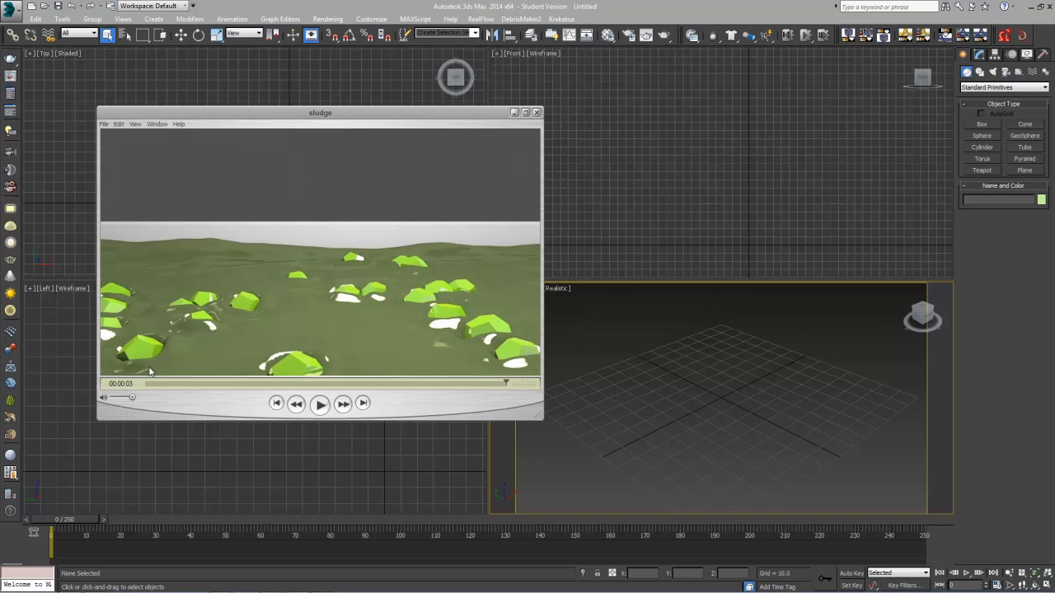
# Step: Close the sludge video preview and draw a plane about 163 by 152 units in the perspective view
pyautogui.click(536, 113)
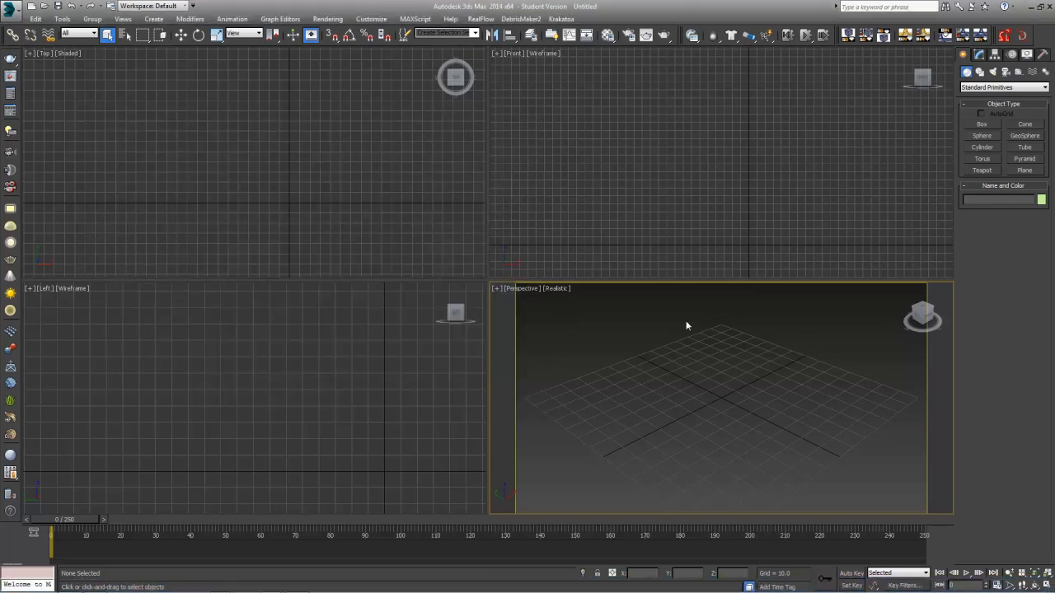
pyautogui.click(1026, 171)
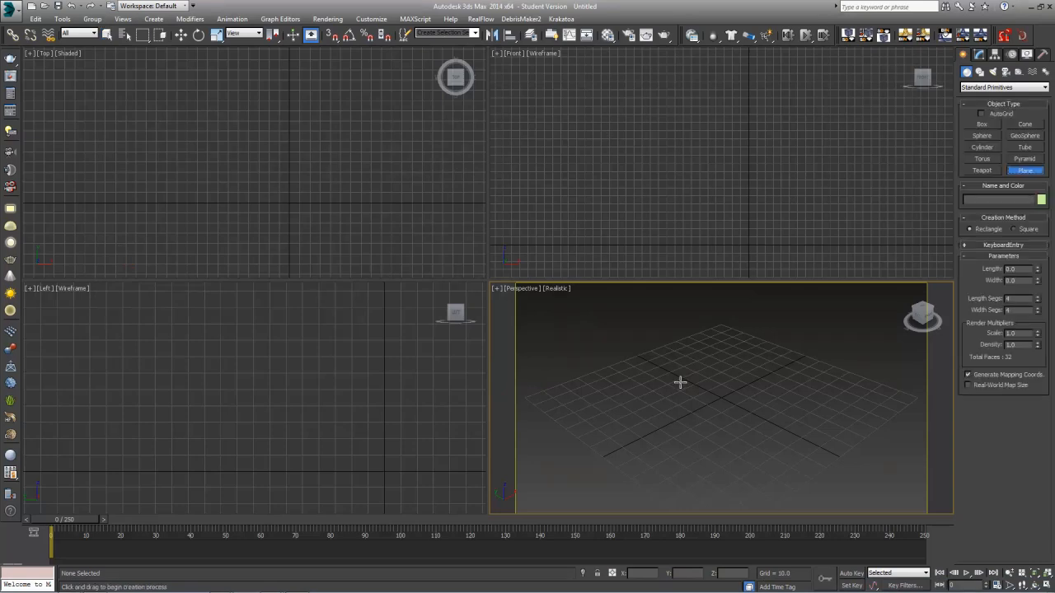
pyautogui.moveTo(718, 313); pyautogui.dragTo(740, 564)
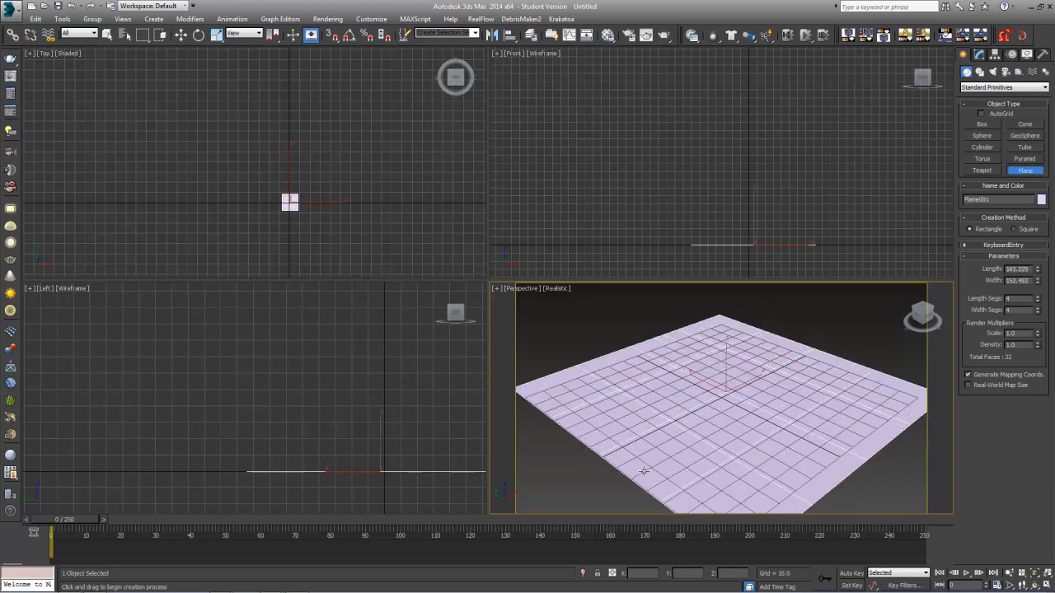
# Step: Move the plane to X 0 and Y 0, and hide the grid in the perspective view
pyautogui.click(180, 35)
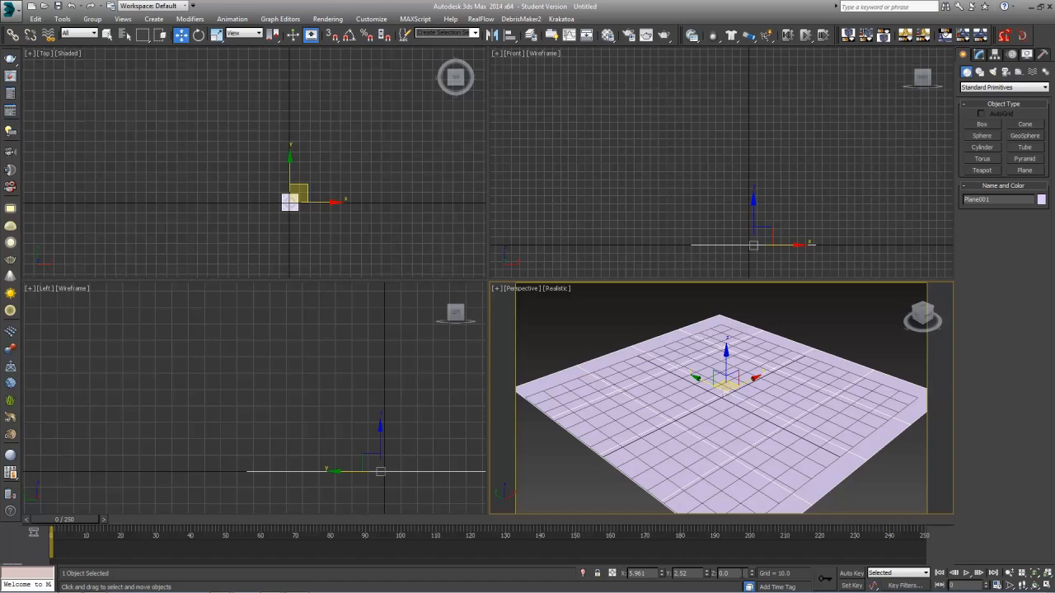
pyautogui.rightClick(661, 574)
pyautogui.rightClick(706, 575)
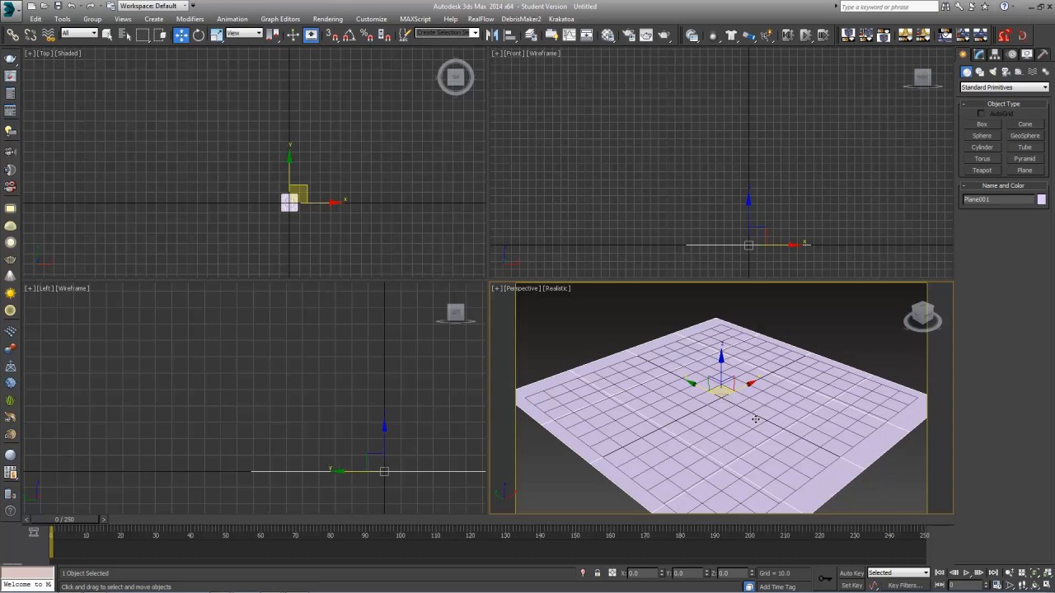
pyautogui.press('g')
pyautogui.keyDown('alt'); pyautogui.moveTo(766, 462); pyautogui.dragTo(741, 443, button='middle'); pyautogui.keyUp('alt')
# Step: Set the plane's length and width to 200 each
pyautogui.click(979, 54)
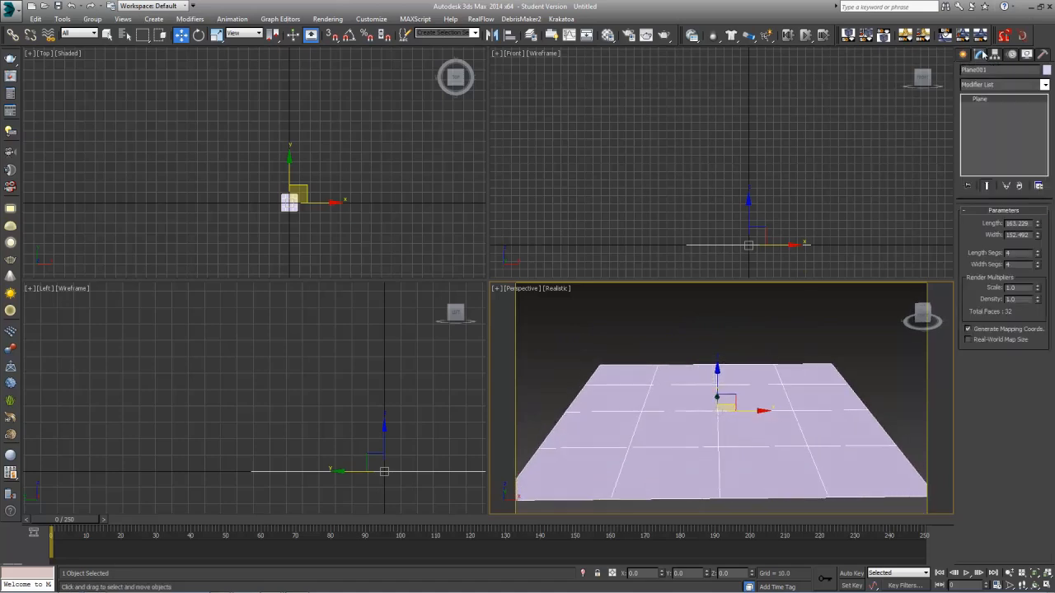
pyautogui.doubleClick(1018, 223)
pyautogui.write('200')
pyautogui.press('Tab')
pyautogui.write('200')
pyautogui.press('Tab')
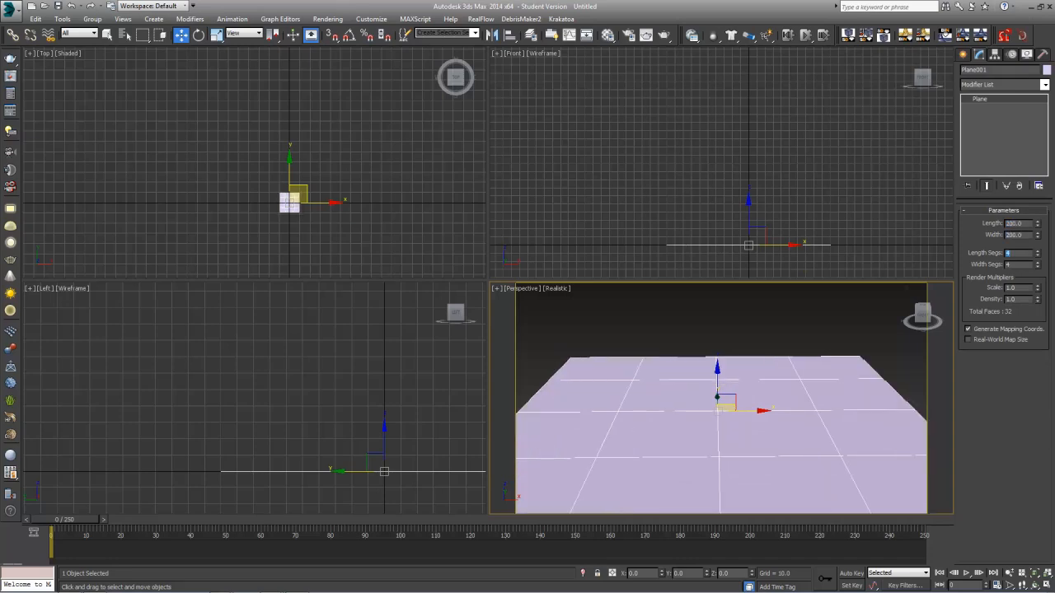
# Step: Set the plane's length segments and width segments to 15 each
pyautogui.scroll(-1, 788, 386)
pyautogui.scroll(1, 775, 424)
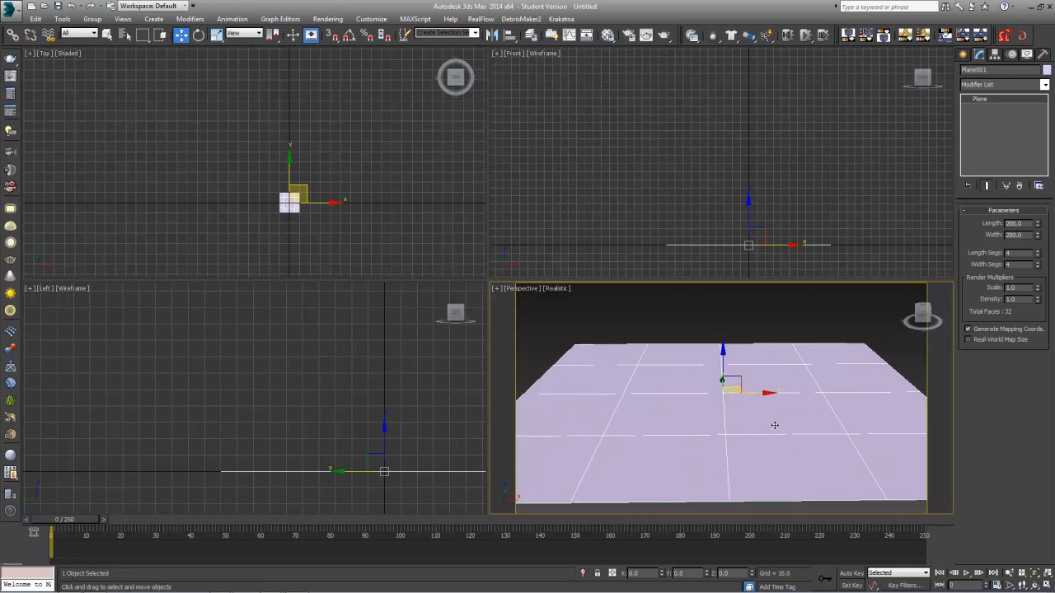
pyautogui.moveTo(775, 424); pyautogui.dragTo(767, 438, button='middle')
pyautogui.moveTo(1015, 254); pyautogui.dragTo(926, 251)
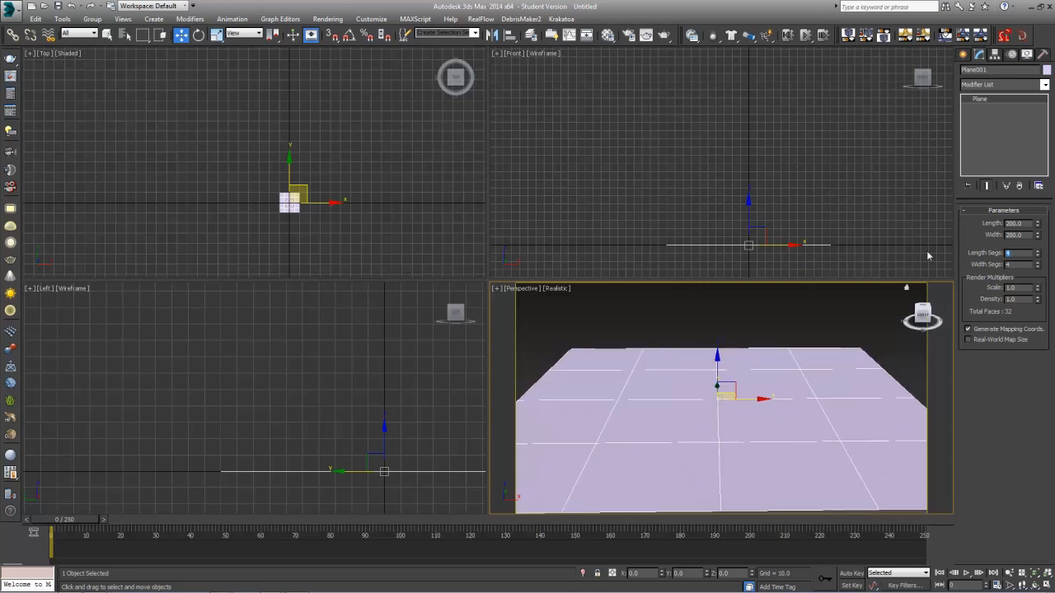
pyautogui.write('15')
pyautogui.press('Tab')
pyautogui.write('15')
pyautogui.press('Tab')
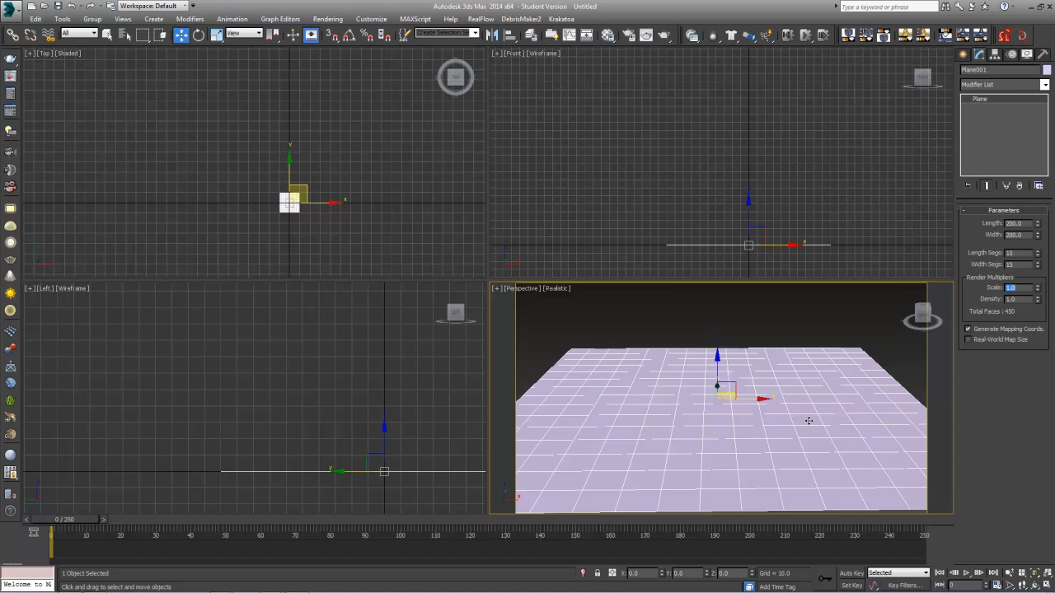
# Step: Apply a Noise modifier to the plane
pyautogui.keyDown('alt'); pyautogui.moveTo(791, 442); pyautogui.dragTo(790, 443, button='middle'); pyautogui.keyUp('alt')
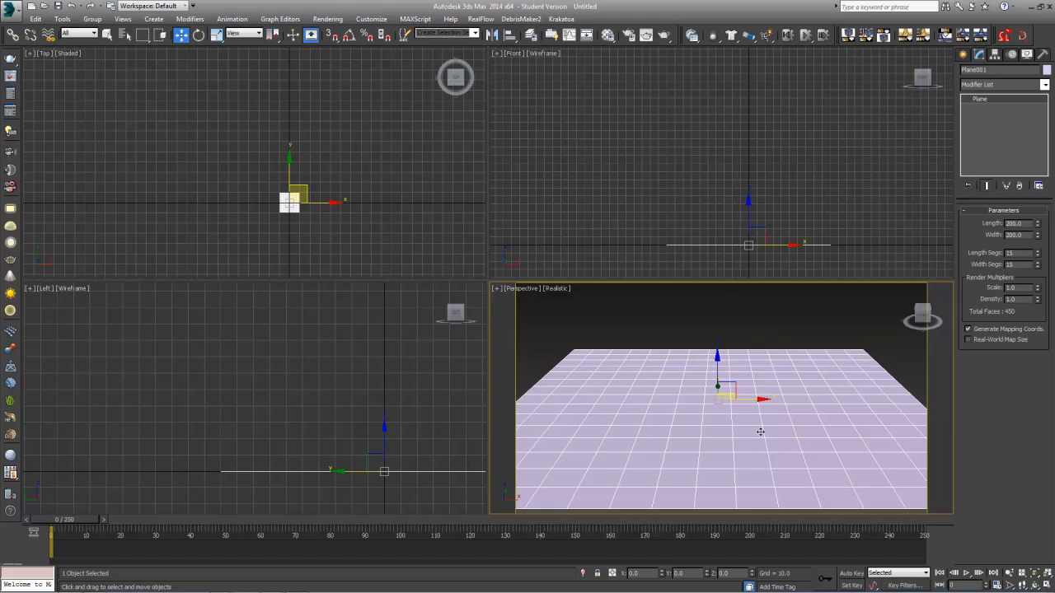
pyautogui.click(1029, 88)
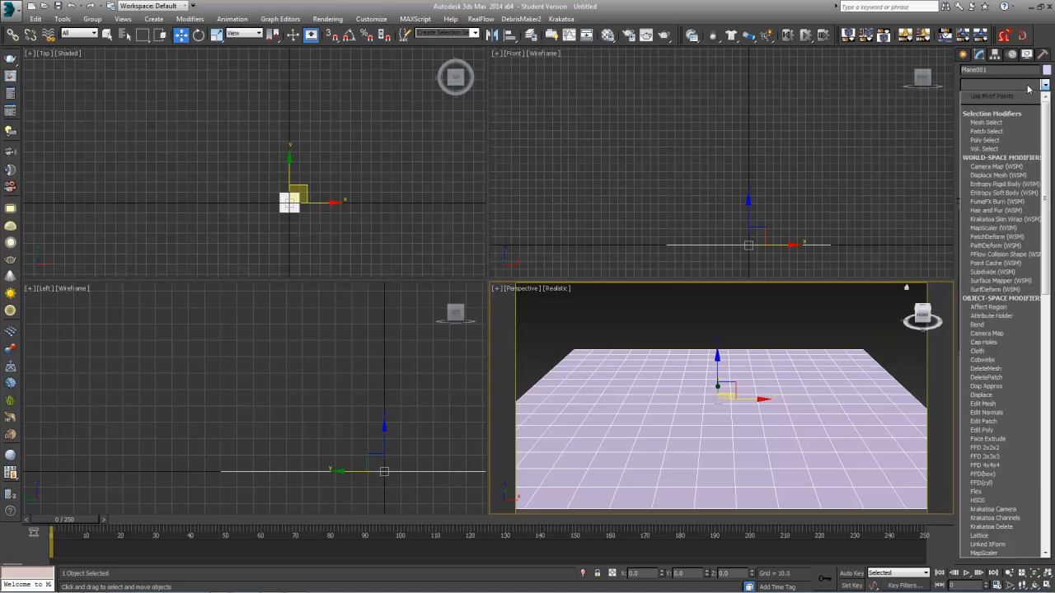
pyautogui.press('n')
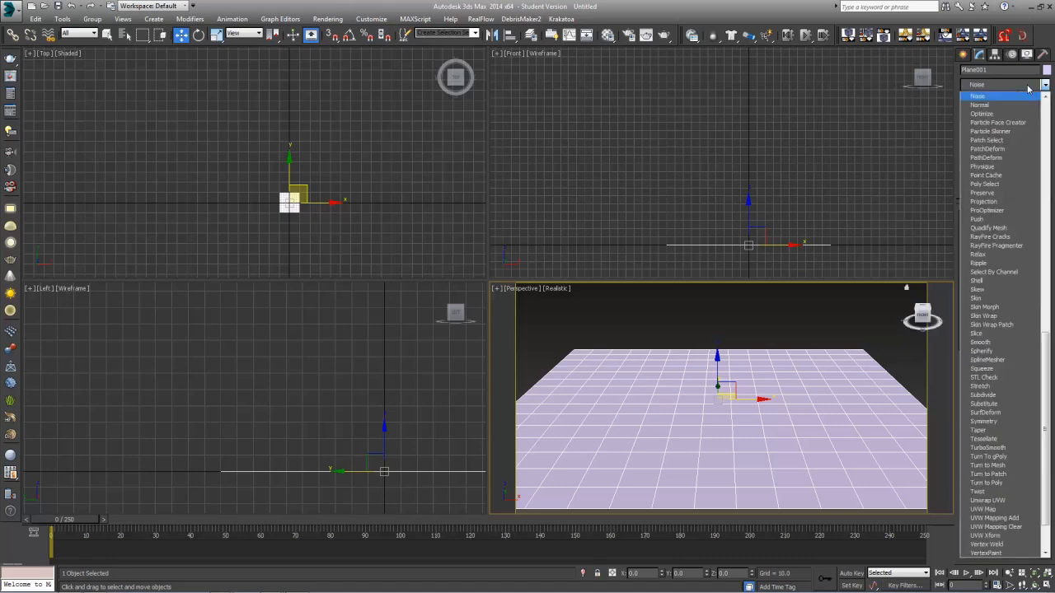
pyautogui.click(976, 97)
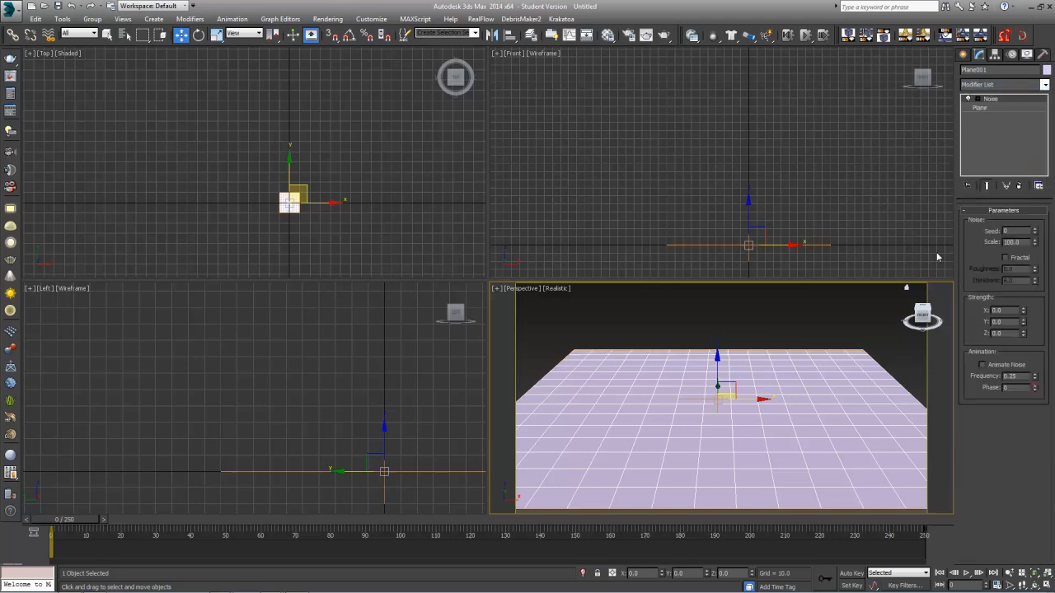
# Step: Enable Fractal on the Noise modifier, with a Z strength of 10 and 10 iterations
pyautogui.click(1020, 258)
pyautogui.write('10')
pyautogui.press('Return')
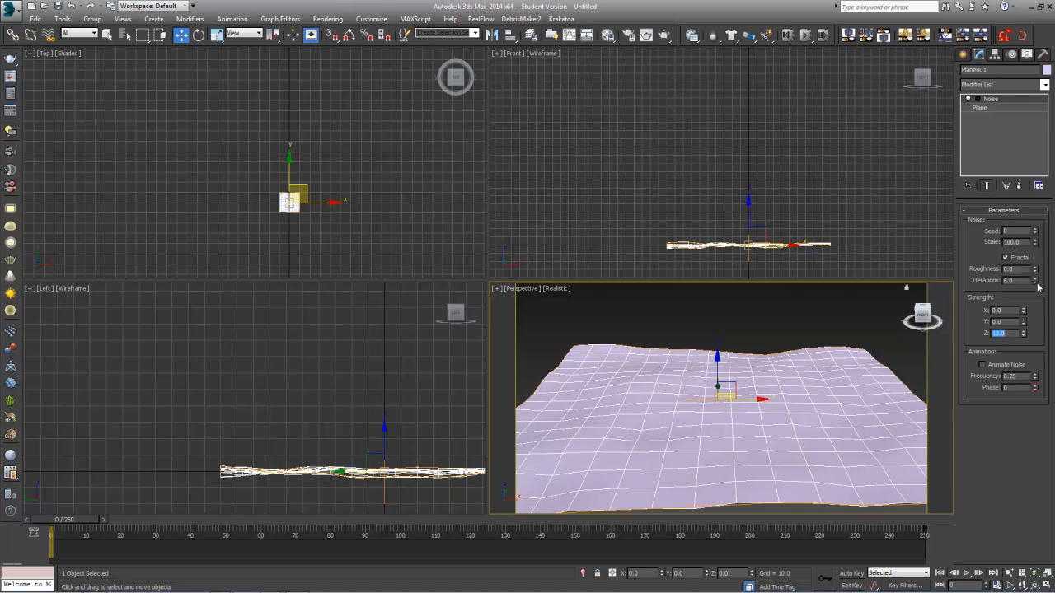
pyautogui.moveTo(1036, 281); pyautogui.dragTo(983, 519)
pyautogui.moveTo(749, 459)
pyautogui.keyDown('alt'); pyautogui.mouseDown(button='middle')
pyautogui.moveTo(748, 448)
pyautogui.moveTo(747, 463)
pyautogui.moveTo(757, 452)
pyautogui.mouseUp(button='middle'); pyautogui.keyUp('alt')
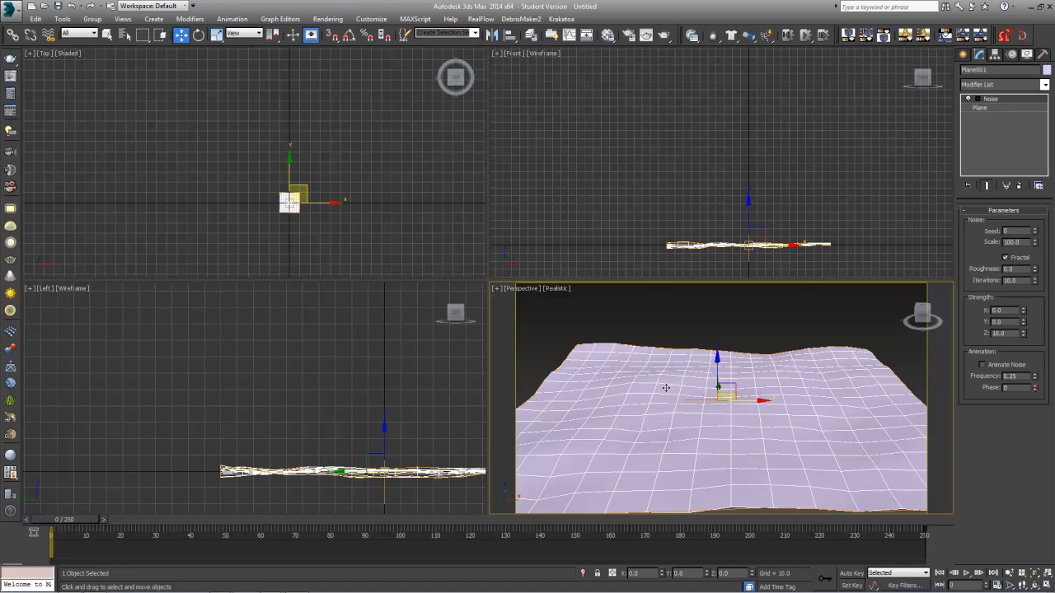
# Step: Rename the plane CollisionMud and clone it as an independent copy named RenderableMud
pyautogui.click(989, 71)
pyautogui.write('Cell')
pyautogui.rightClick(726, 406)
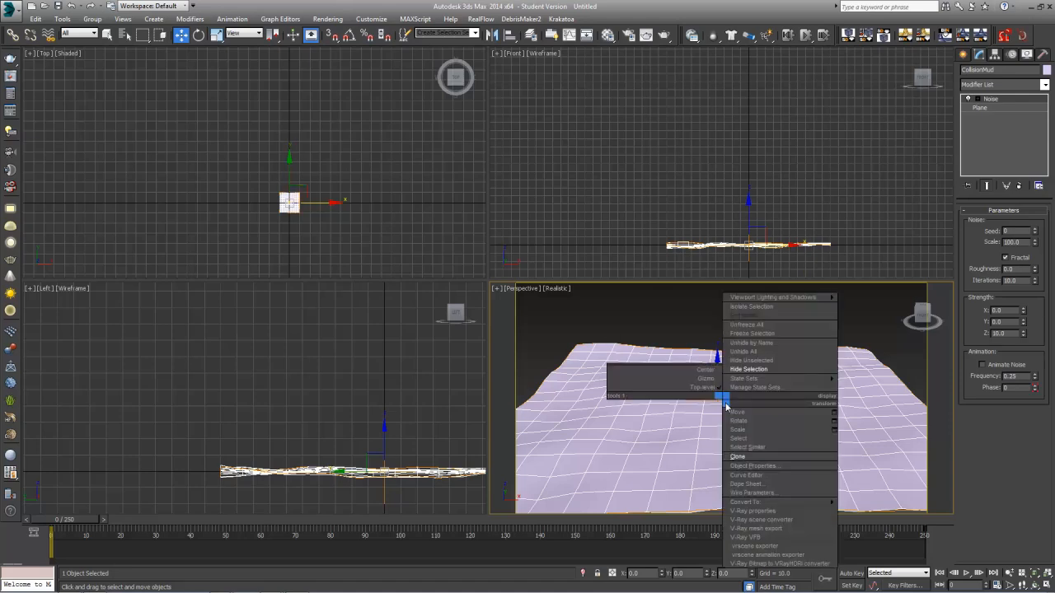
pyautogui.click(763, 457)
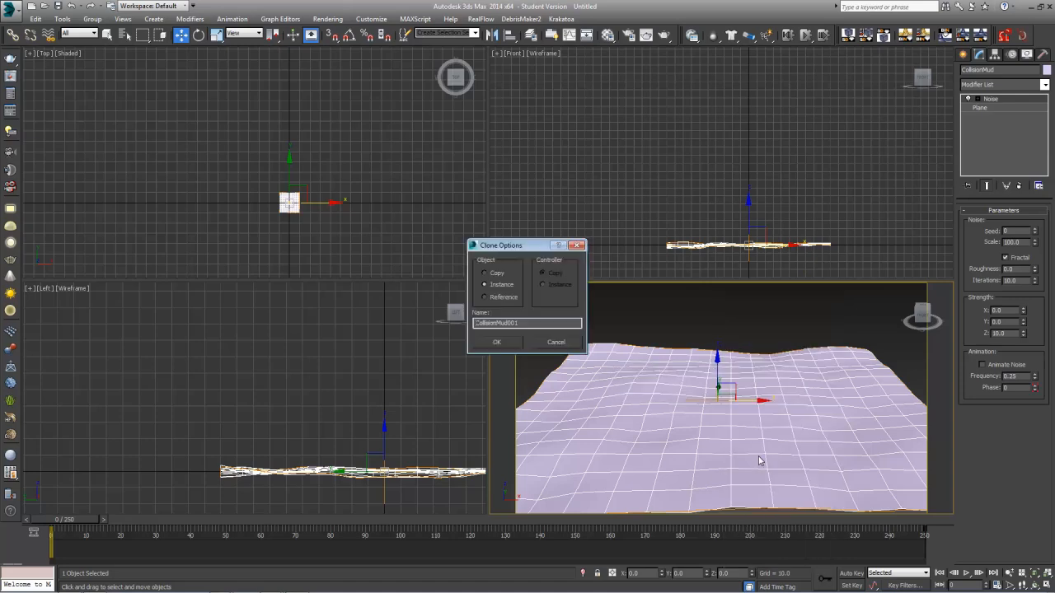
pyautogui.click(490, 275)
pyautogui.moveTo(515, 247); pyautogui.dragTo(694, 281)
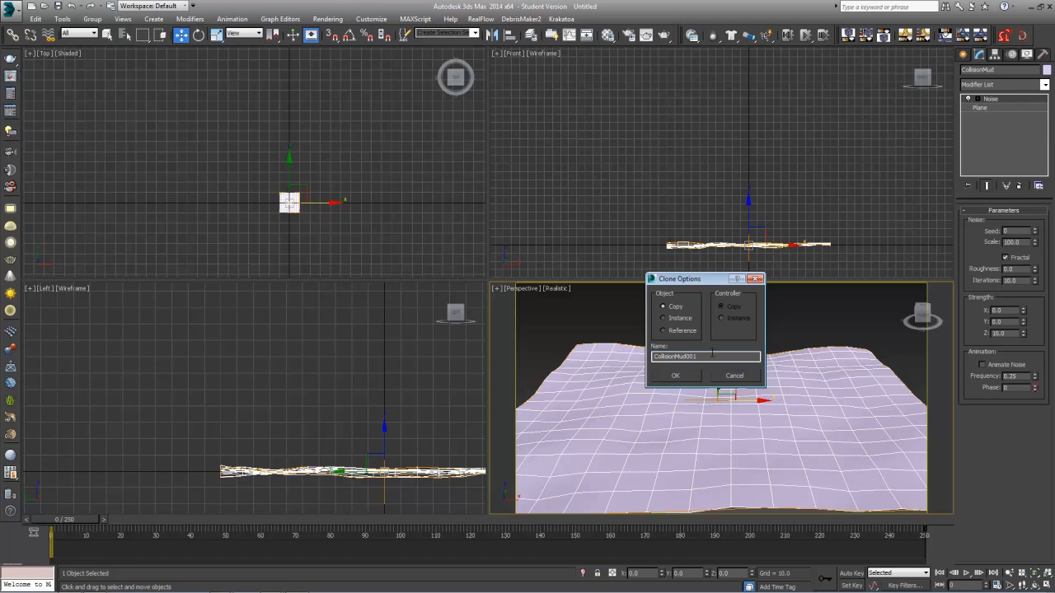
pyautogui.moveTo(713, 354); pyautogui.dragTo(477, 365)
pyautogui.write('Ra')
pyautogui.click(697, 378)
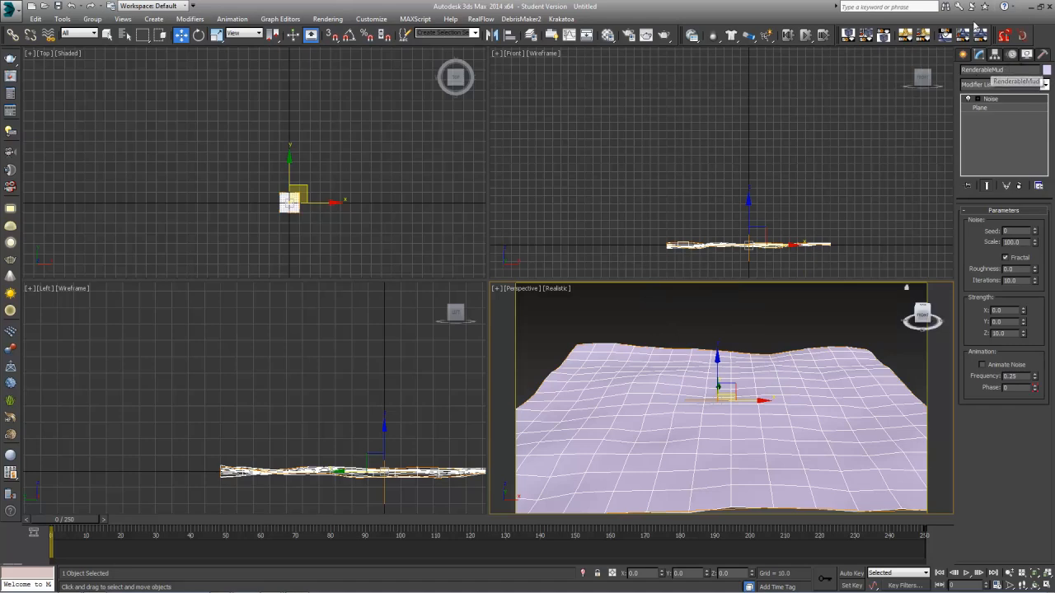
# Step: Set the length and width segments of RenderableMud's base plane to 60 each
pyautogui.click(989, 108)
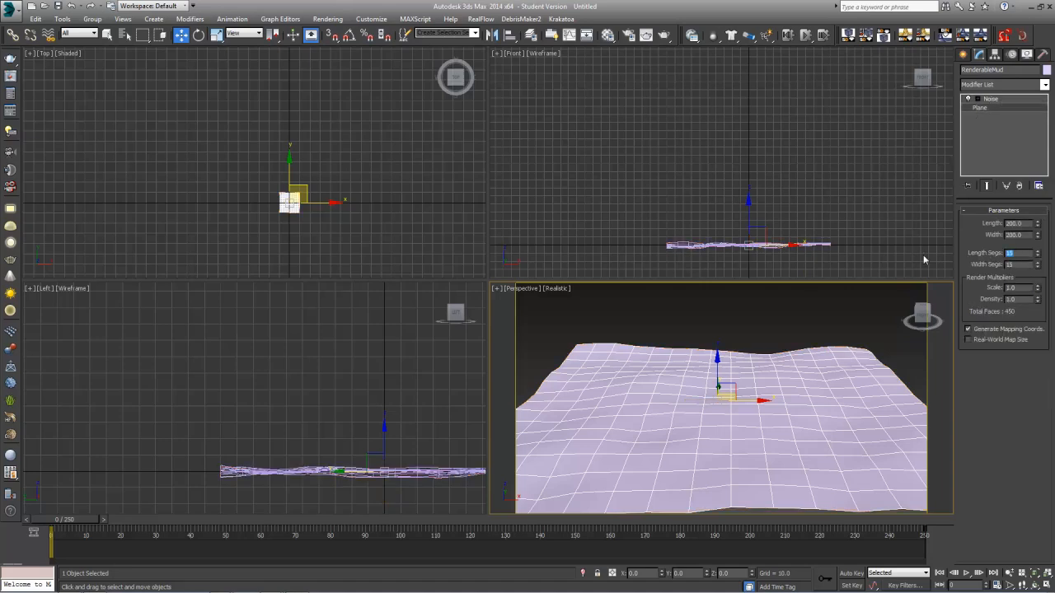
pyautogui.write('60')
pyautogui.press('Tab')
pyautogui.write('60')
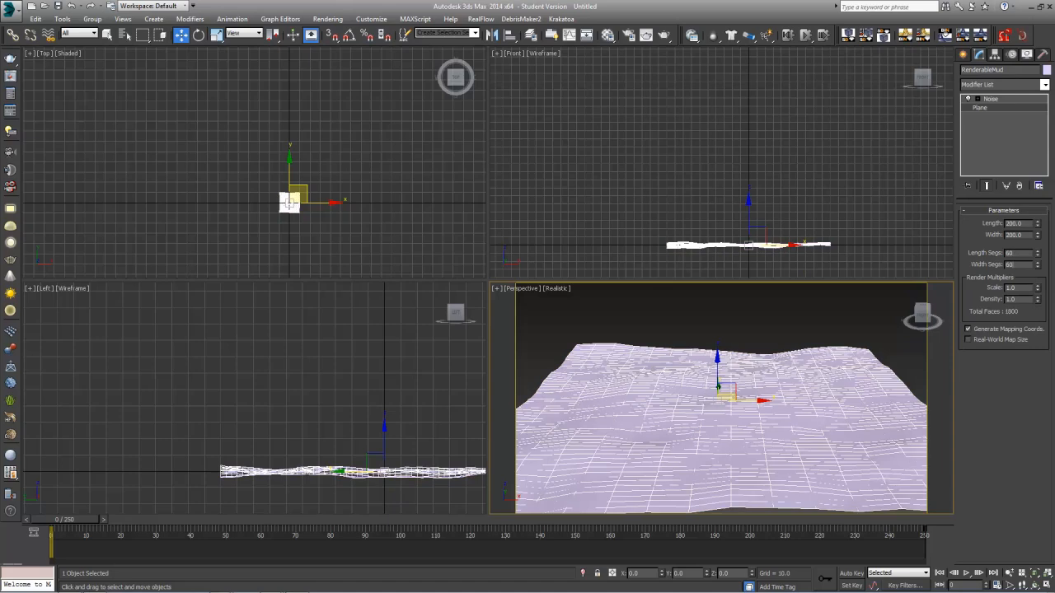
pyautogui.press('Tab')
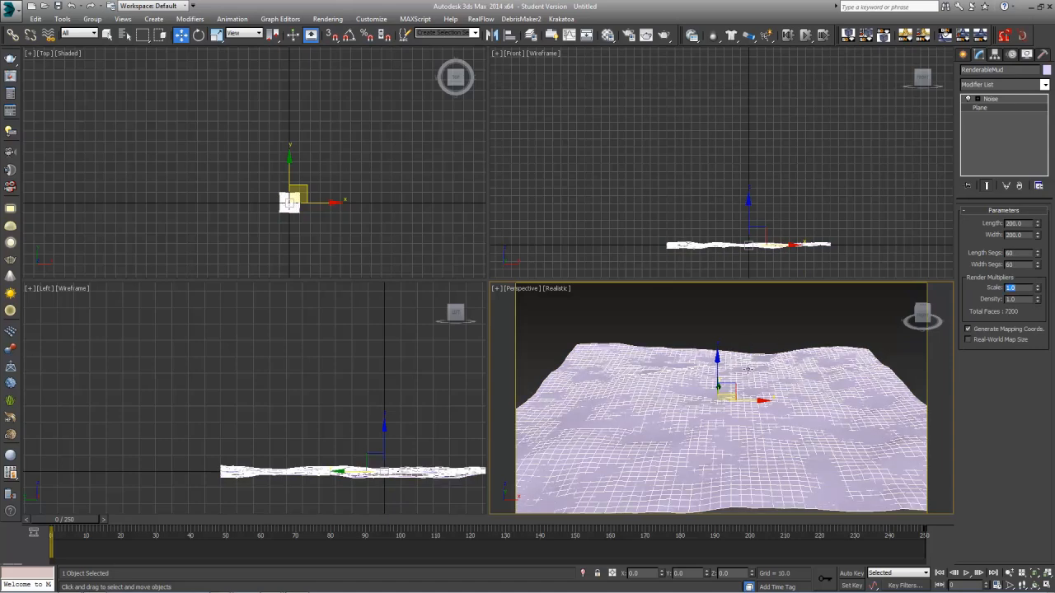
# Step: Deselect RenderableMud to examine its surface detail without the wireframe overlay, and reselect it
pyautogui.click(787, 331)
pyautogui.click(760, 420)
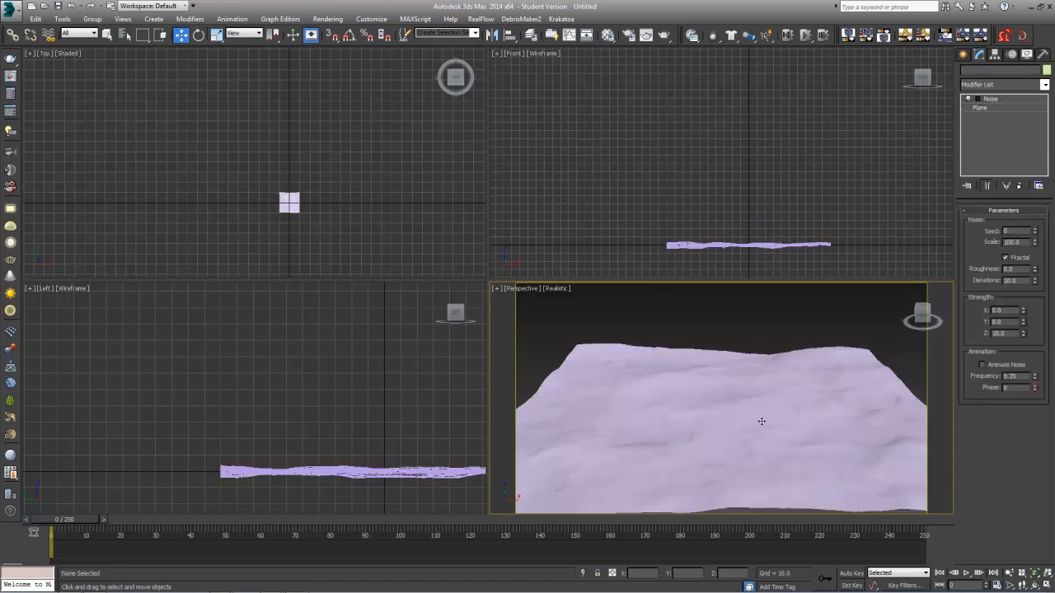
pyautogui.click(758, 406)
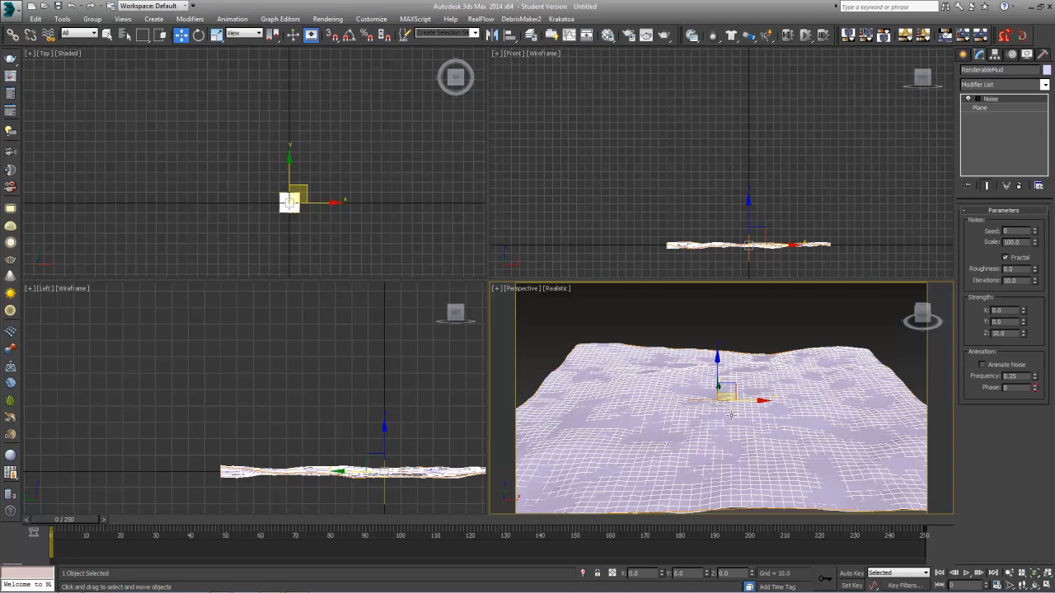
pyautogui.keyDown('alt'); pyautogui.moveTo(741, 418); pyautogui.dragTo(742, 413, button='middle'); pyautogui.keyUp('alt')
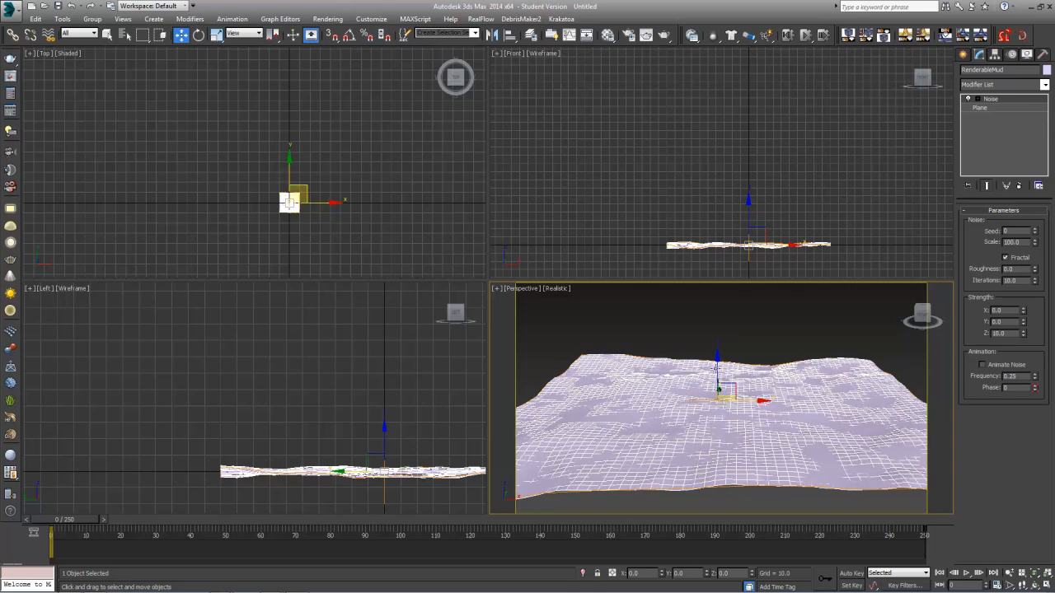
pyautogui.moveTo(714, 368)
pyautogui.mouseDown()
pyautogui.moveTo(702, 379)
pyautogui.moveTo(709, 359)
pyautogui.moveTo(708, 369)
pyautogui.mouseUp()
pyautogui.hotkey('ctrl', 'z')
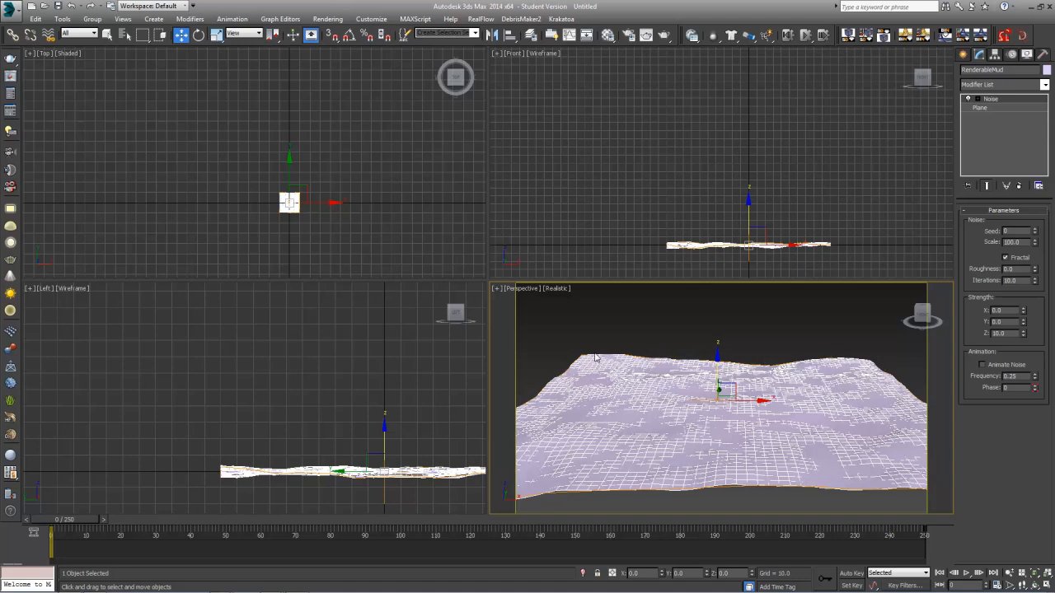
pyautogui.moveTo(718, 363)
pyautogui.keyDown('shift'); pyautogui.mouseDown()
pyautogui.moveTo(718, 344)
pyautogui.moveTo(721, 375)
pyautogui.moveTo(713, 346)
pyautogui.mouseUp(); pyautogui.keyUp('shift')
pyautogui.hotkey('ctrl', 'z')
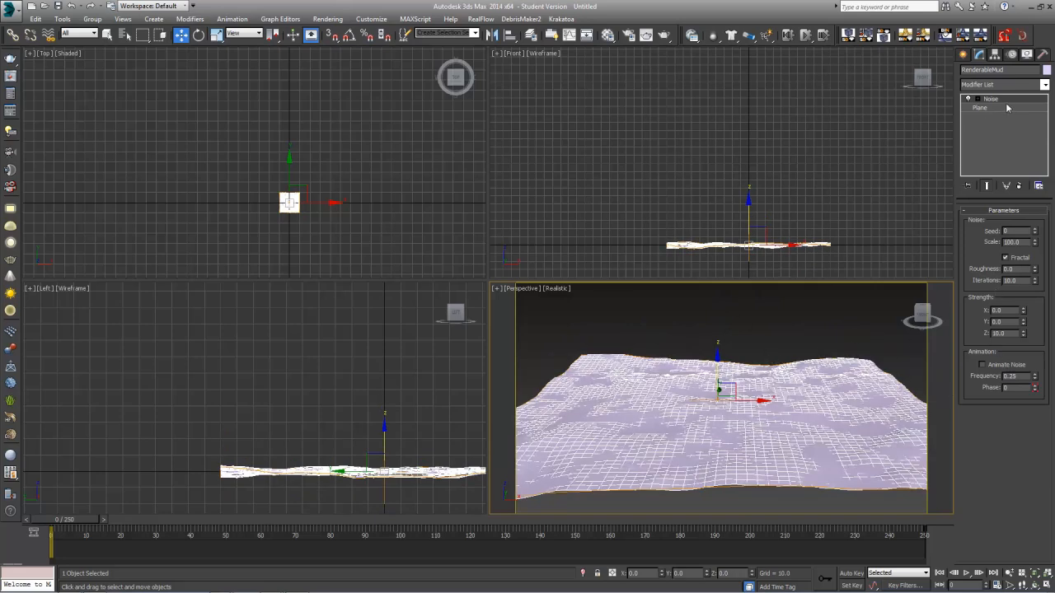
# Step: Hide RenderableMud and select the coarser CollisionMud plane
pyautogui.rightClick(746, 396)
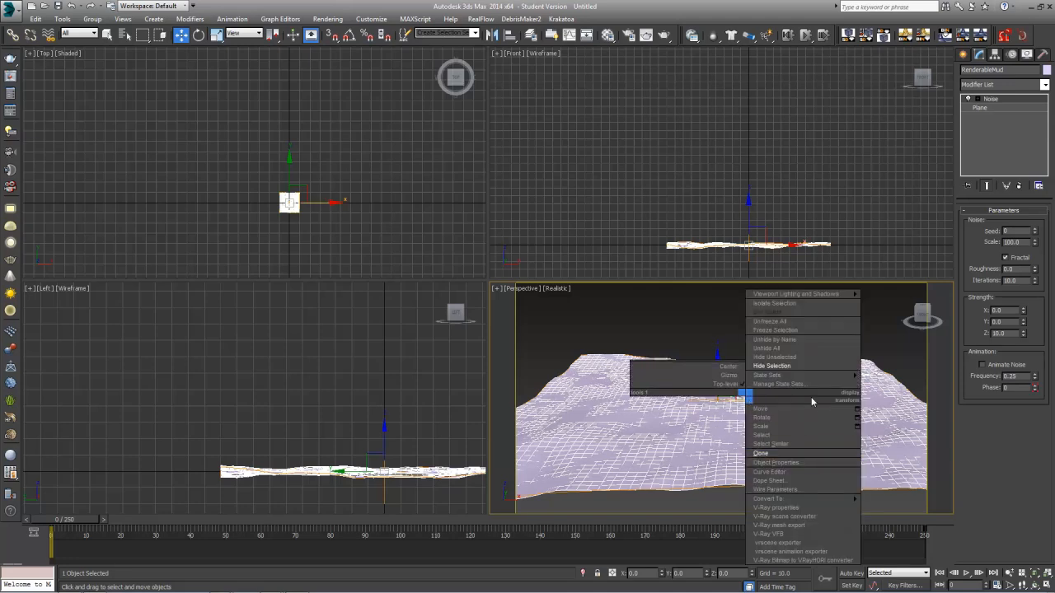
pyautogui.click(809, 369)
pyautogui.click(785, 400)
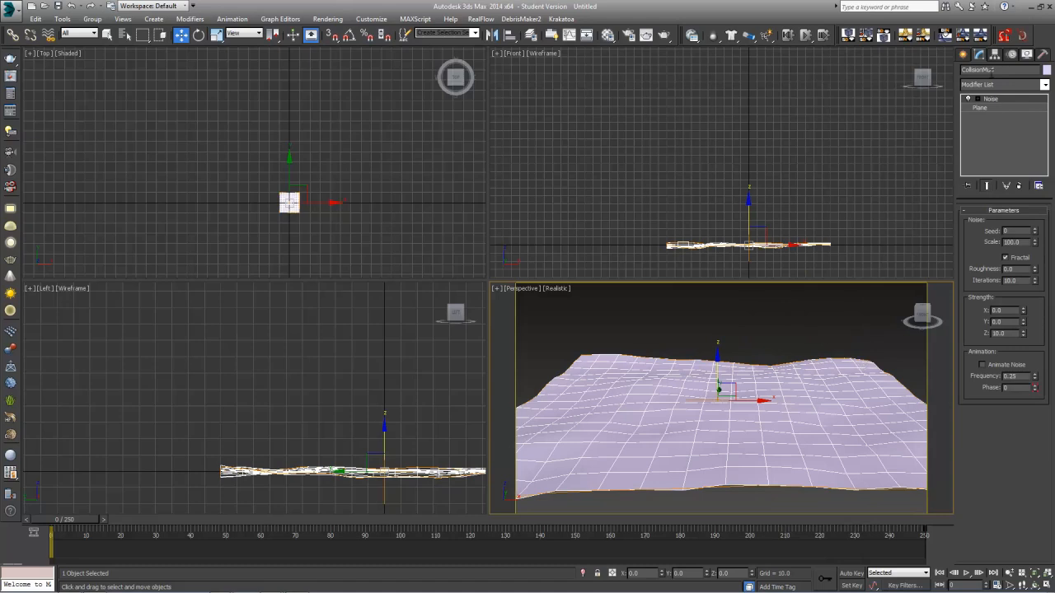
pyautogui.moveTo(797, 411); pyautogui.dragTo(796, 426, button='middle')
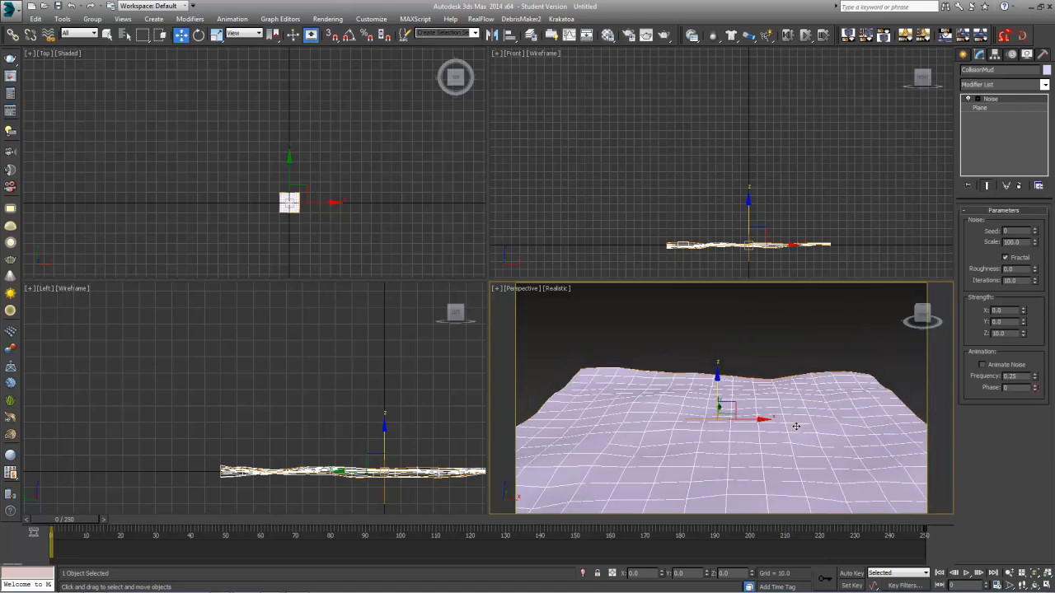
pyautogui.moveTo(804, 463); pyautogui.dragTo(799, 460, button='middle')
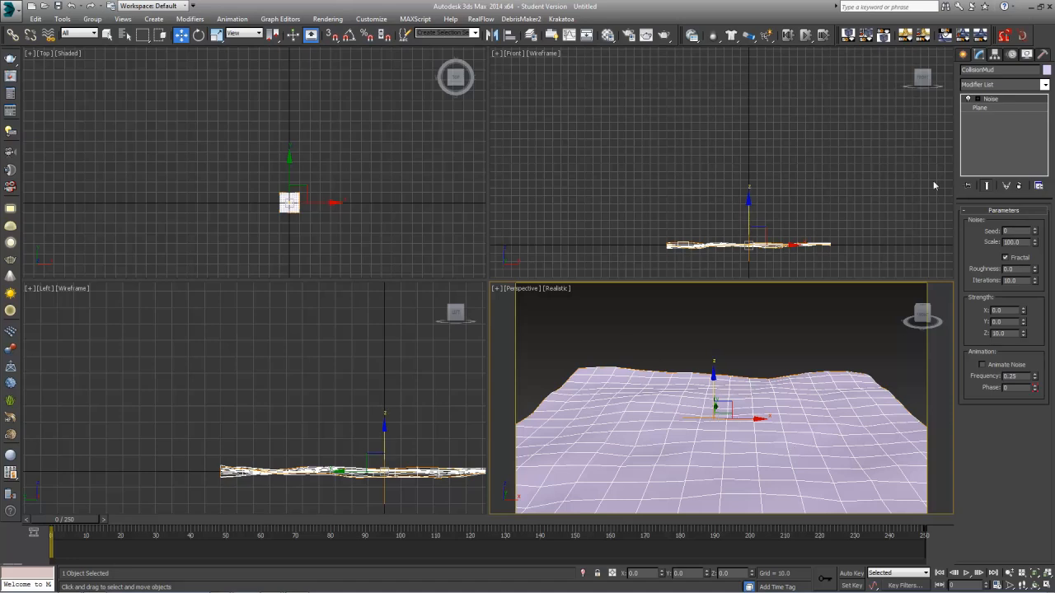
# Step: Make the CollisionMud plane non-renderable in its object properties
pyautogui.rightClick(728, 422)
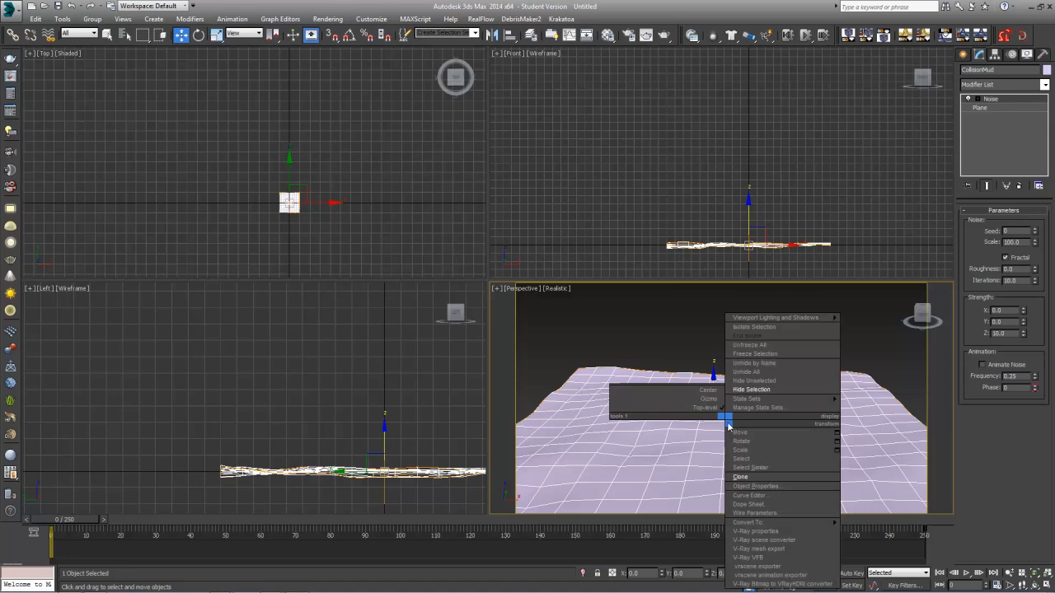
pyautogui.click(771, 487)
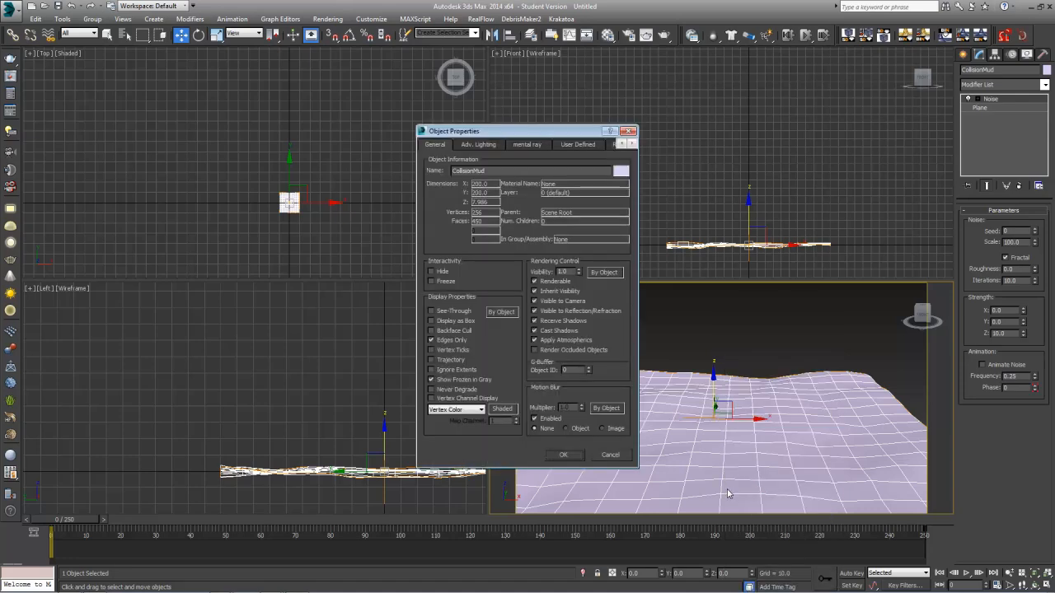
pyautogui.click(555, 282)
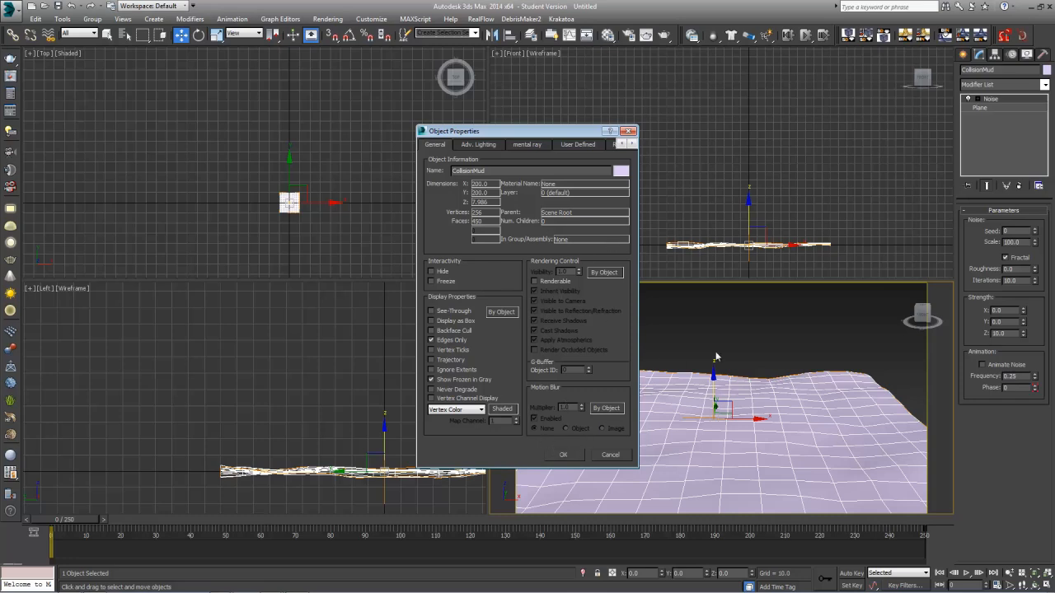
pyautogui.click(559, 453)
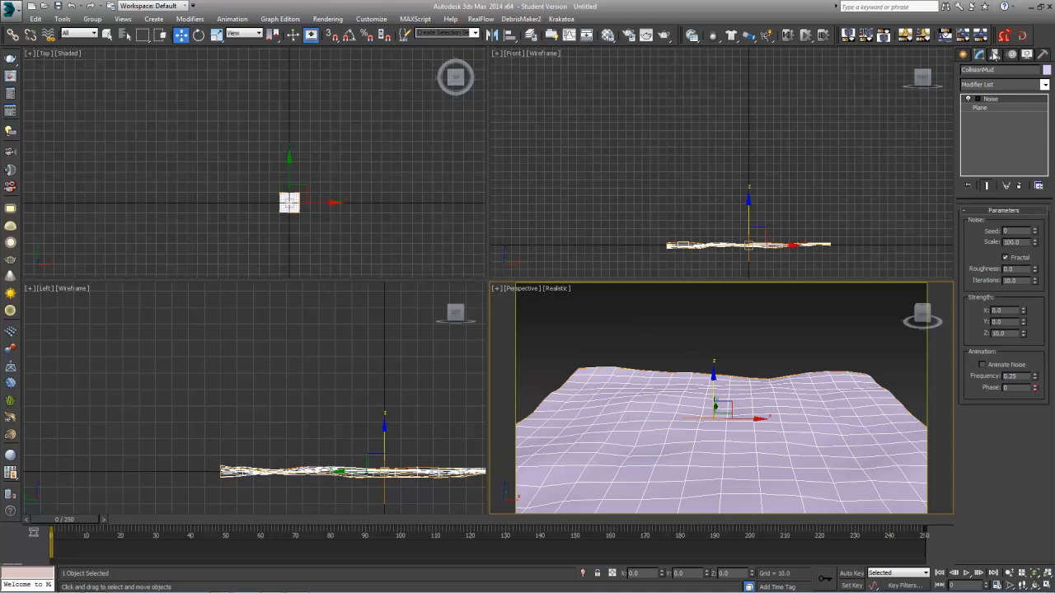
# Step: Create a Gravity space warp with an icon size of about 9.6 beside the mud plane in the top view
pyautogui.click(963, 56)
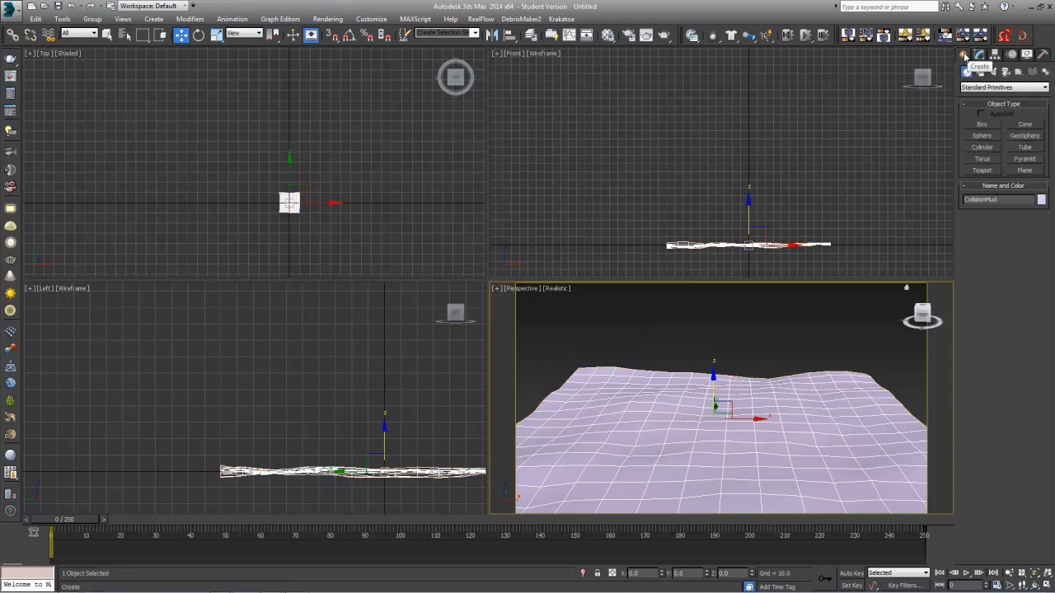
pyautogui.click(1033, 71)
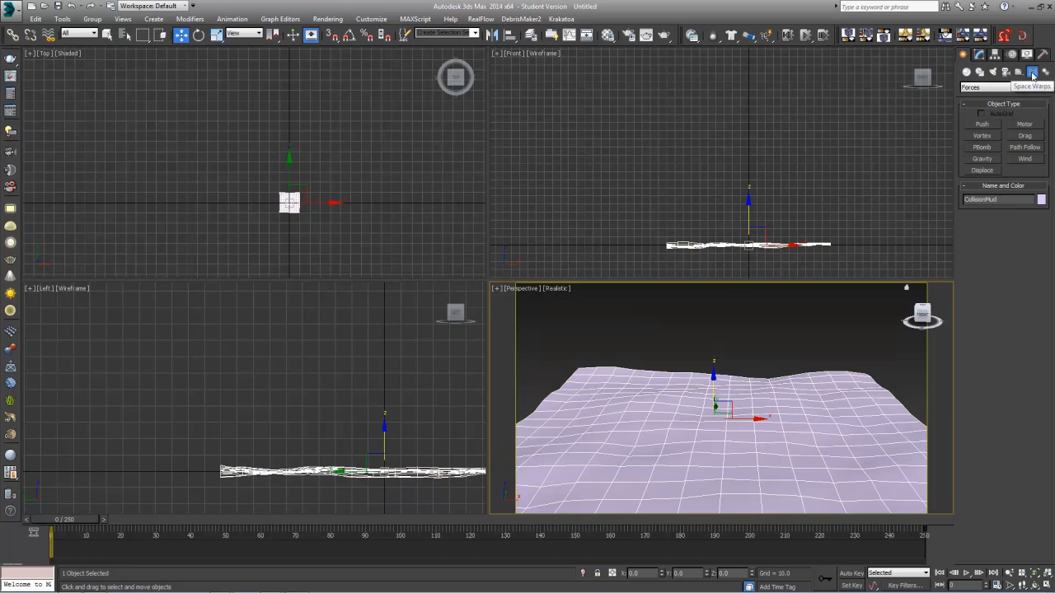
pyautogui.click(997, 158)
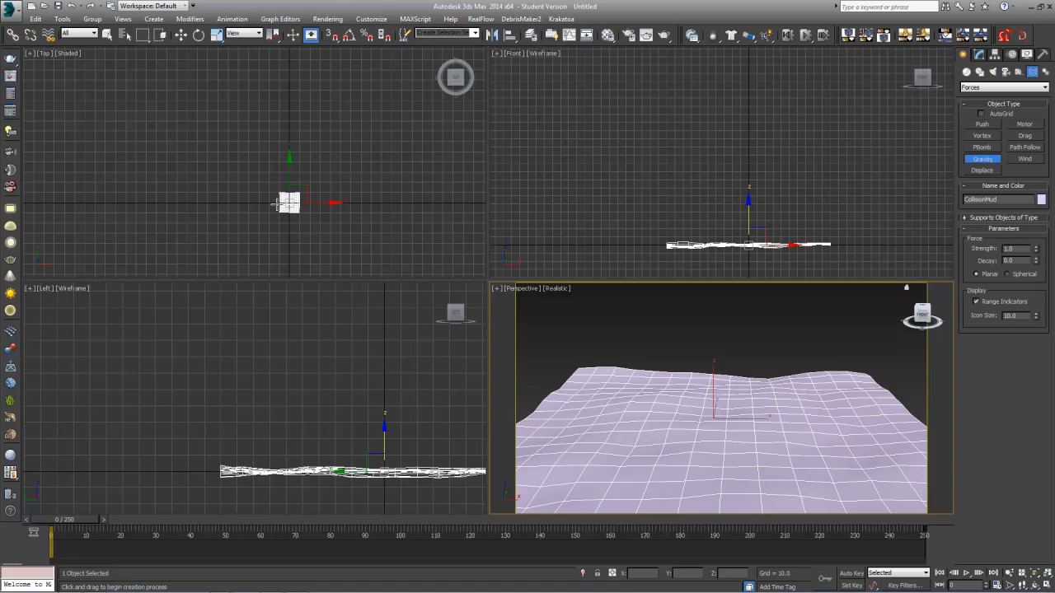
pyautogui.scroll(8, 274, 202)
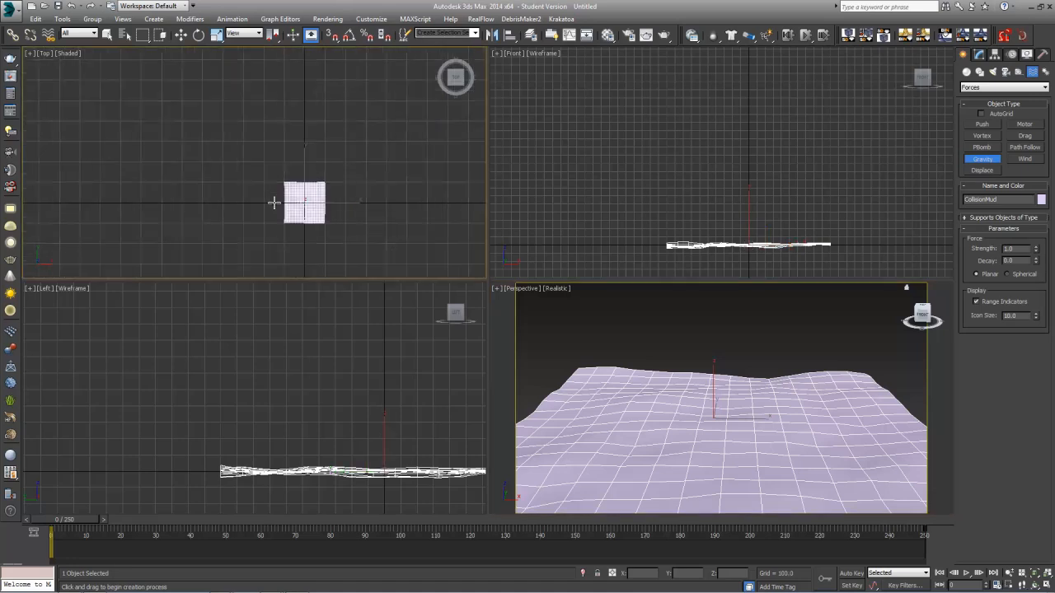
pyautogui.moveTo(235, 174); pyautogui.dragTo(237, 173)
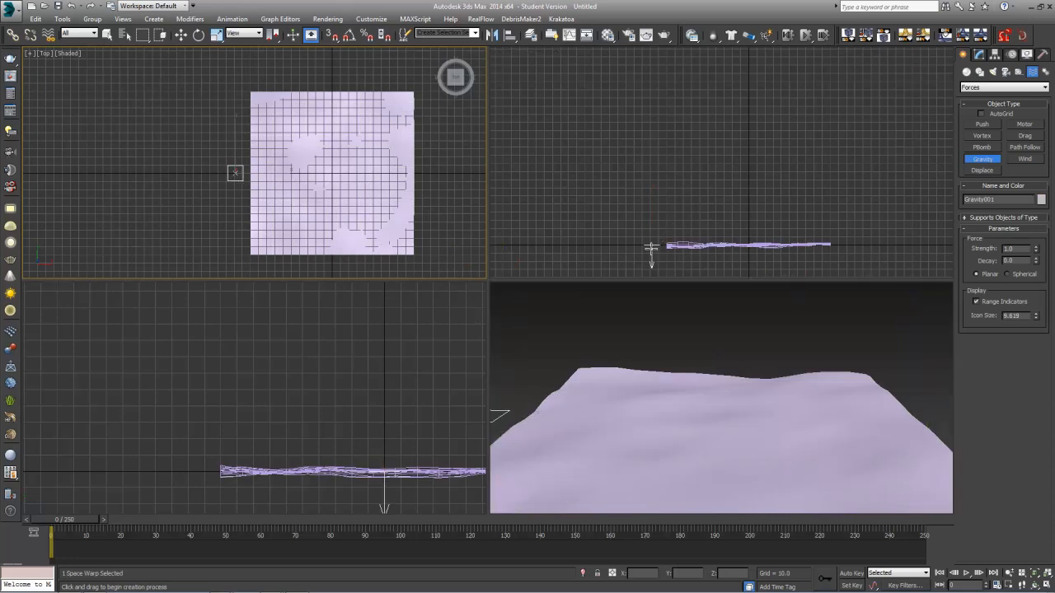
pyautogui.scroll(2, 674, 196)
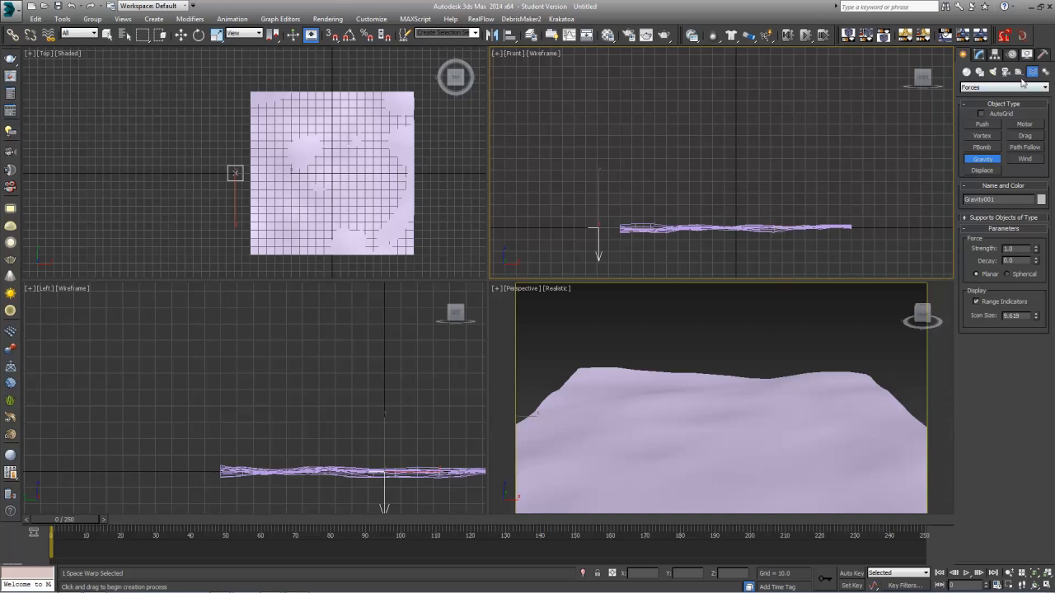
# Step: Create a UDeflector space warp with an icon size of about 26.9 beside the mud plane, near the gravity icon
pyautogui.click(996, 88)
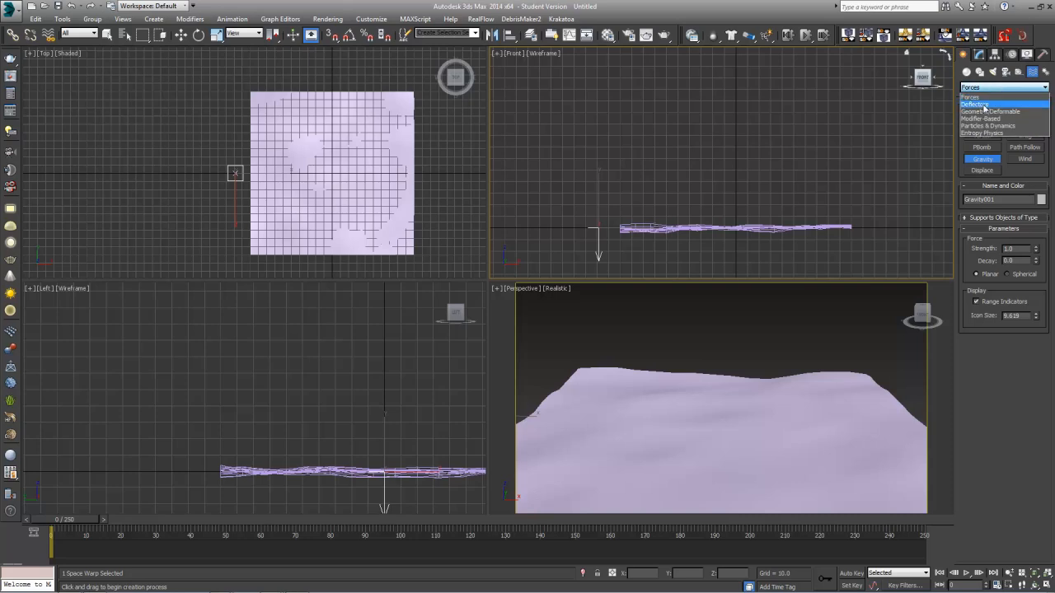
pyautogui.click(974, 103)
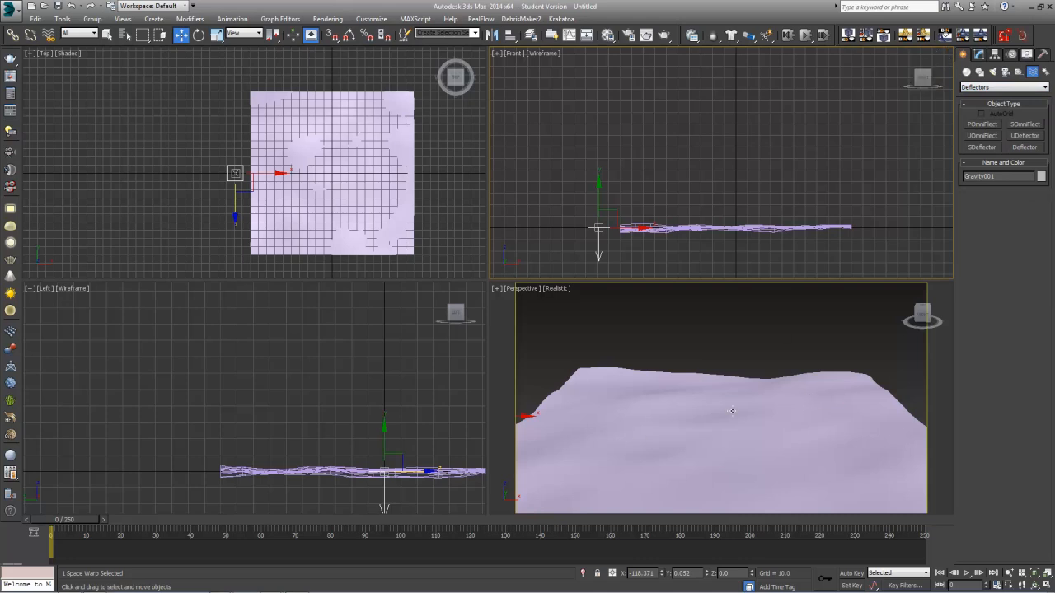
pyautogui.click(1035, 137)
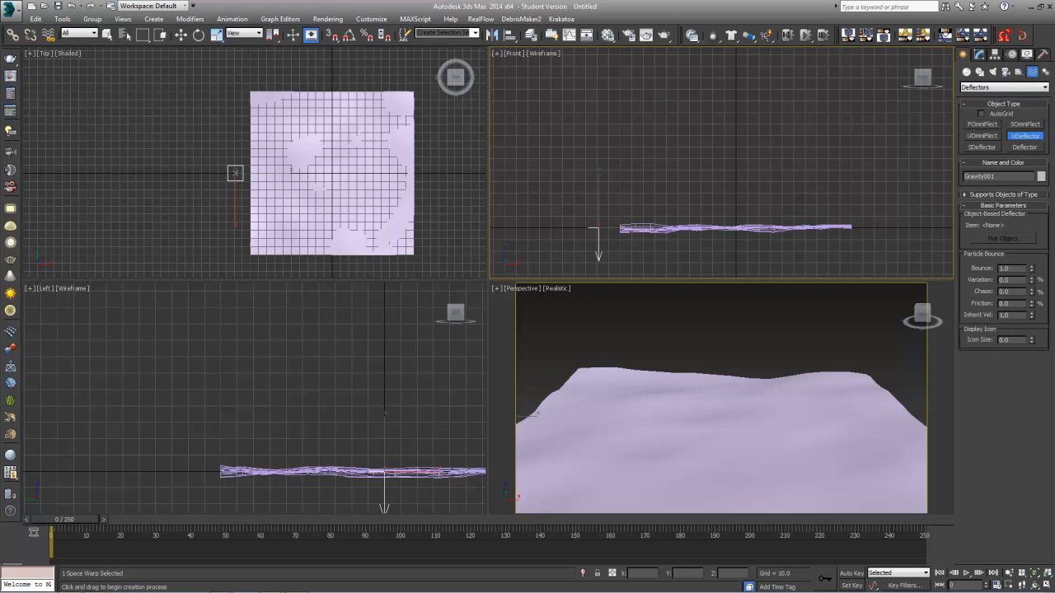
pyautogui.moveTo(231, 134); pyautogui.dragTo(242, 145)
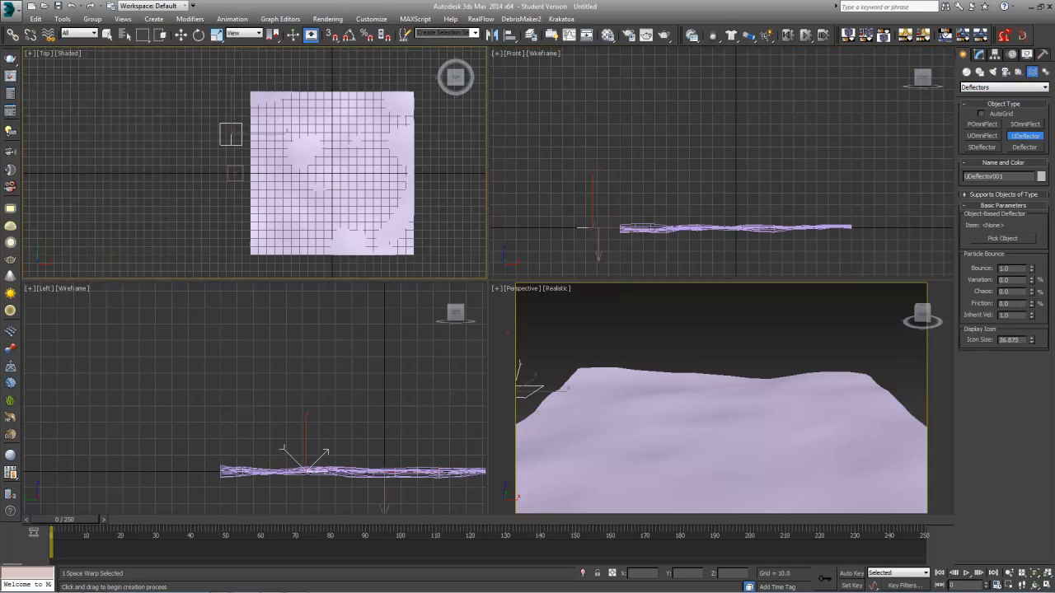
# Step: Assign CollisionMud as the UDeflector's collision object
pyautogui.click(980, 55)
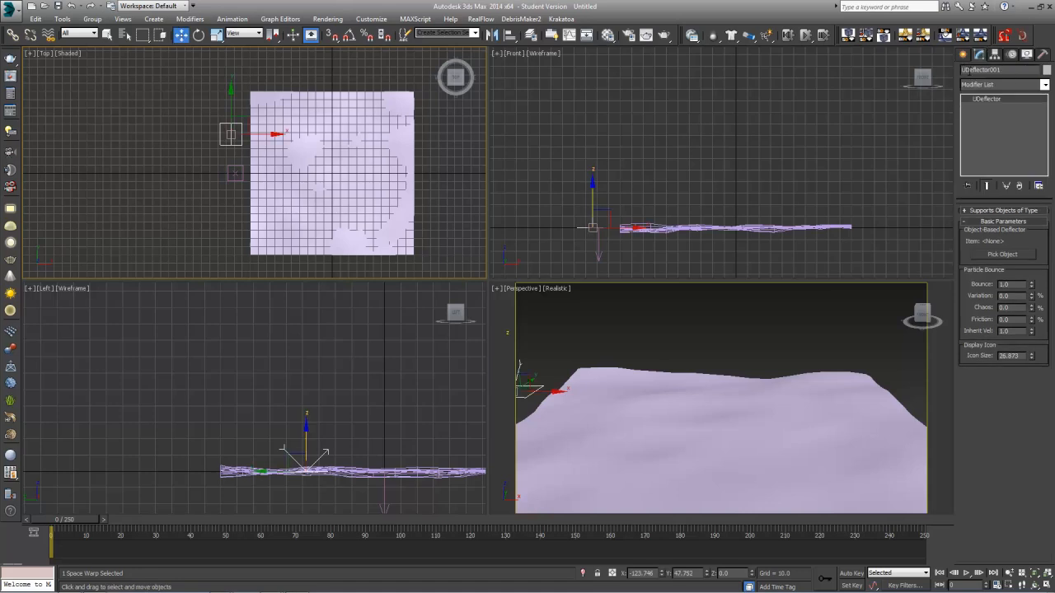
pyautogui.scroll(2, 969, 71)
pyautogui.scroll(2, 906, 204)
pyautogui.moveTo(187, 196); pyautogui.dragTo(288, 161, button='middle')
pyautogui.scroll(1, 305, 163)
pyautogui.scroll(1, 900, 186)
pyautogui.scroll(1, 342, 186)
pyautogui.moveTo(339, 186); pyautogui.dragTo(443, 204, button='middle')
pyautogui.scroll(-2, 458, 207)
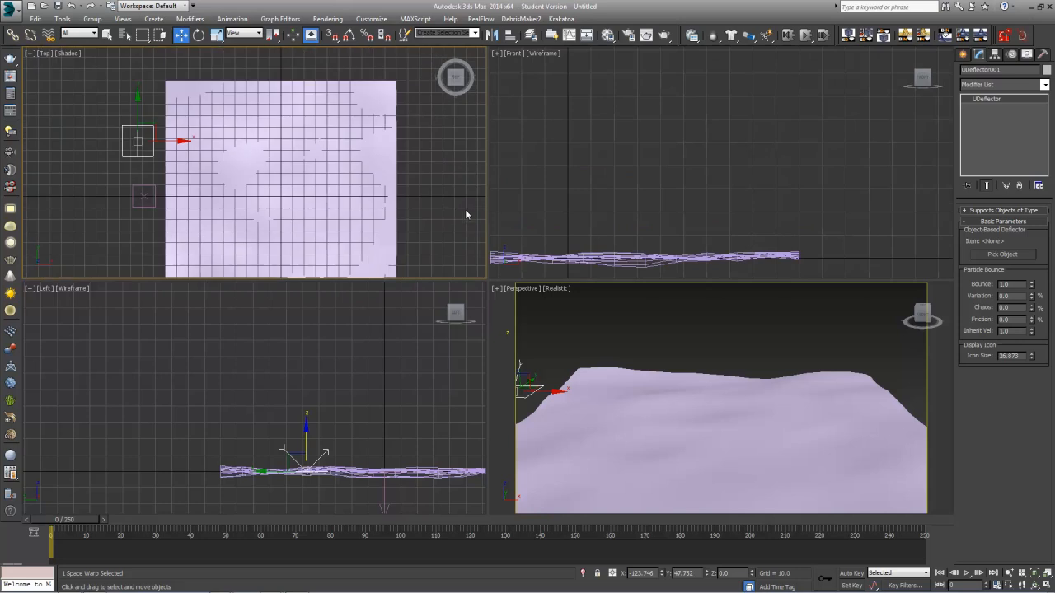
pyautogui.moveTo(729, 223); pyautogui.dragTo(772, 212, button='middle')
pyautogui.scroll(-1, 772, 211)
pyautogui.moveTo(663, 232); pyautogui.dragTo(710, 252, button='middle')
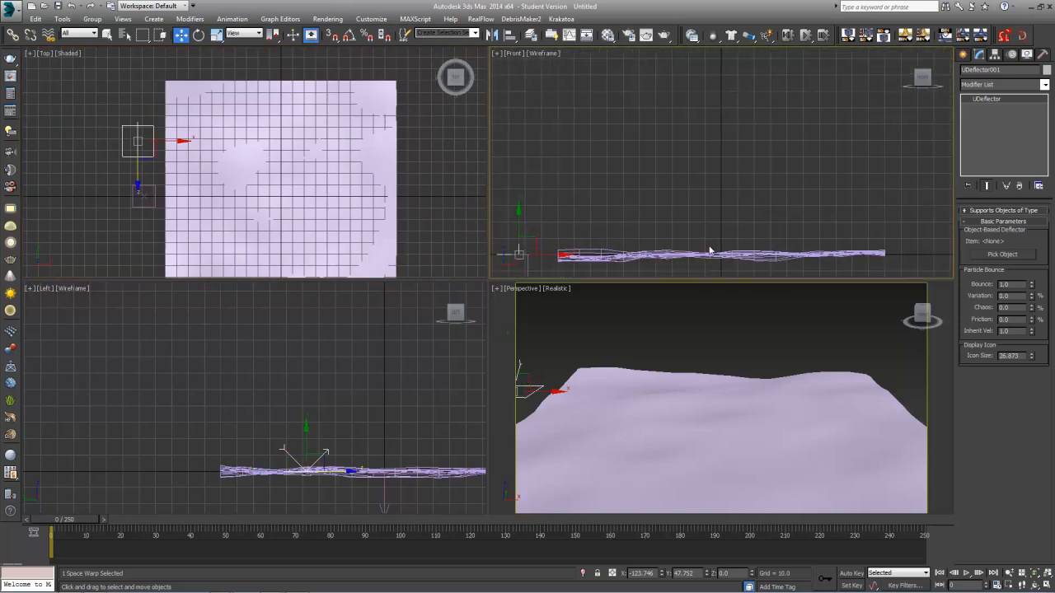
pyautogui.click(998, 254)
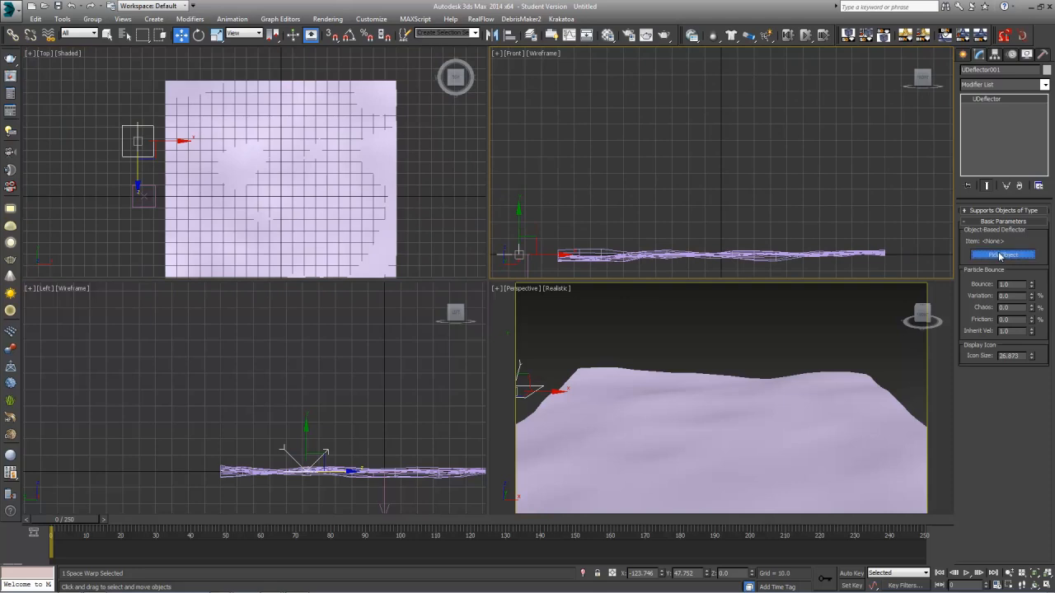
pyautogui.click(812, 389)
pyautogui.press('w')
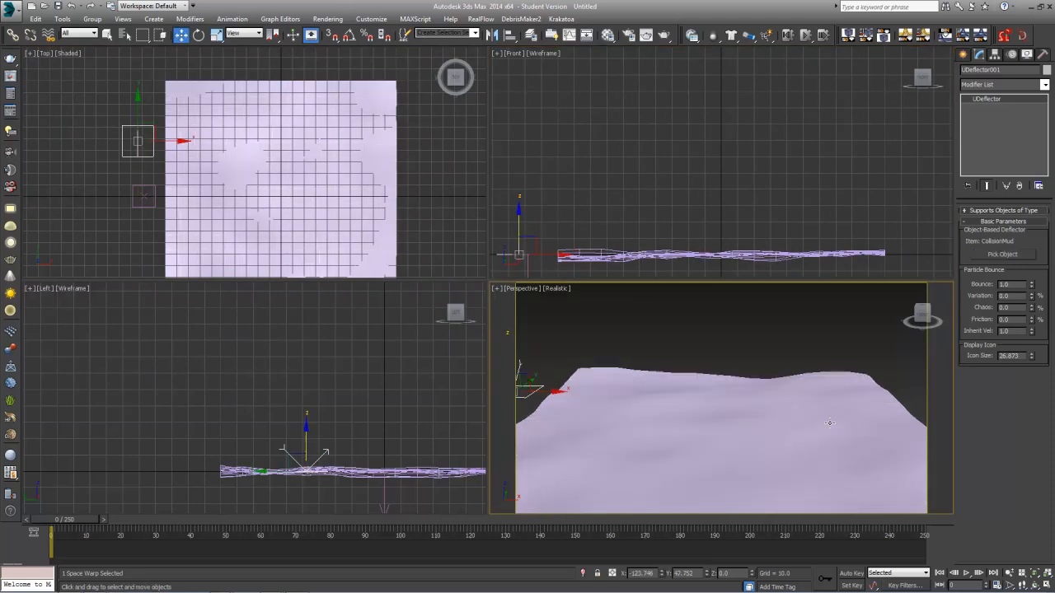
# Step: Set the Gravity space warp's strength to 0.4 and deselect it
pyautogui.scroll(2, 802, 429)
pyautogui.scroll(-3, 750, 424)
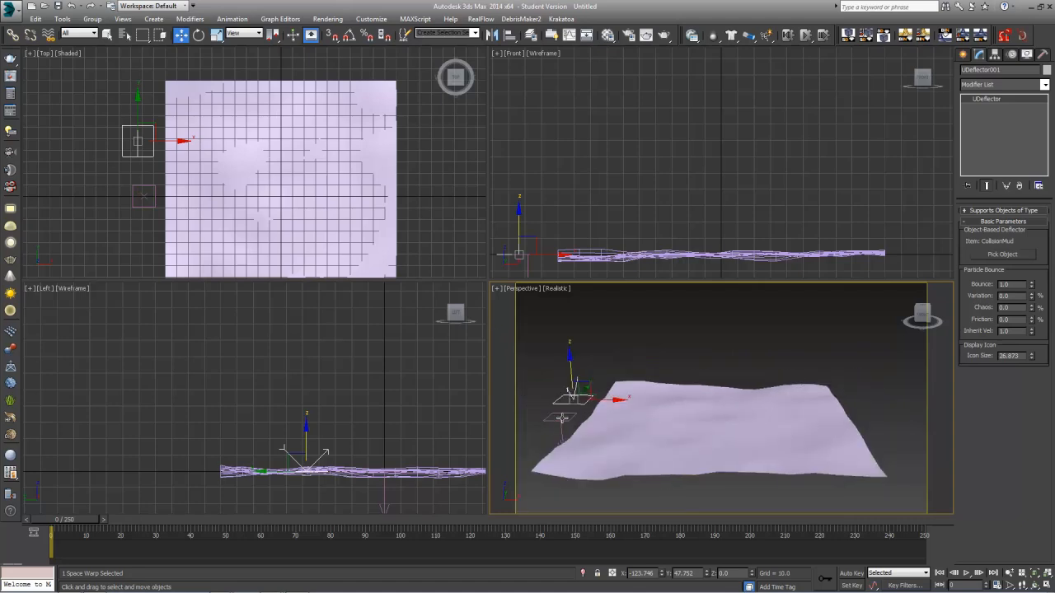
pyautogui.click(562, 421)
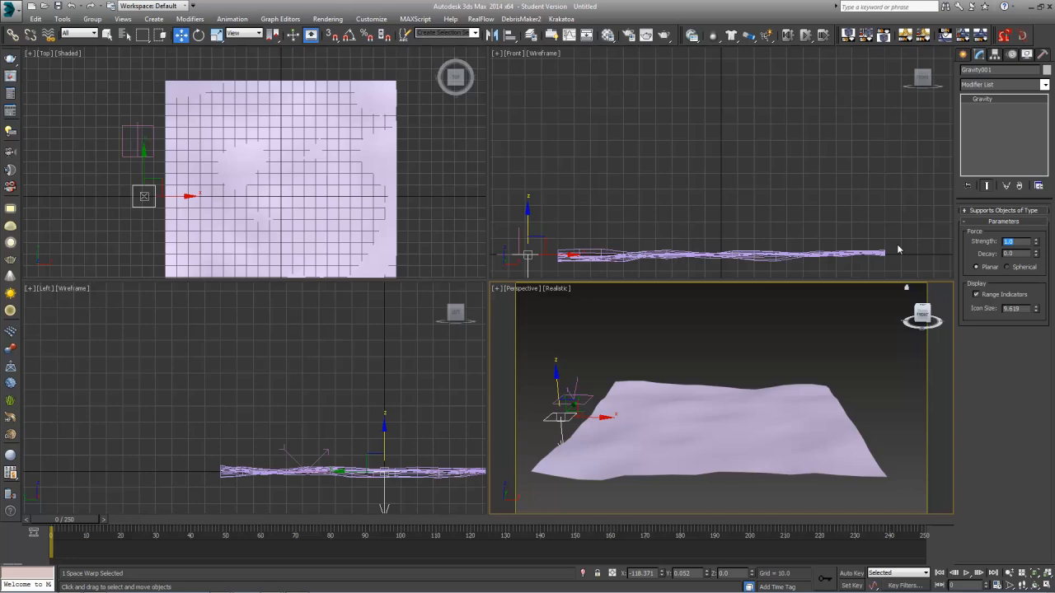
pyautogui.write('0.4')
pyautogui.press('Return')
pyautogui.click(681, 331)
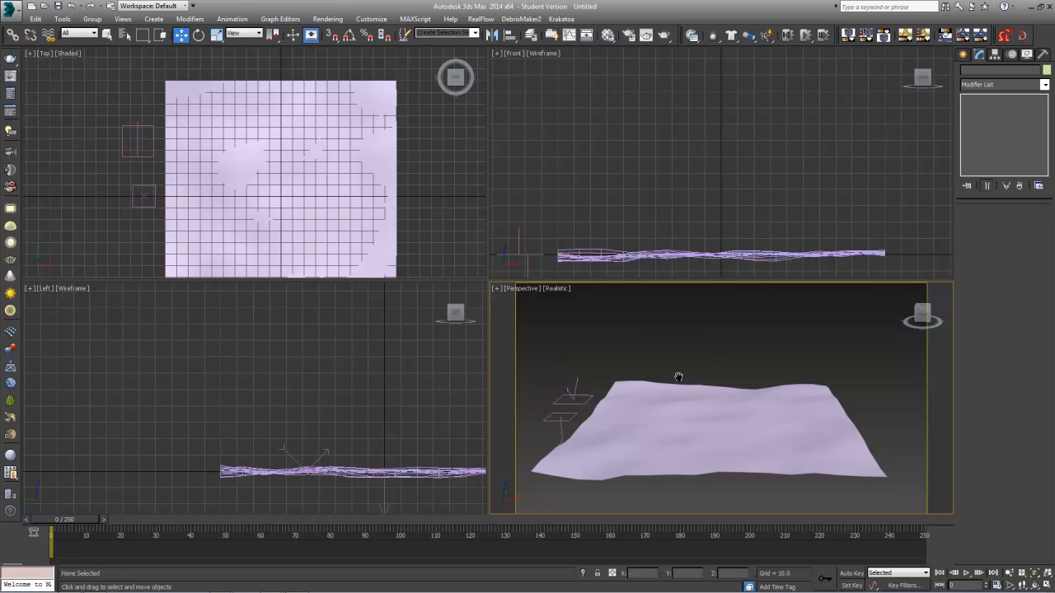
# Step: Open Particle View and move its window clear of the main menus
pyautogui.moveTo(679, 372); pyautogui.dragTo(683, 405, button='middle')
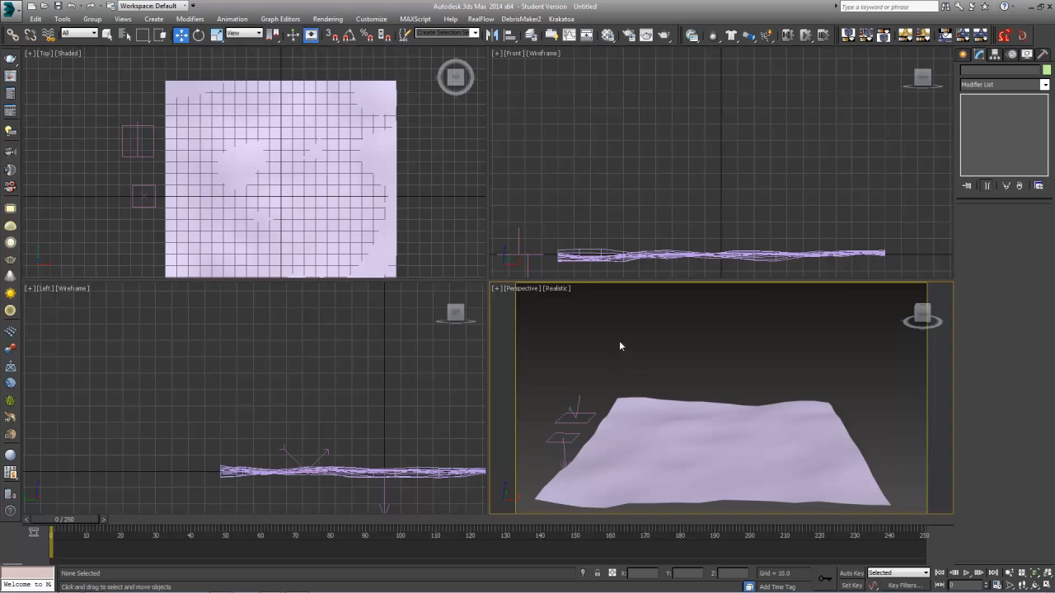
pyautogui.press('6')
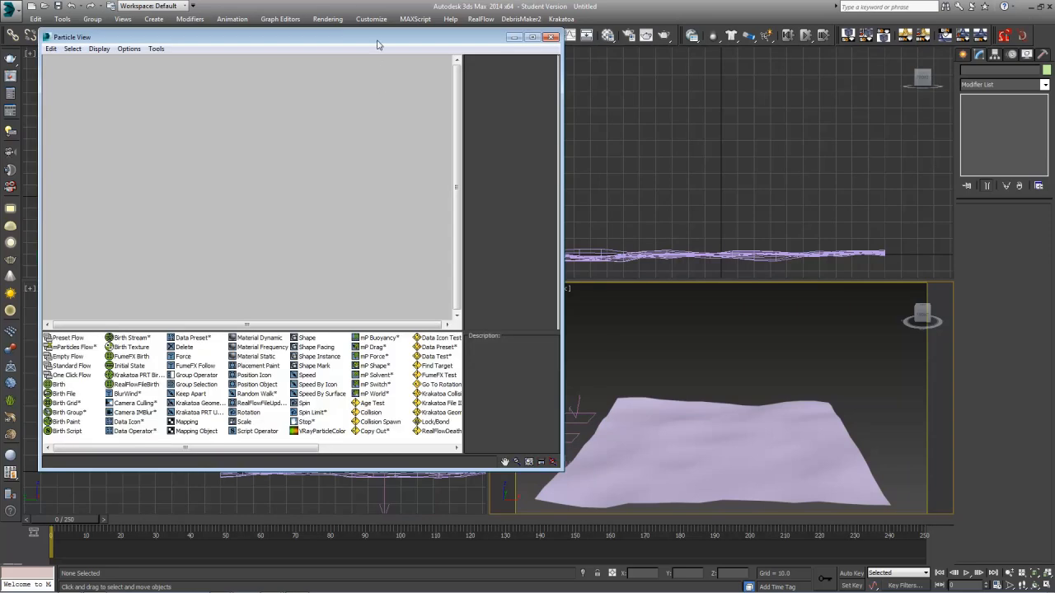
pyautogui.moveTo(381, 45); pyautogui.dragTo(384, 89)
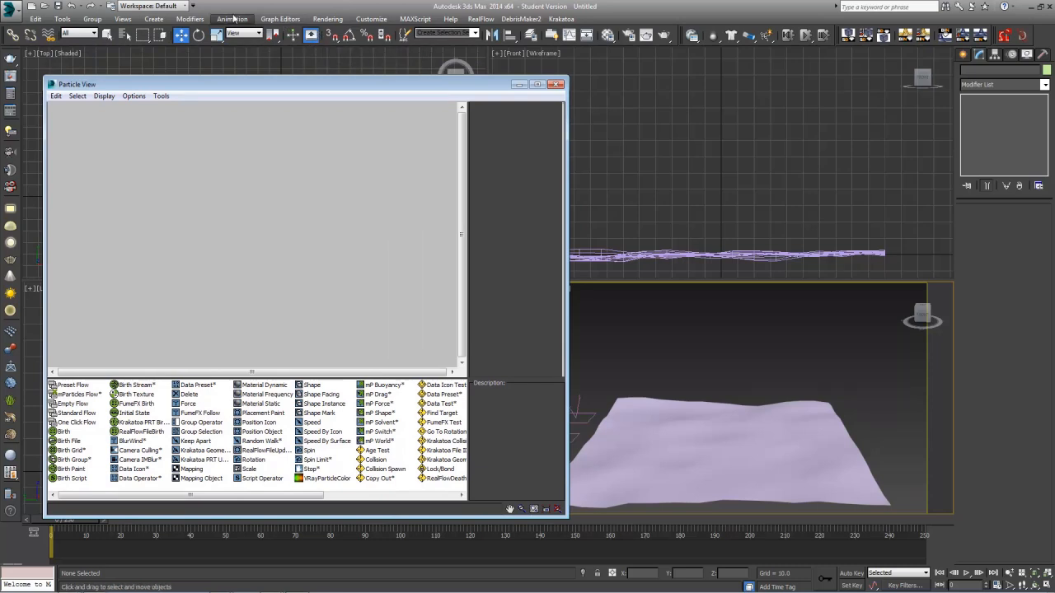
pyautogui.click(281, 18)
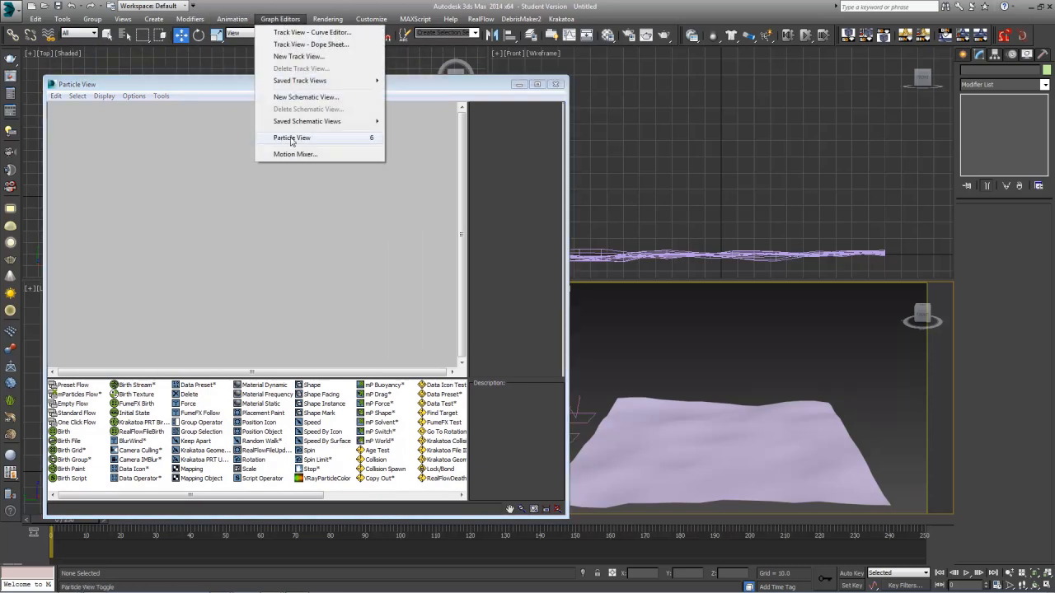
pyautogui.click(475, 92)
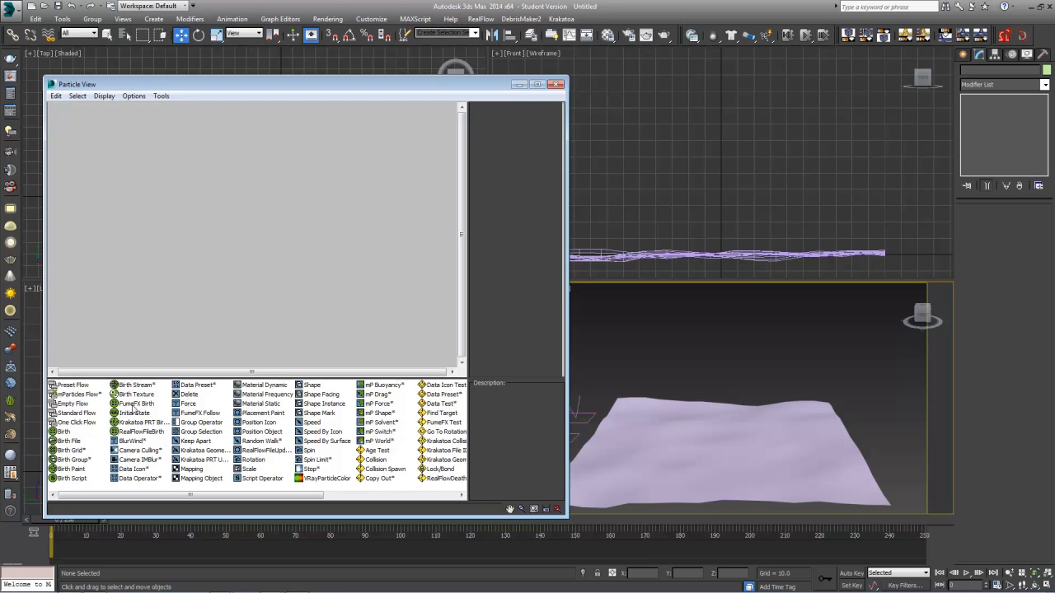
# Step: Add an Empty Flow to the particle event canvas
pyautogui.click(69, 404)
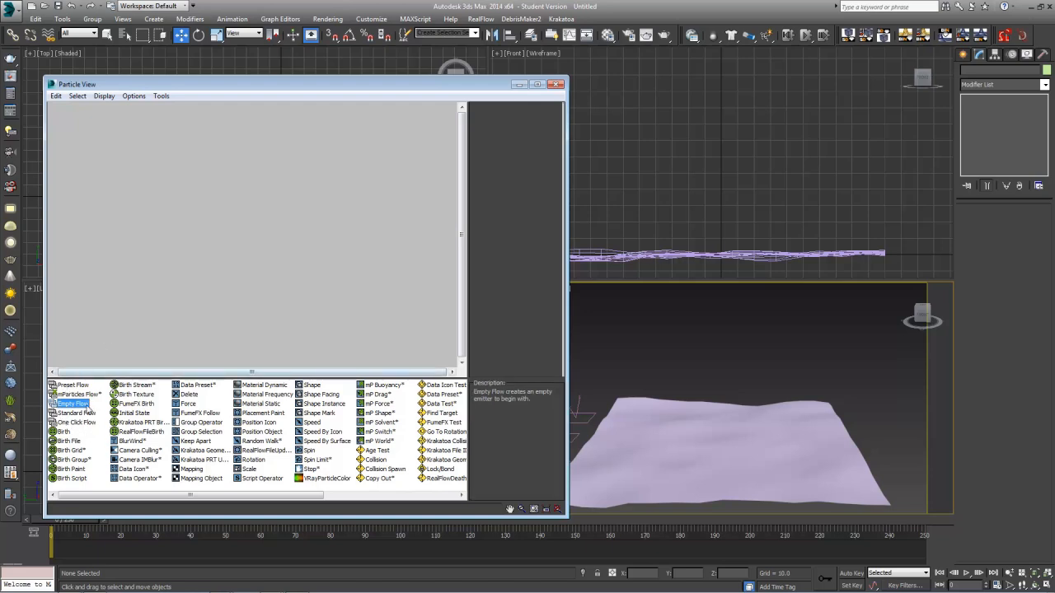
pyautogui.moveTo(72, 404); pyautogui.dragTo(150, 133)
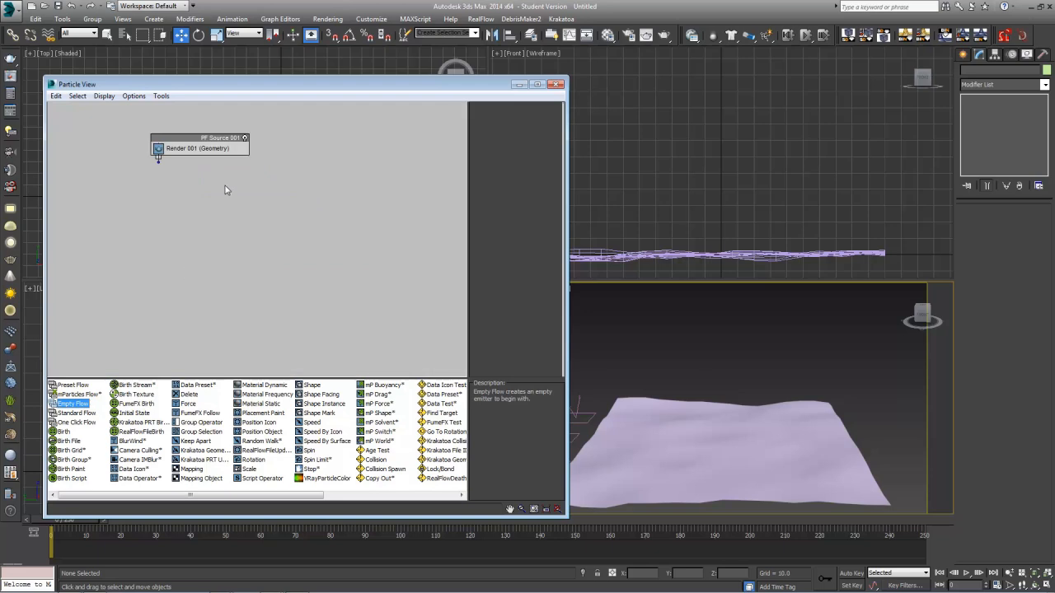
pyautogui.click(76, 213)
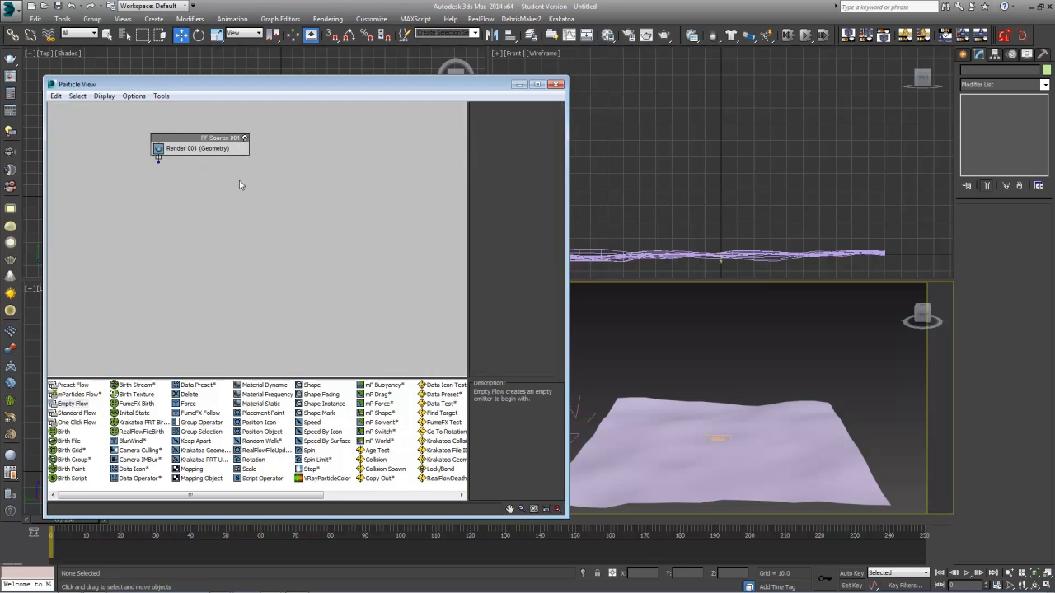
# Step: Set the PF Source's viewport quantity multiplier to 100%
pyautogui.click(188, 140)
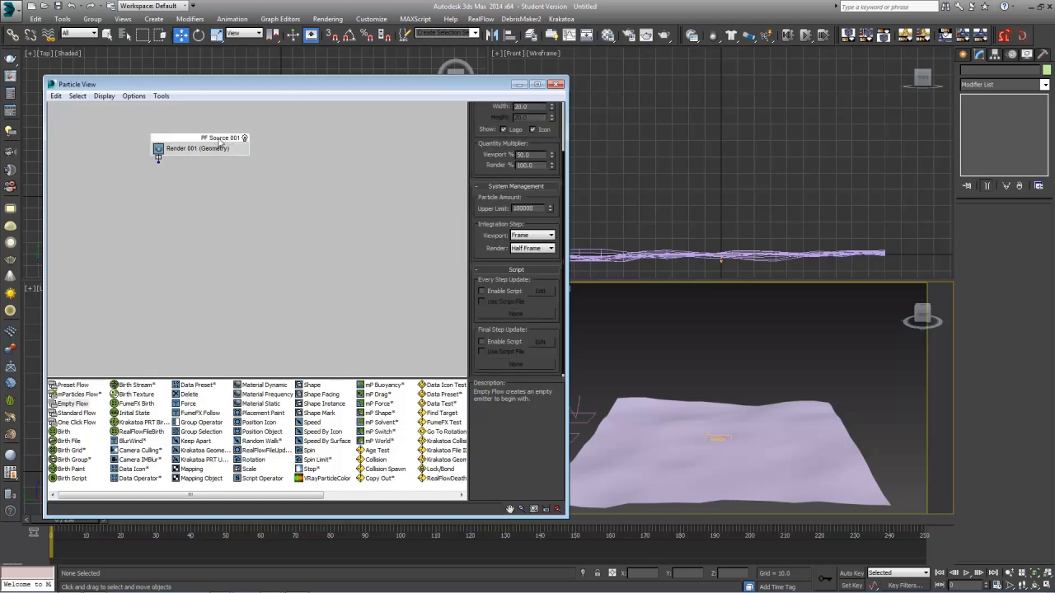
pyautogui.scroll(3, 498, 206)
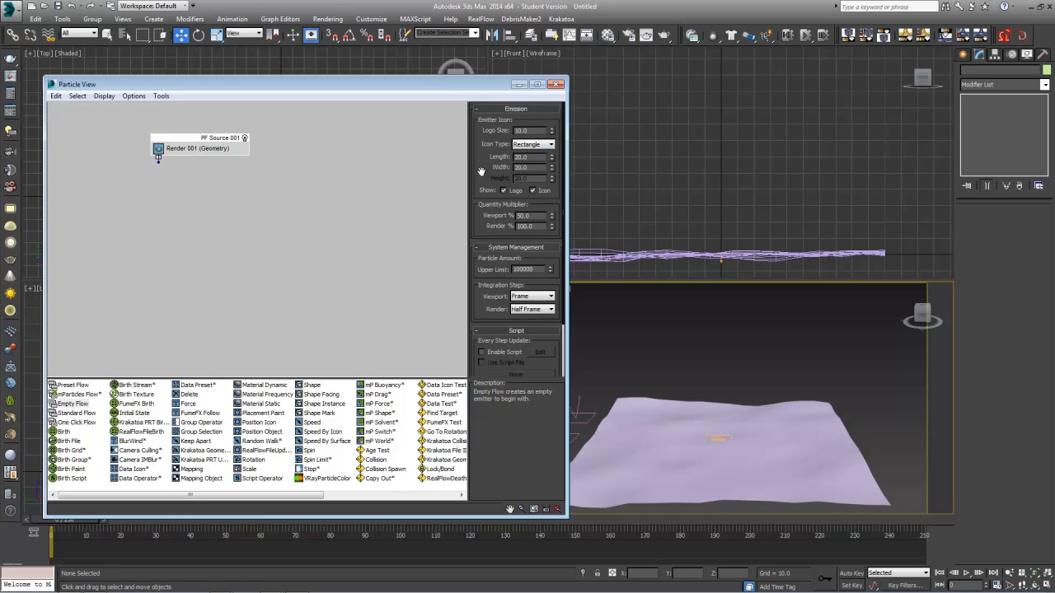
pyautogui.click(524, 216)
pyautogui.moveTo(542, 216); pyautogui.dragTo(396, 226)
pyautogui.write('100.0')
pyautogui.press('Return')
# Step: Select the PF Source emitter icon in the front view to show its emission settings
pyautogui.moveTo(534, 158); pyautogui.dragTo(455, 179)
pyautogui.moveTo(536, 157); pyautogui.dragTo(323, 180)
pyautogui.scroll(4, 719, 264)
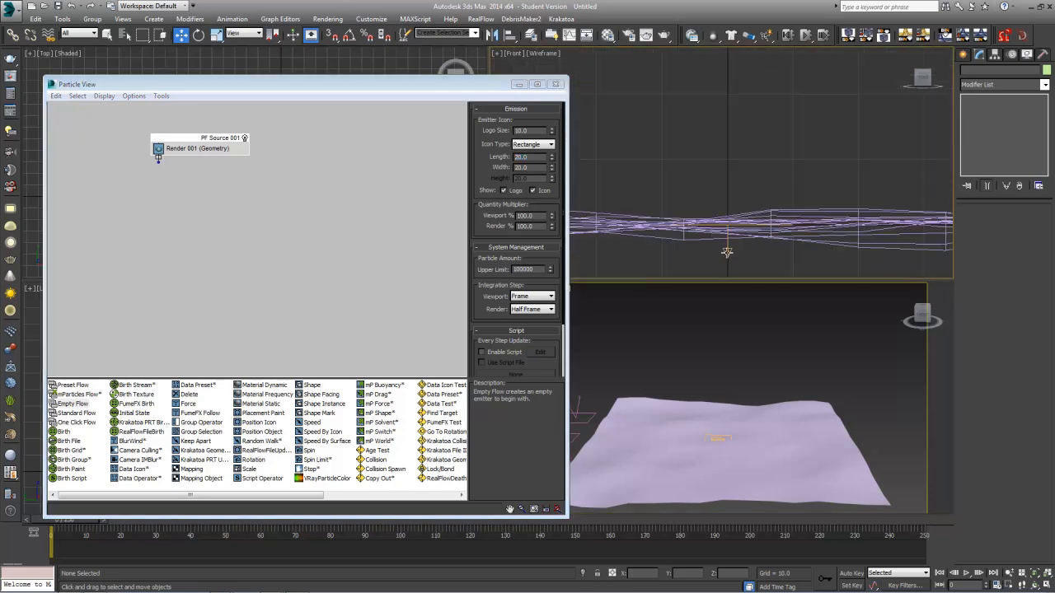
pyautogui.click(726, 251)
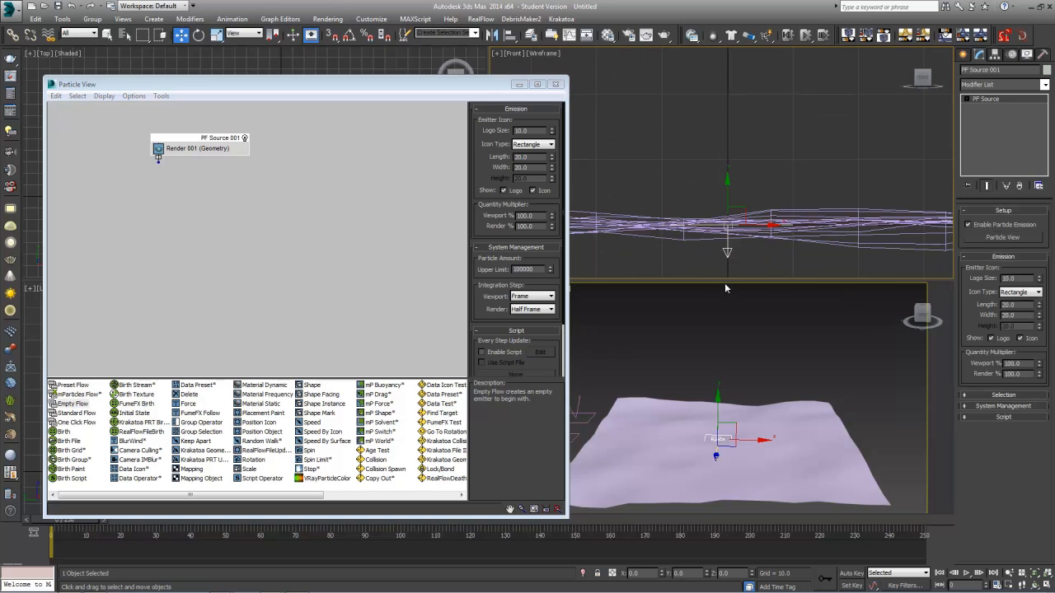
pyautogui.scroll(-3, 898, 275)
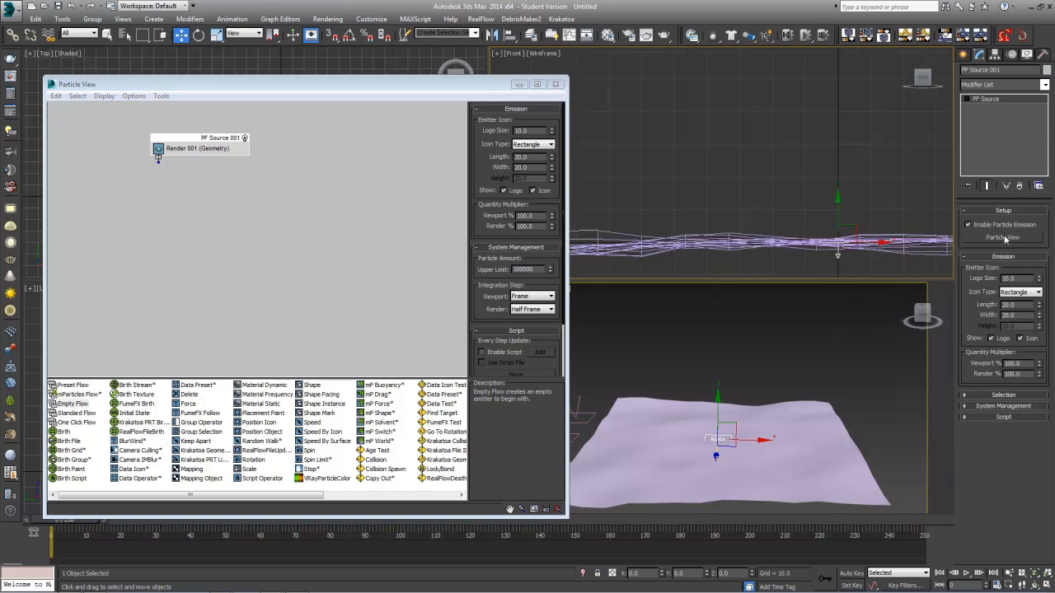
# Step: Set the PF Source emitter icon's length and width to 150, checking the CollisionMud plane's size for reference
pyautogui.click(1019, 304)
pyautogui.click(800, 413)
pyautogui.click(981, 108)
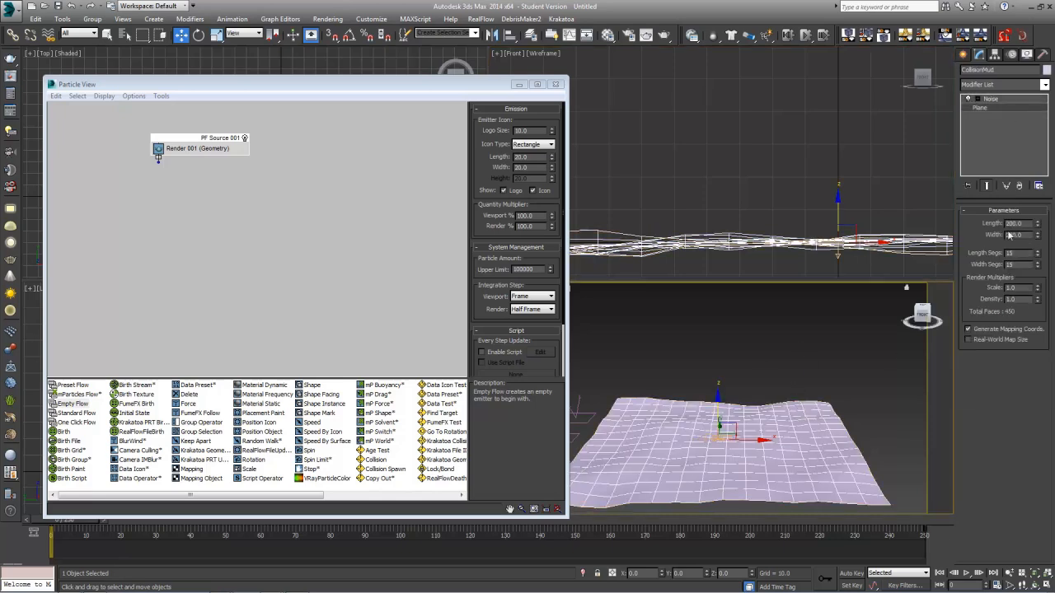
pyautogui.click(718, 441)
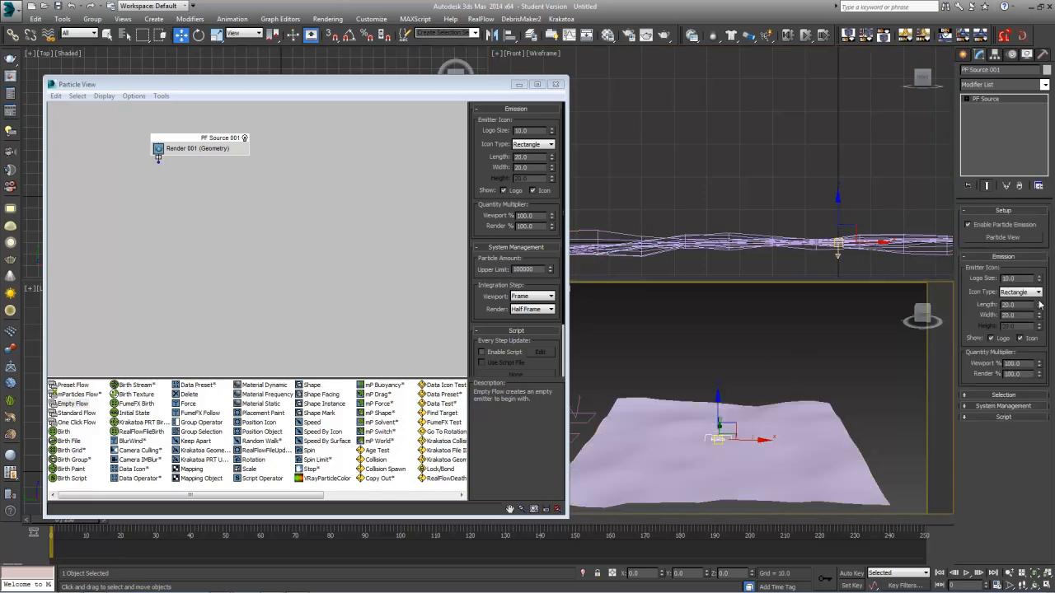
pyautogui.moveTo(1019, 306); pyautogui.dragTo(985, 305)
pyautogui.write('150')
pyautogui.press('Tab')
pyautogui.write('150')
pyautogui.press('Return')
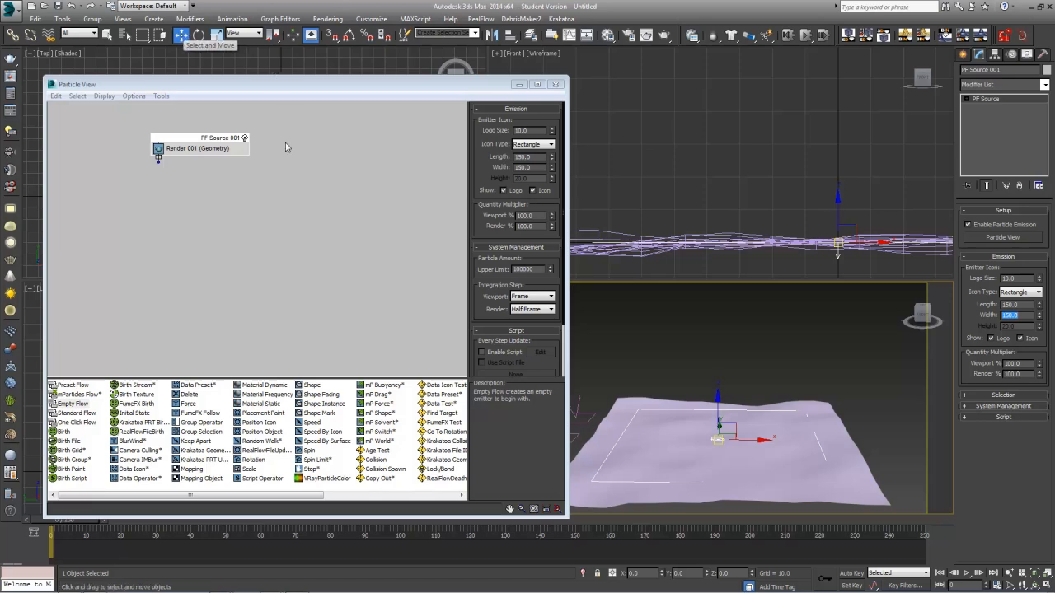
# Step: Raise the PF Source emitter above the mud plane to a Z position of 100
pyautogui.moveTo(719, 416); pyautogui.dragTo(724, 271)
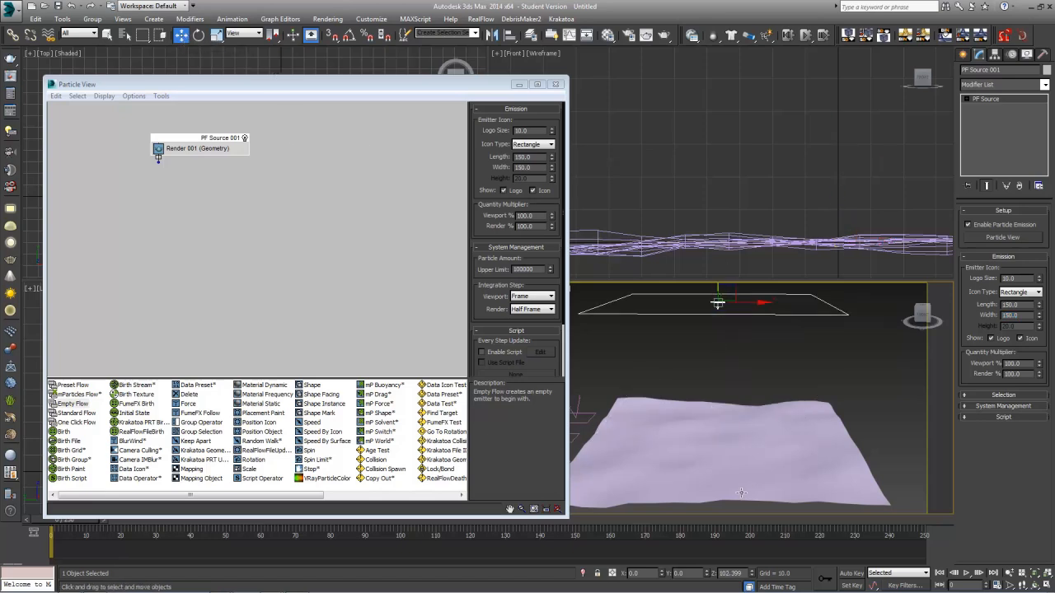
pyautogui.hotkey('ctrl', 'z')
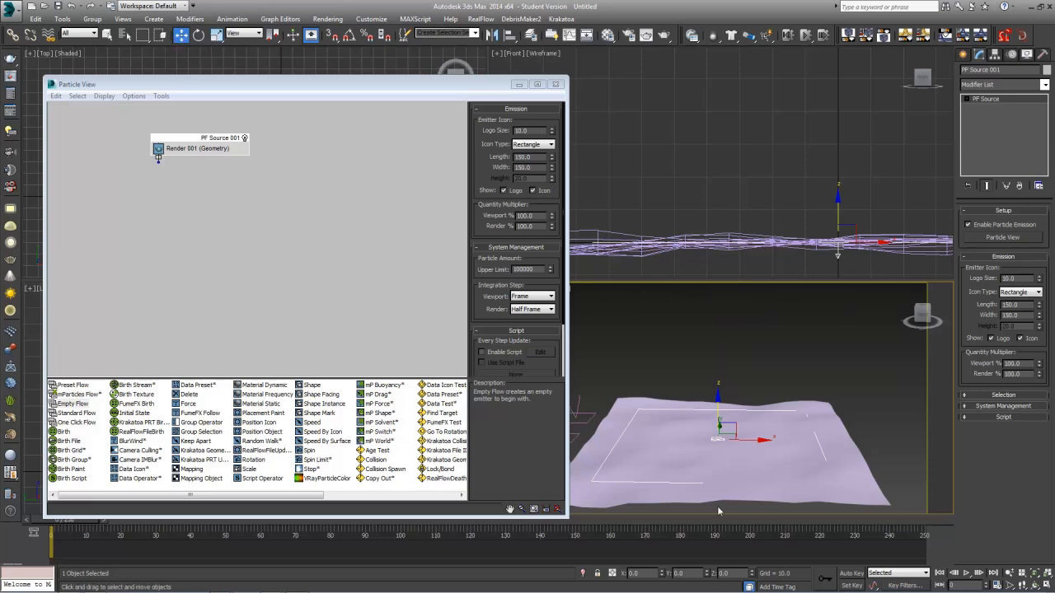
pyautogui.click(724, 573)
pyautogui.write('100')
pyautogui.press('Return')
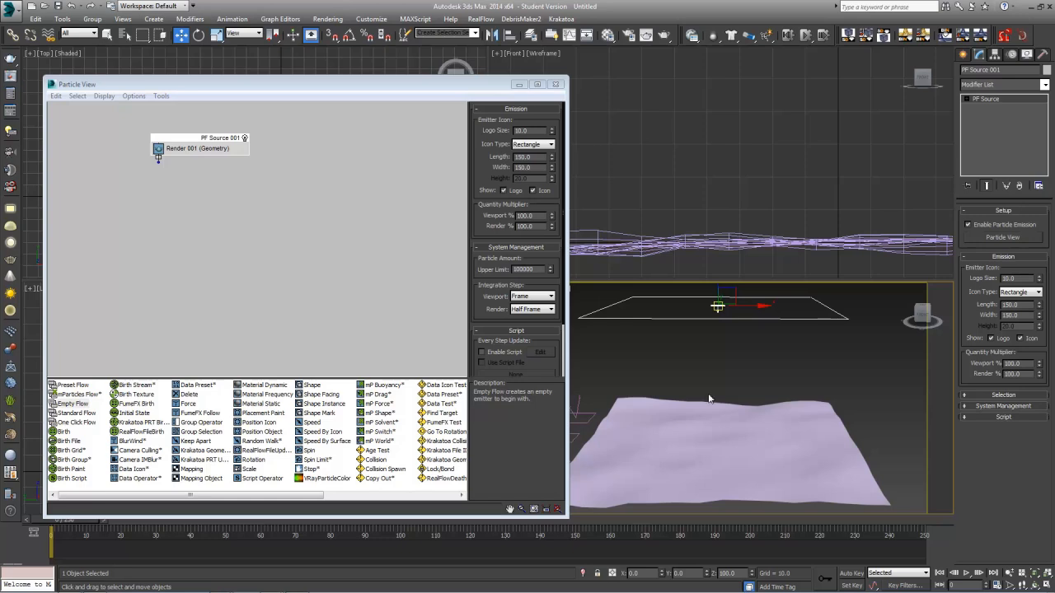
# Step: Add a Birth operator as a new event and wire the PF Source output to it
pyautogui.click(62, 432)
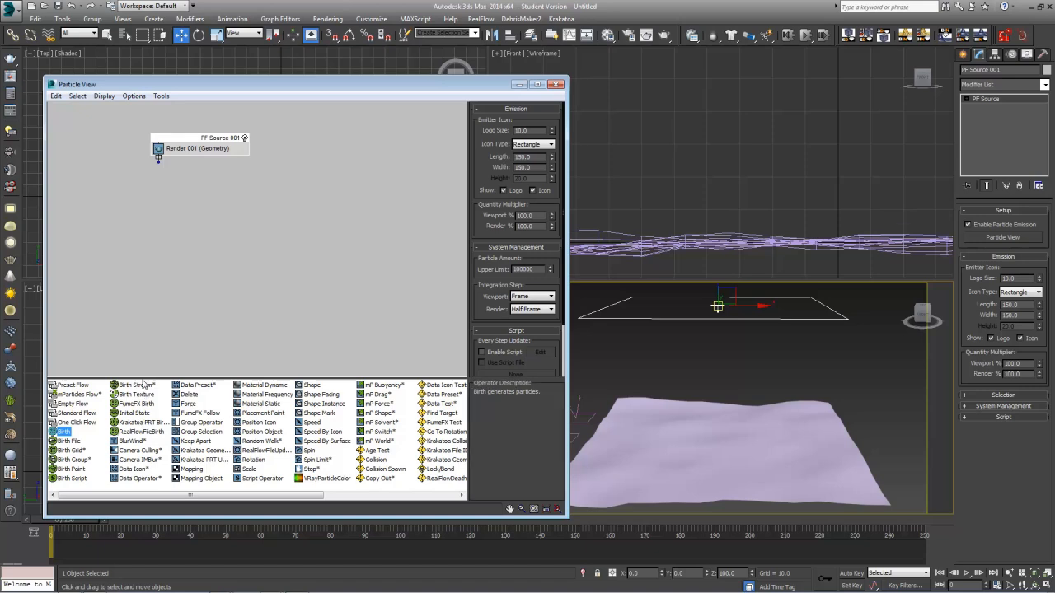
pyautogui.moveTo(66, 434); pyautogui.dragTo(177, 216)
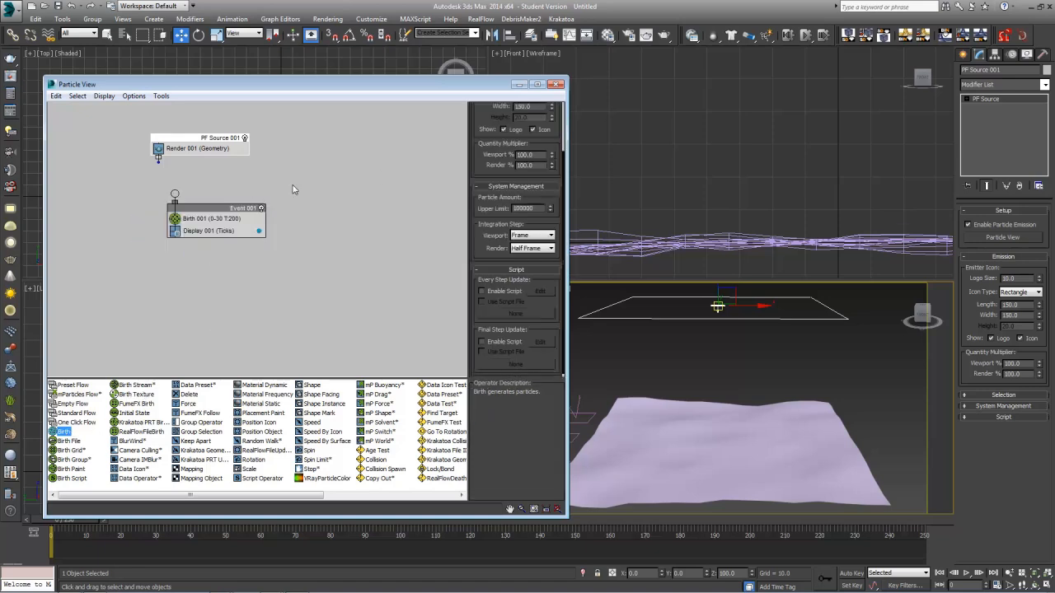
pyautogui.moveTo(158, 157); pyautogui.dragTo(235, 209)
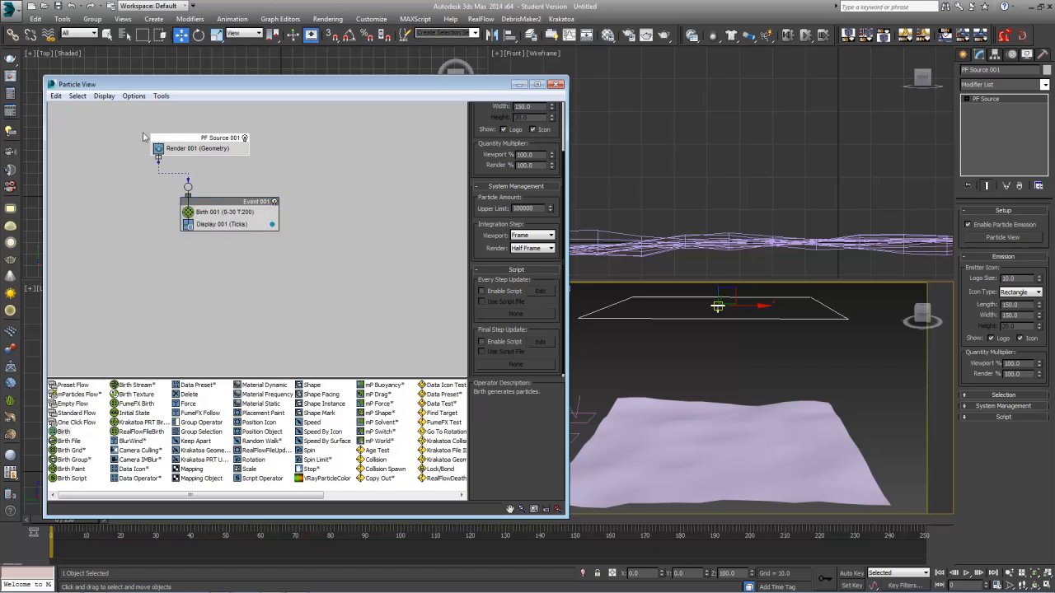
pyautogui.click(217, 151)
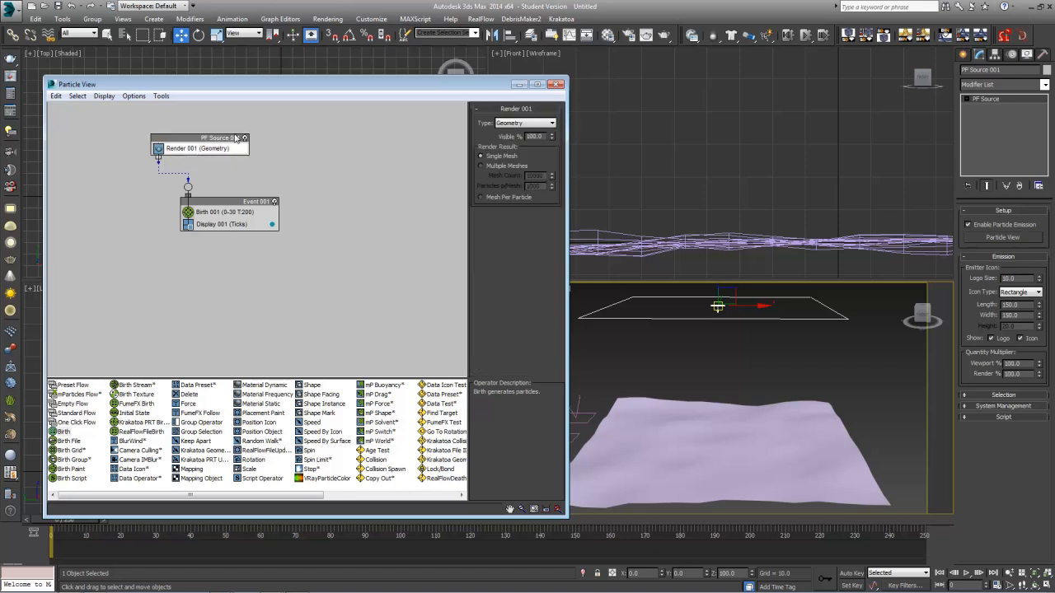
pyautogui.click(183, 139)
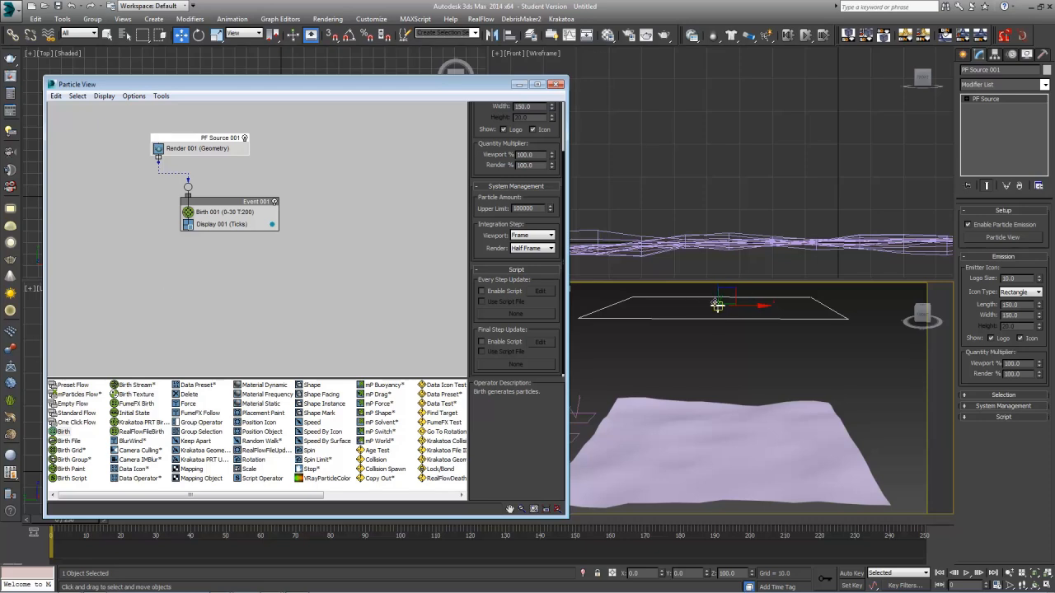
# Step: Set the animation's end time to 100 in the Time Configuration
pyautogui.click(216, 213)
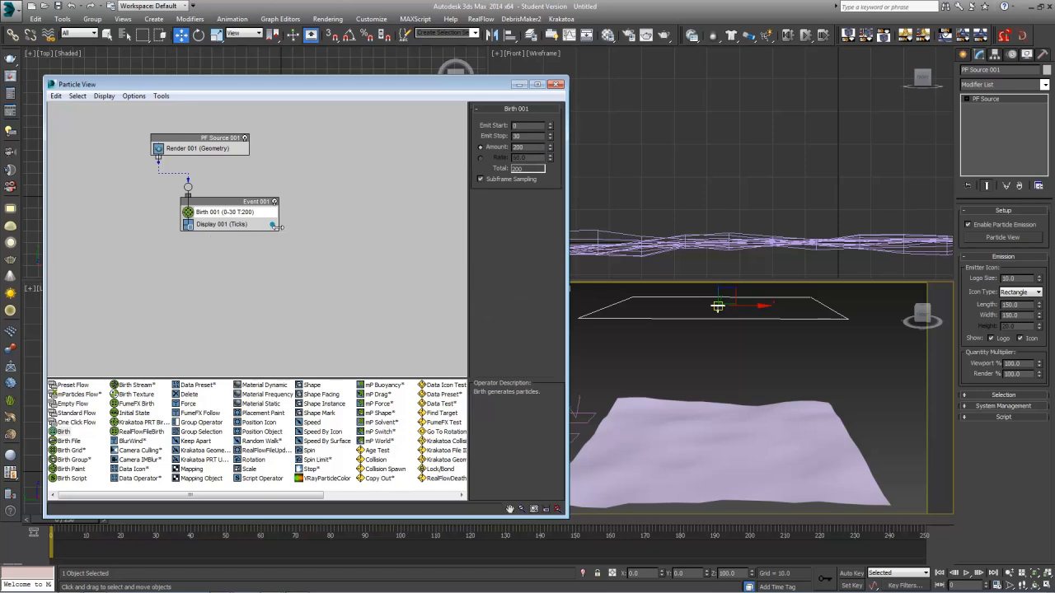
pyautogui.doubleClick(519, 125)
pyautogui.click(852, 481)
pyautogui.click(925, 493)
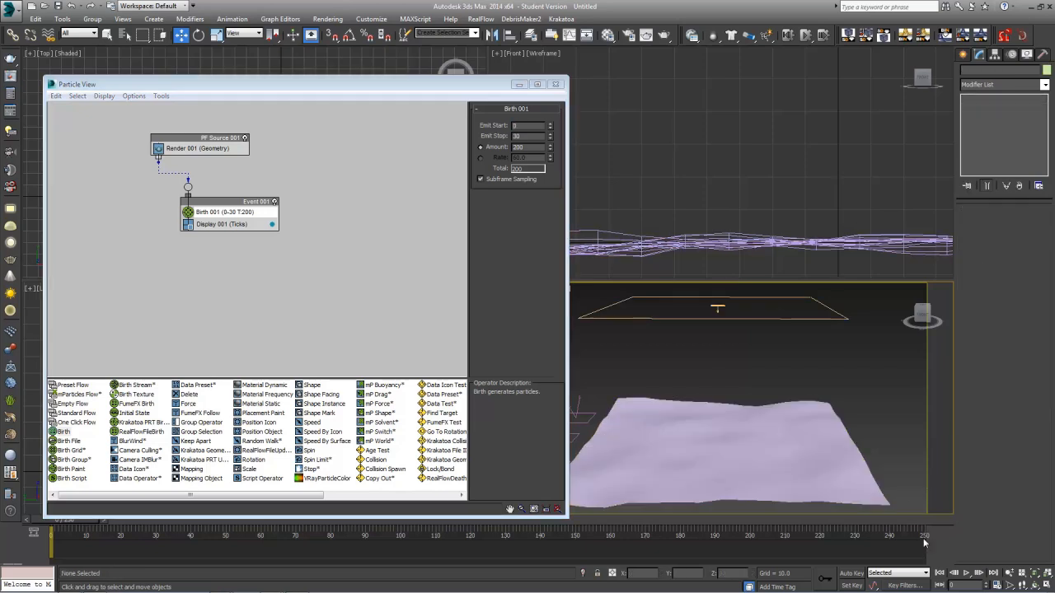
pyautogui.click(981, 585)
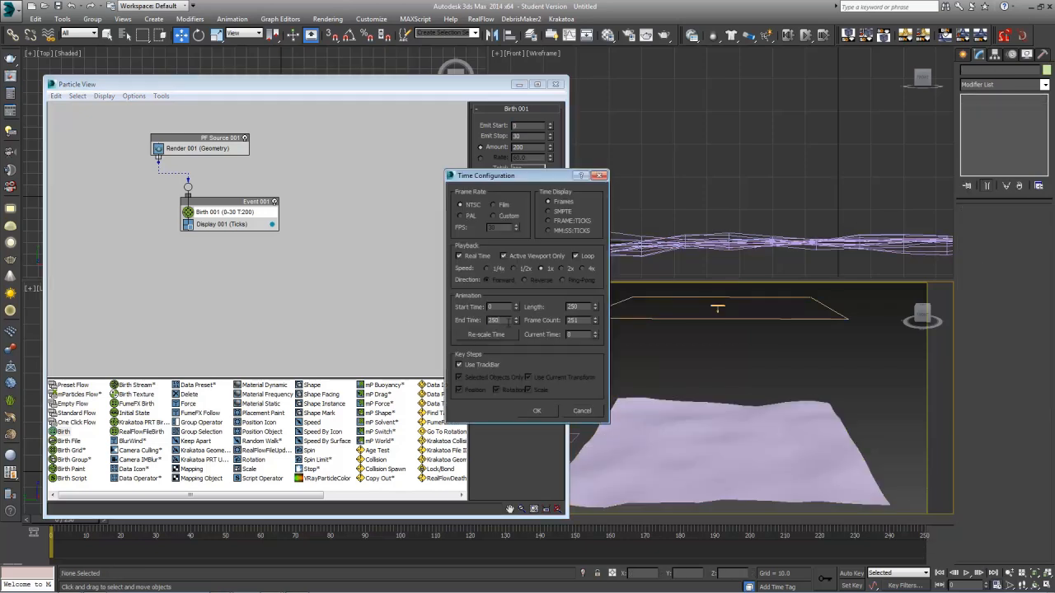
pyautogui.doubleClick(499, 320)
pyautogui.write('100')
pyautogui.press('Return')
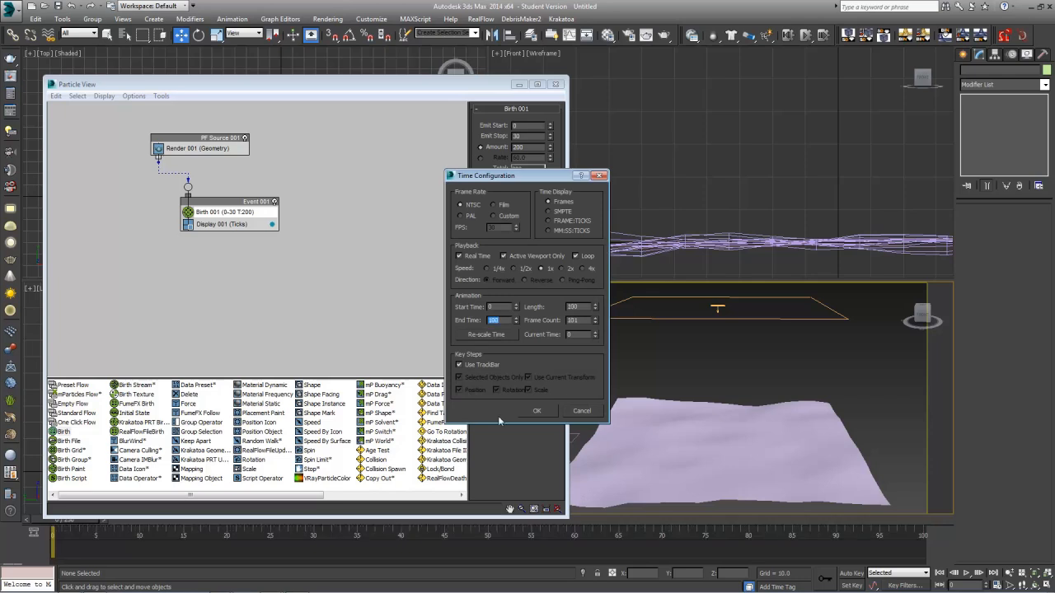
pyautogui.click(537, 411)
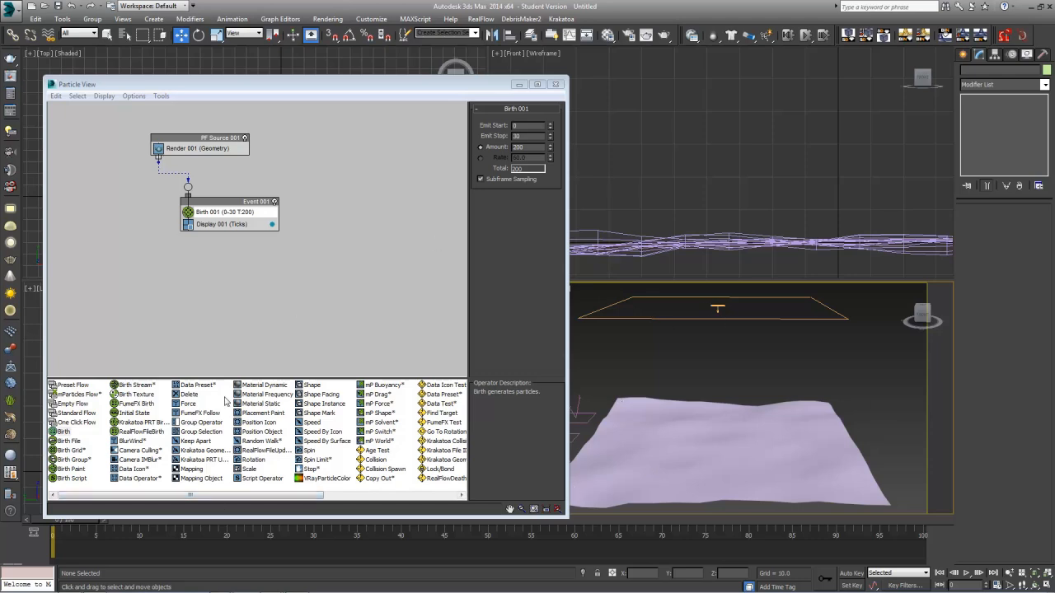
# Step: Set the Birth operator's Emit Stop to 50 and Amount to 25, and move Particle View clear of the time slider
pyautogui.moveTo(526, 137); pyautogui.dragTo(454, 143)
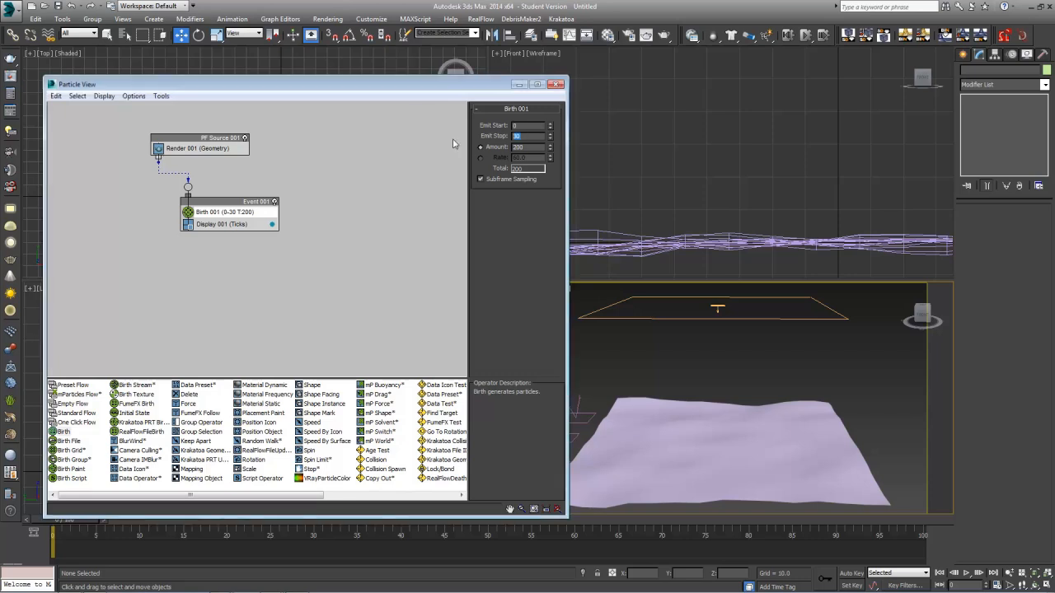
pyautogui.write('5')
pyautogui.press('Tab')
pyautogui.write('20')
pyautogui.press('Return')
pyautogui.moveTo(224, 84); pyautogui.dragTo(226, 51)
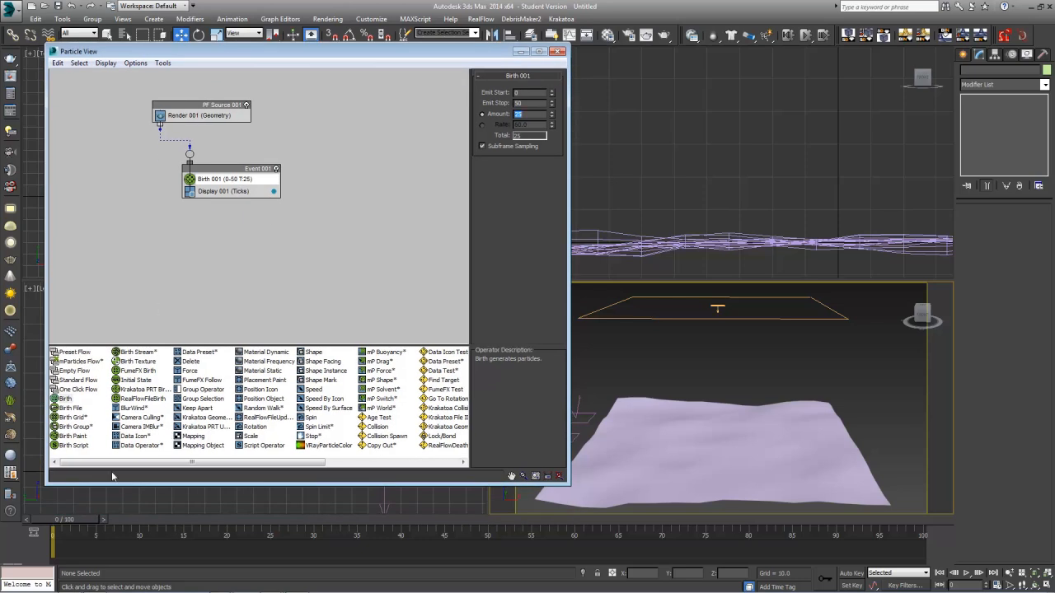
pyautogui.moveTo(68, 521); pyautogui.dragTo(60, 460)
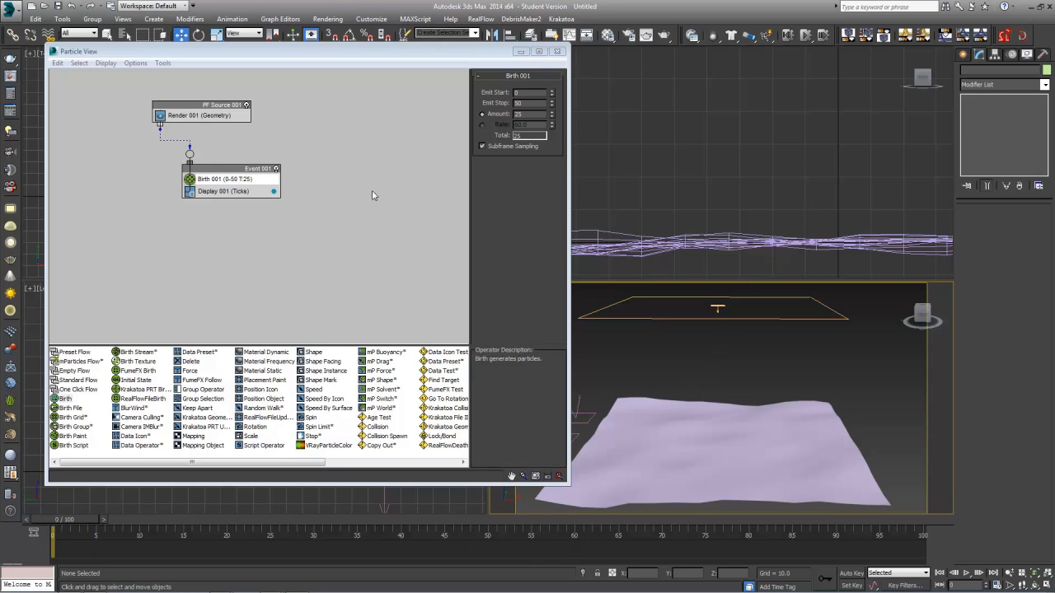
# Step: Add a Position Icon operator below Birth in Event 001, with its Location set to Volume
pyautogui.click(262, 390)
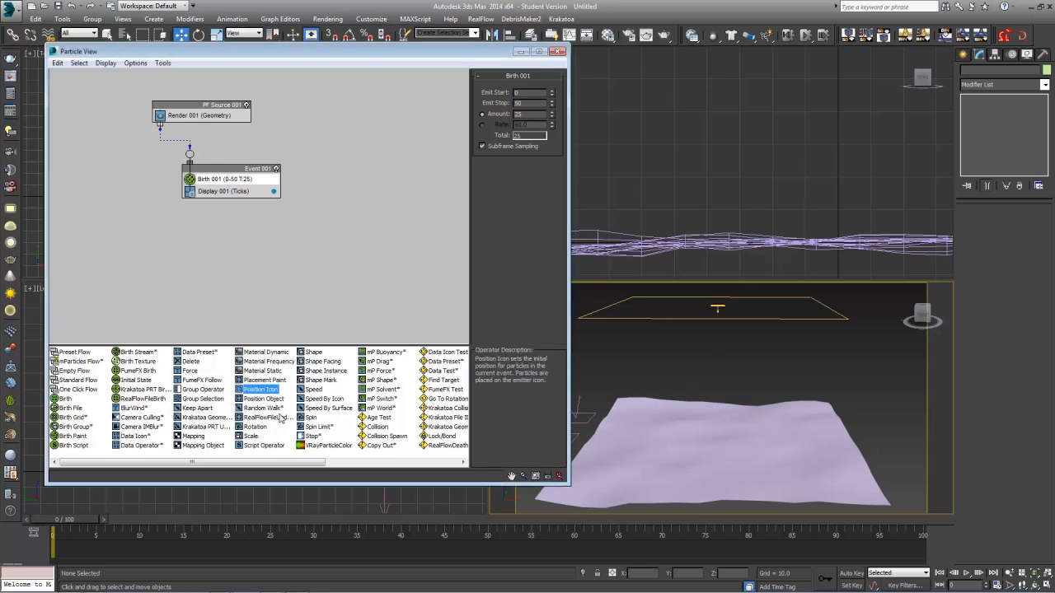
pyautogui.click(278, 399)
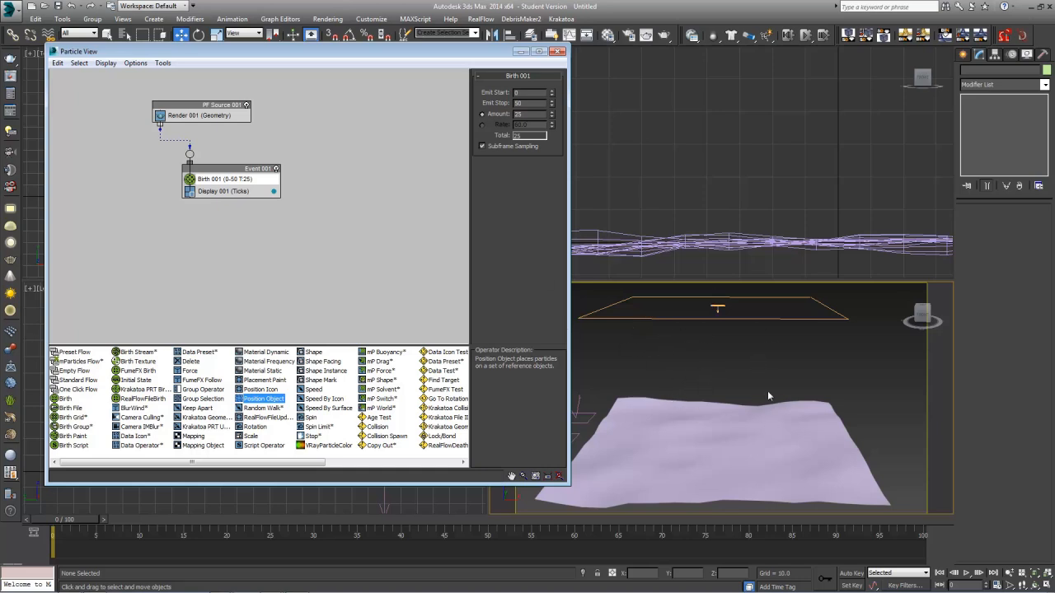
pyautogui.click(258, 390)
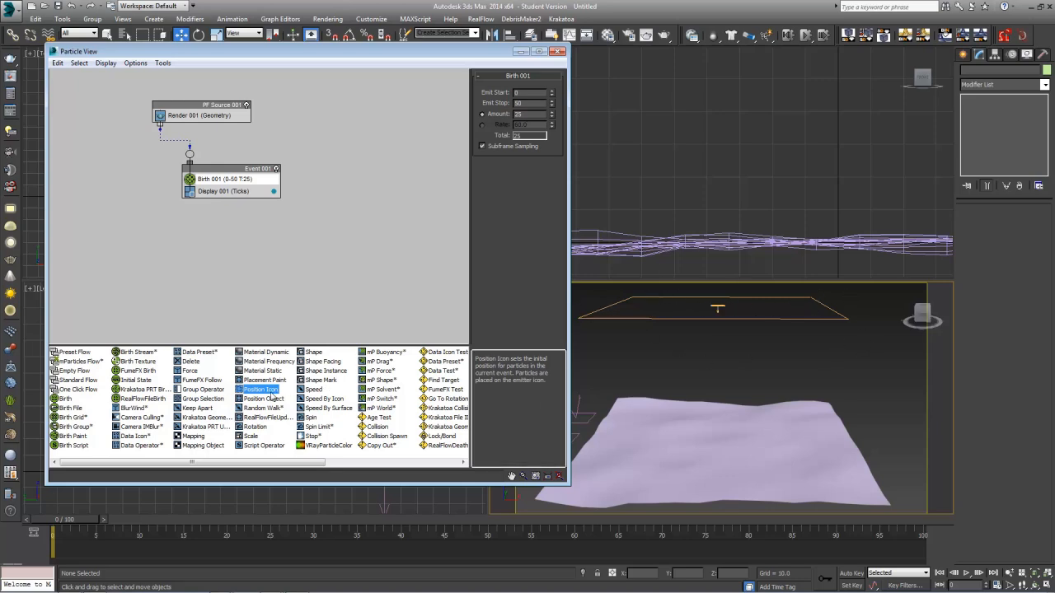
pyautogui.moveTo(262, 391); pyautogui.dragTo(243, 192)
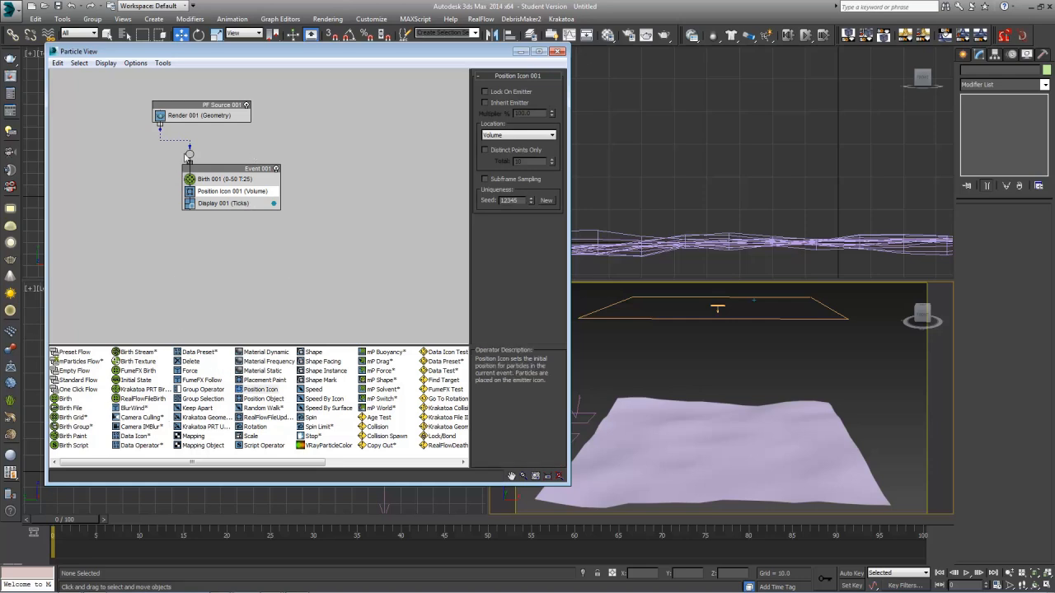
pyautogui.click(517, 135)
pyautogui.click(511, 176)
# Step: Scrub the timeline to frames 43 and 65 to examine how particles are distributed on the emitter icon
pyautogui.moveTo(67, 521); pyautogui.dragTo(427, 521)
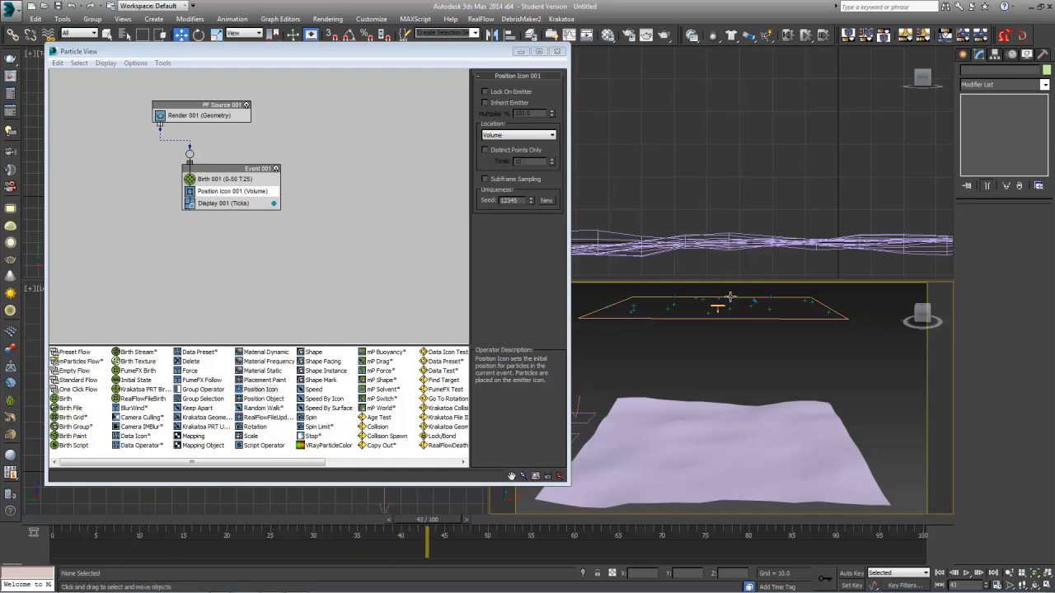
pyautogui.click(757, 318)
pyautogui.click(757, 318)
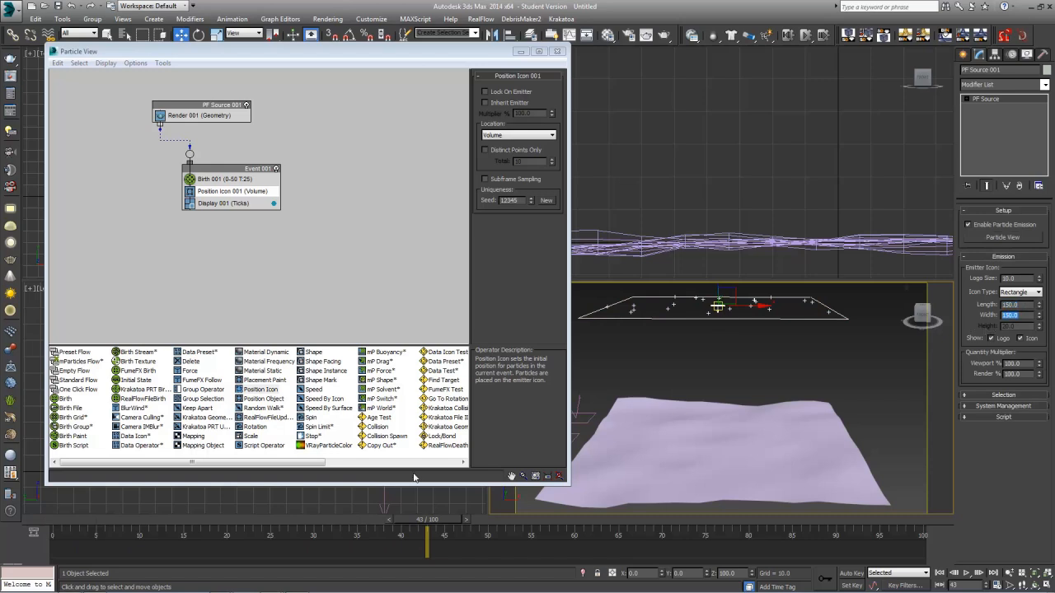
pyautogui.click(344, 262)
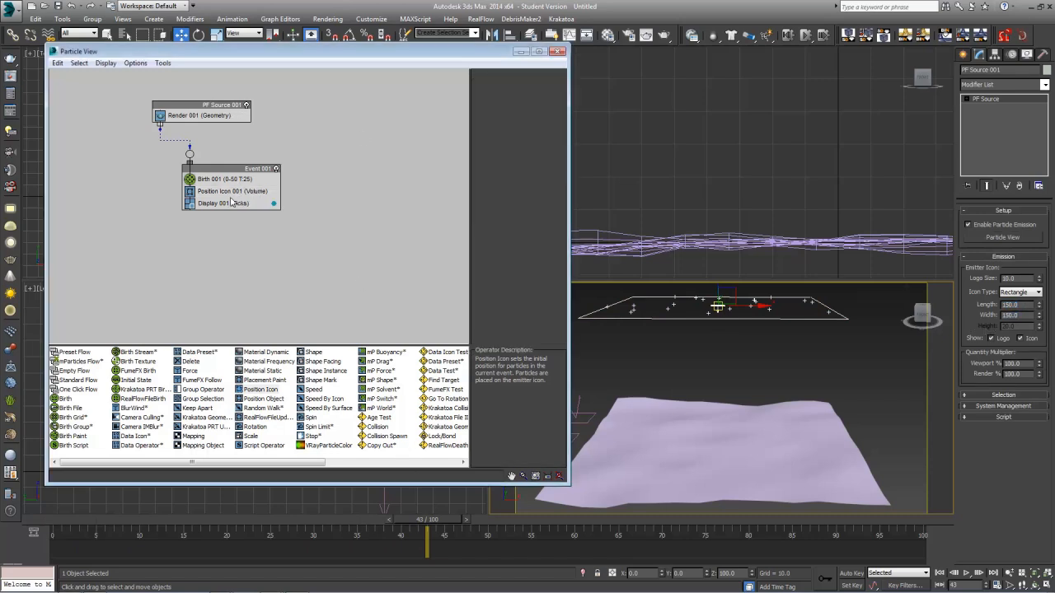
pyautogui.click(656, 315)
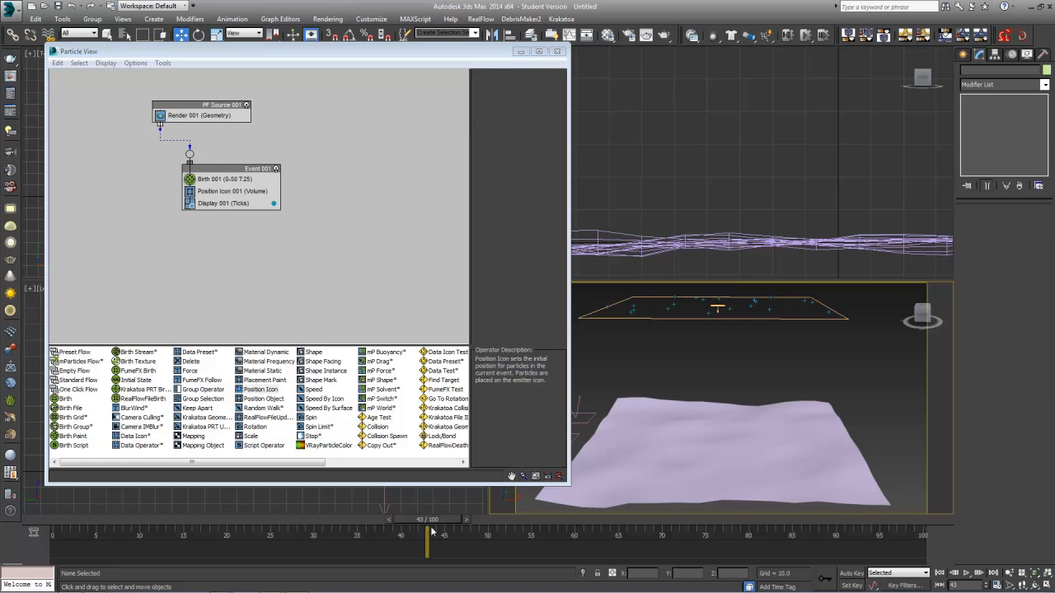
pyautogui.moveTo(431, 520); pyautogui.dragTo(618, 532)
pyautogui.press('w')
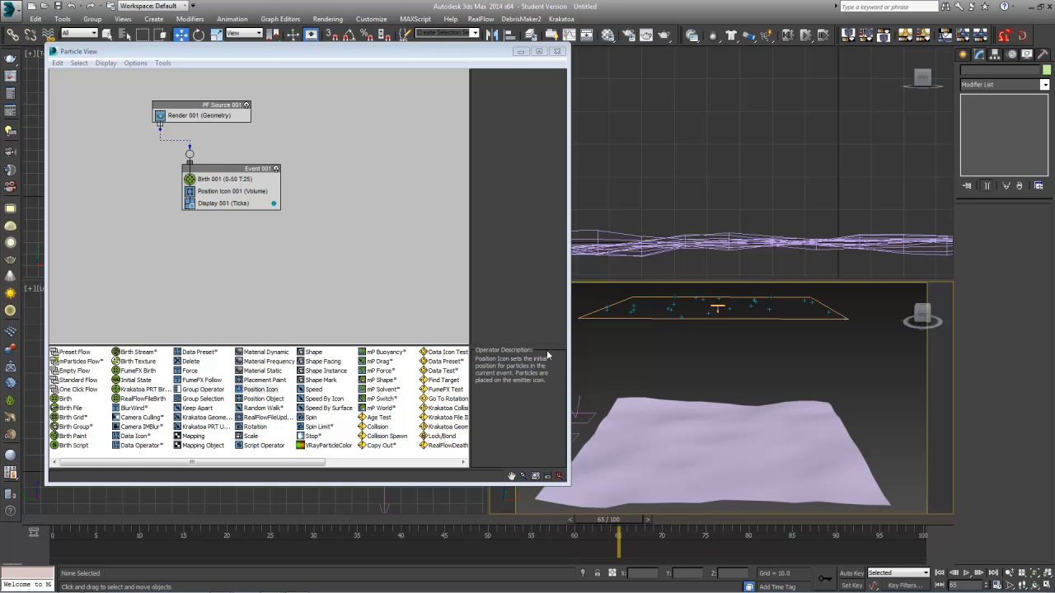
# Step: Set the Event 001 Display operator's type to Geometry and return the timeline to frame 0
pyautogui.click(235, 203)
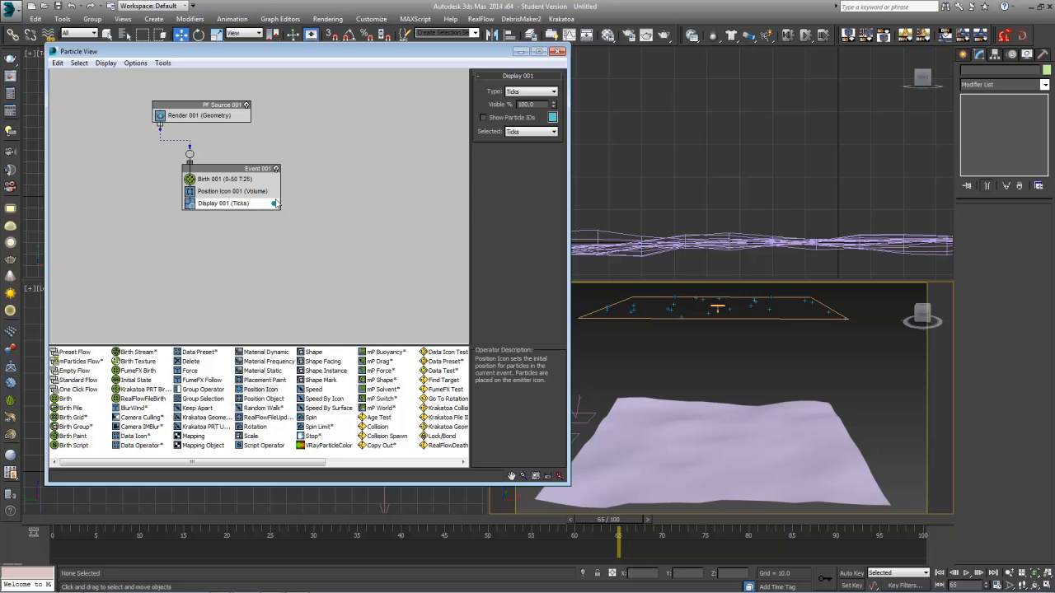
pyautogui.click(540, 89)
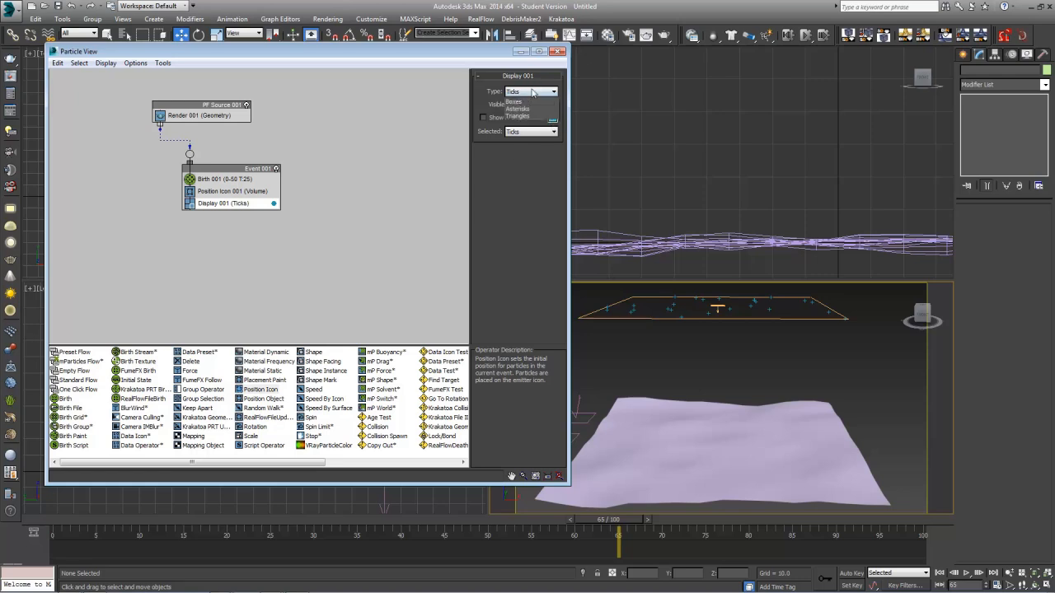
pyautogui.click(522, 142)
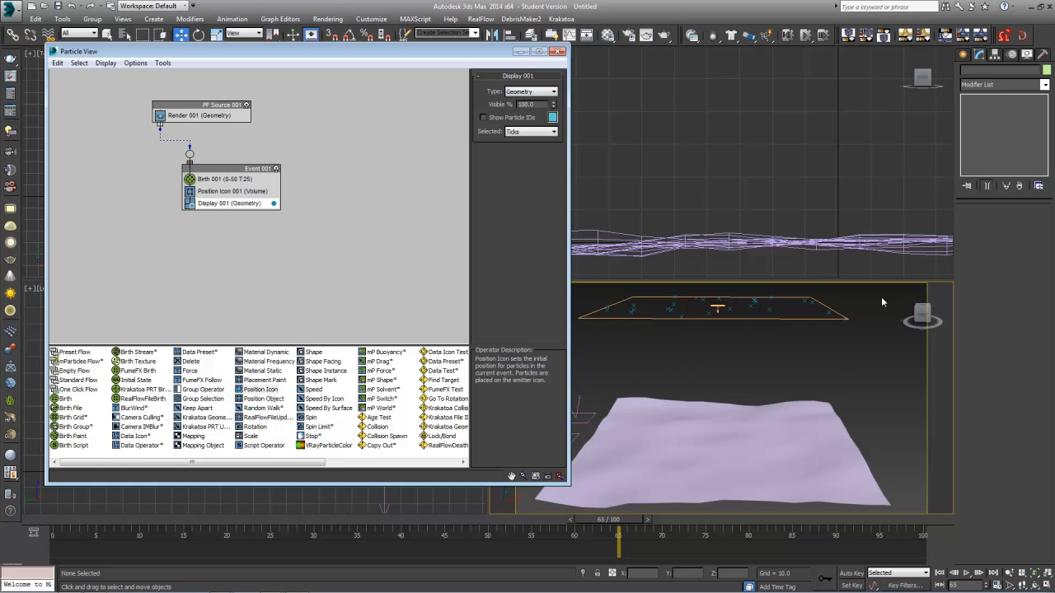
pyautogui.moveTo(624, 525); pyautogui.dragTo(52, 528)
pyautogui.press('w')
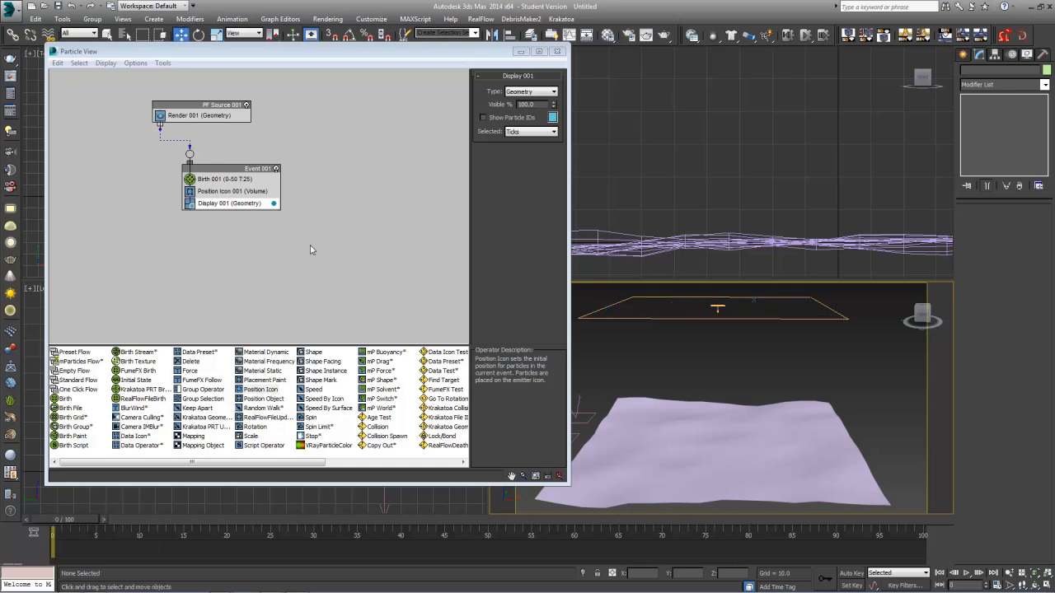
# Step: Add a Shape operator above Display in Event 001 and show its settings
pyautogui.click(315, 352)
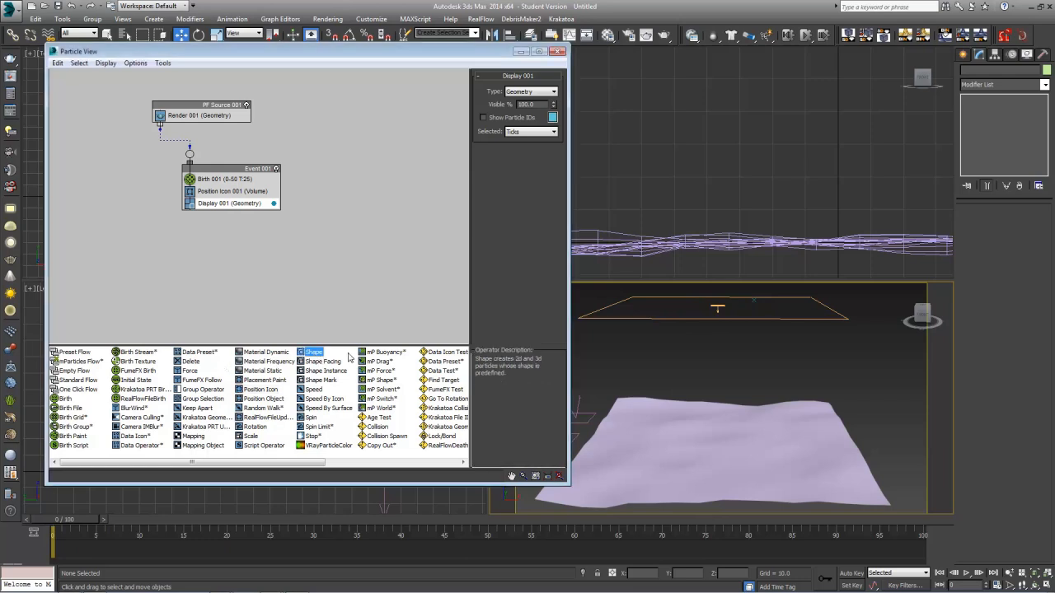
pyautogui.moveTo(314, 354); pyautogui.dragTo(239, 205)
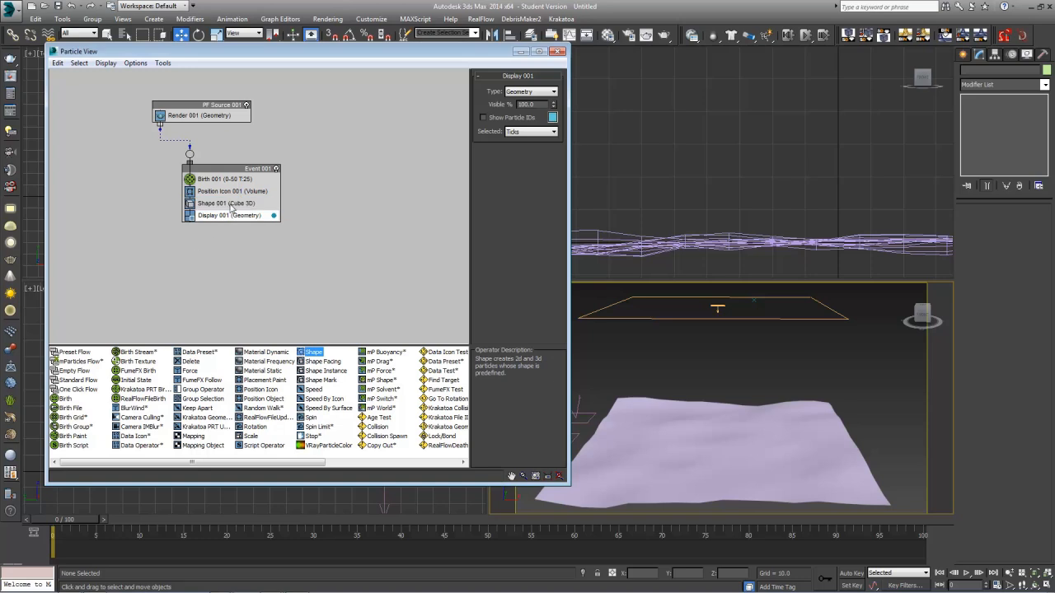
pyautogui.click(237, 204)
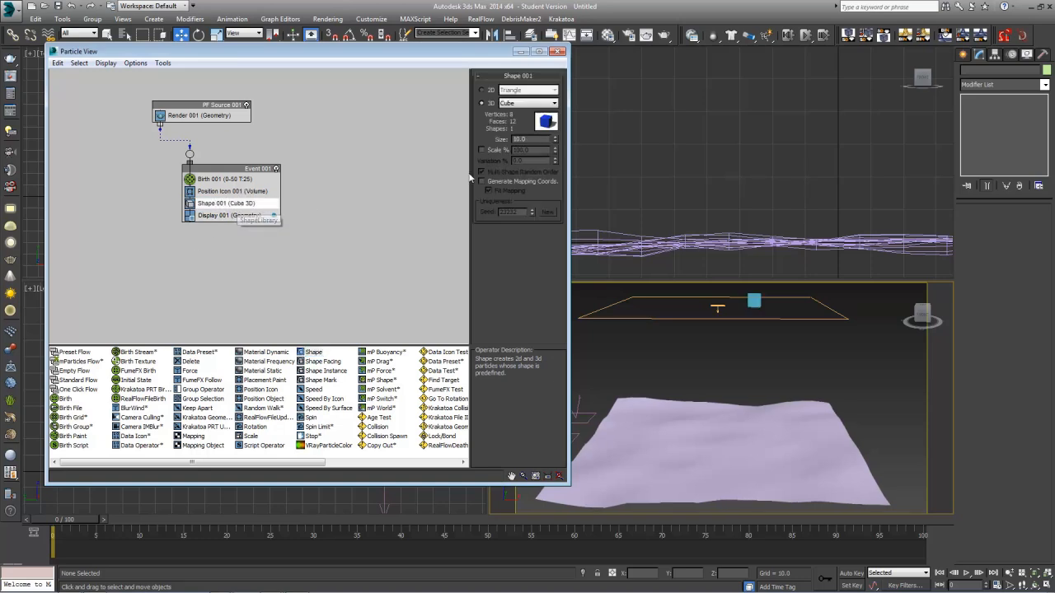
# Step: Set the Shape operator's 3D shape to Dodecahedron and select the particle emitter icon in the viewport
pyautogui.click(544, 103)
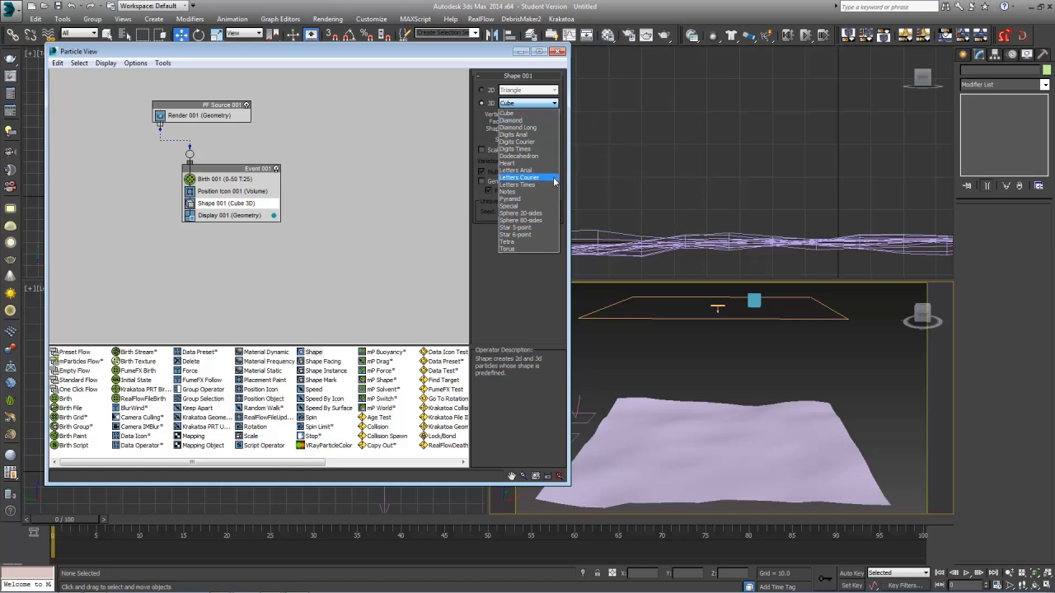
pyautogui.click(523, 157)
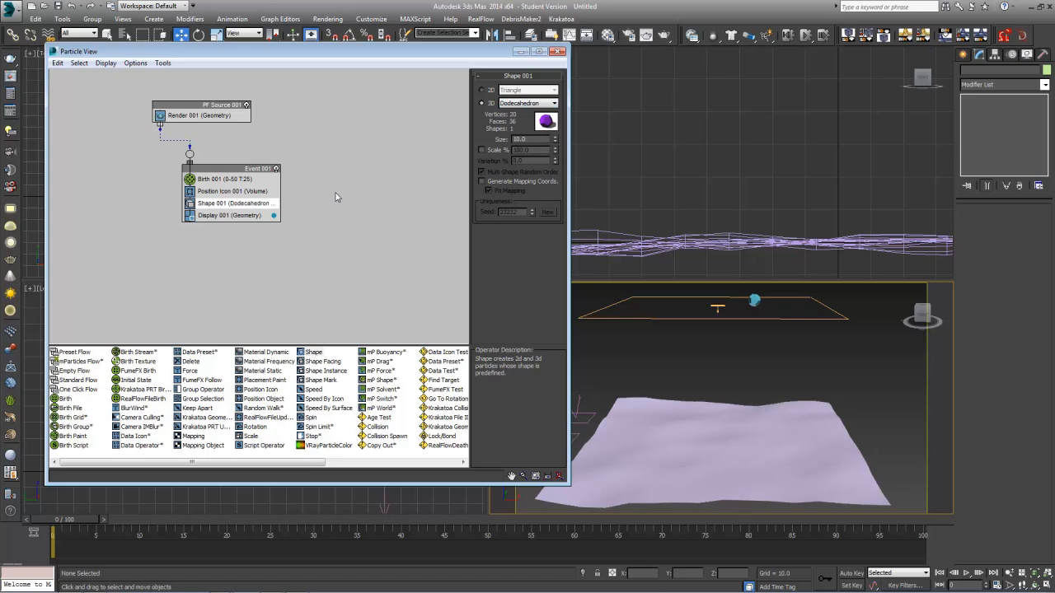
pyautogui.click(758, 316)
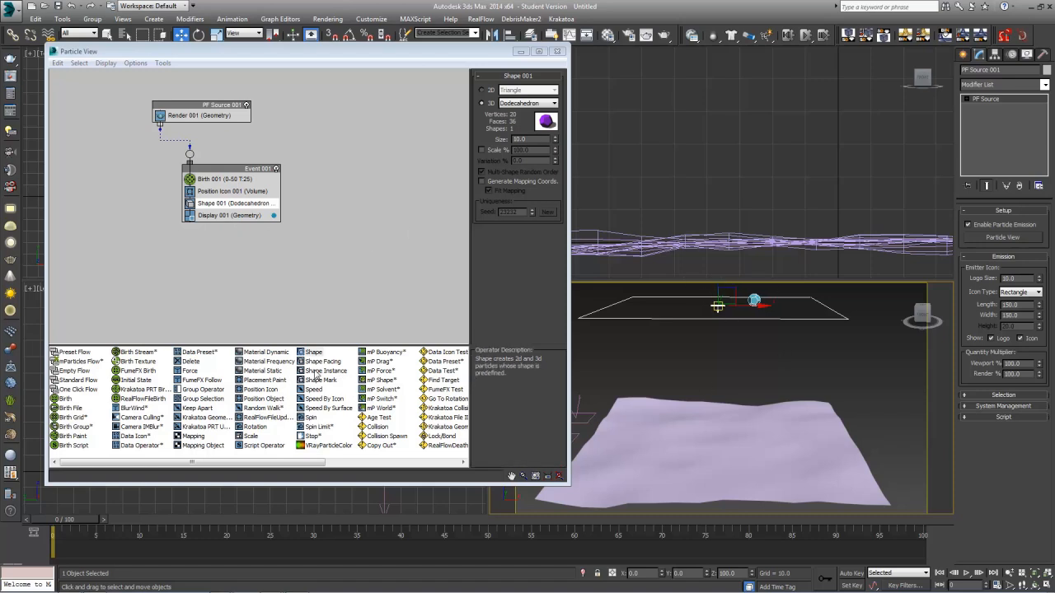
pyautogui.click(338, 372)
pyautogui.moveTo(338, 375)
pyautogui.mouseDown()
pyautogui.moveTo(287, 334)
pyautogui.moveTo(245, 221)
pyautogui.mouseUp()
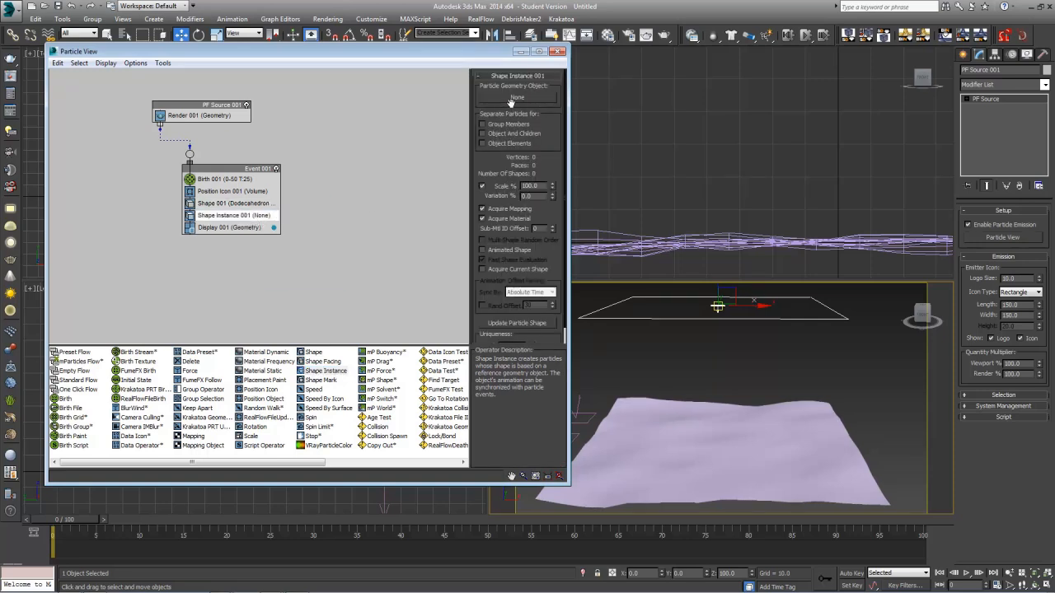
pyautogui.click(521, 98)
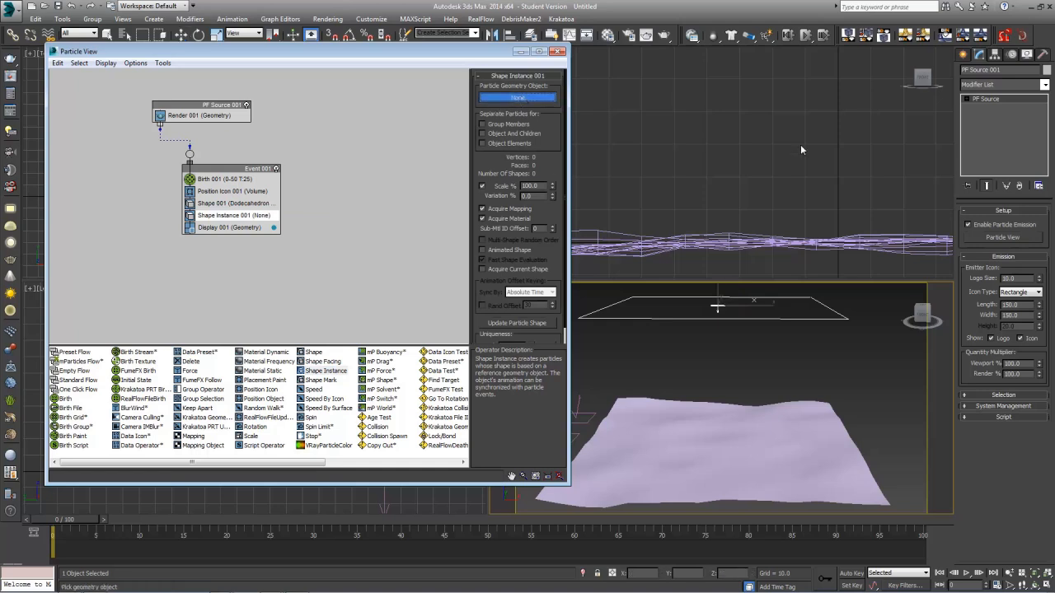
pyautogui.click(524, 99)
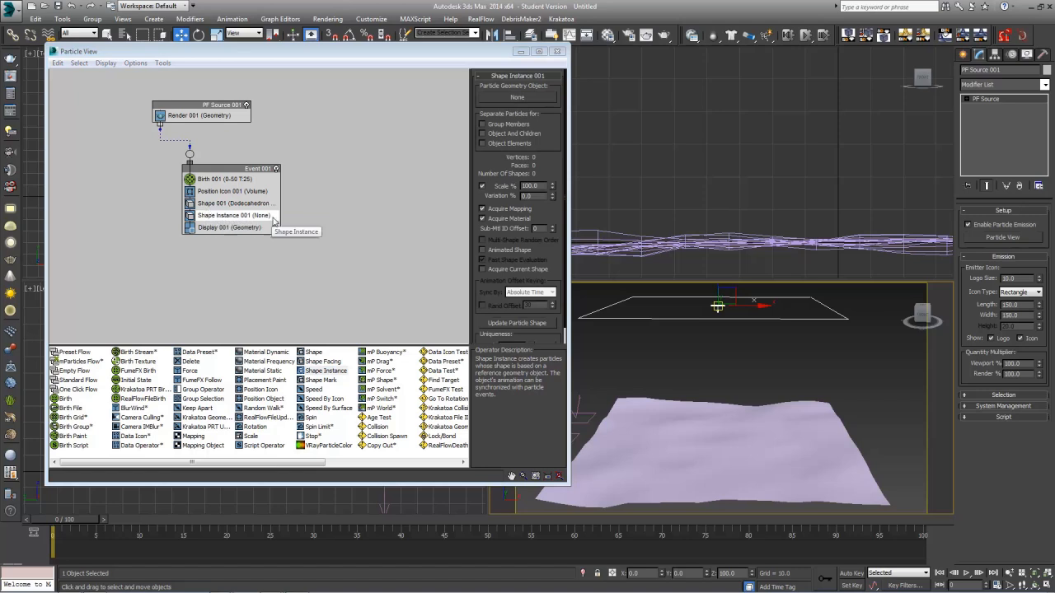
pyautogui.rightClick(235, 218)
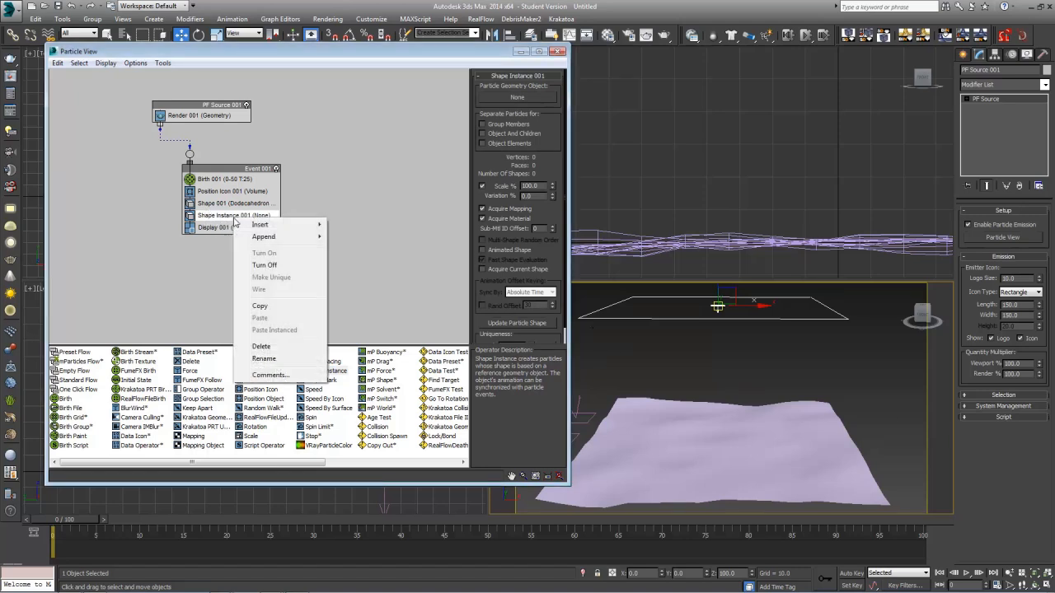
pyautogui.click(261, 346)
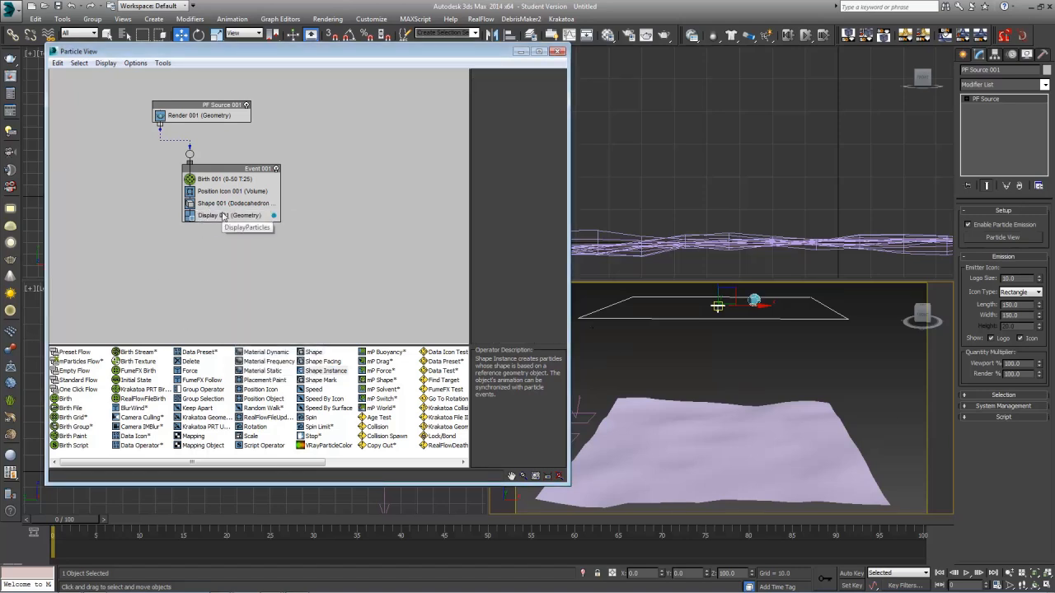
# Step: Set the Shape operator's Size to 15 and enable its Scale % option
pyautogui.click(232, 203)
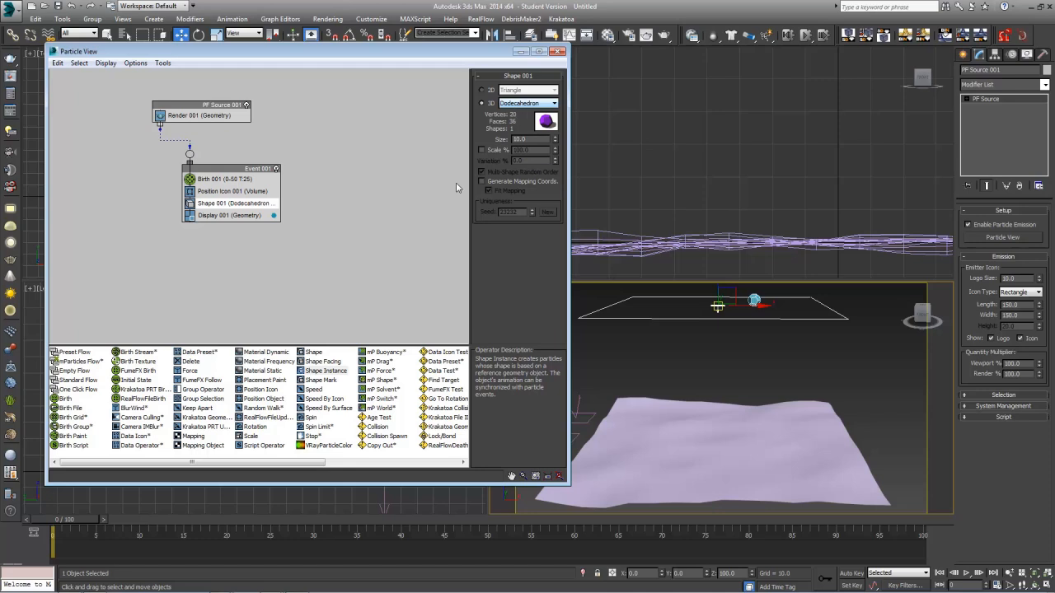
pyautogui.click(532, 139)
pyautogui.write('15')
pyautogui.press('Return')
pyautogui.click(482, 151)
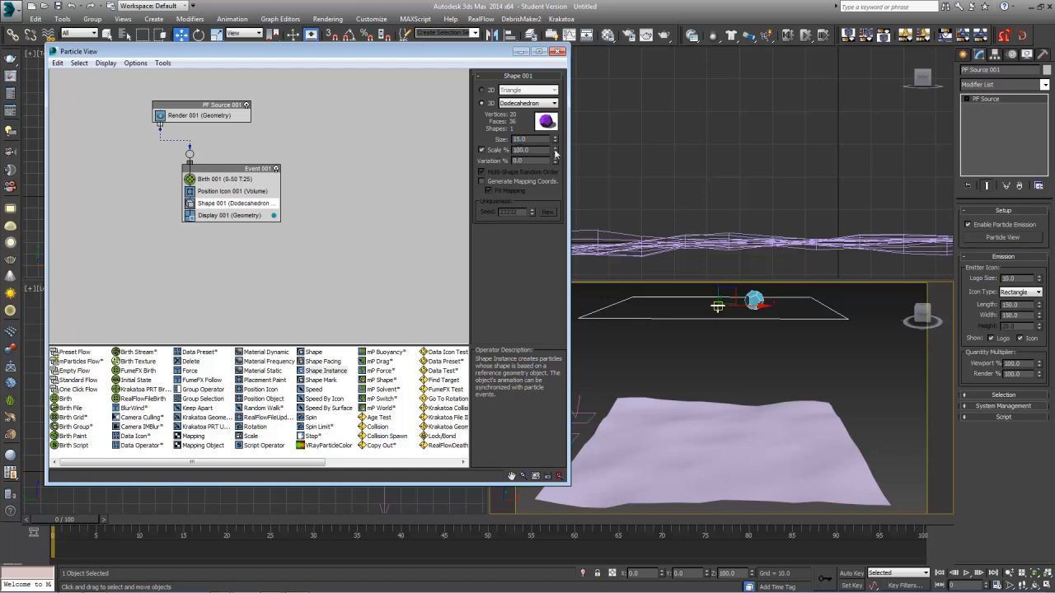
# Step: Set the Shape operator's Scale to 100% with 40% Variation and check the particle sizes at frame 17
pyautogui.doubleClick(521, 150)
pyautogui.moveTo(556, 152); pyautogui.dragTo(466, 149)
pyautogui.write('100')
pyautogui.press('Return')
pyautogui.press('Tab')
pyautogui.write('3')
pyautogui.press('Return')
pyautogui.write('1')
pyautogui.press('Return')
pyautogui.write('40')
pyautogui.press('Return')
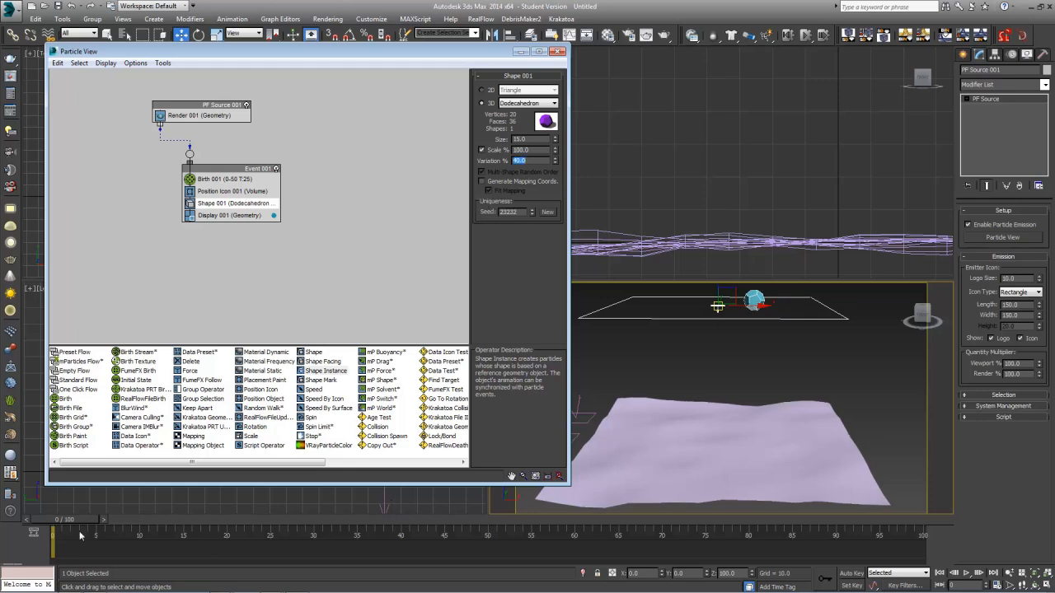
pyautogui.moveTo(66, 522); pyautogui.dragTo(200, 521)
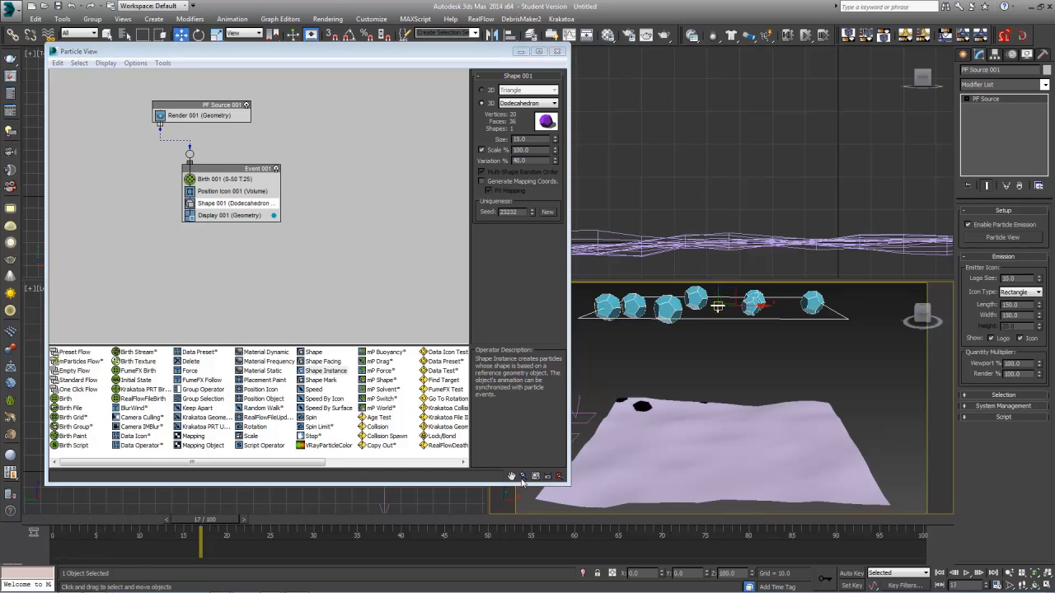
# Step: Set the Shape operator's scale Variation to 35% and return the timeline to frame 0
pyautogui.moveTo(537, 140); pyautogui.dragTo(466, 149)
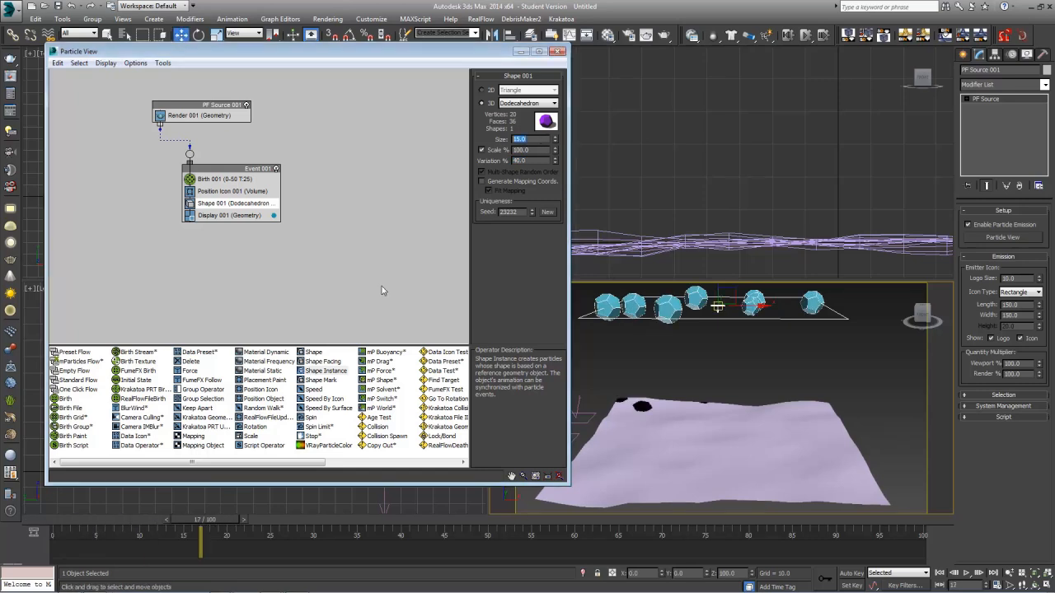
pyautogui.press('Tab')
pyautogui.press('Tab')
pyautogui.write('30')
pyautogui.press('Return')
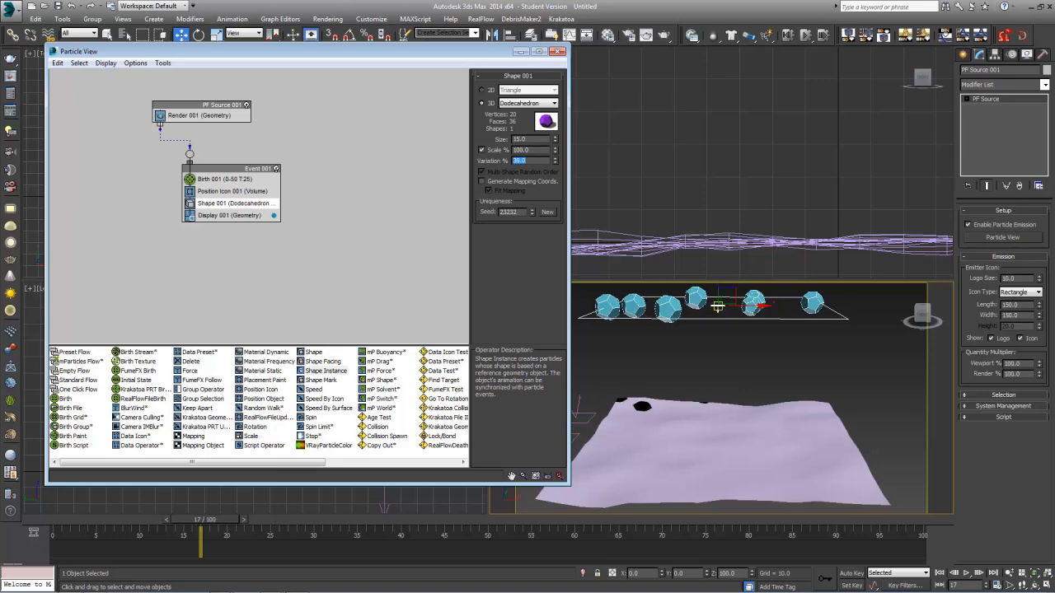
pyautogui.write('3')
pyautogui.press('BackSpace')
pyautogui.press('BackSpace')
pyautogui.write('35')
pyautogui.press('Return')
pyautogui.click(799, 374)
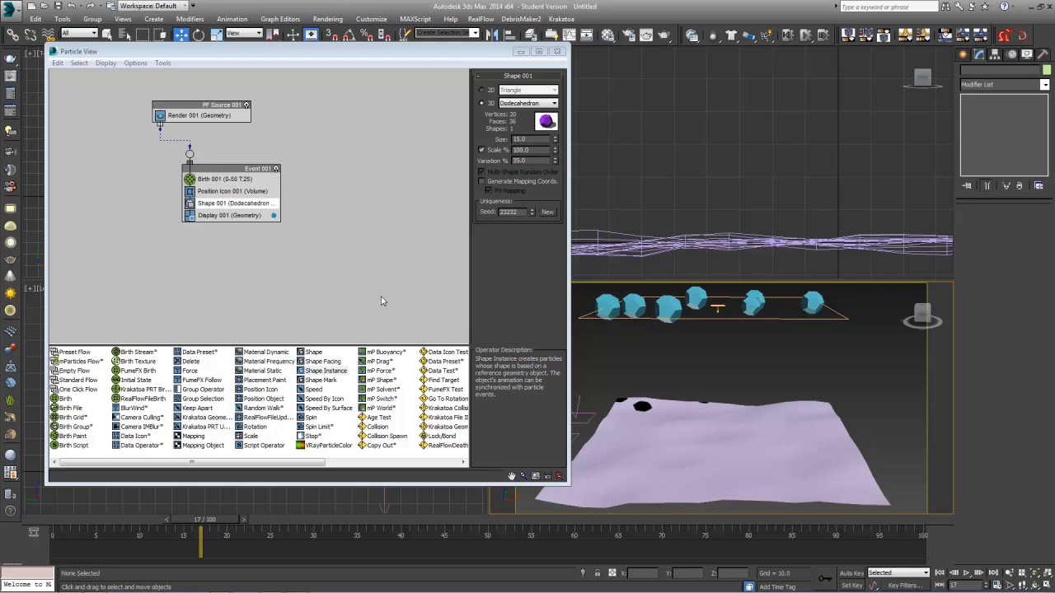
pyautogui.moveTo(201, 519); pyautogui.dragTo(4, 459)
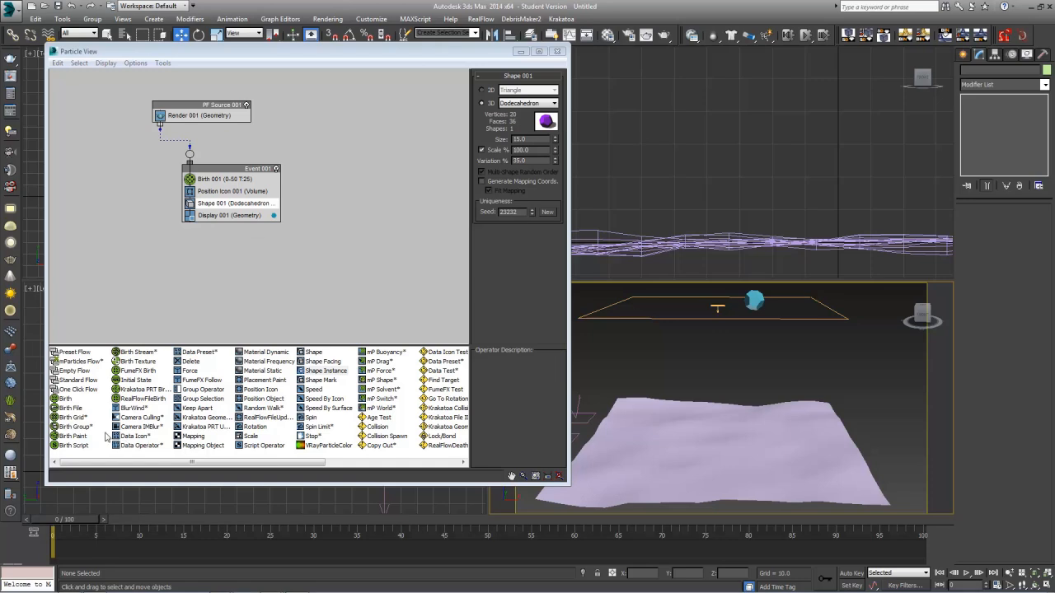
# Step: Add a Force operator between Shape and Display in Event 001 and assign Gravity001 as its space warp
pyautogui.click(190, 371)
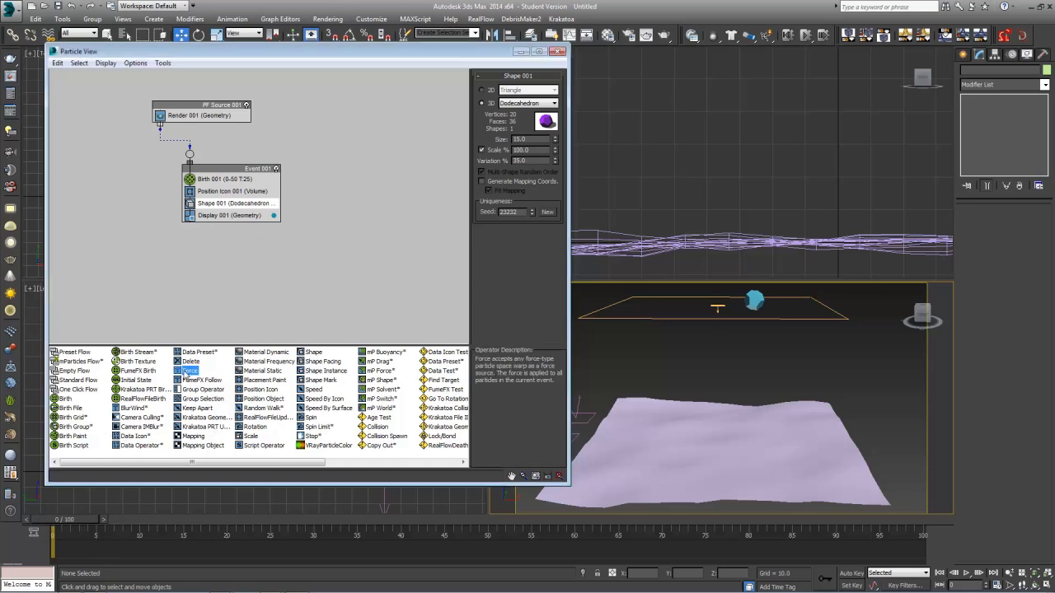
pyautogui.moveTo(189, 371); pyautogui.dragTo(230, 216)
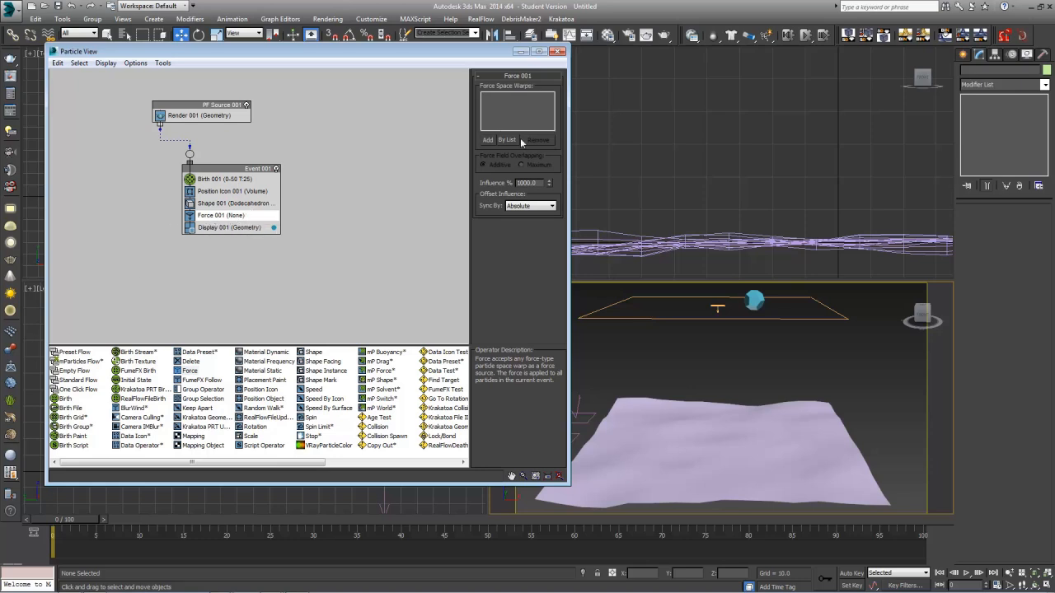
pyautogui.click(507, 140)
pyautogui.moveTo(498, 152); pyautogui.dragTo(697, 132)
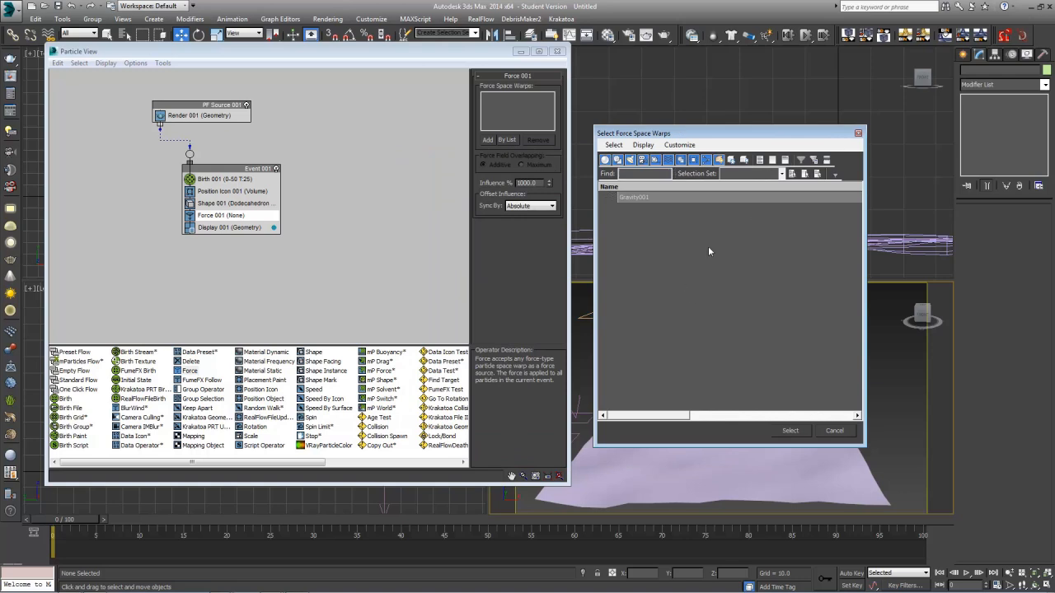
pyautogui.click(660, 197)
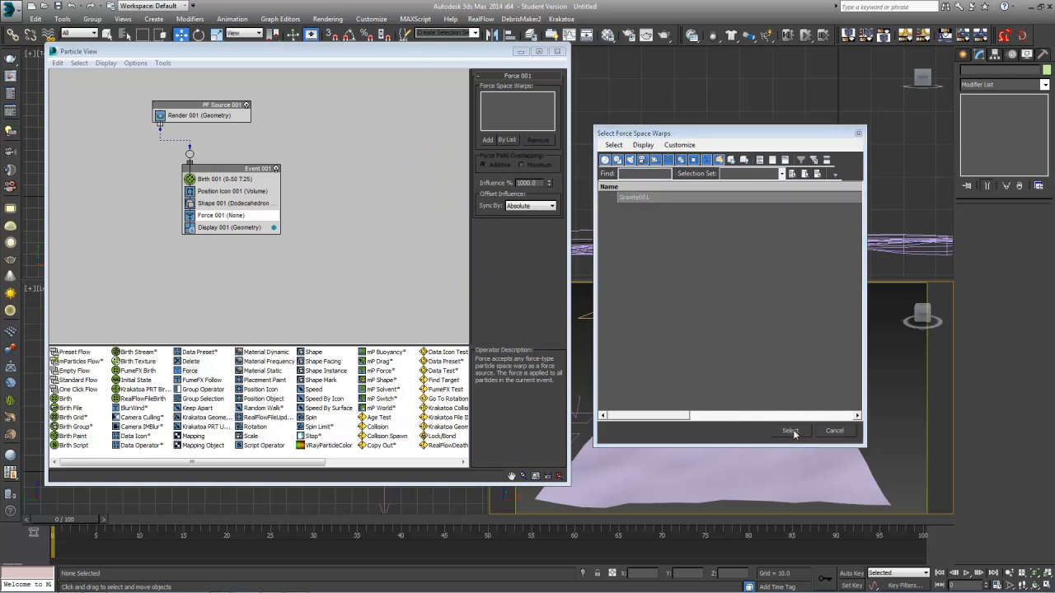
pyautogui.click(789, 431)
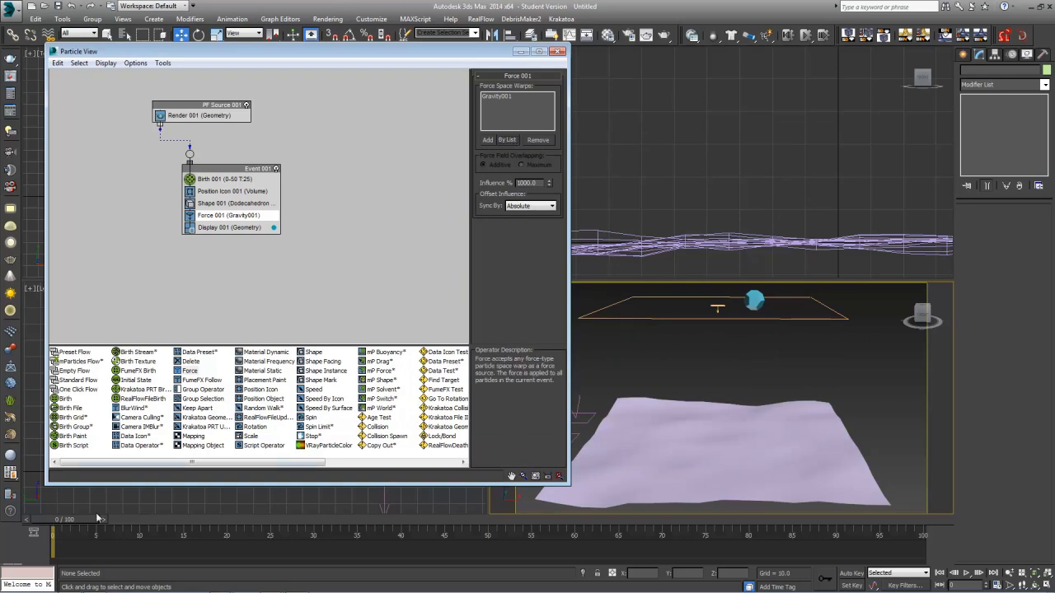
# Step: Scrub the first frames of the timeline to examine how the particles fall under gravity, stopping at frame 9
pyautogui.moveTo(56, 526); pyautogui.dragTo(60, 499)
pyautogui.press('w')
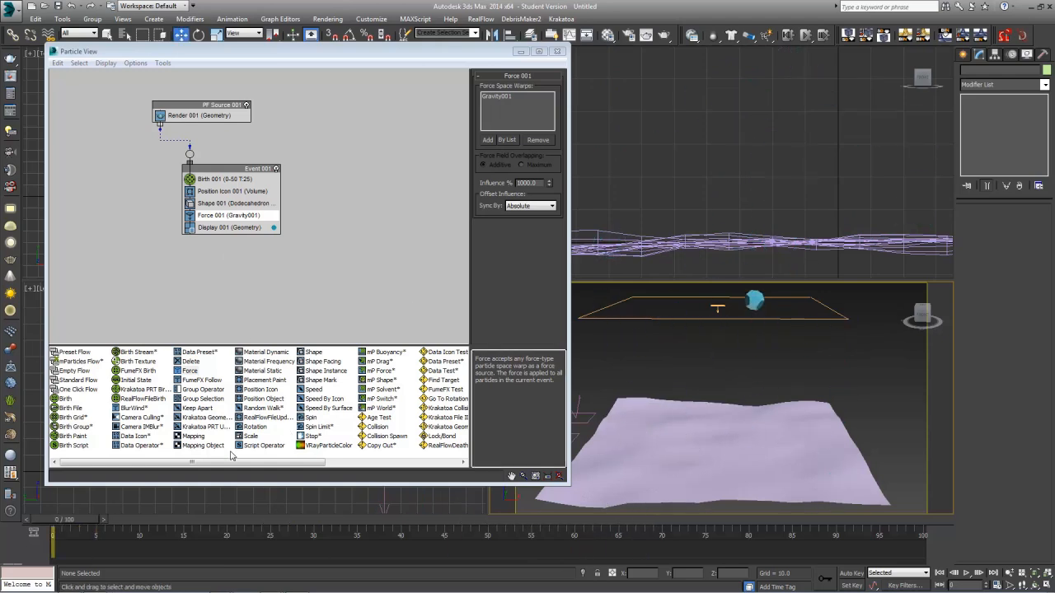
pyautogui.moveTo(81, 520); pyautogui.dragTo(176, 520)
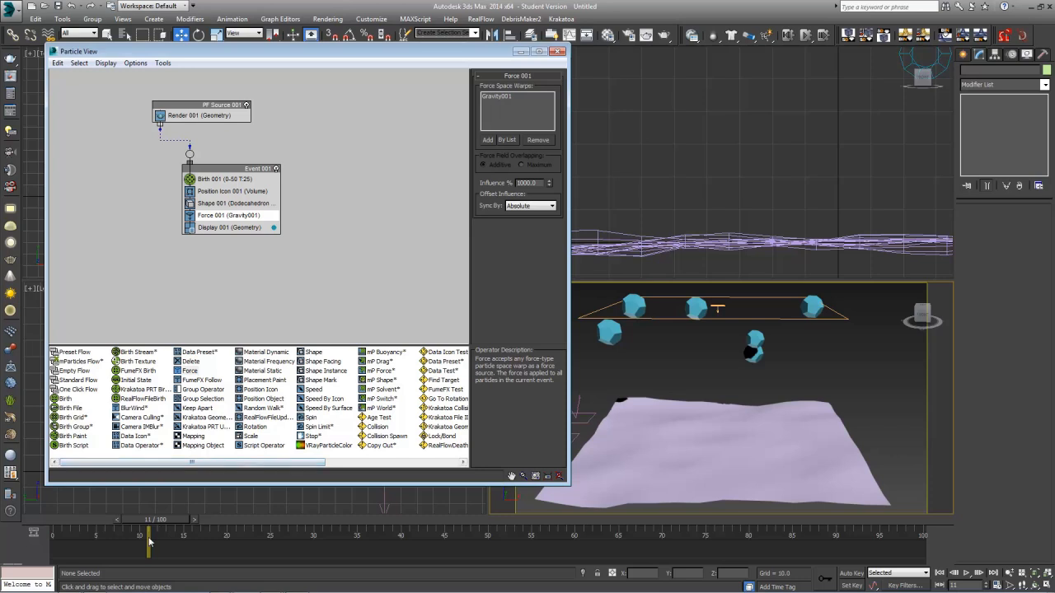
pyautogui.moveTo(162, 525)
pyautogui.mouseDown()
pyautogui.moveTo(198, 525)
pyautogui.moveTo(145, 525)
pyautogui.mouseUp()
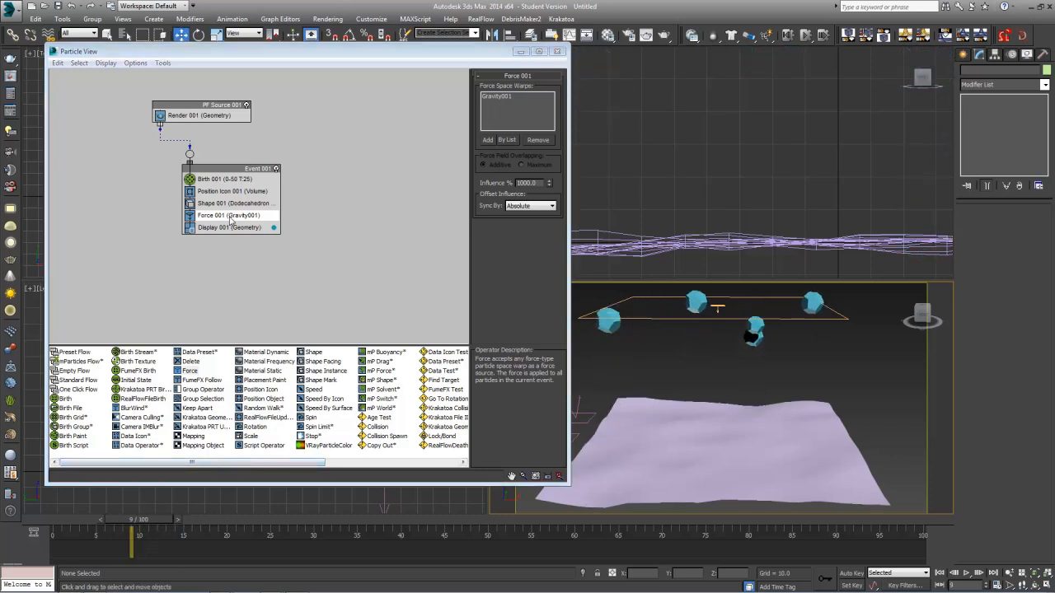
# Step: Add a Rotation operator below Force in Event 001 and check the particle orientations between frames 8 and 10
pyautogui.moveTo(255, 426); pyautogui.dragTo(231, 228)
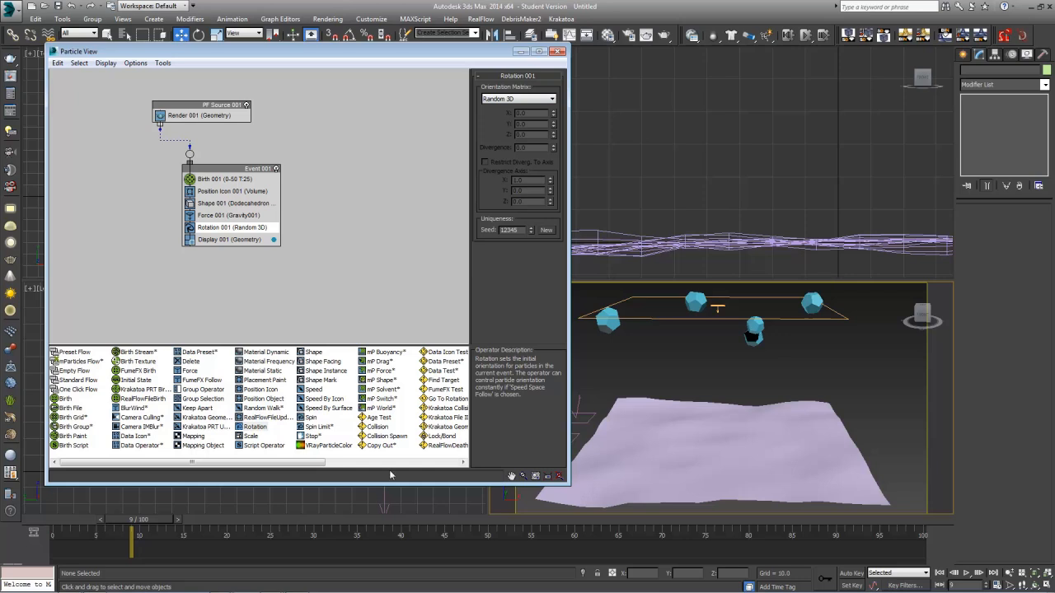
pyautogui.click(146, 521)
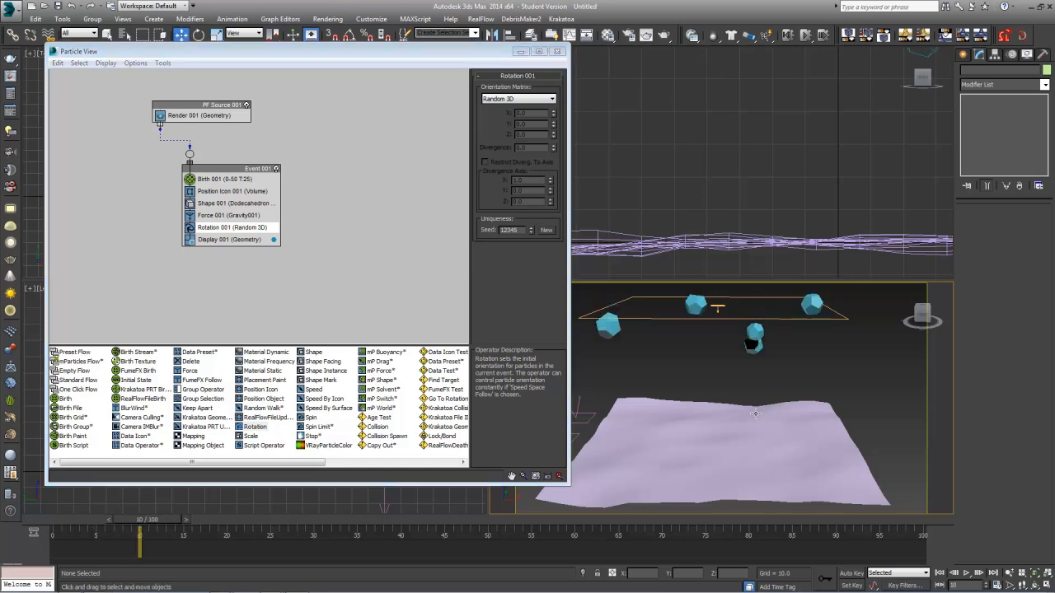
pyautogui.moveTo(139, 527)
pyautogui.mouseDown()
pyautogui.moveTo(228, 527)
pyautogui.moveTo(103, 521)
pyautogui.moveTo(302, 525)
pyautogui.moveTo(210, 521)
pyautogui.moveTo(436, 506)
pyautogui.moveTo(193, 506)
pyautogui.moveTo(494, 495)
pyautogui.moveTo(238, 493)
pyautogui.moveTo(496, 481)
pyautogui.moveTo(122, 528)
pyautogui.mouseUp()
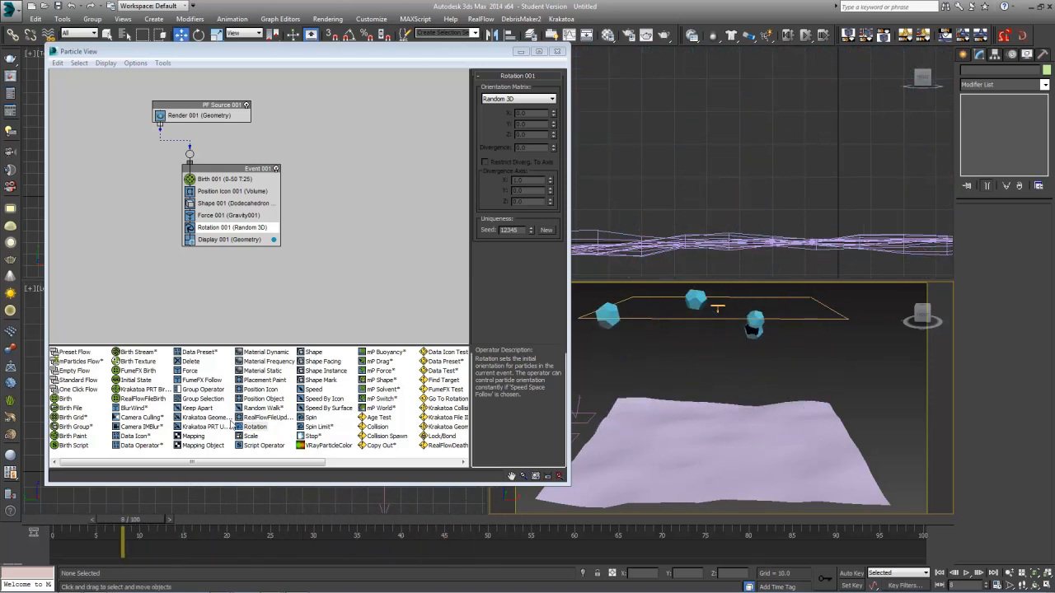
# Step: Add a Spin operator below Rotation in Event 001, show its settings and preview the spinning particles
pyautogui.moveTo(309, 420)
pyautogui.mouseDown()
pyautogui.moveTo(318, 425)
pyautogui.moveTo(232, 242)
pyautogui.mouseUp()
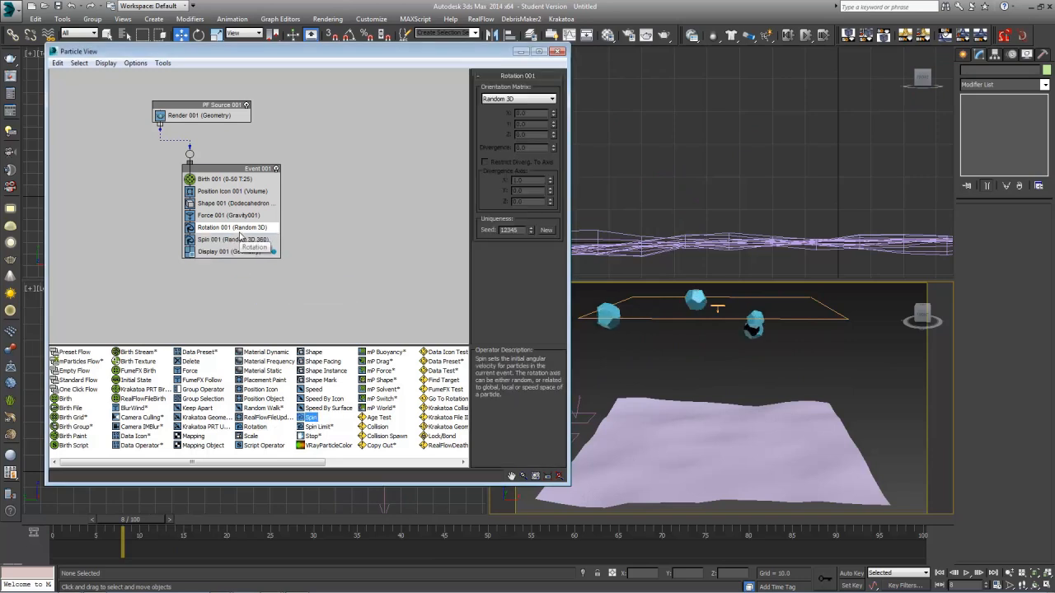
pyautogui.click(253, 240)
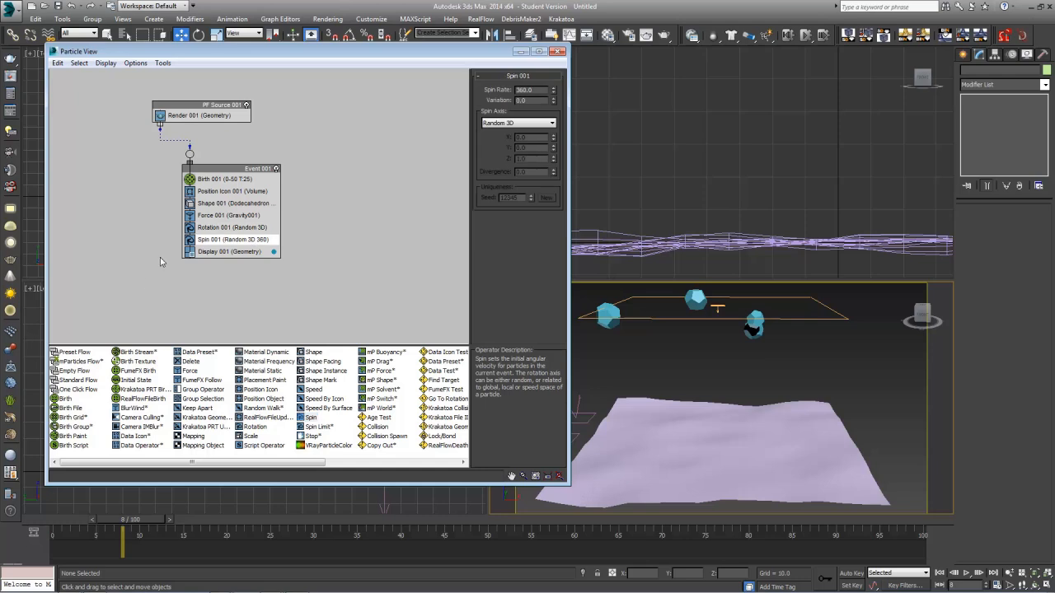
pyautogui.moveTo(135, 521); pyautogui.dragTo(123, 482)
pyautogui.press('w')
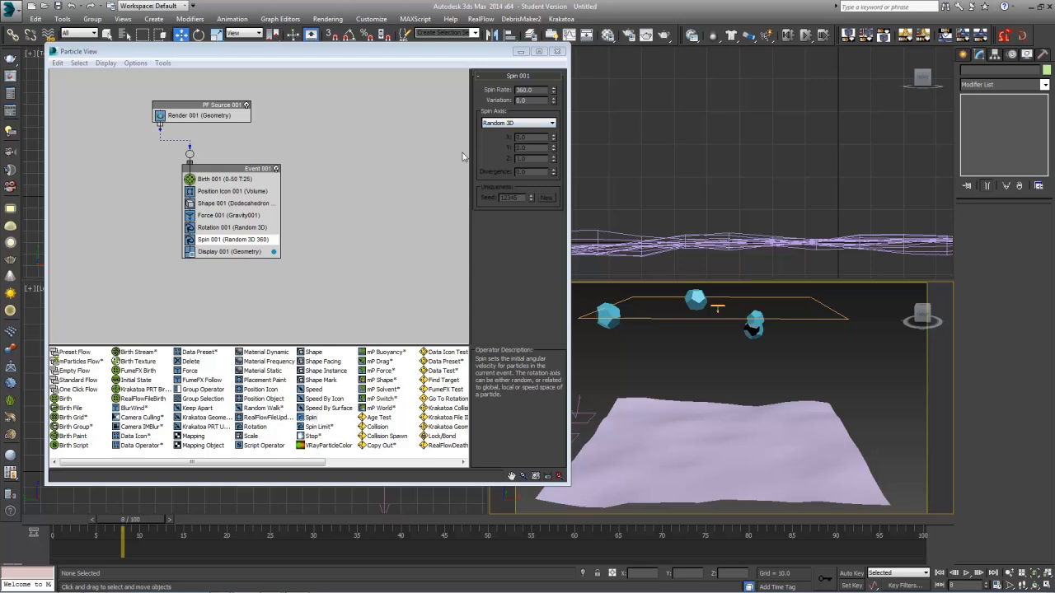
# Step: Set the Spin operator's axis to Speed Space Follow with X, Y and Z all at 1
pyautogui.click(513, 123)
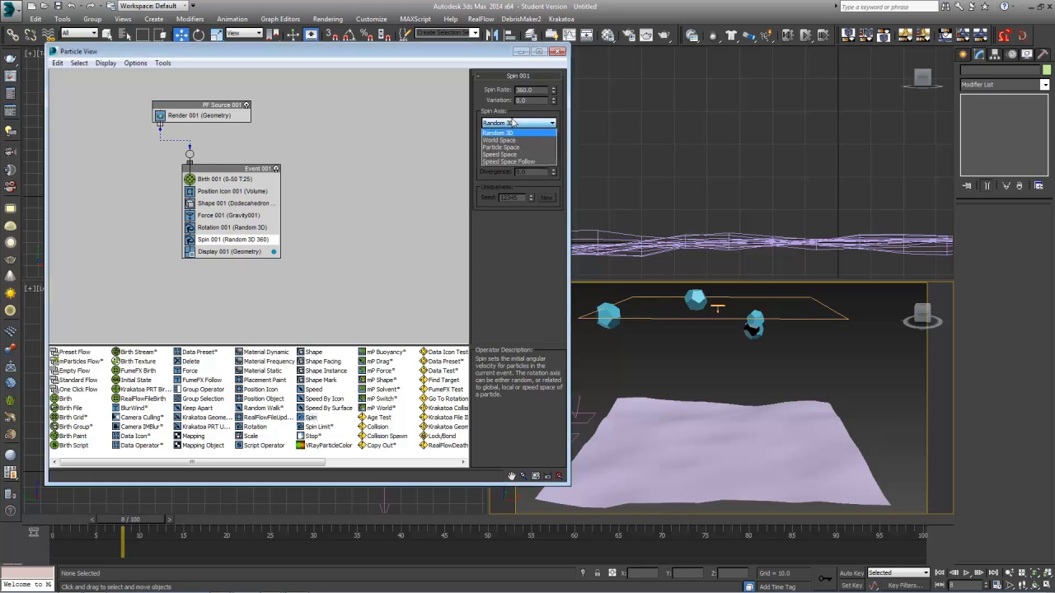
pyautogui.click(513, 161)
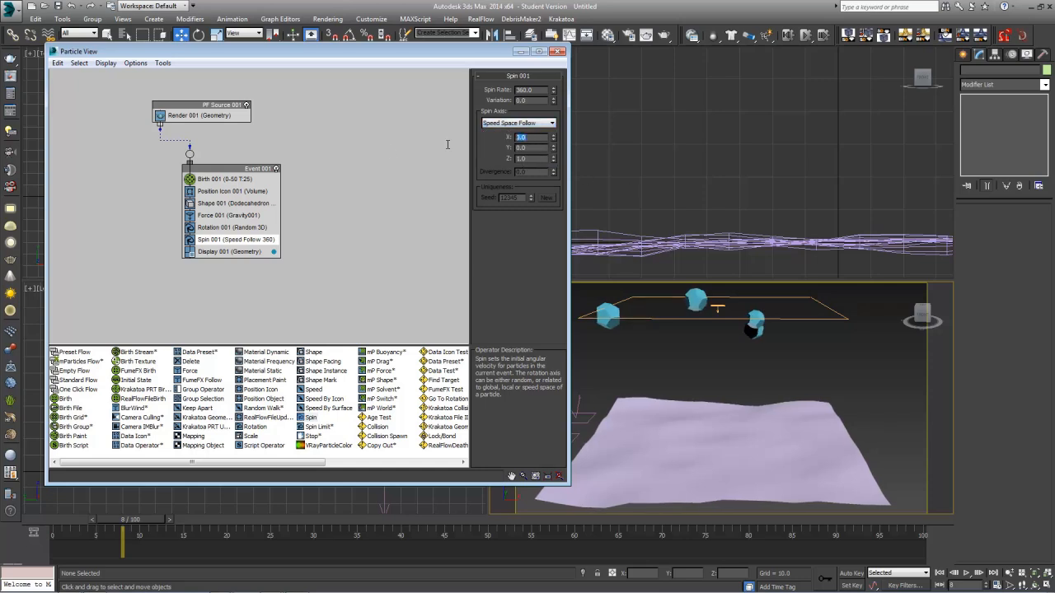
pyautogui.click(532, 150)
pyautogui.click(532, 159)
pyautogui.click(532, 148)
pyautogui.moveTo(536, 138); pyautogui.dragTo(417, 129)
pyautogui.write('1')
pyautogui.press('Tab')
pyautogui.write('1')
pyautogui.press('Tab')
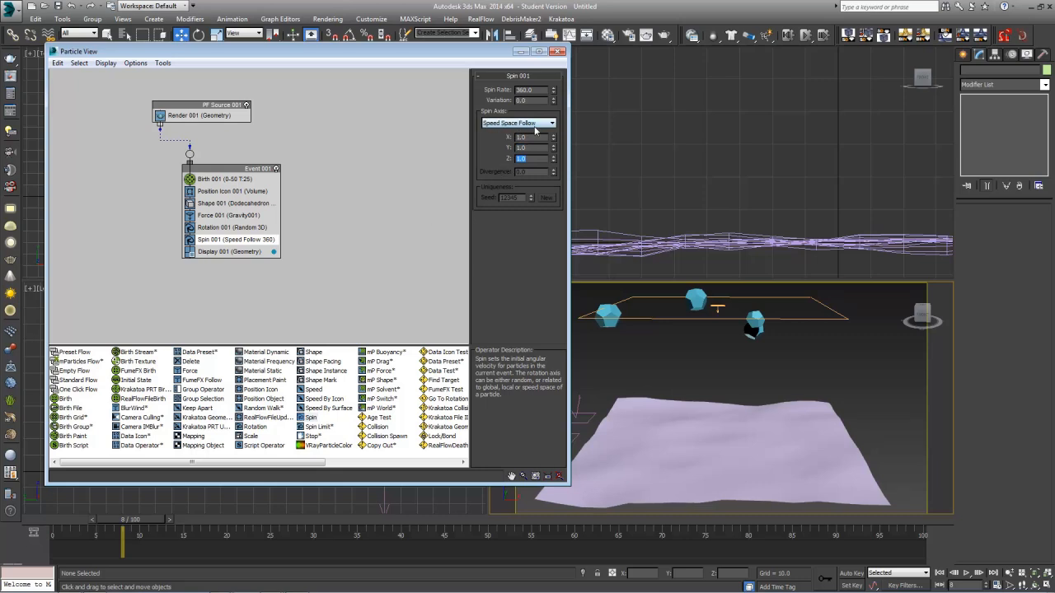
# Step: Scrub the timeline through frames 15 and 24 to examine how the falling particles spin
pyautogui.moveTo(133, 521); pyautogui.dragTo(189, 515)
pyautogui.press('w')
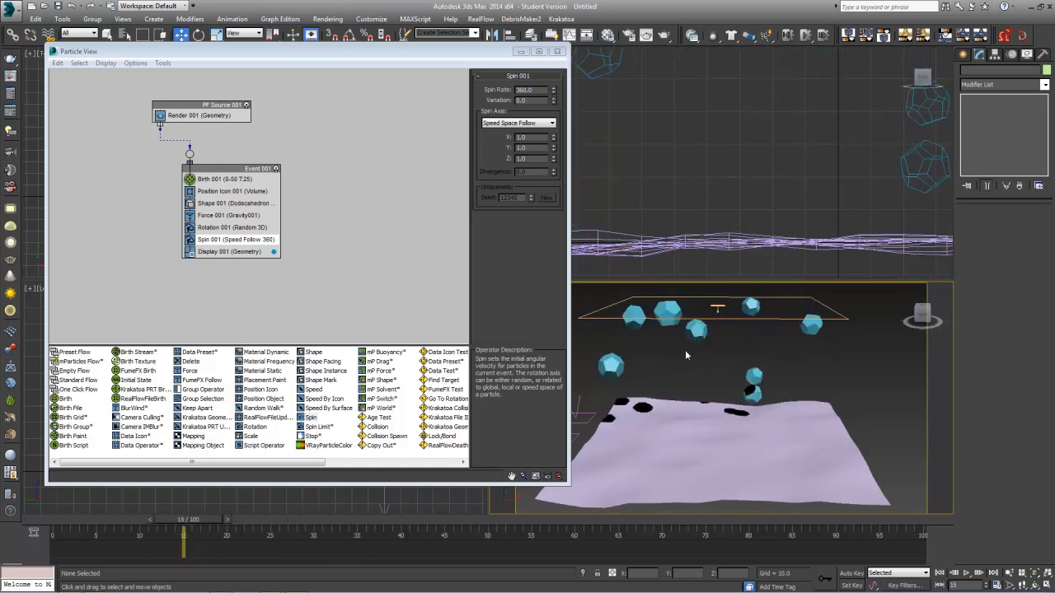
pyautogui.moveTo(214, 522); pyautogui.dragTo(272, 556)
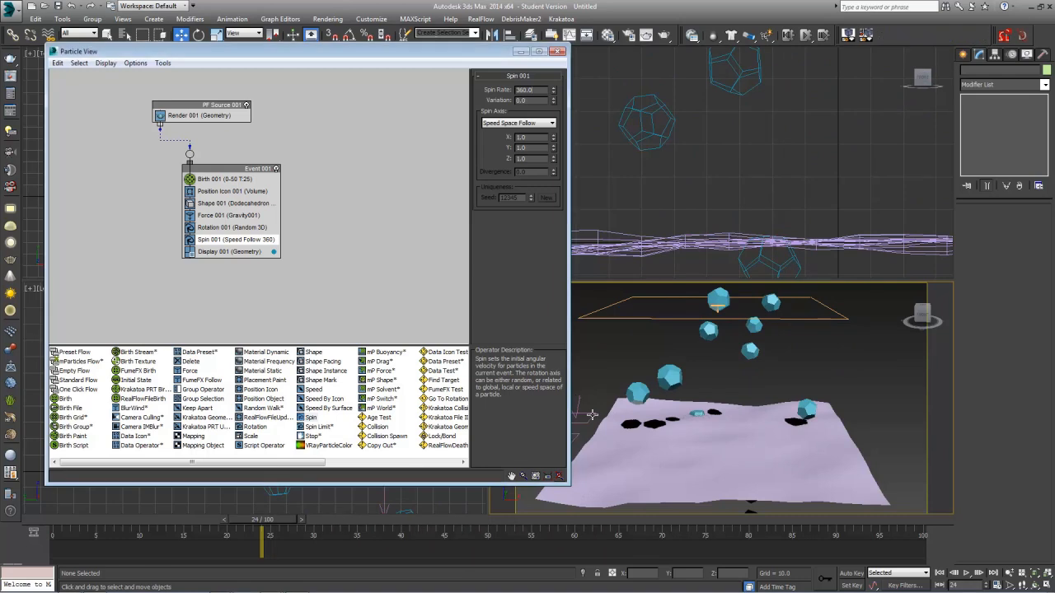
# Step: Set the Spin operator's spin rate to 100 and advance the timeline to frame 35 to check the motion
pyautogui.moveTo(534, 90); pyautogui.dragTo(485, 92)
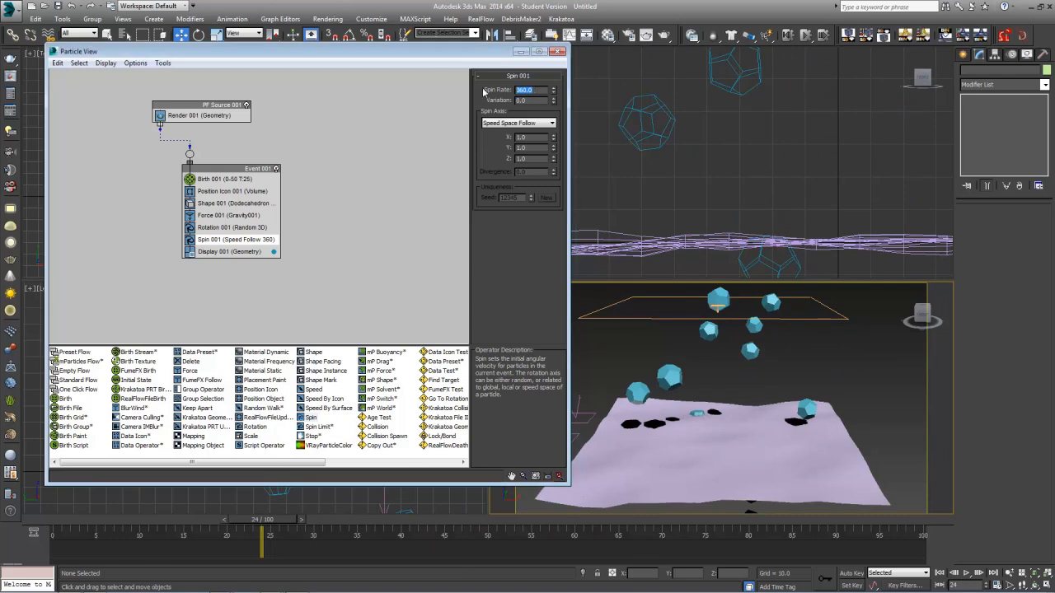
pyautogui.write('100')
pyautogui.press('Return')
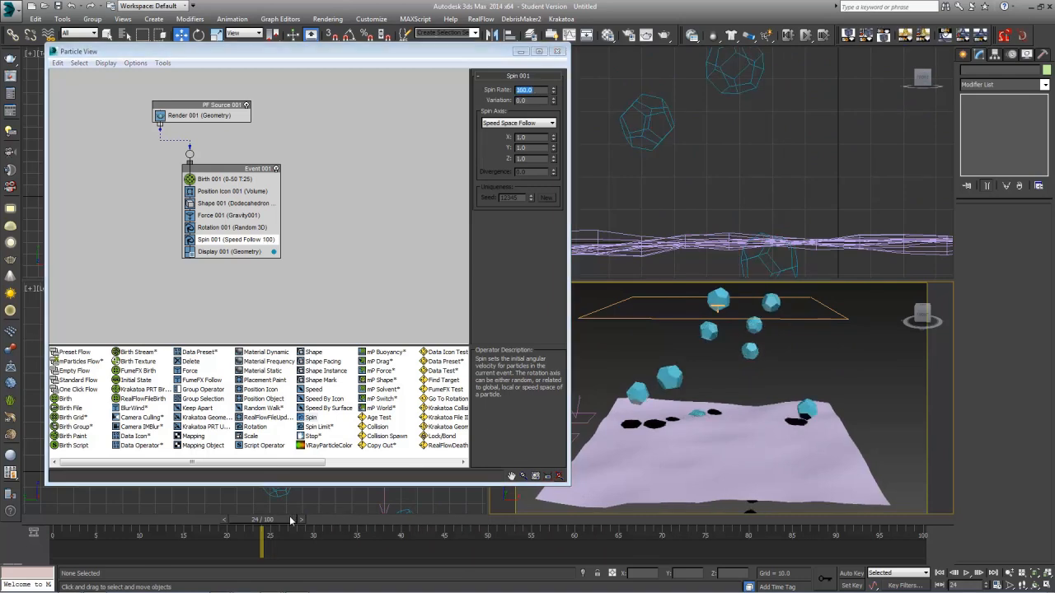
pyautogui.moveTo(291, 520); pyautogui.dragTo(357, 552)
pyautogui.press('w')
# Step: Set the Spin operator's variation to 75
pyautogui.click(534, 99)
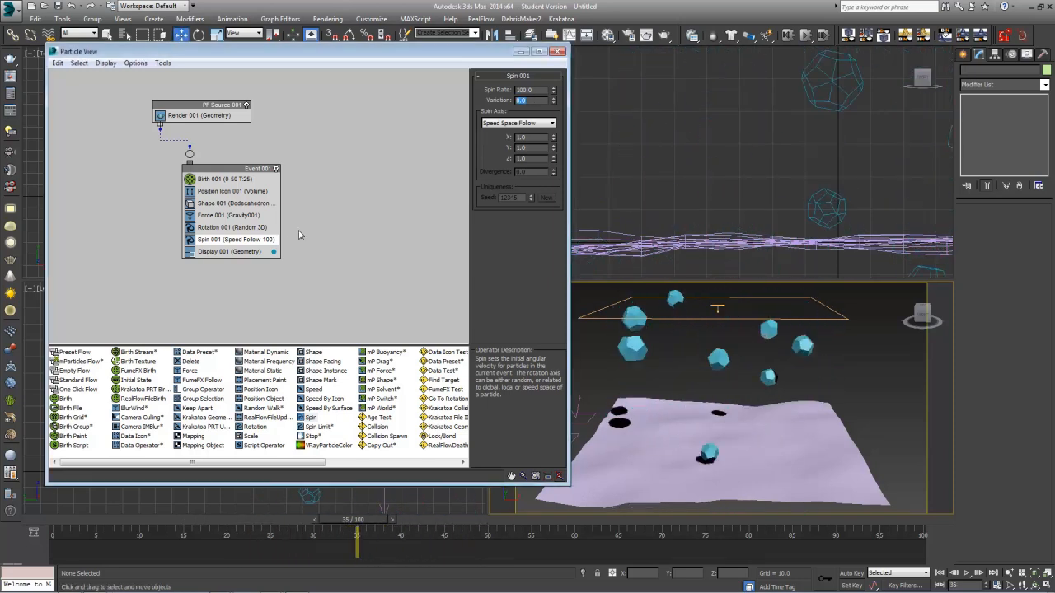
pyautogui.write('75')
pyautogui.press('Return')
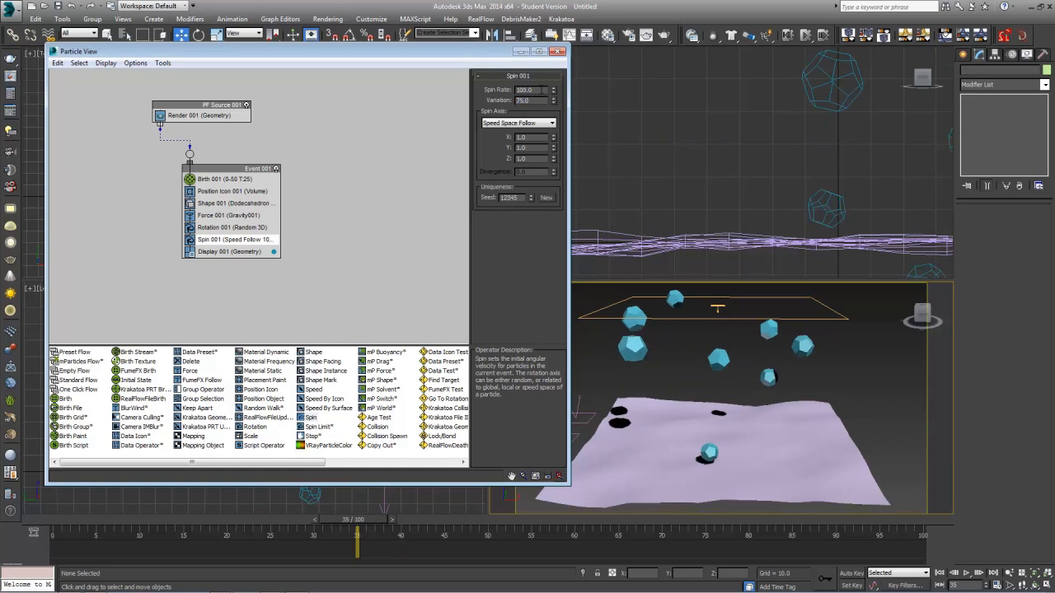
pyautogui.hotkey('shift', 'Tab')
pyautogui.press('Tab')
pyautogui.moveTo(363, 519)
pyautogui.mouseDown()
pyautogui.moveTo(165, 519)
pyautogui.moveTo(350, 508)
pyautogui.moveTo(157, 507)
pyautogui.moveTo(463, 478)
pyautogui.moveTo(373, 509)
pyautogui.mouseUp()
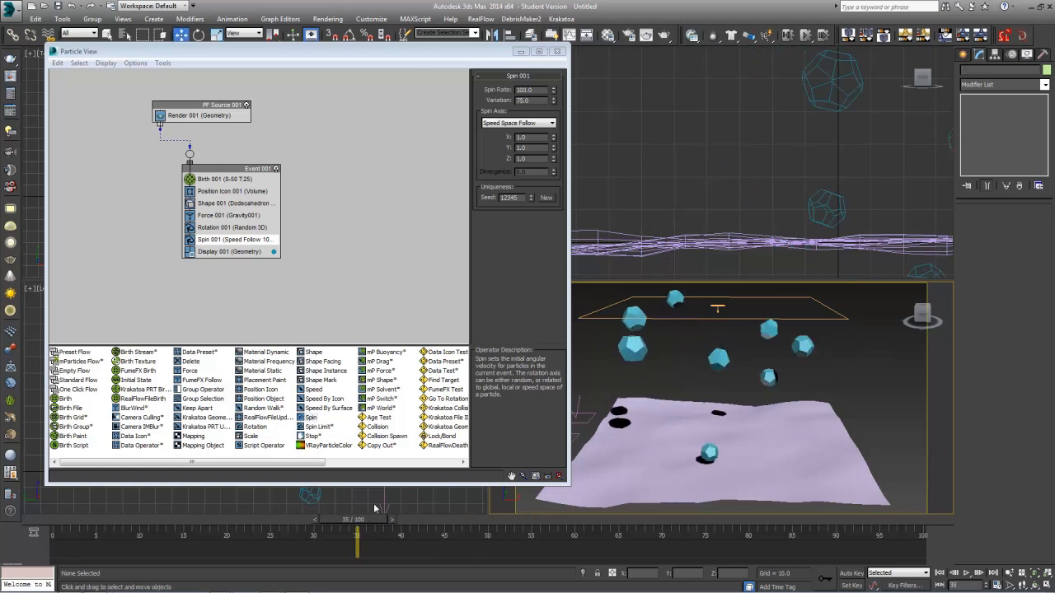
# Step: Try a spin rate of 346 on the particles up to frame 43 and set the rate back to 100
pyautogui.moveTo(554, 90); pyautogui.dragTo(544, 553)
pyautogui.moveTo(342, 526); pyautogui.dragTo(408, 525)
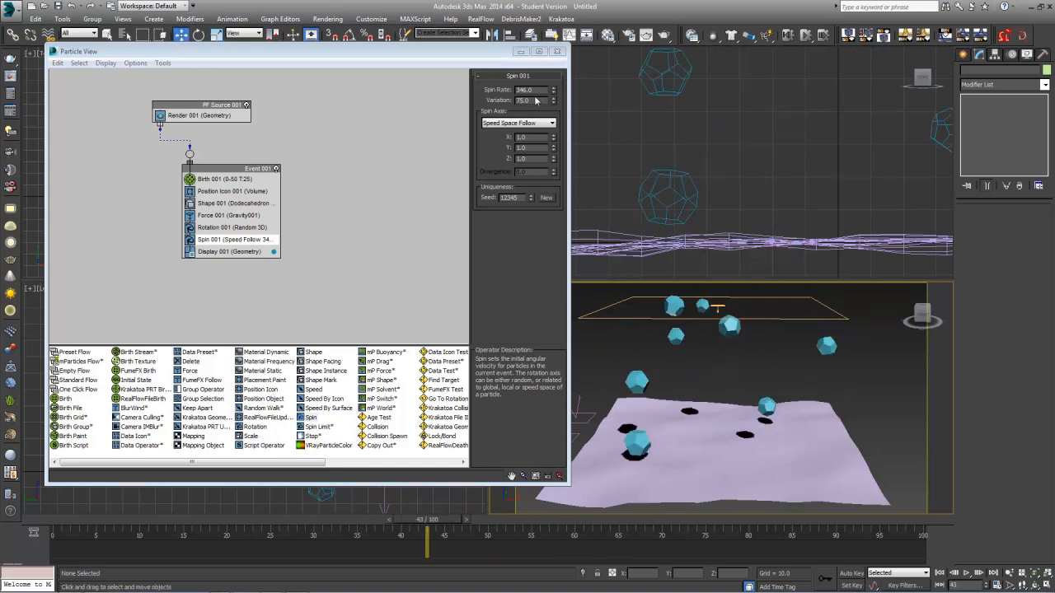
pyautogui.moveTo(539, 90); pyautogui.dragTo(470, 81)
pyautogui.write('100')
pyautogui.press('Return')
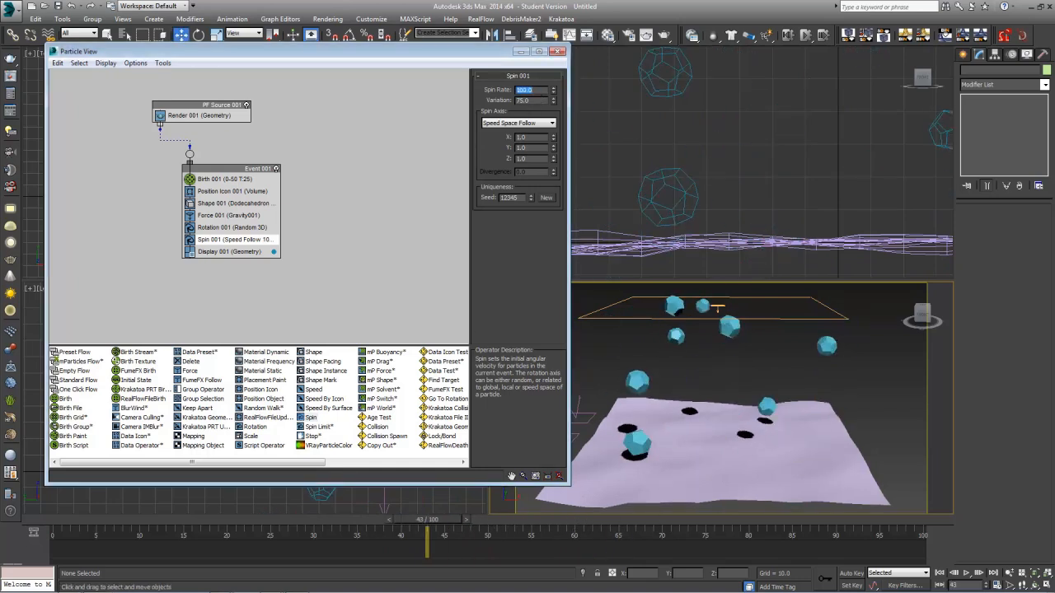
# Step: Return to frame 0, add a Collision test below Spin in Event 001 and show its settings
pyautogui.moveTo(72, 525); pyautogui.dragTo(47, 520)
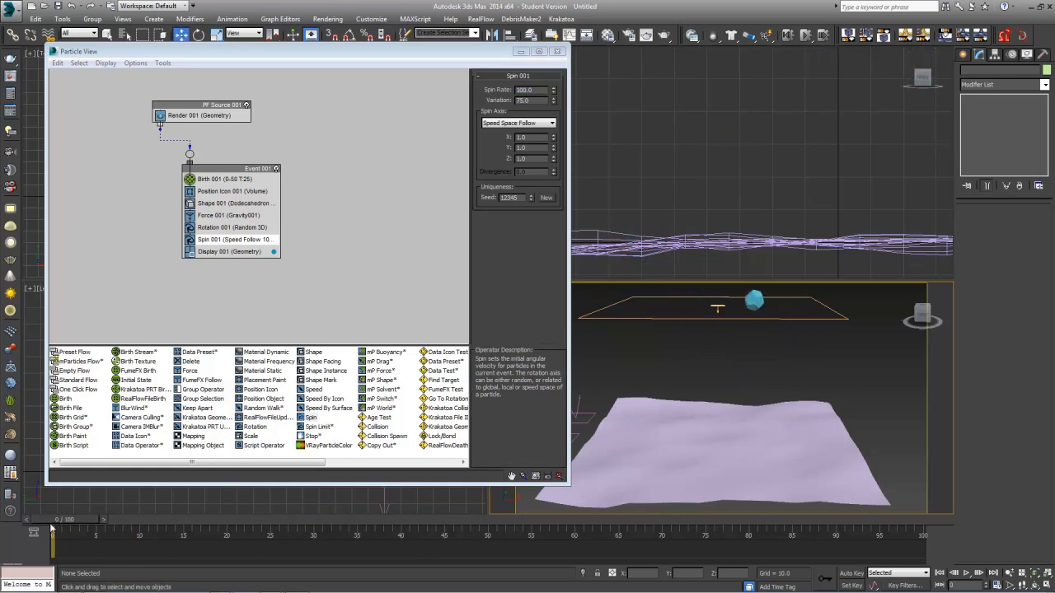
pyautogui.moveTo(65, 521)
pyautogui.mouseDown()
pyautogui.moveTo(461, 554)
pyautogui.moveTo(868, 558)
pyautogui.moveTo(51, 524)
pyautogui.mouseUp()
pyautogui.click(373, 427)
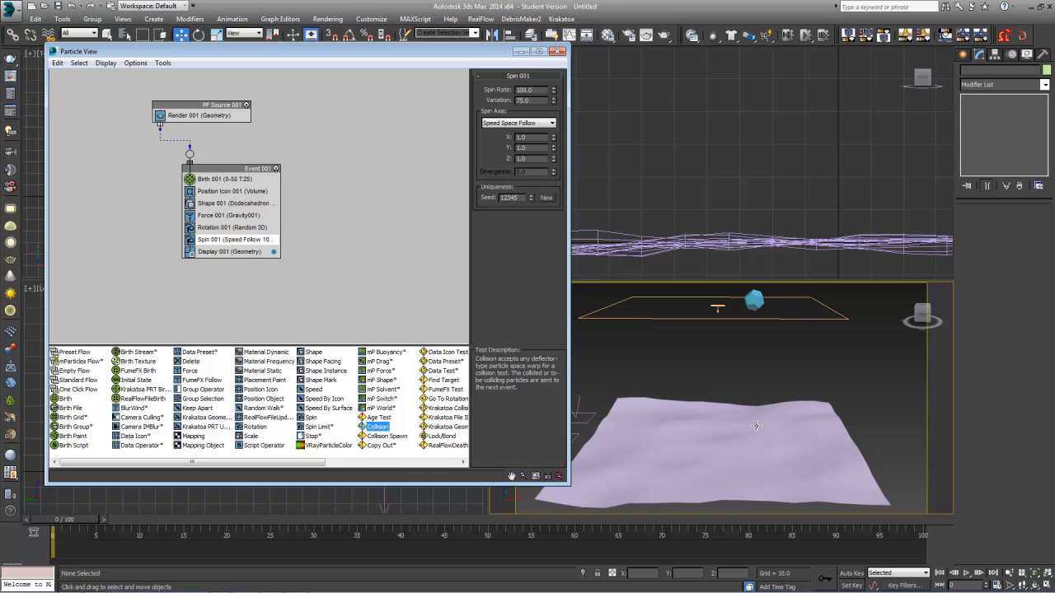
pyautogui.moveTo(383, 428); pyautogui.dragTo(247, 247)
pyautogui.click(229, 252)
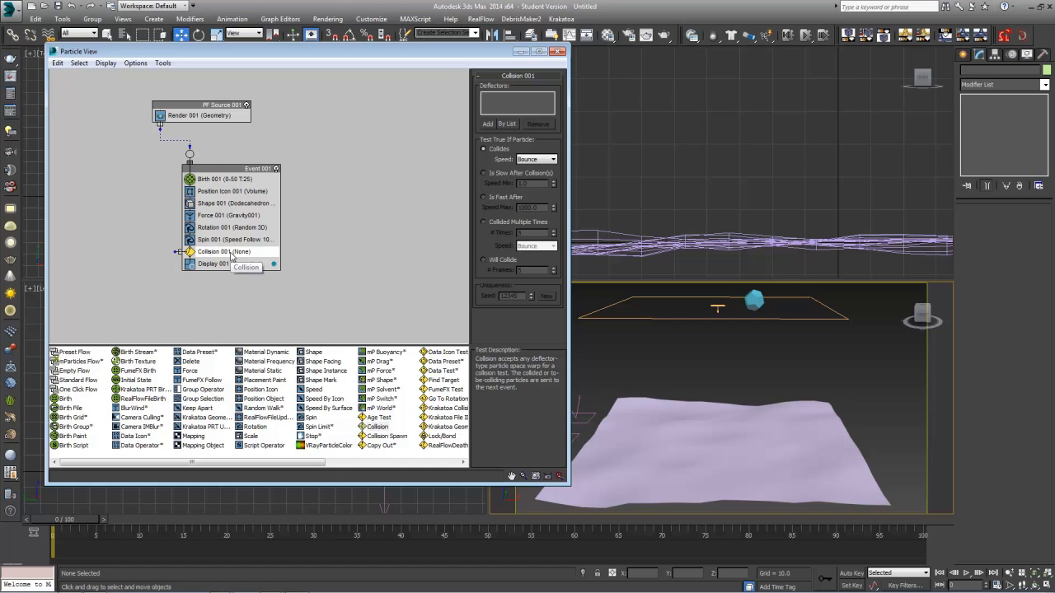
# Step: Assign UDeflector001 as the Collision test's deflector, preview the falling particles and return to frame 0
pyautogui.click(507, 123)
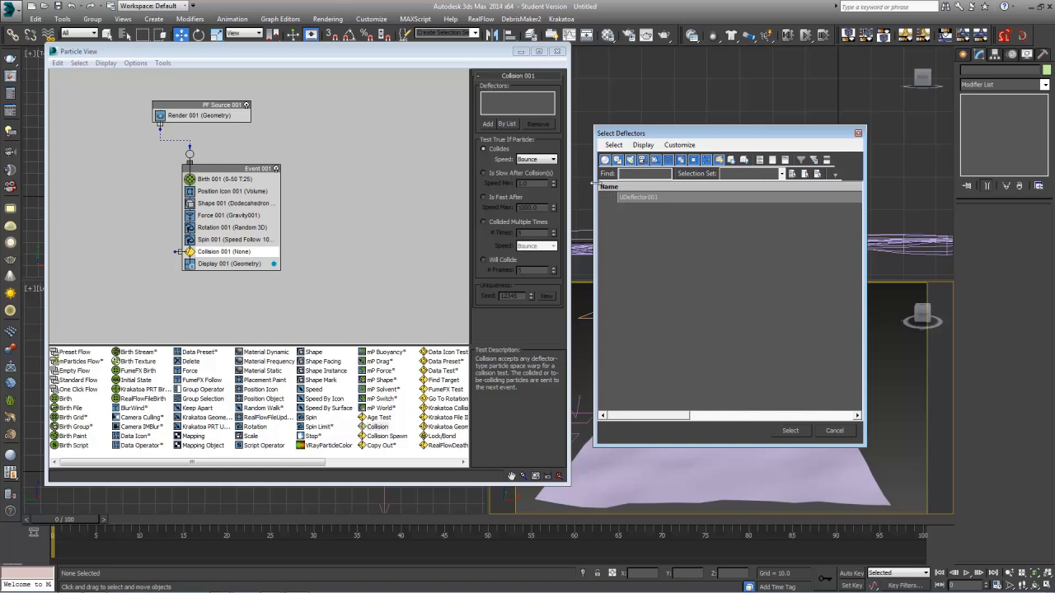
pyautogui.click(637, 197)
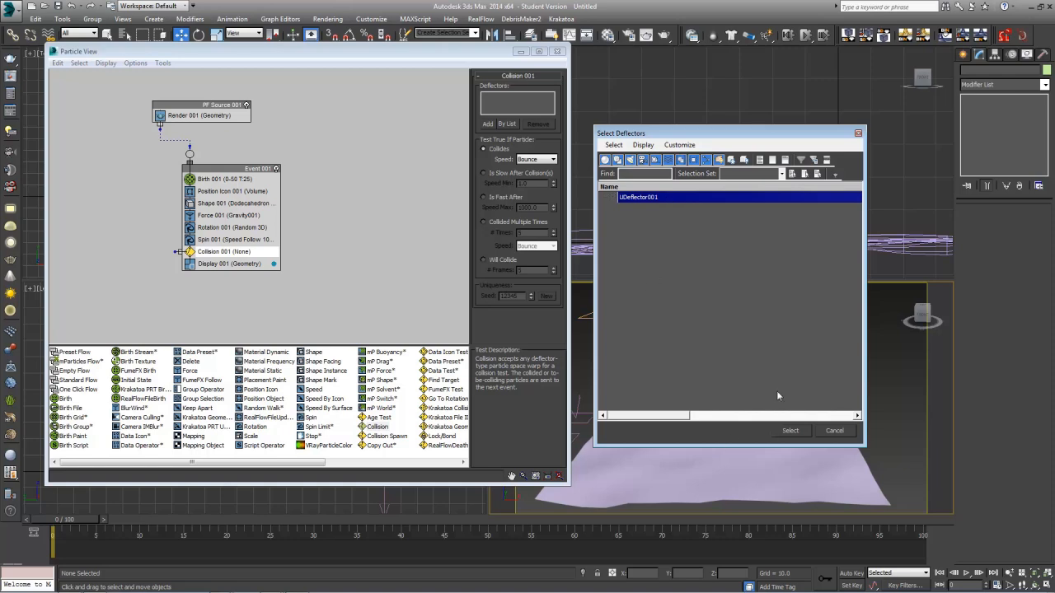
pyautogui.click(790, 430)
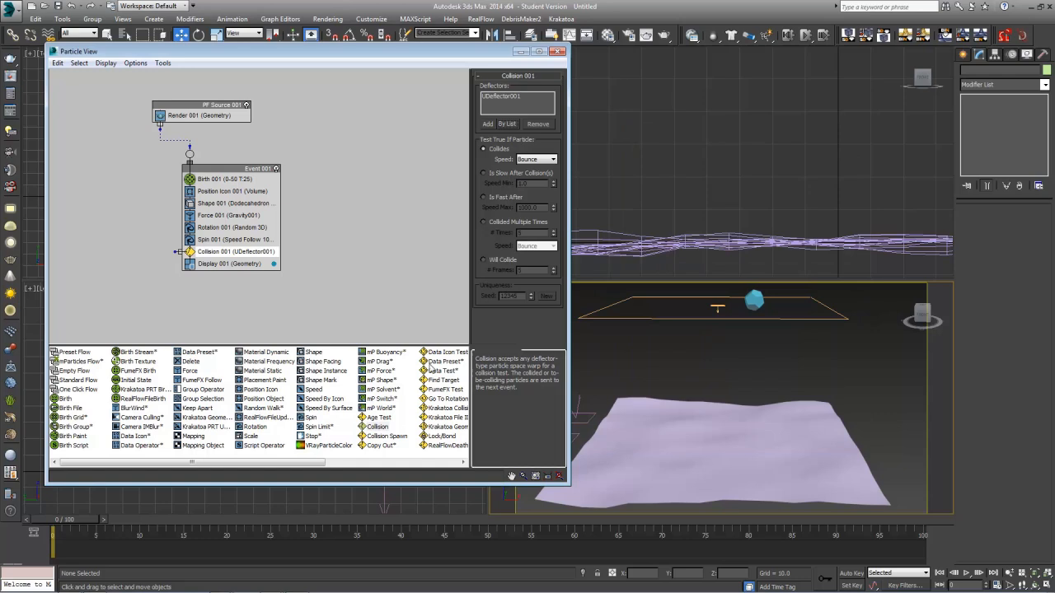
pyautogui.moveTo(67, 521); pyautogui.dragTo(283, 476)
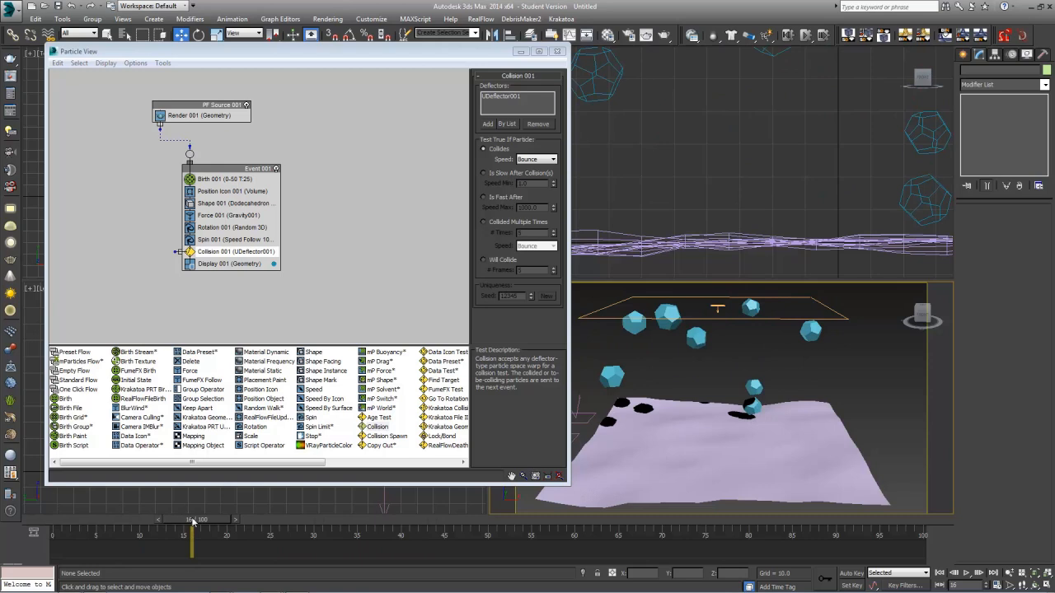
pyautogui.moveTo(193, 521); pyautogui.dragTo(41, 437)
pyautogui.press('w')
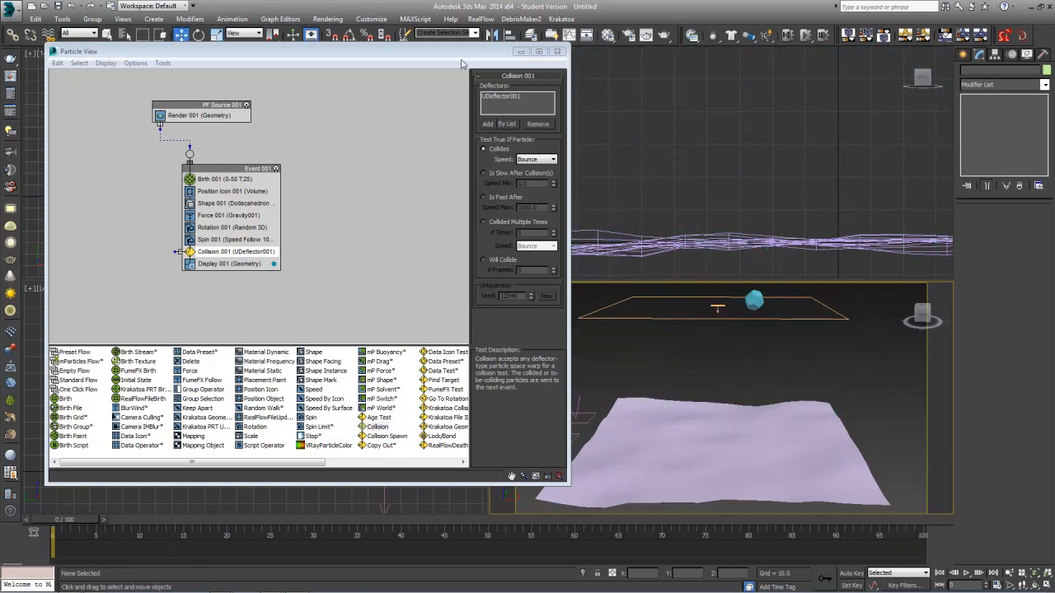
# Step: Set the Collision test's speed option to Continue and move Event 001 slightly closer to the PF Source node
pyautogui.click(550, 159)
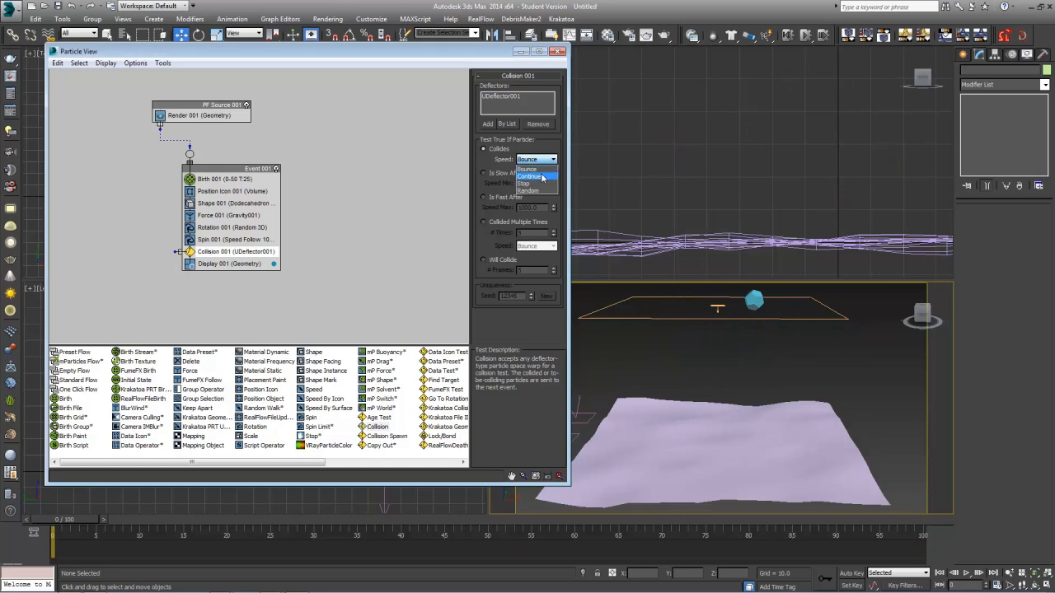
pyautogui.click(534, 178)
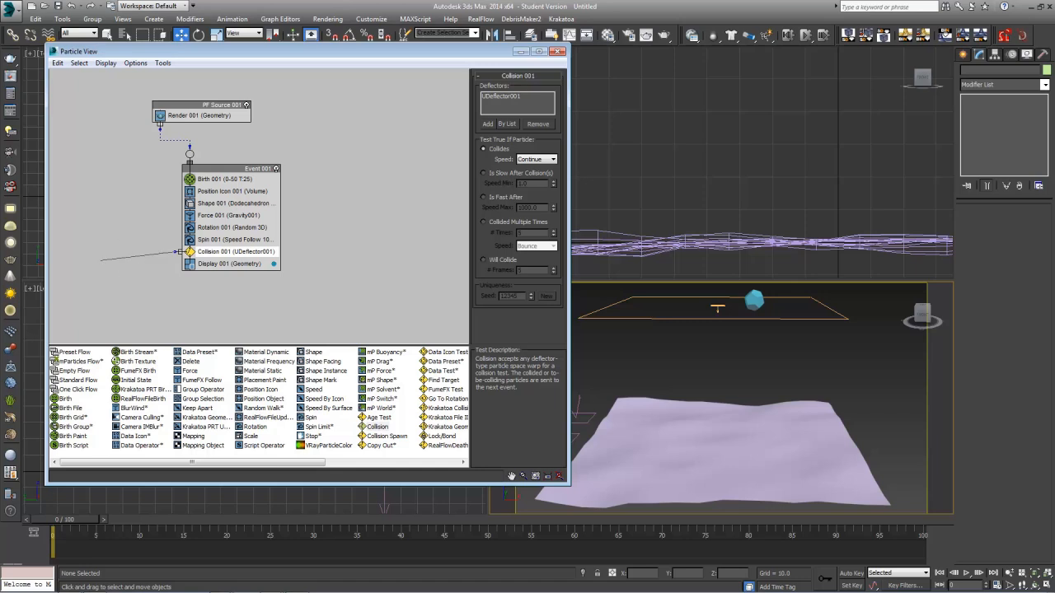
pyautogui.click(154, 257)
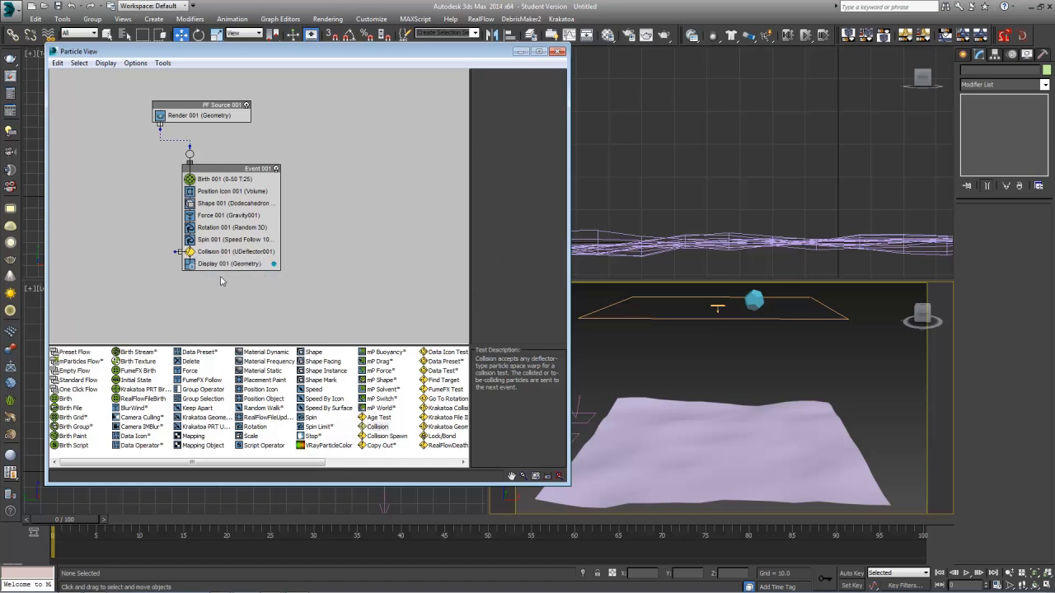
pyautogui.moveTo(175, 252); pyautogui.dragTo(158, 282)
pyautogui.click(237, 169)
pyautogui.moveTo(237, 169); pyautogui.dragTo(238, 159)
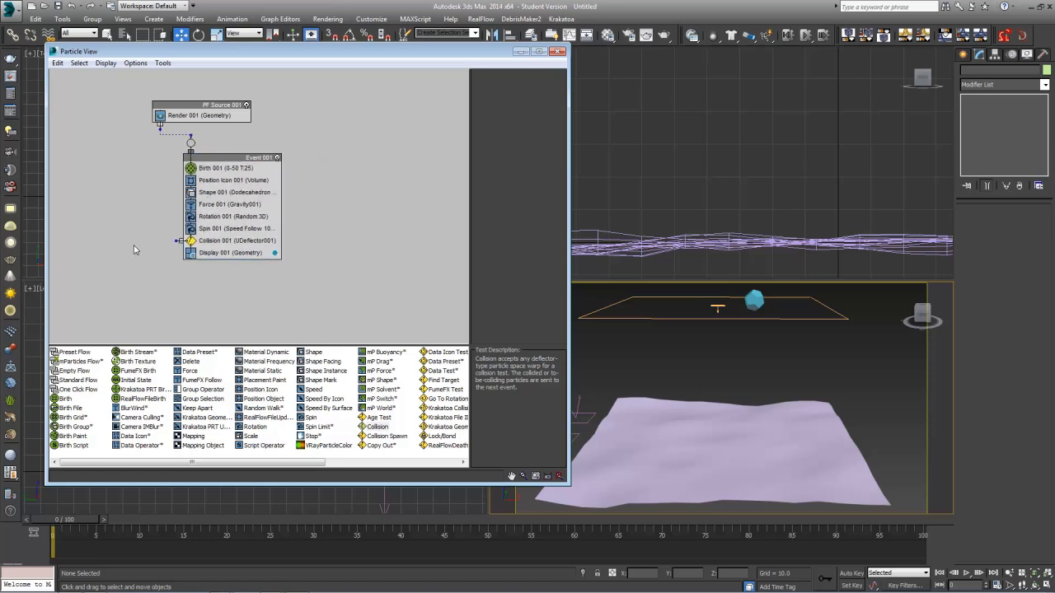
pyautogui.click(243, 240)
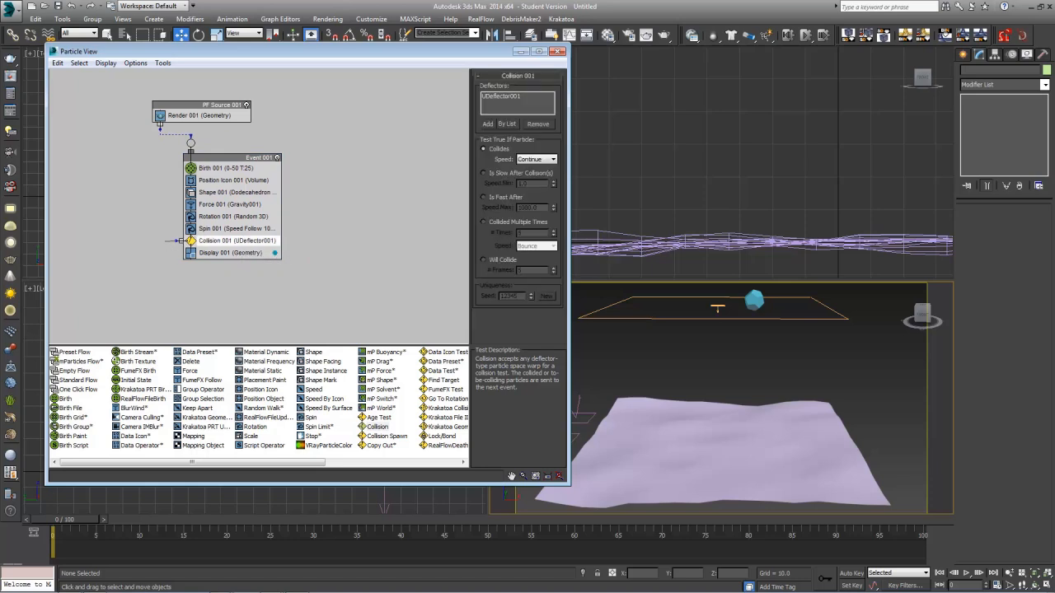
pyautogui.click(167, 294)
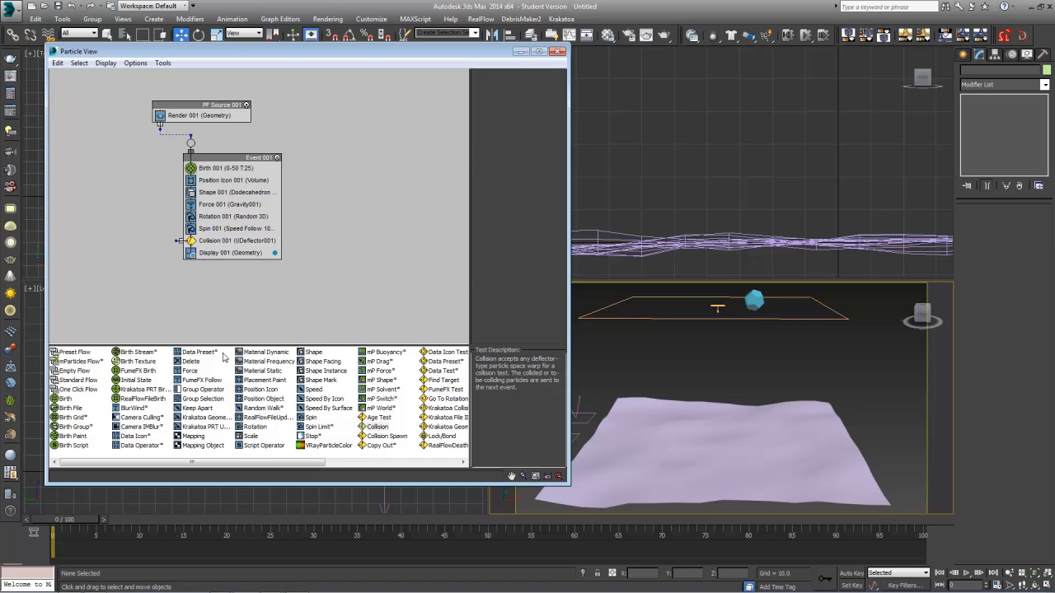
# Step: Clone the Force 001 gravity operator as an instance into a new event below Event 001
pyautogui.moveTo(73, 519); pyautogui.dragTo(97, 386)
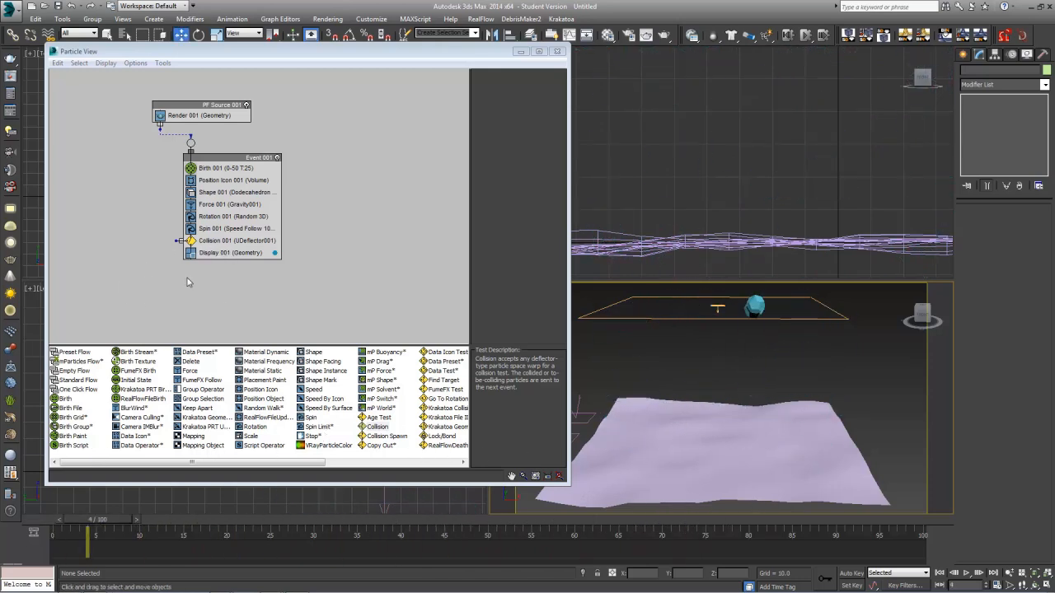
pyautogui.moveTo(268, 295); pyautogui.dragTo(259, 258, button='middle')
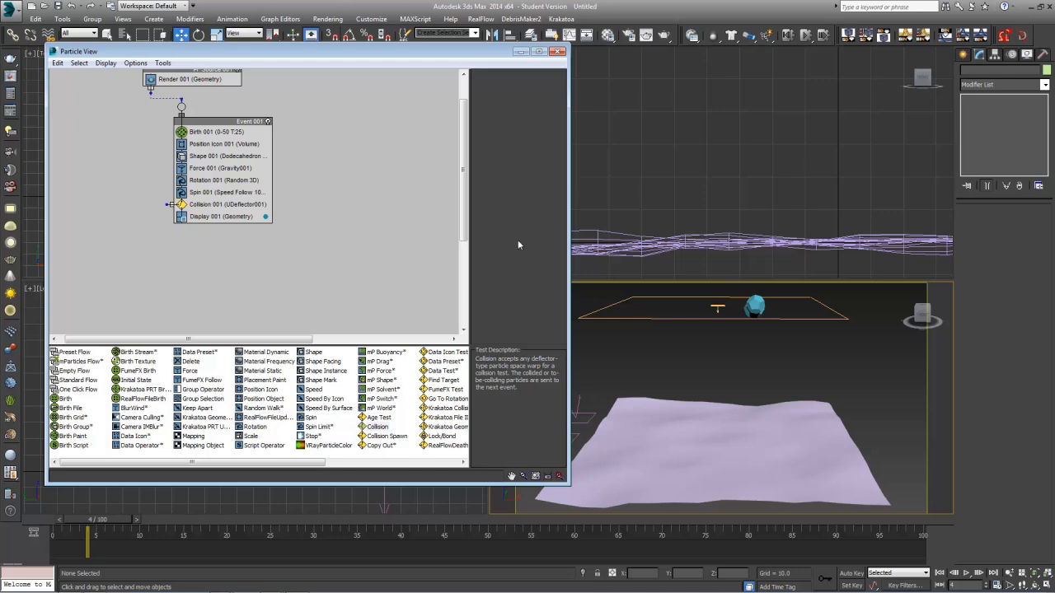
pyautogui.click(221, 168)
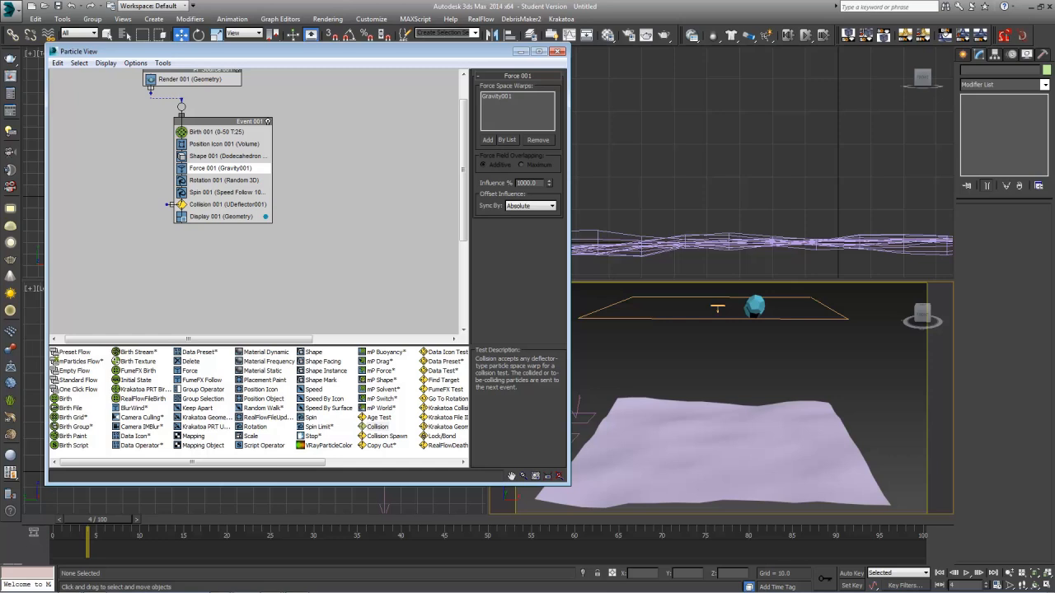
pyautogui.moveTo(237, 169); pyautogui.dragTo(206, 267)
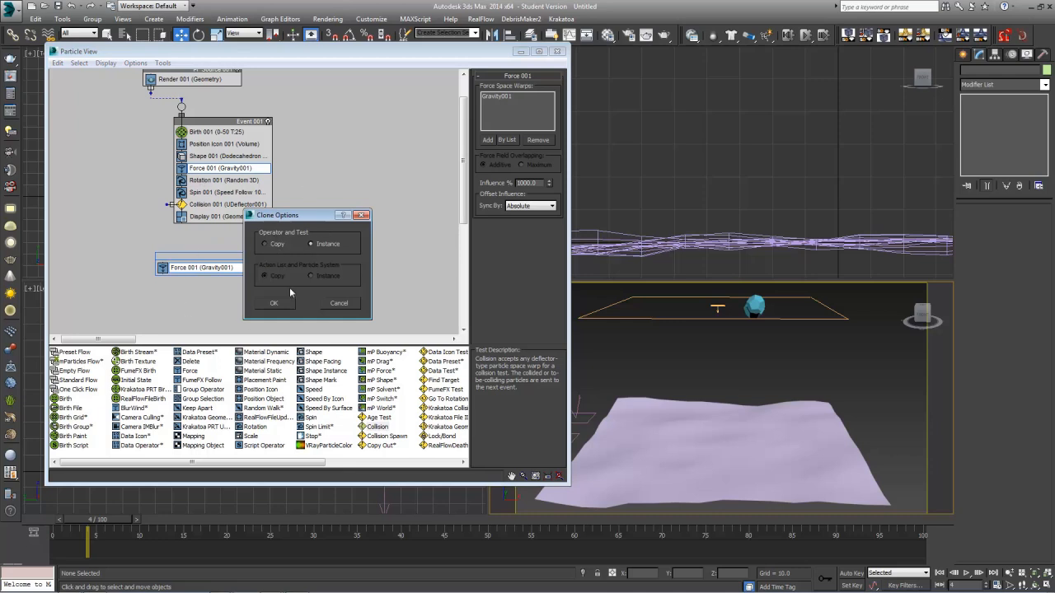
pyautogui.click(284, 304)
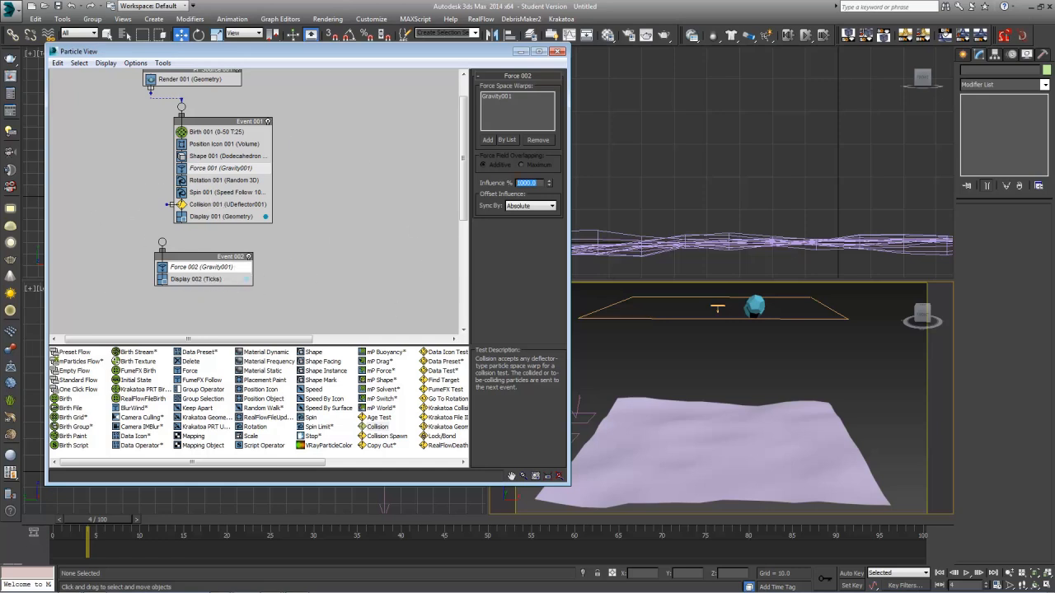
# Step: Wire the Collision test's output to Event 002 and shift that event slightly to the left in the flow diagram
pyautogui.moveTo(167, 205); pyautogui.dragTo(162, 241)
pyautogui.moveTo(139, 207); pyautogui.dragTo(163, 242)
pyautogui.click(215, 317)
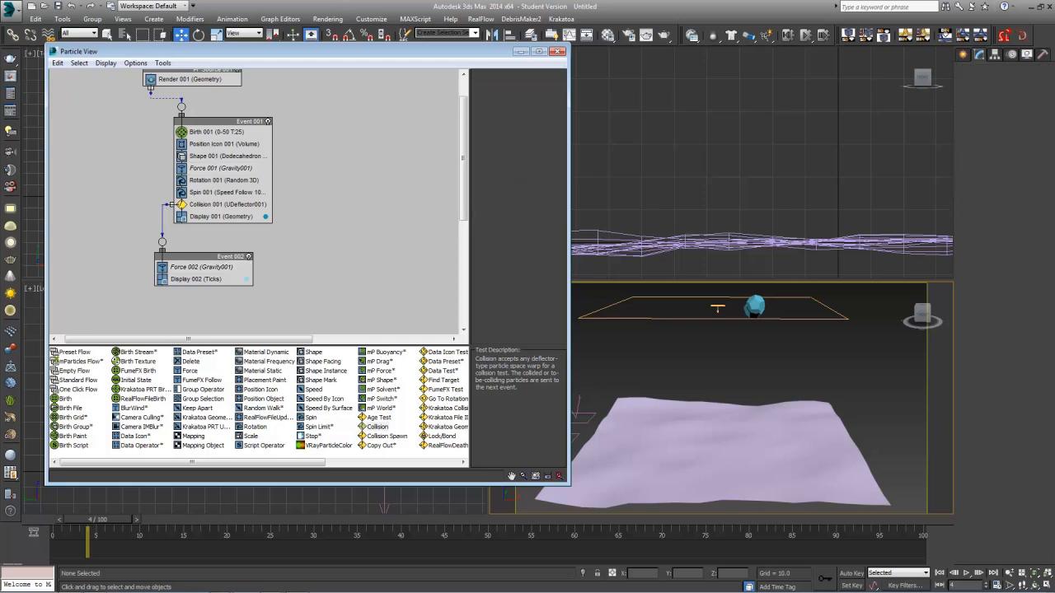
pyautogui.moveTo(224, 257); pyautogui.dragTo(205, 258)
# Step: Rename Event 001 as Particle_Creation
pyautogui.rightClick(245, 125)
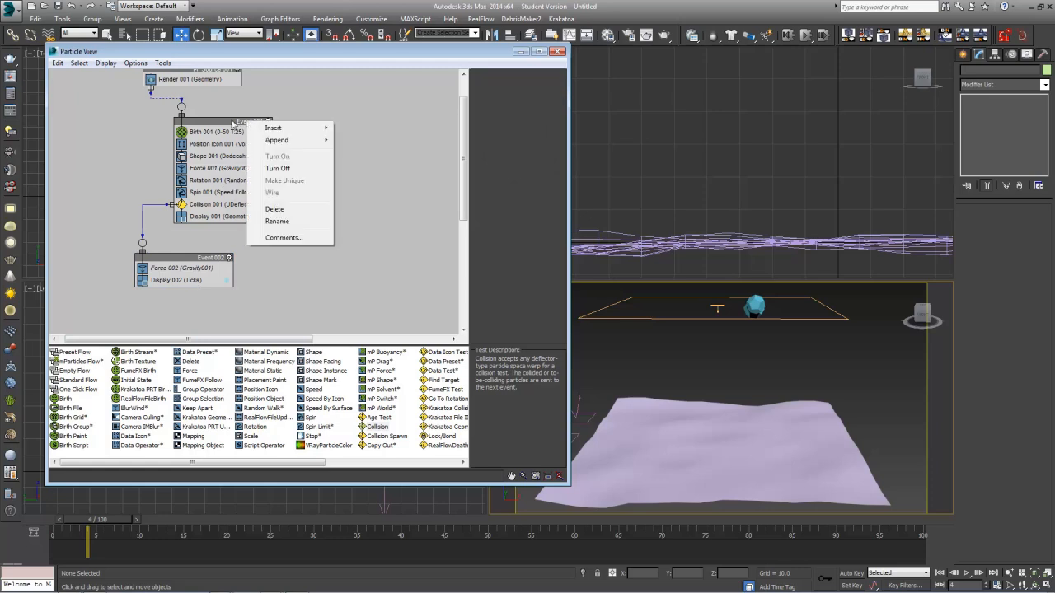
pyautogui.click(246, 128)
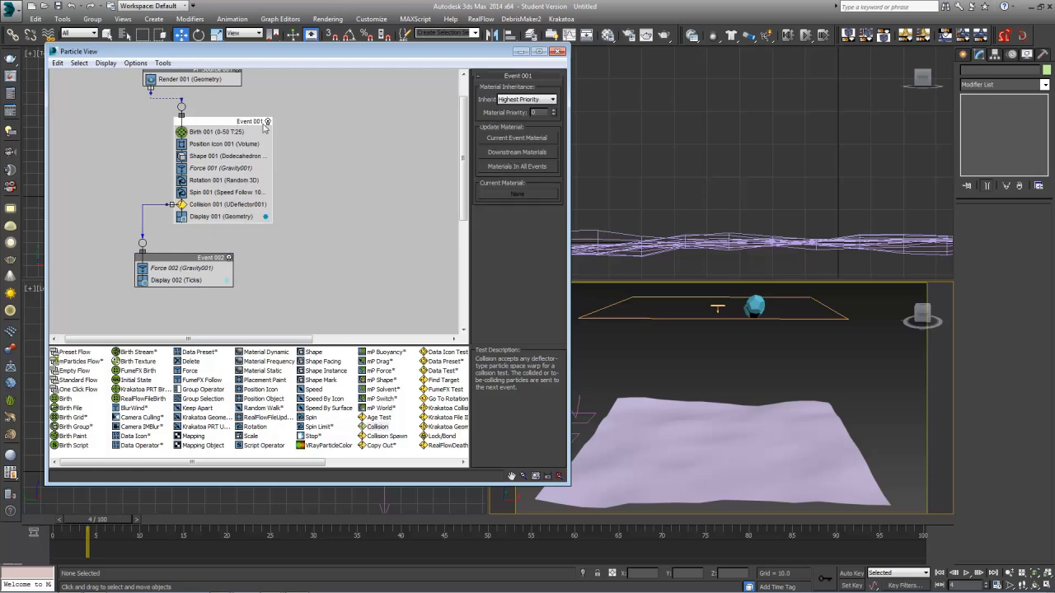
pyautogui.rightClick(248, 124)
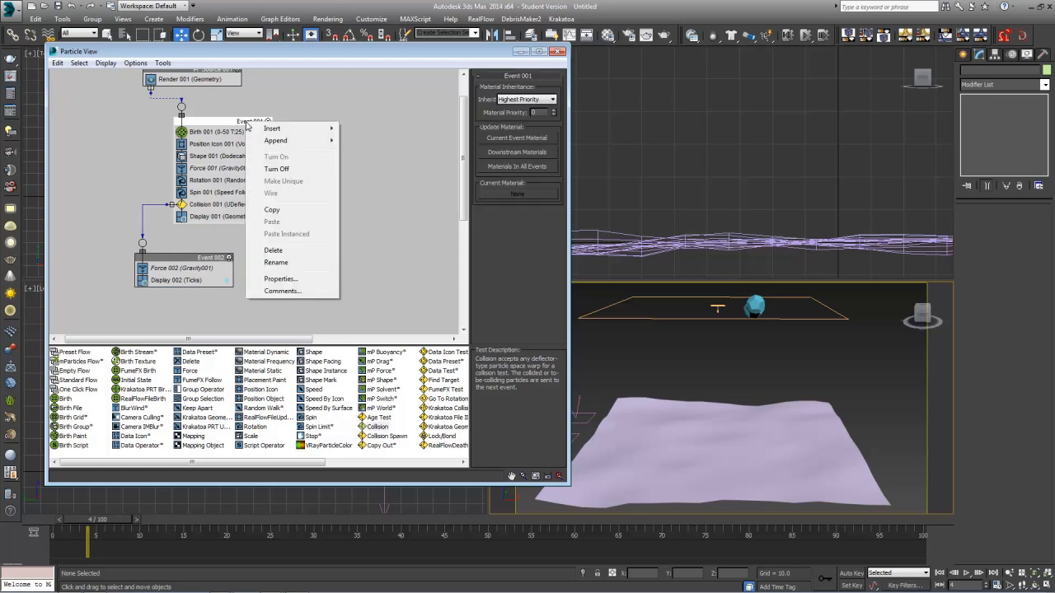
pyautogui.click(282, 262)
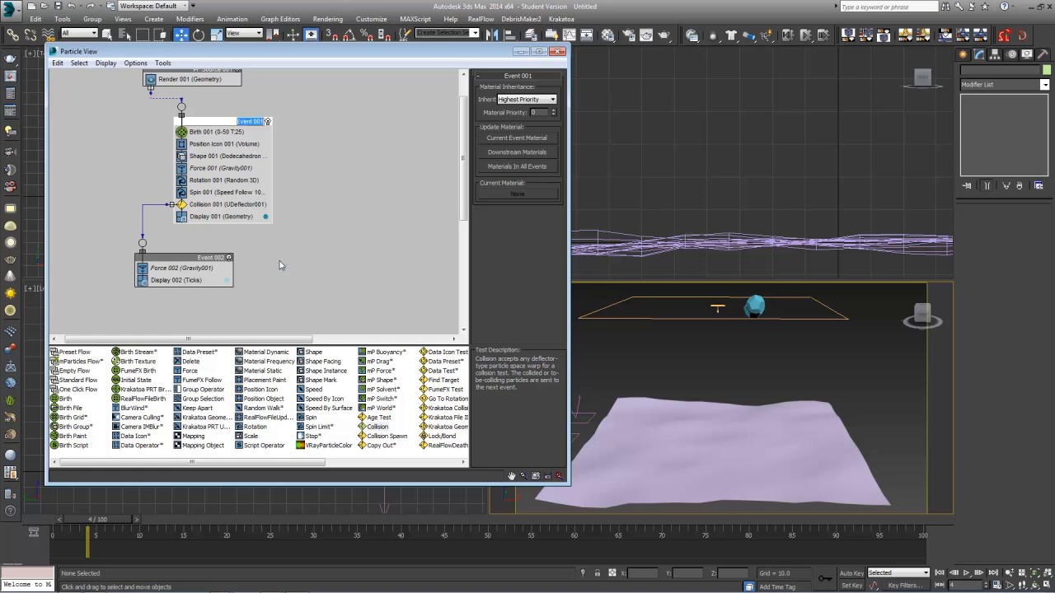
pyautogui.write('Particle_Creation')
pyautogui.press('Return')
# Step: Rename Event 002 as Particle_Collision
pyautogui.click(204, 258)
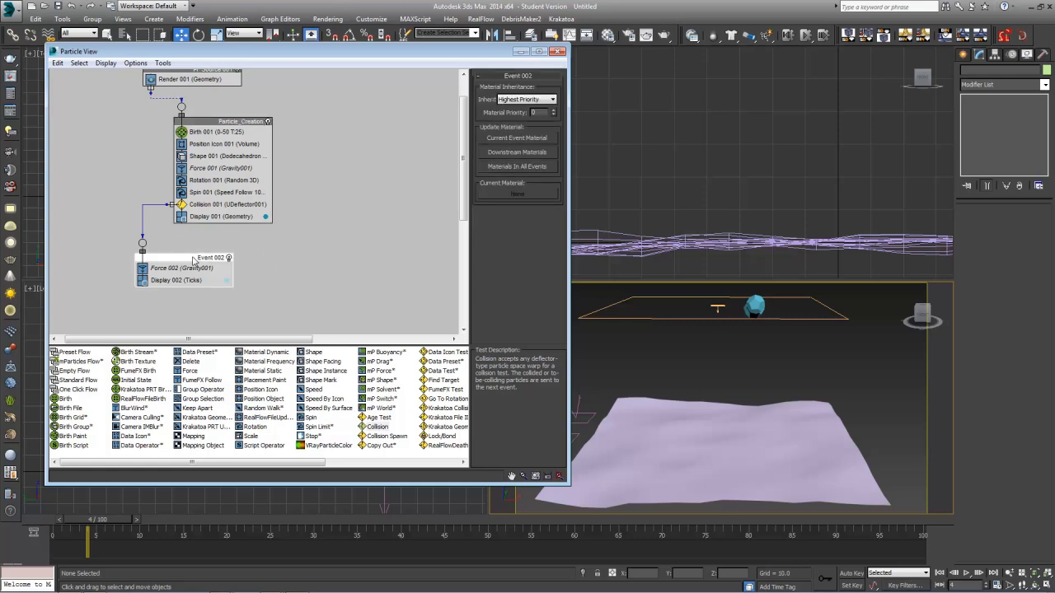
pyautogui.rightClick(204, 258)
pyautogui.click(257, 402)
pyautogui.write('Particle_Collision')
pyautogui.press('Return')
# Step: Advance the timeline to frame 28 and examine in the front view how particles pass through the mud
pyautogui.click(732, 173)
pyautogui.scroll(-4, 733, 174)
pyautogui.scroll(-2, 796, 229)
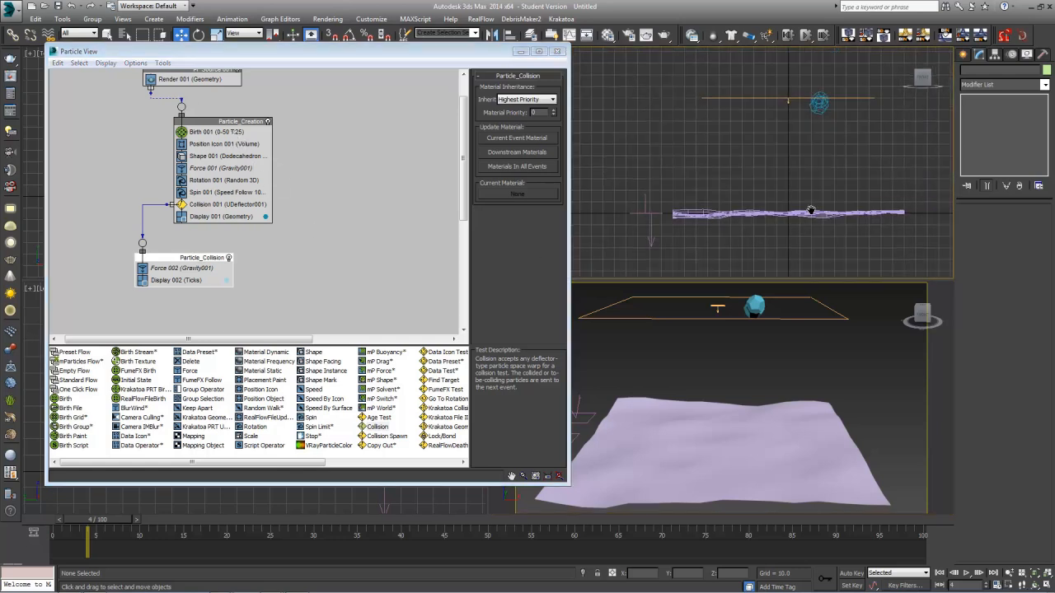
pyautogui.moveTo(812, 212); pyautogui.dragTo(758, 185, button='middle')
pyautogui.moveTo(83, 521); pyautogui.dragTo(295, 408)
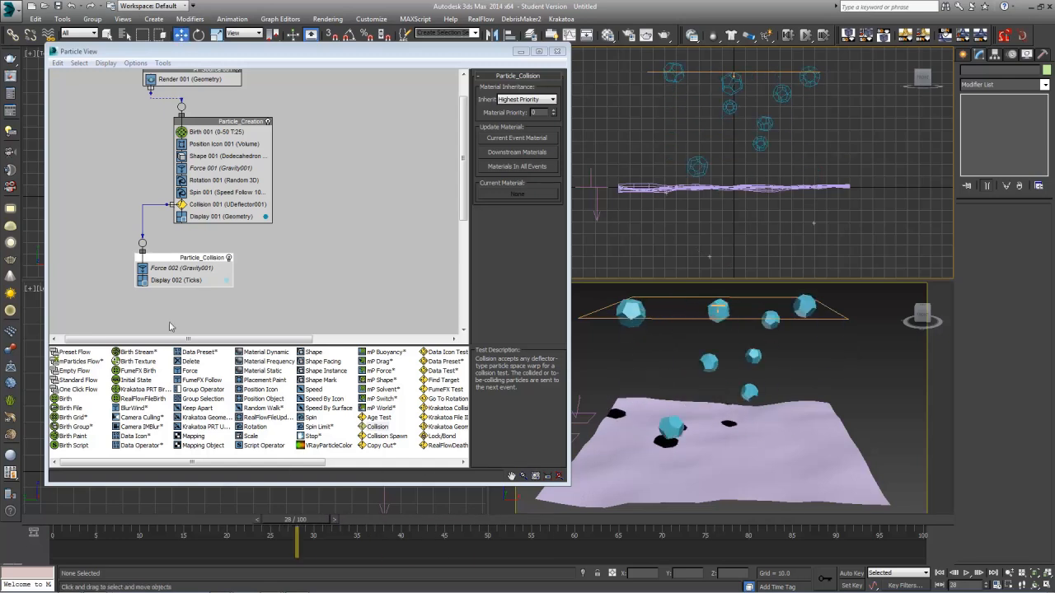
# Step: Set the Particle_Collision event's Display operator to Geometry in yellow, and preview the colliding particles up to frame 47 before returning to frame 0
pyautogui.click(191, 282)
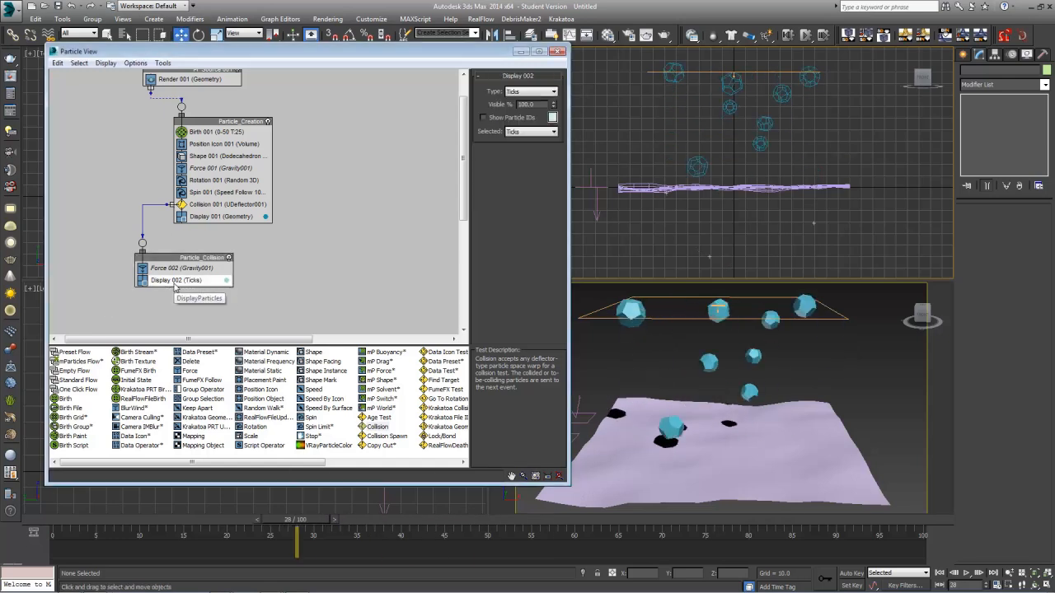
pyautogui.click(532, 91)
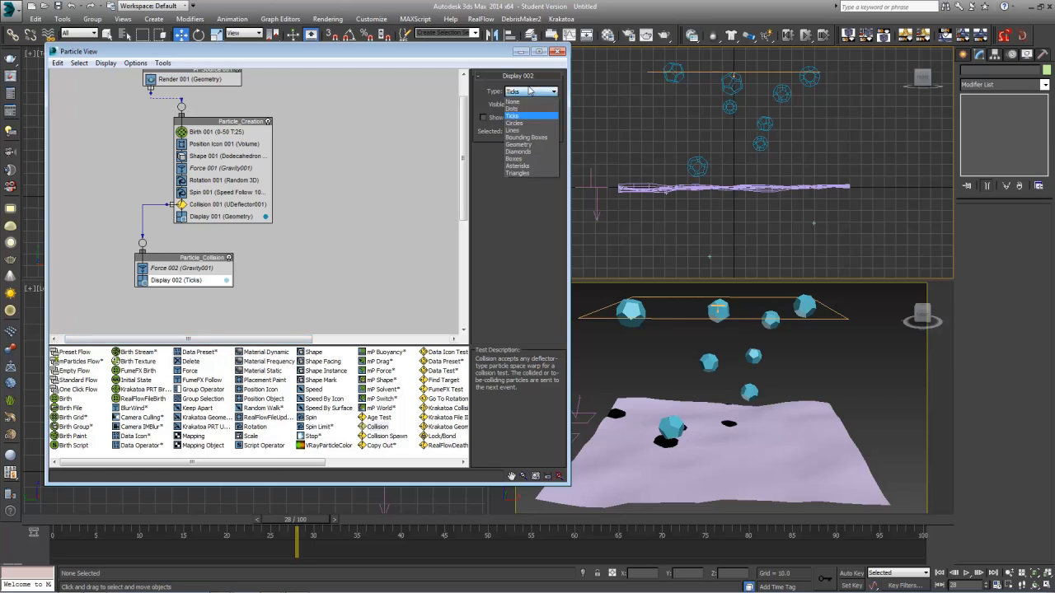
pyautogui.click(519, 145)
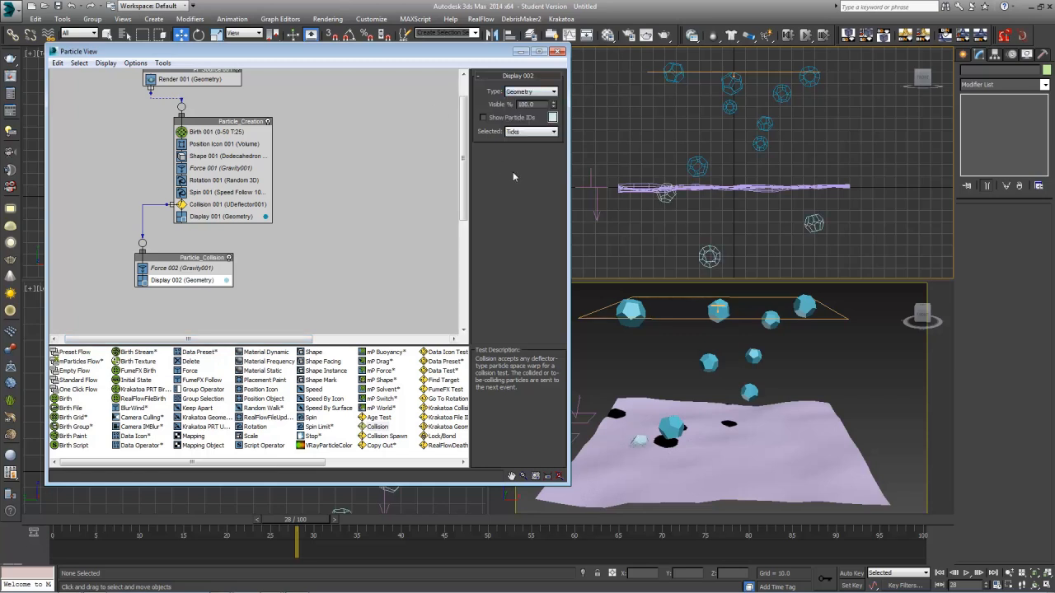
pyautogui.click(552, 117)
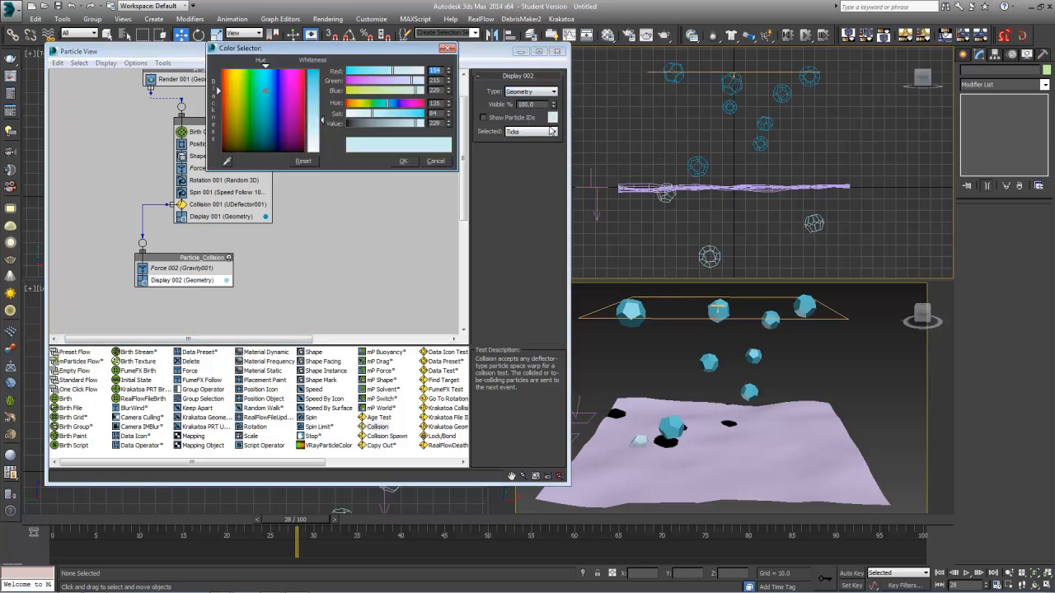
pyautogui.click(234, 68)
pyautogui.click(316, 74)
pyautogui.click(403, 162)
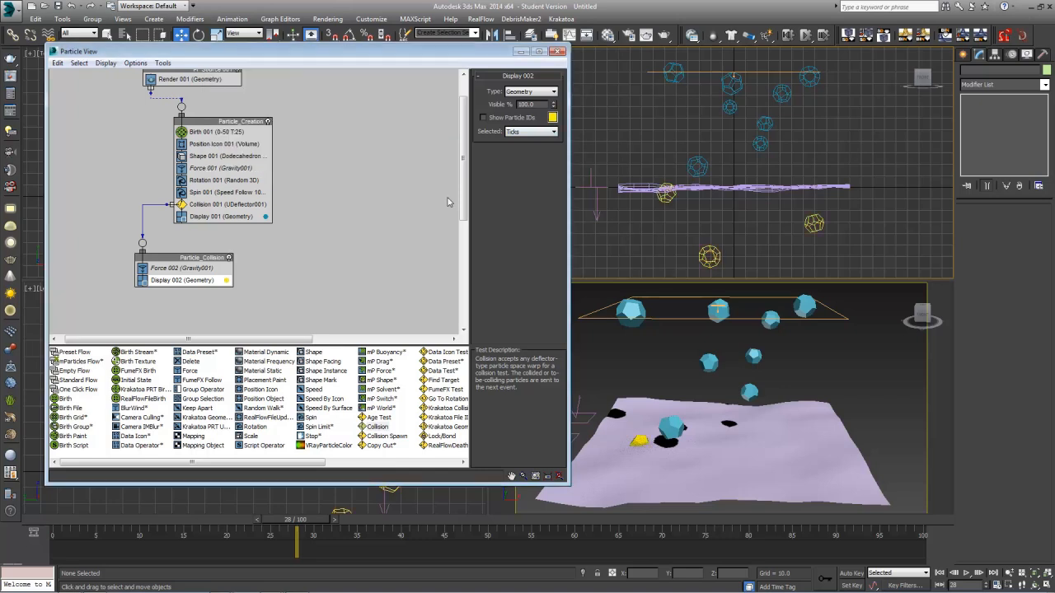
pyautogui.moveTo(283, 521); pyautogui.dragTo(406, 452)
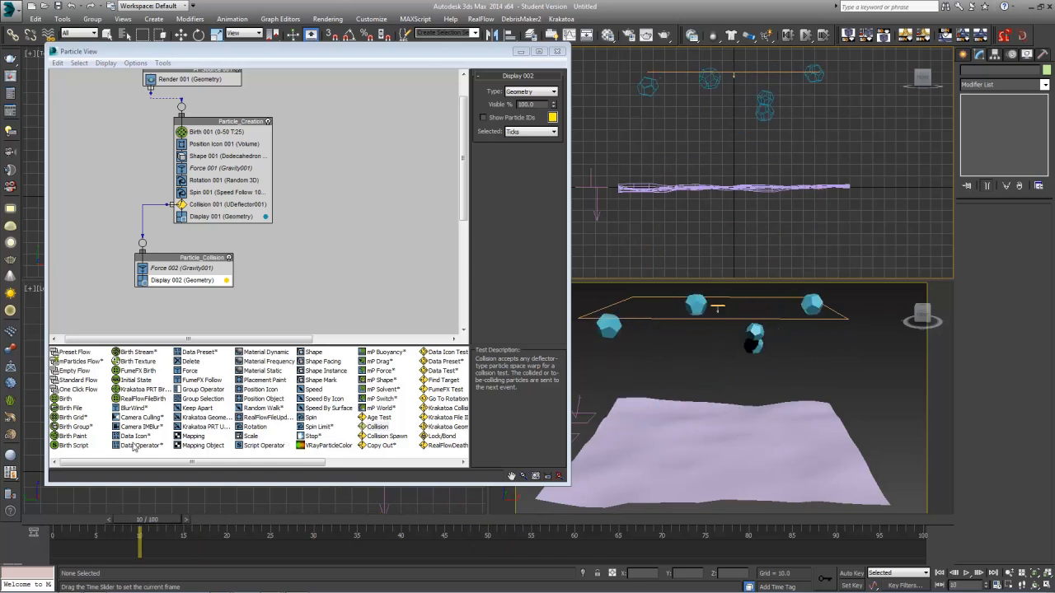
pyautogui.press('w')
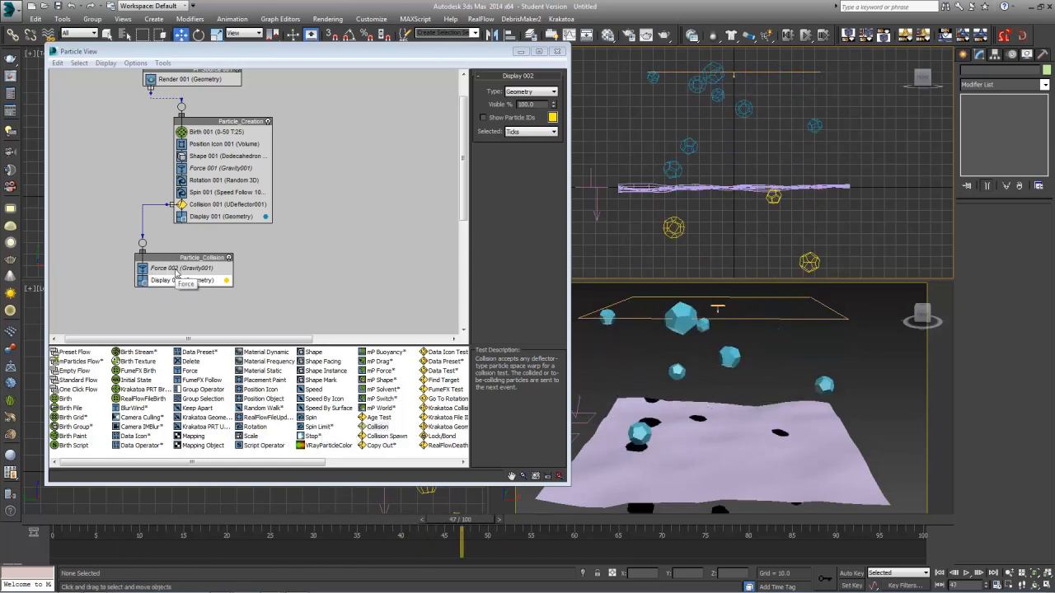
pyautogui.moveTo(478, 521); pyautogui.dragTo(4, 440)
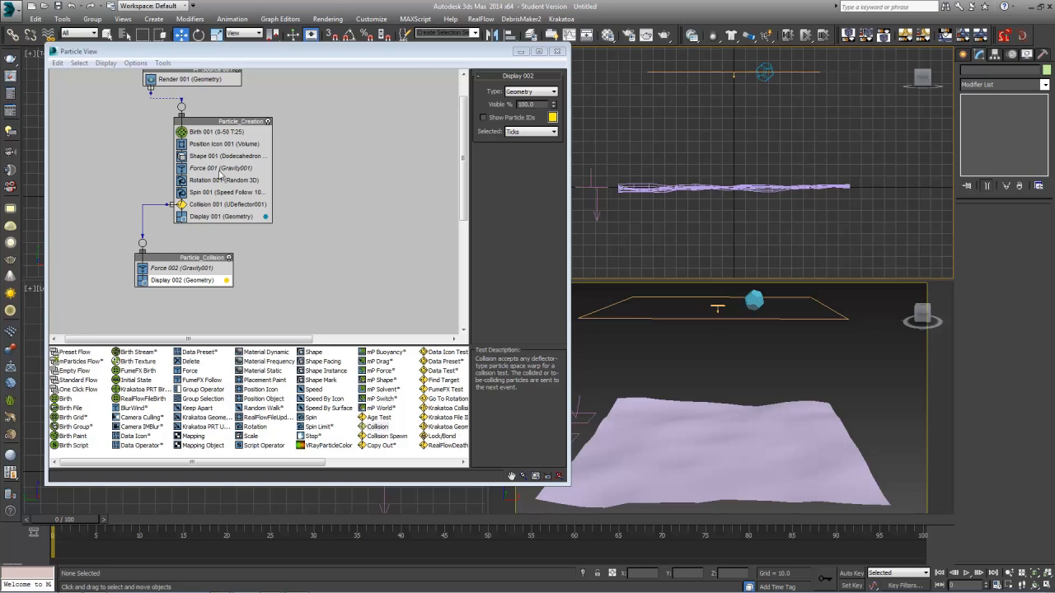
# Step: Add a Lock/Bond test to the Particle_Collision event between Force 002 and Display 002, and tidy its output connector
pyautogui.moveTo(206, 468); pyautogui.dragTo(252, 467)
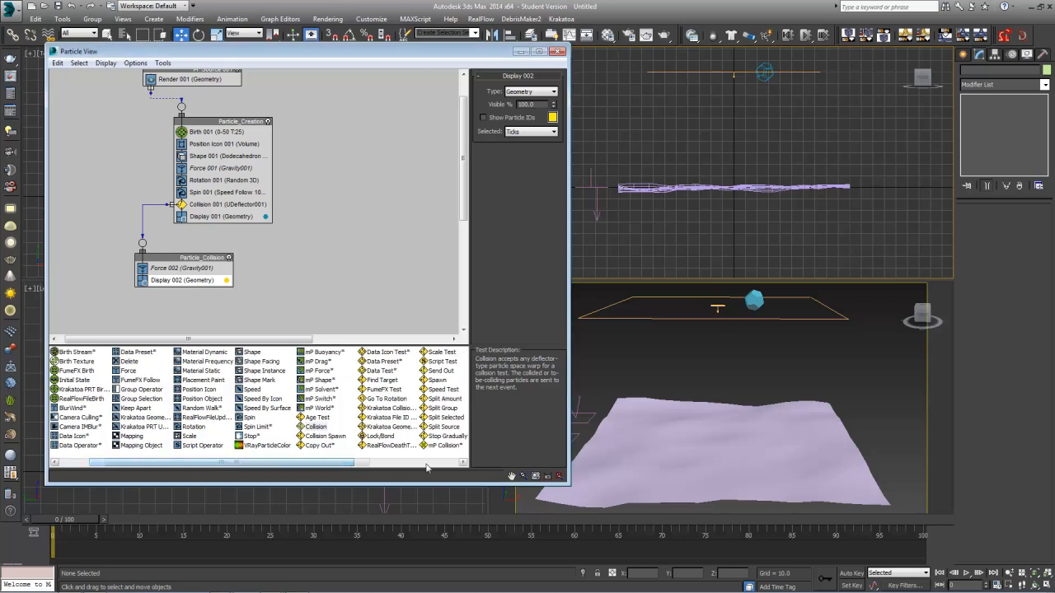
pyautogui.click(387, 437)
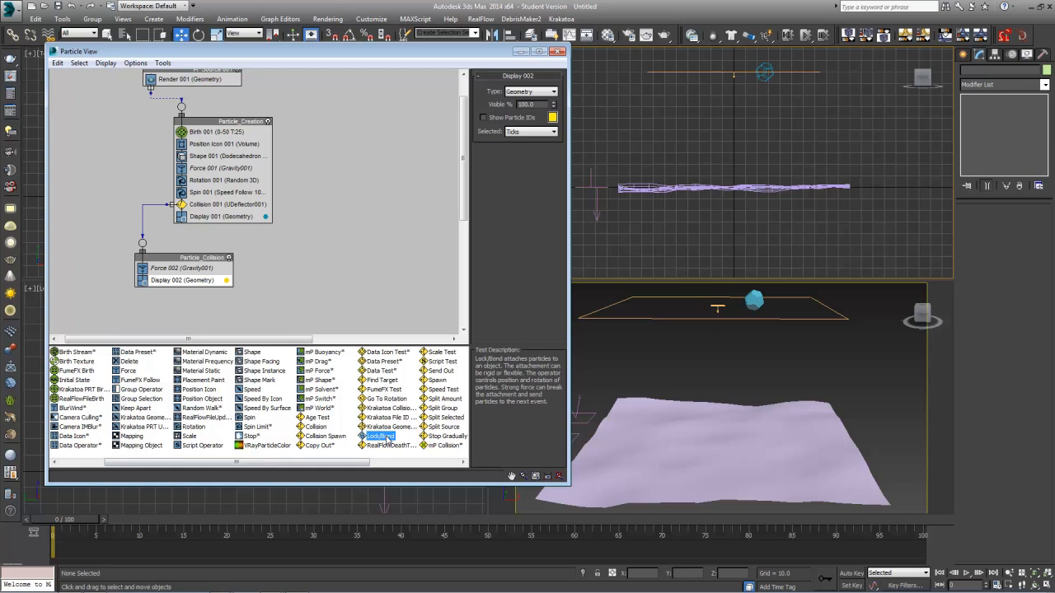
pyautogui.moveTo(387, 436); pyautogui.dragTo(196, 282)
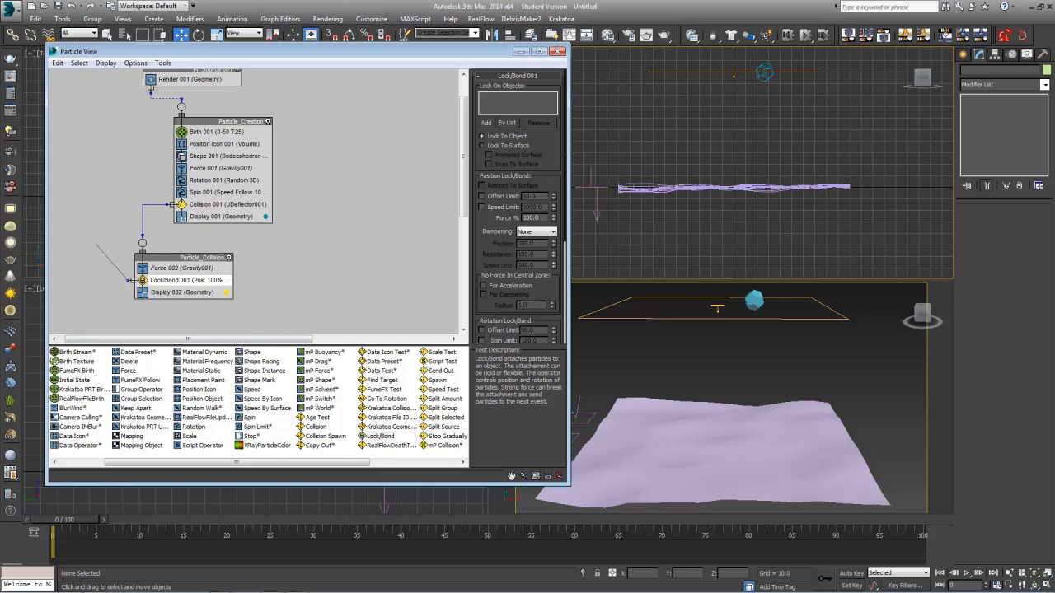
pyautogui.moveTo(96, 243); pyautogui.dragTo(86, 262)
pyautogui.click(105, 281)
pyautogui.click(200, 281)
# Step: Assign CollisionMud as the object that the Lock/Bond test attaches particles to
pyautogui.click(507, 122)
pyautogui.click(637, 198)
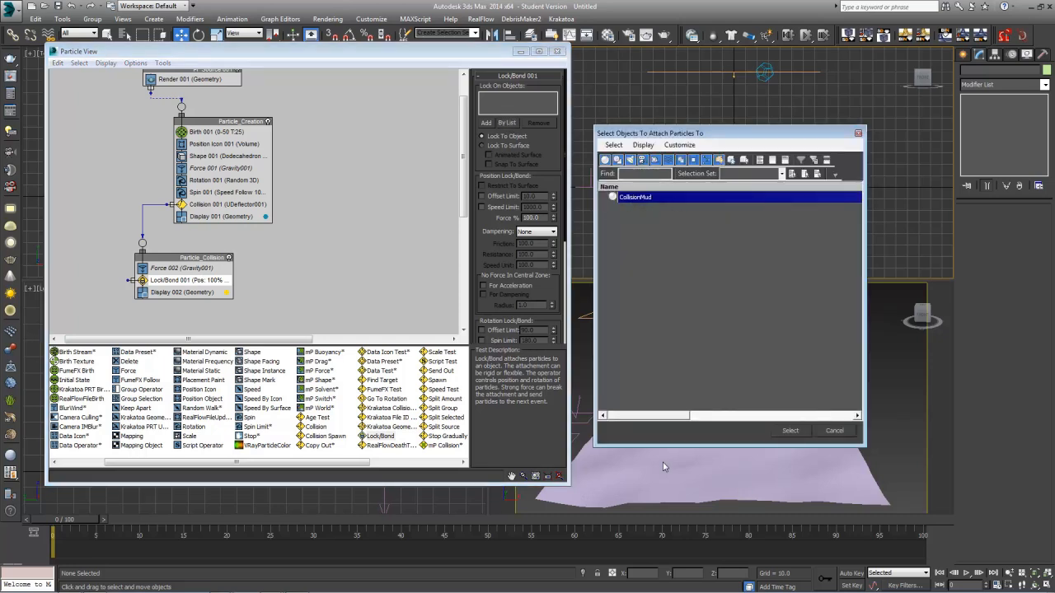
pyautogui.click(790, 430)
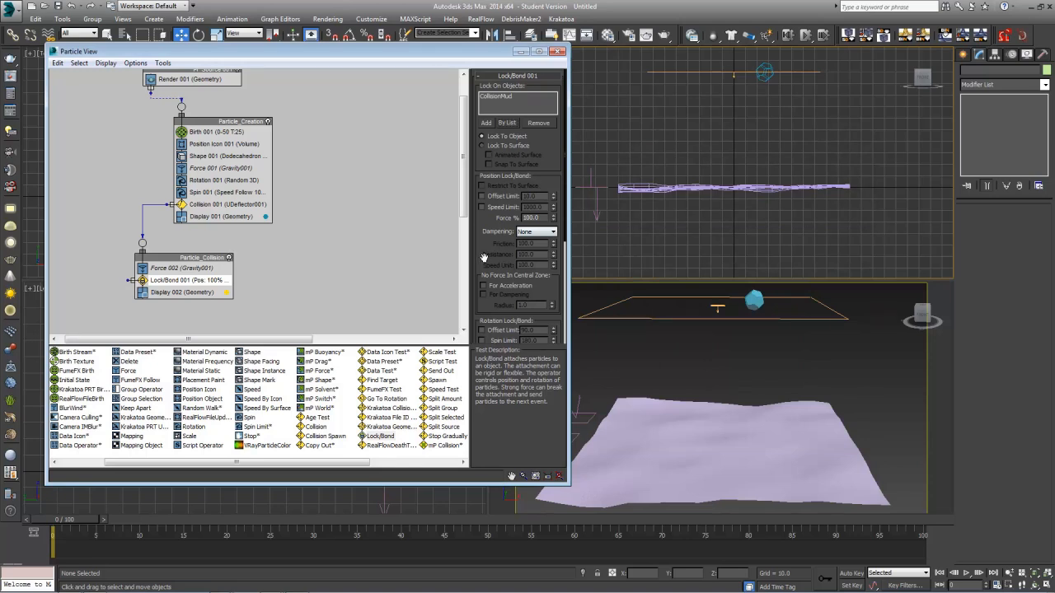
# Step: Enable the Lock/Bond position Speed Limit at 200 and preview the particles sticking to the mud up to frame 89
pyautogui.moveTo(485, 258); pyautogui.dragTo(506, 301)
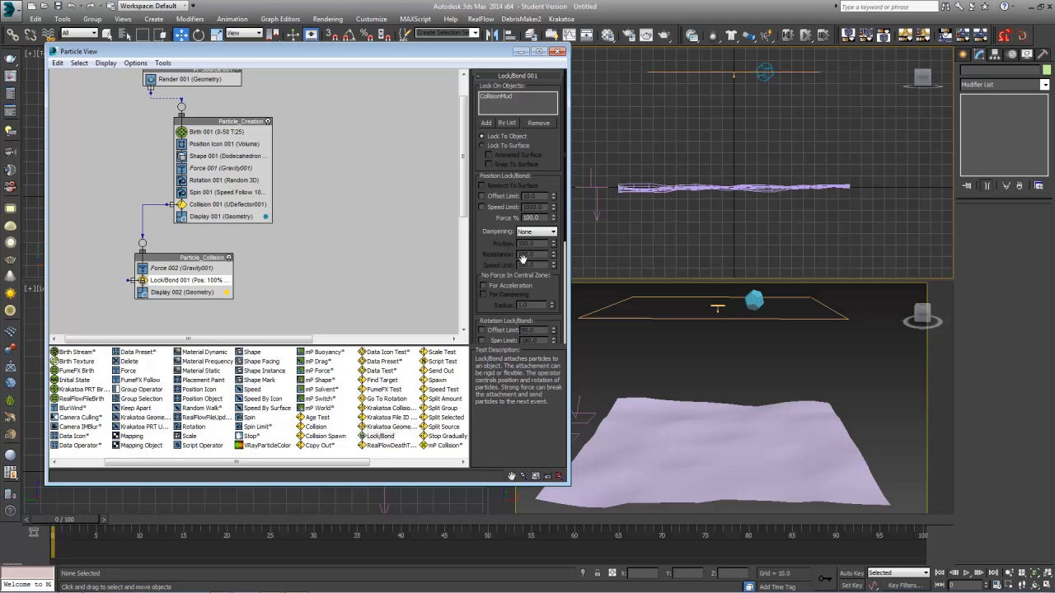
pyautogui.click(483, 207)
pyautogui.moveTo(545, 207); pyautogui.dragTo(523, 207)
pyautogui.write('200')
pyautogui.press('Return')
pyautogui.moveTo(56, 522); pyautogui.dragTo(822, 488)
pyautogui.click(284, 320)
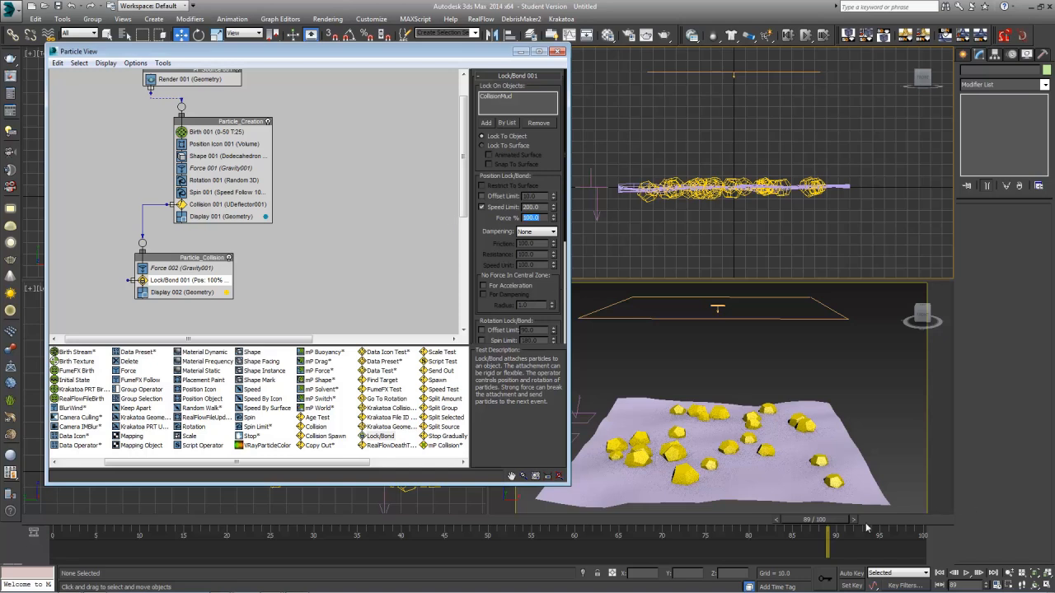
# Step: Set the Lock/Bond position Force to 99% and scrub the timeline to check how the particles sink into the mud
pyautogui.moveTo(792, 523); pyautogui.dragTo(41, 527)
pyautogui.press('w')
pyautogui.moveTo(541, 218); pyautogui.dragTo(439, 217)
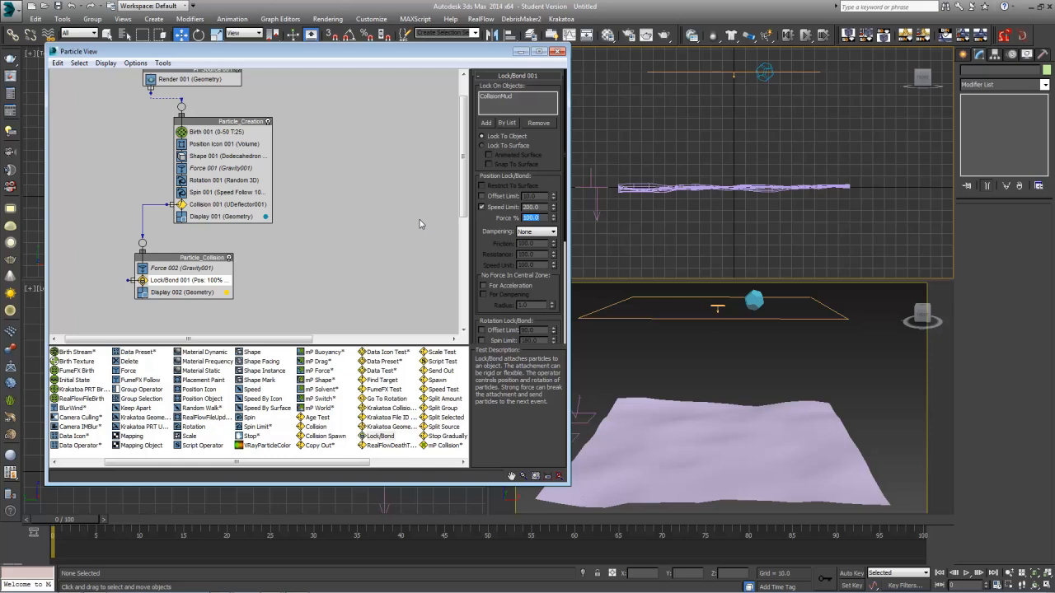
pyautogui.write('98')
pyautogui.press('Return')
pyautogui.moveTo(63, 525); pyautogui.dragTo(586, 565)
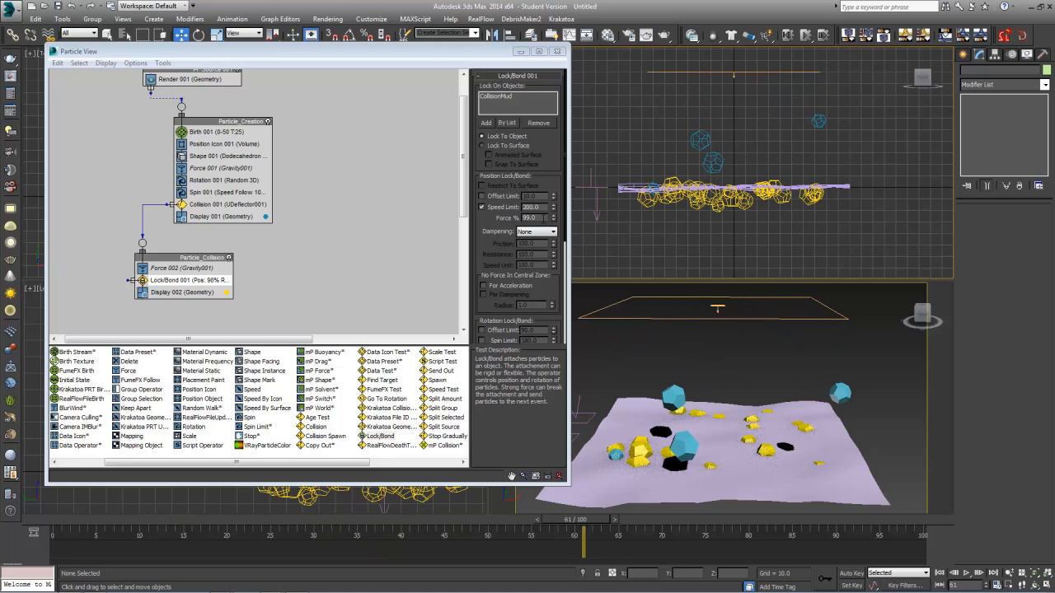
pyautogui.moveTo(542, 208); pyautogui.dragTo(497, 211)
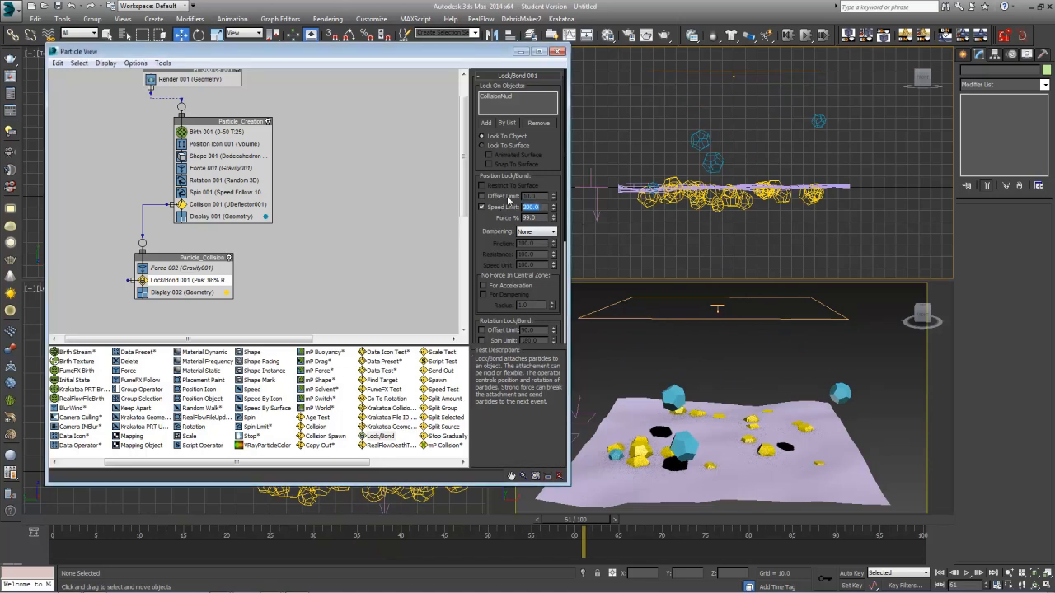
pyautogui.press('Tab')
pyautogui.press('Tab')
pyautogui.moveTo(575, 521); pyautogui.dragTo(209, 525)
pyautogui.moveTo(197, 479); pyautogui.dragTo(182, 481)
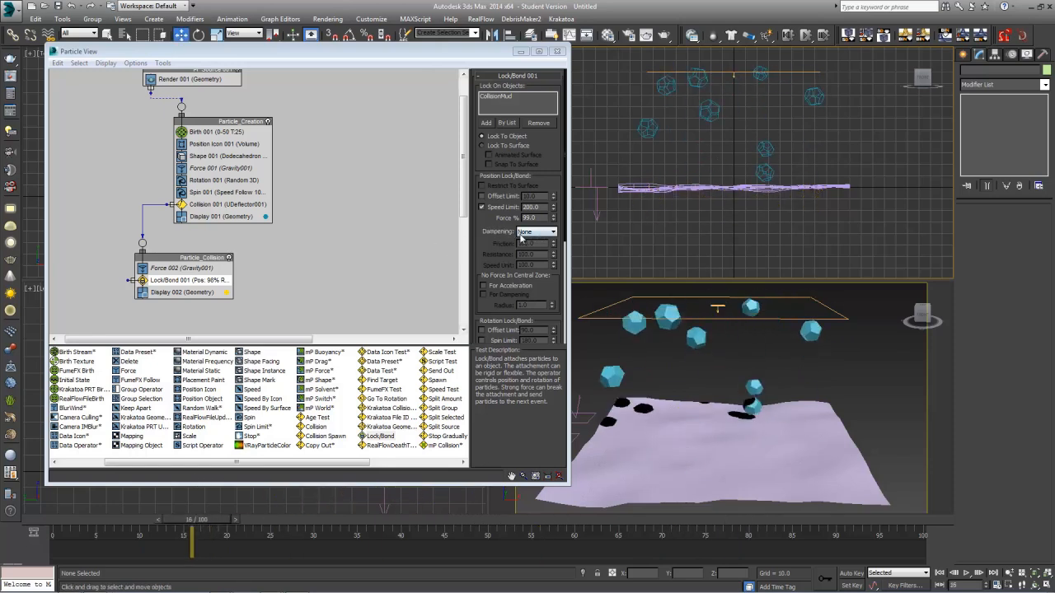
# Step: Set the Lock/Bond Dampening to Air/Fluid and its Speed Unit to 0
pyautogui.click(555, 232)
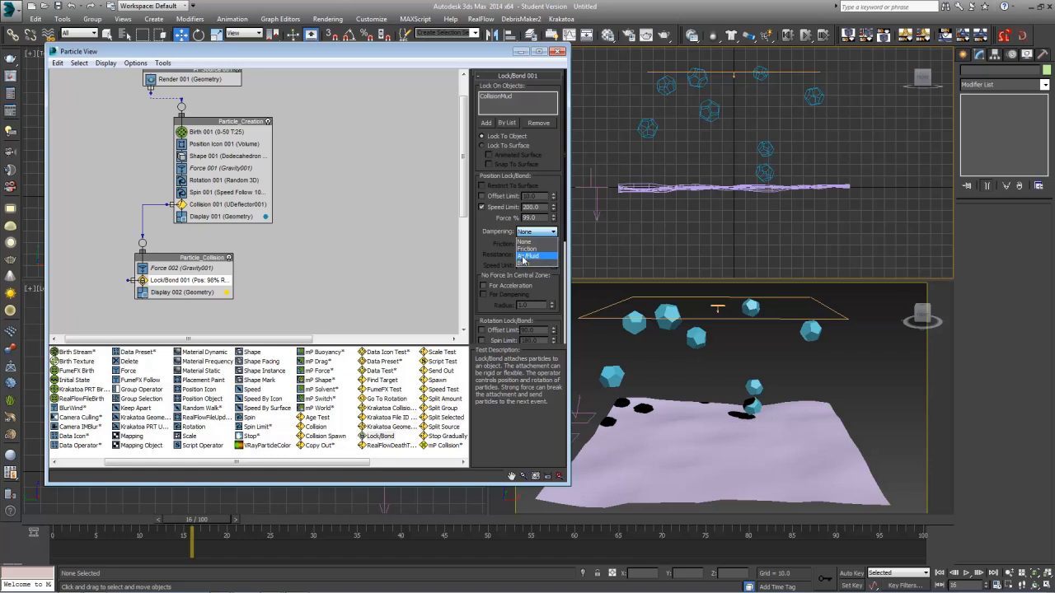
pyautogui.click(527, 257)
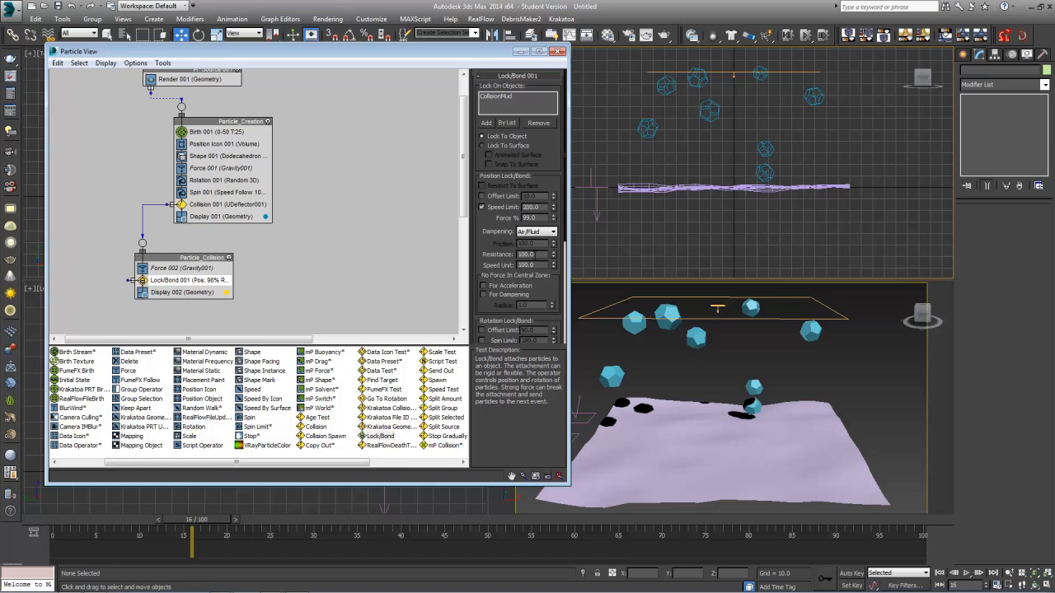
pyautogui.doubleClick(528, 255)
pyautogui.click(540, 266)
pyautogui.doubleClick(528, 266)
pyautogui.write('0')
# Step: Try different Speed Unit values up to 119.52 while scrubbing the timeline to compare how deep the particles sink
pyautogui.moveTo(203, 521); pyautogui.dragTo(427, 532)
pyautogui.moveTo(554, 266); pyautogui.dragTo(568, 333)
pyautogui.moveTo(451, 522); pyautogui.dragTo(851, 516)
pyautogui.moveTo(555, 265); pyautogui.dragTo(561, 148)
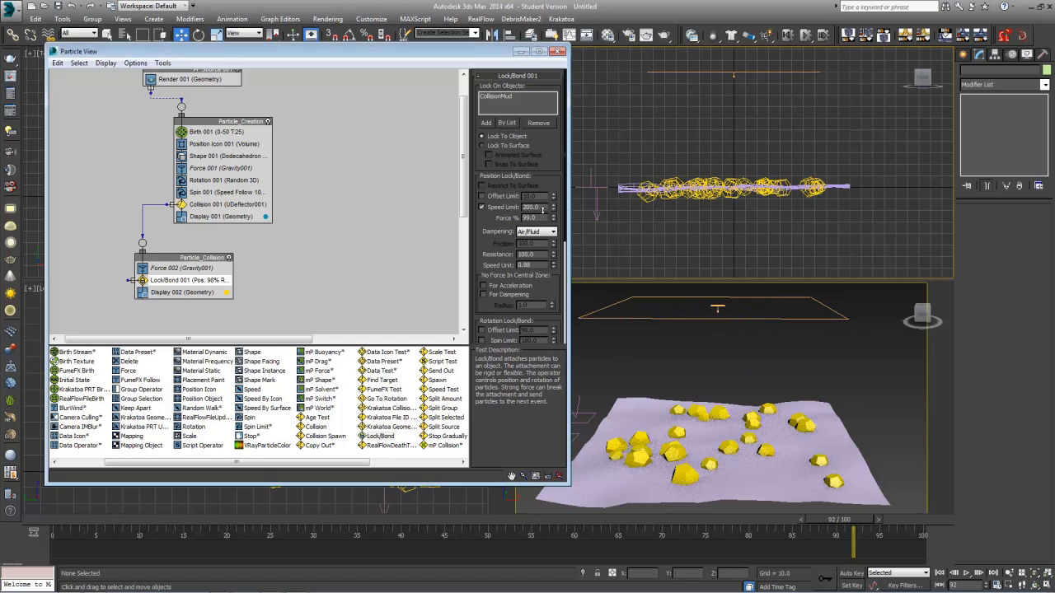
pyautogui.moveTo(610, 588); pyautogui.dragTo(506, 588)
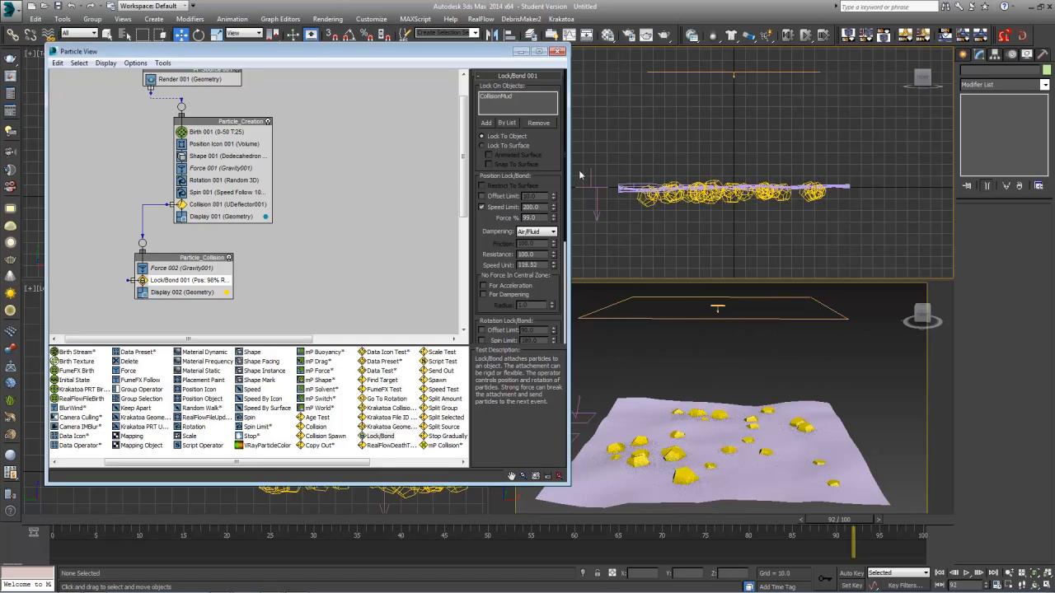
pyautogui.moveTo(834, 520); pyautogui.dragTo(700, 527)
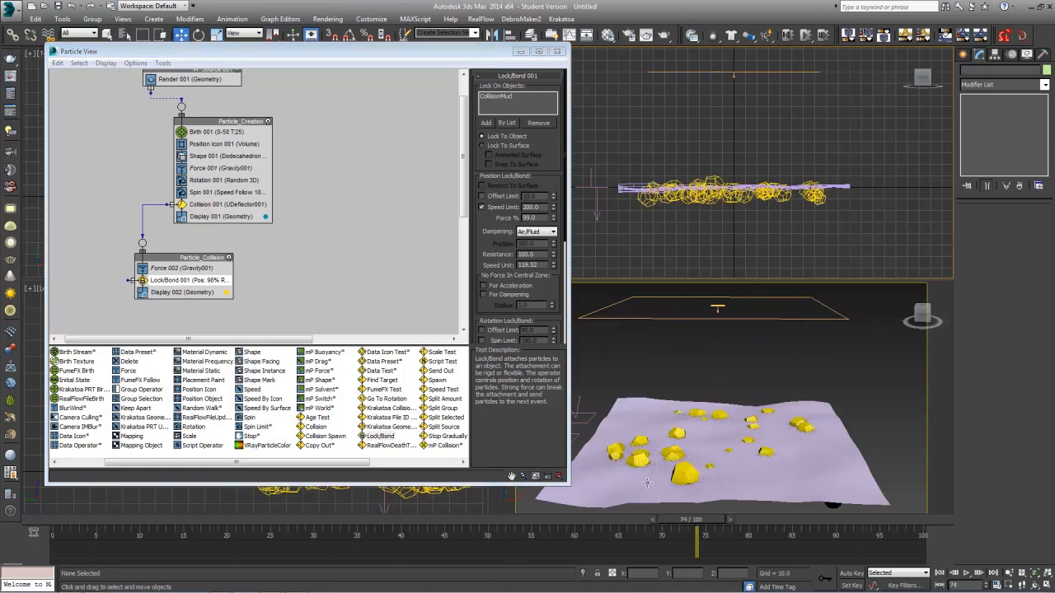
# Step: Set the Air/Fluid dampening's Speed Unit to 80
pyautogui.doubleClick(534, 265)
pyautogui.write('80')
pyautogui.press('Return')
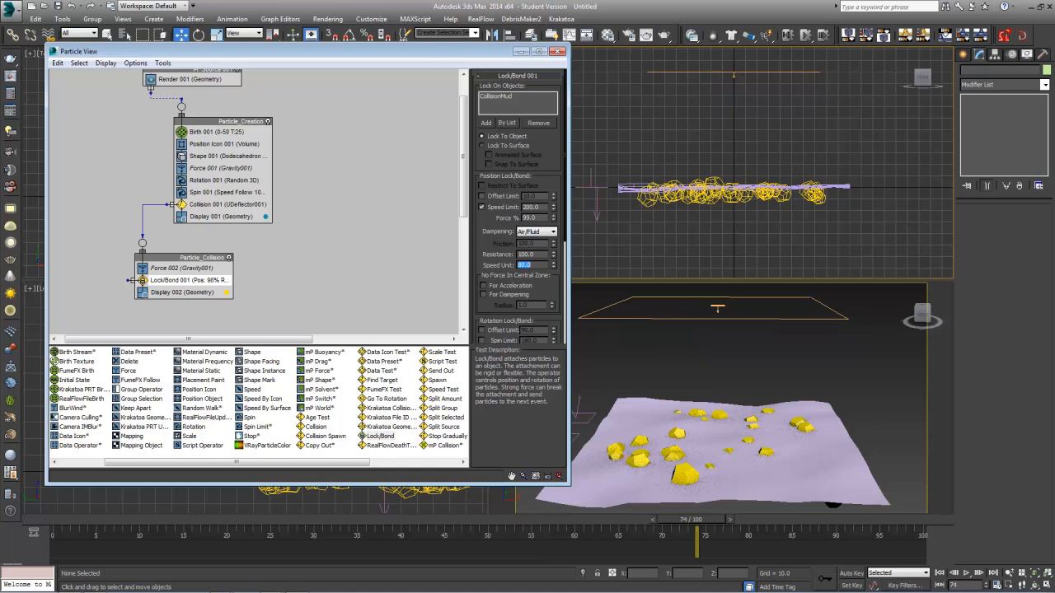
# Step: Try Resistance values of 2016 and 0 in the Lock/Bond dampening, scrubbing the timeline to compare the particle motion
pyautogui.moveTo(554, 255); pyautogui.dragTo(570, 546)
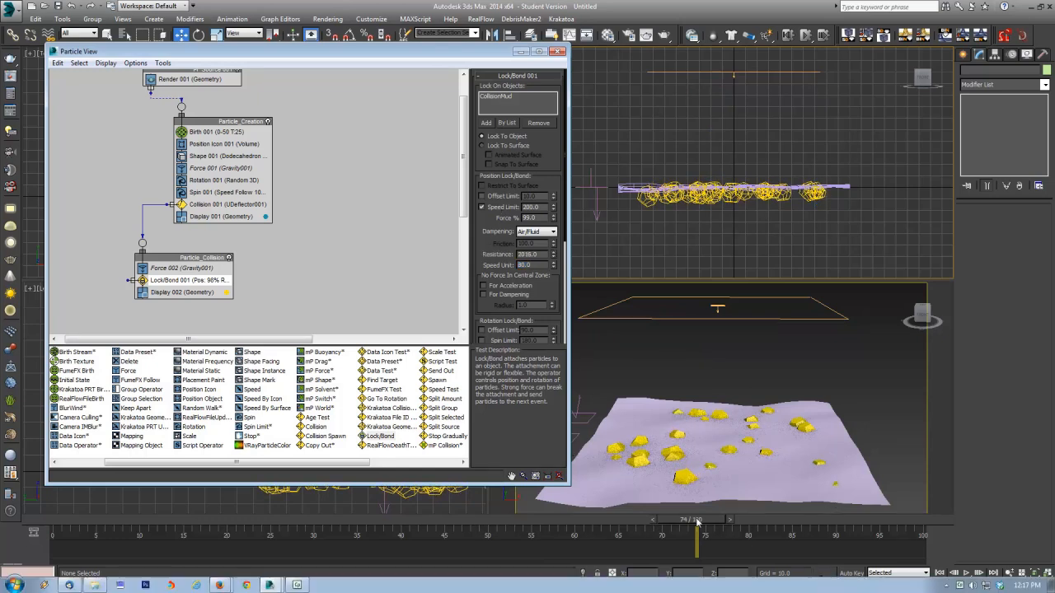
pyautogui.moveTo(699, 521); pyautogui.dragTo(793, 569)
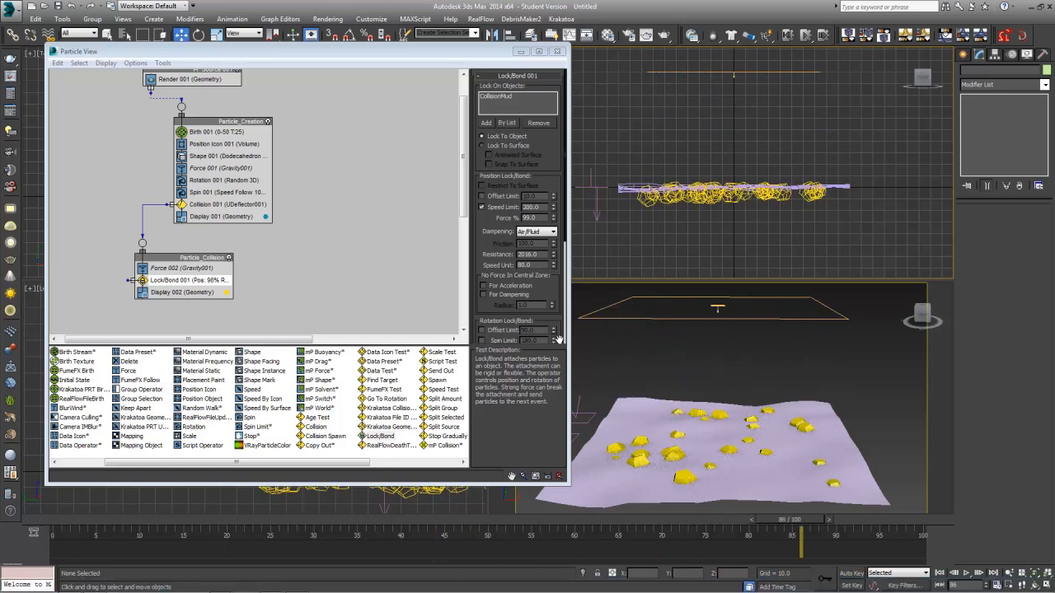
pyautogui.moveTo(540, 255); pyautogui.dragTo(386, 253)
pyautogui.write('0')
pyautogui.press('Return')
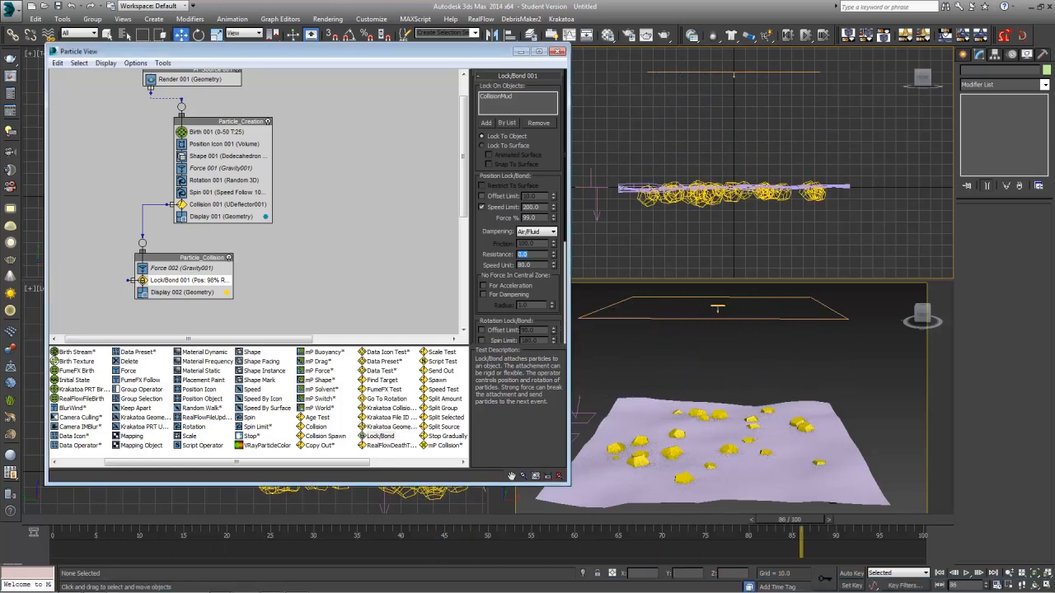
pyautogui.moveTo(793, 526); pyautogui.dragTo(818, 526)
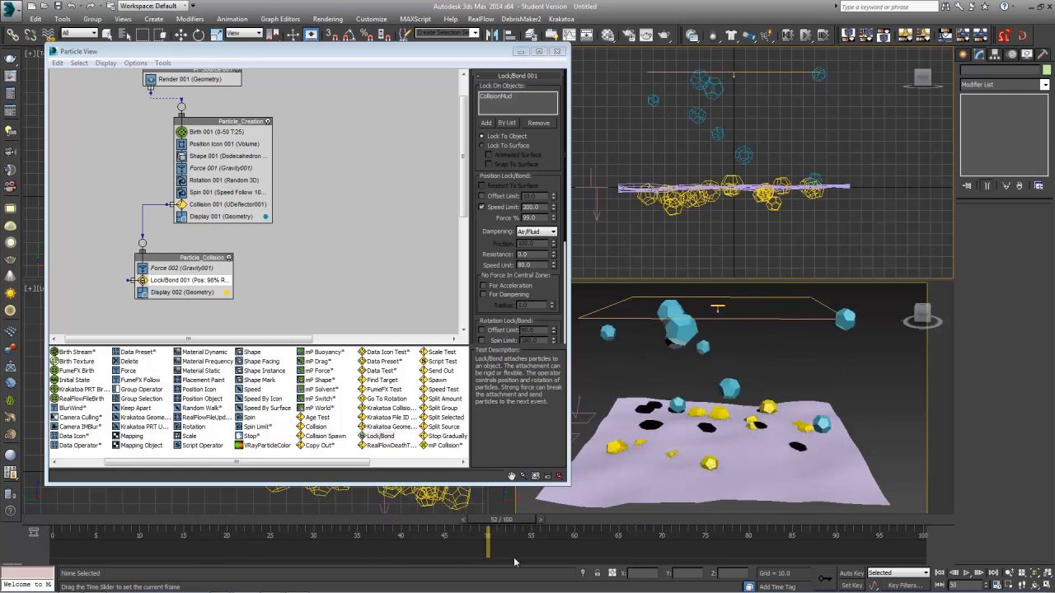
# Step: Set the dampening Resistance to 100 and preview the particles up to frame 63
pyautogui.moveTo(537, 255); pyautogui.dragTo(453, 255)
pyautogui.write('100')
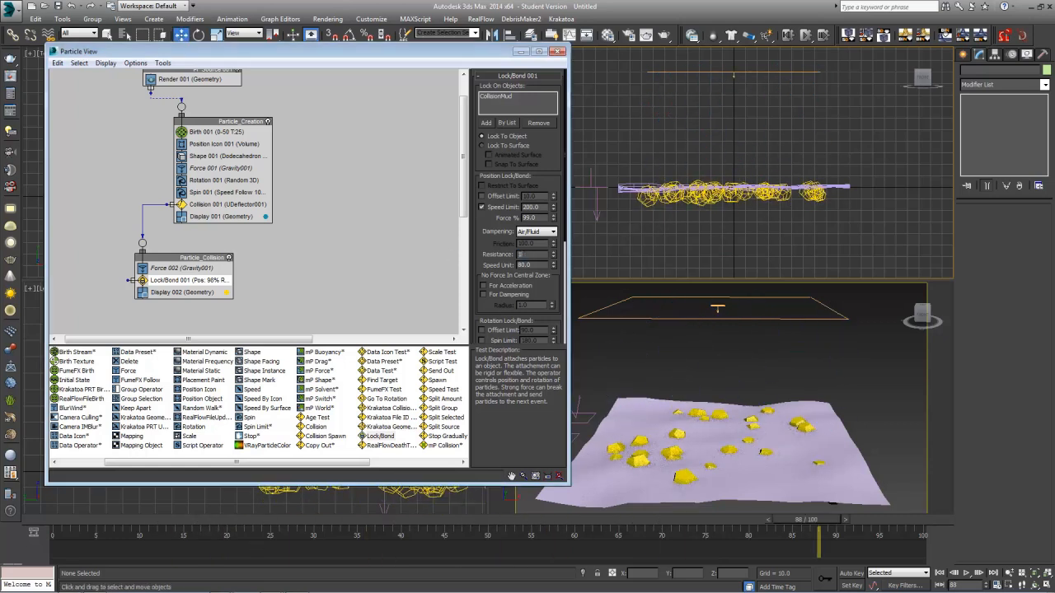
pyautogui.press('Return')
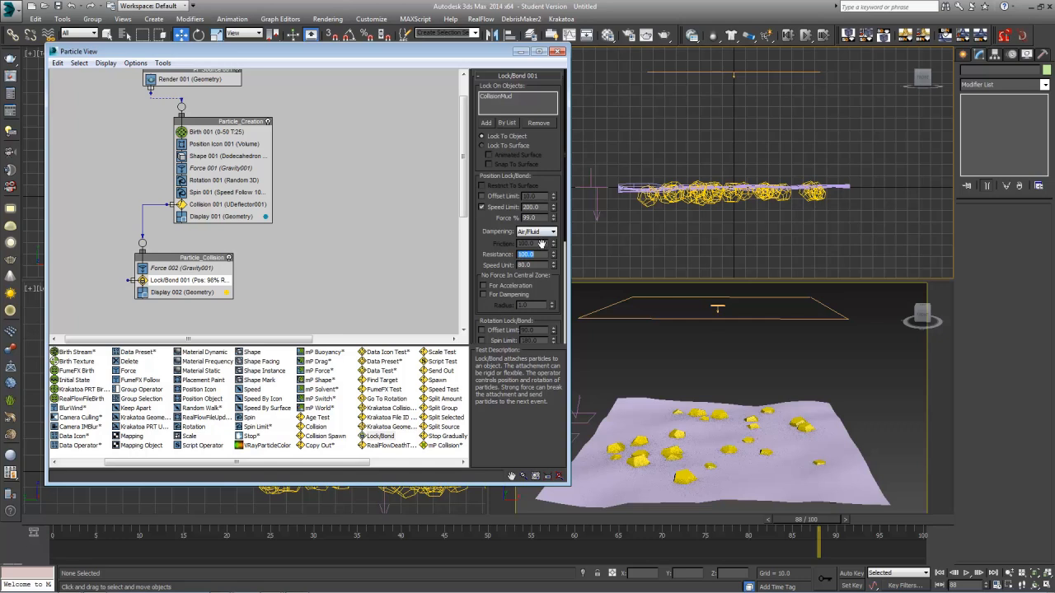
pyautogui.moveTo(78, 520); pyautogui.dragTo(601, 562)
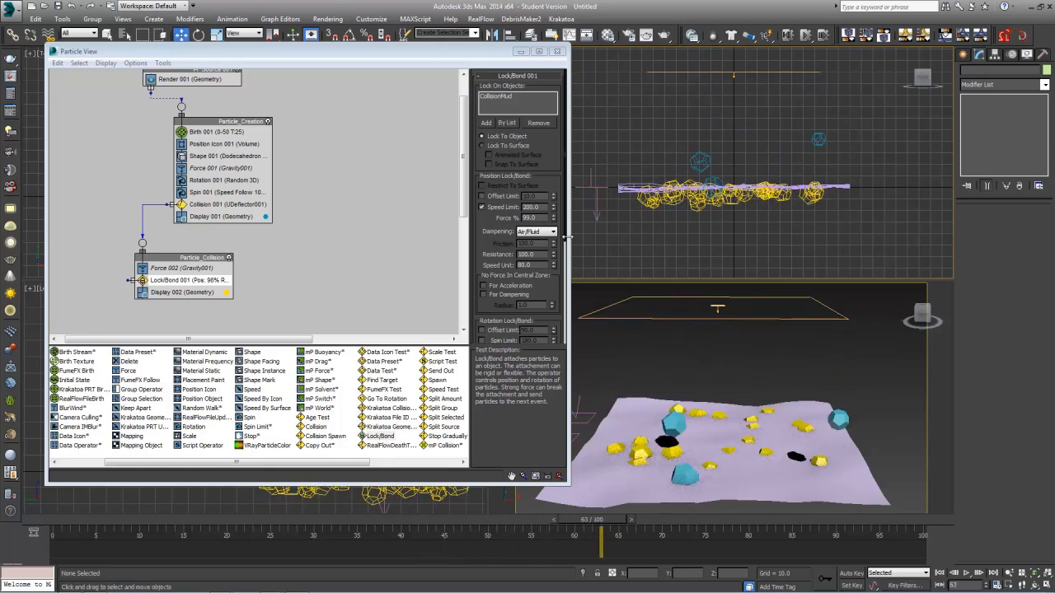
# Step: Set the Lock/Bond position Force to 71%, preview the result through frame 100, and set the Speed Limit to 3250
pyautogui.moveTo(554, 221); pyautogui.dragTo(558, 250)
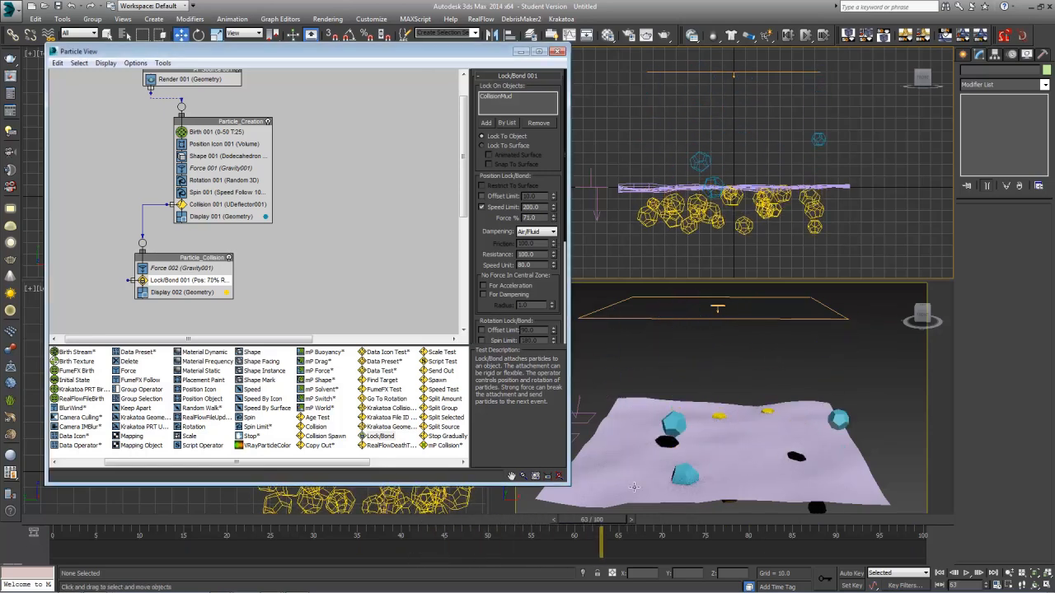
pyautogui.moveTo(598, 520); pyautogui.dragTo(927, 540)
pyautogui.press('/')
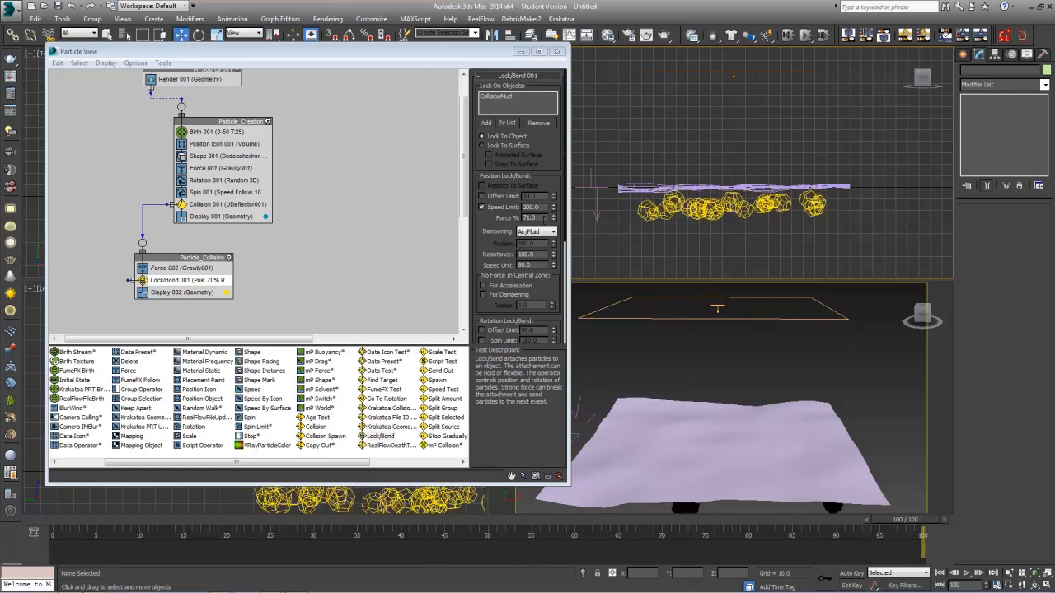
pyautogui.moveTo(540, 218); pyautogui.dragTo(525, 4)
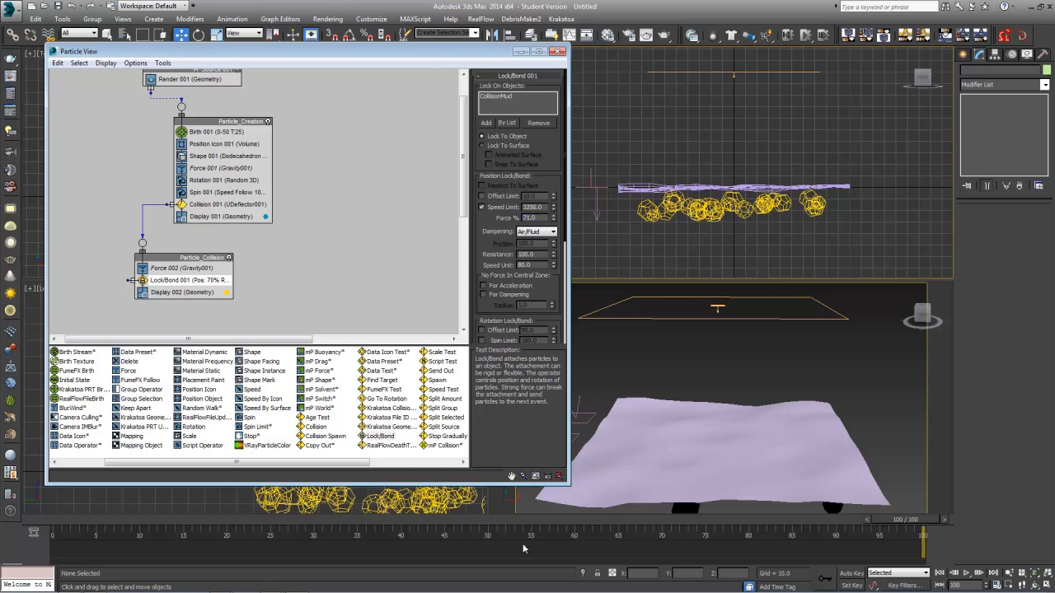
# Step: Preview the particle motion along the timeline, and set the Lock/Bond Speed Limit to 100 and position Force to 80%
pyautogui.moveTo(74, 520); pyautogui.dragTo(948, 489)
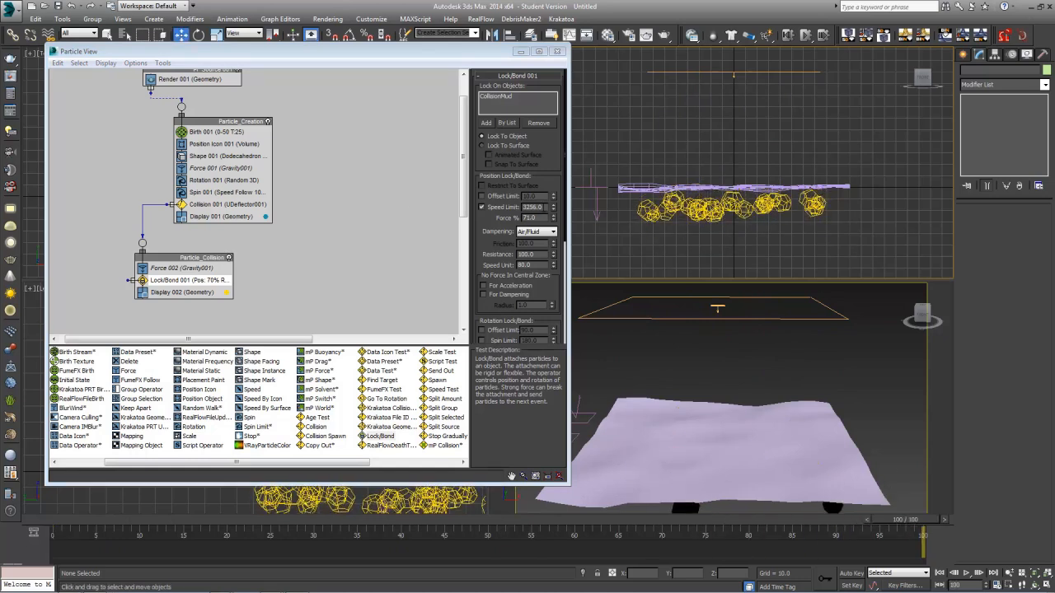
pyautogui.moveTo(544, 208); pyautogui.dragTo(524, 208)
pyautogui.write('100')
pyautogui.press('Tab')
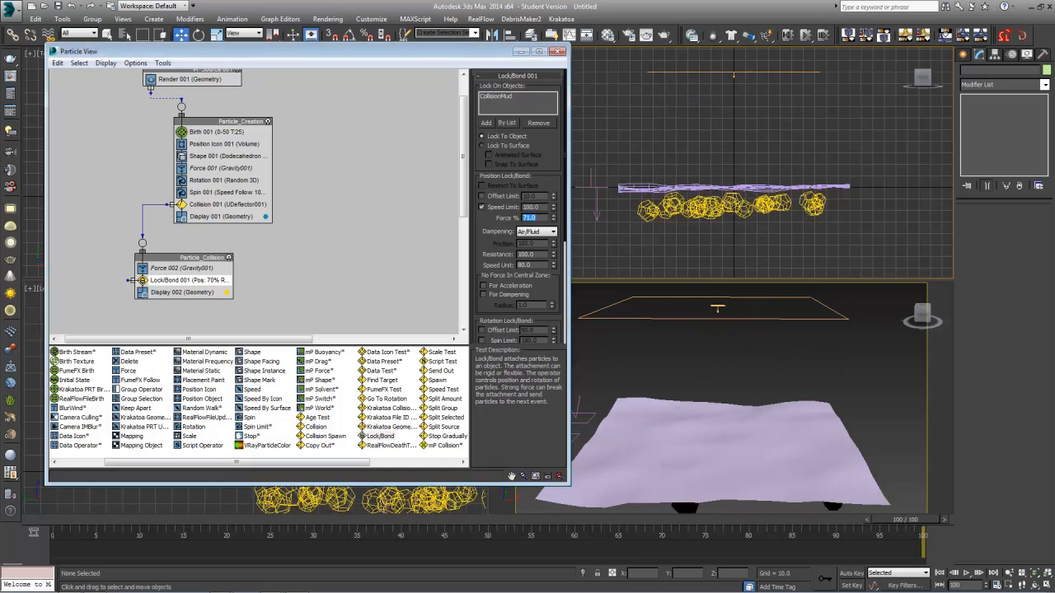
pyautogui.write('80')
pyautogui.press('Return')
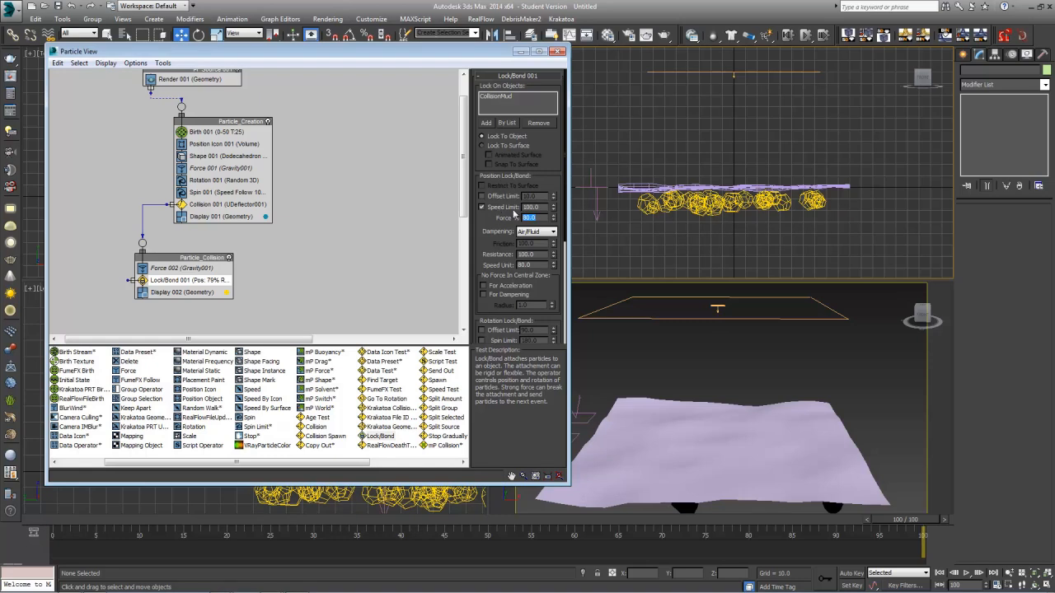
# Step: Try Lock/Bond position Force values of 98% and 95%, scrubbing the timeline to compare how the particles sink
pyautogui.write('98')
pyautogui.press('Return')
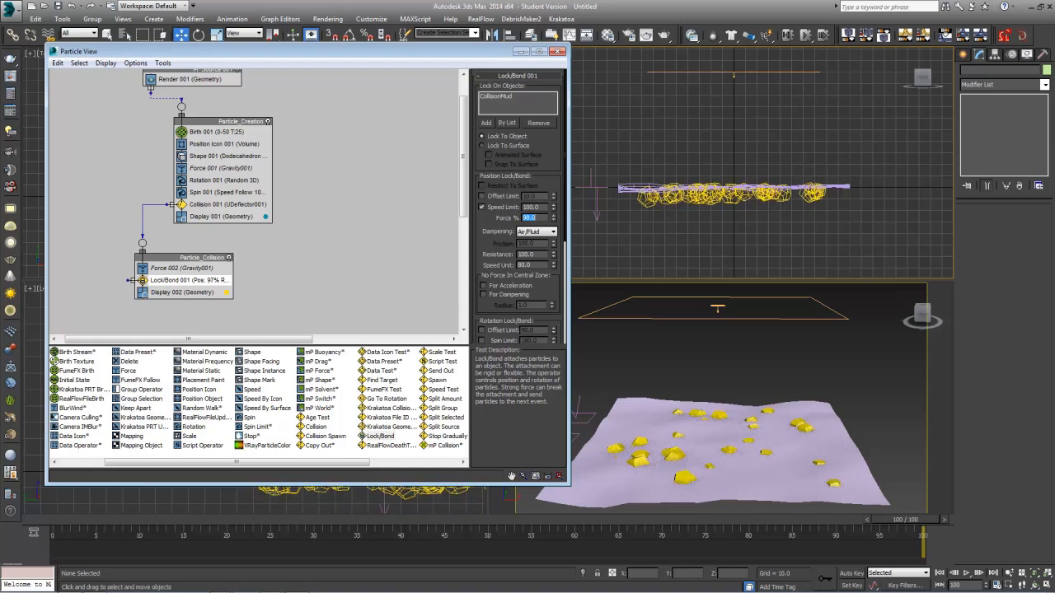
pyautogui.moveTo(912, 522); pyautogui.dragTo(961, 505)
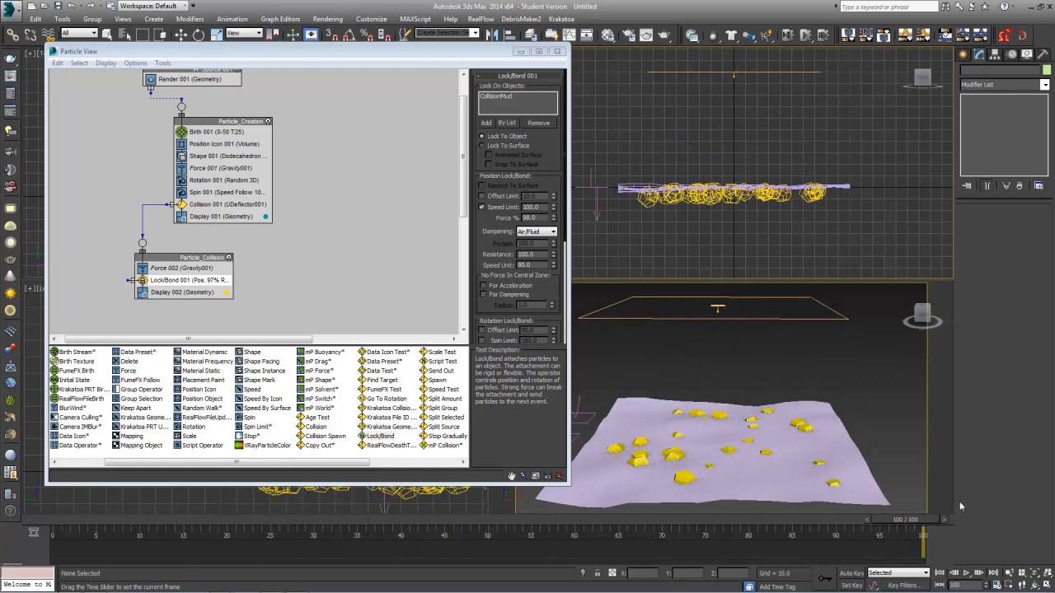
pyautogui.moveTo(539, 218); pyautogui.dragTo(497, 219)
pyautogui.write('95')
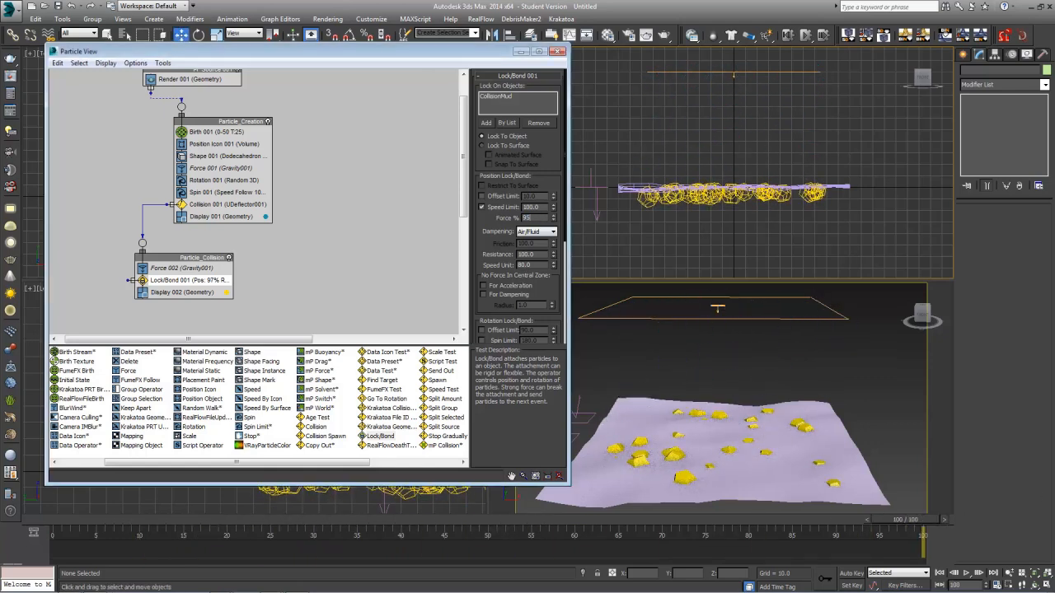
pyautogui.press('Return')
pyautogui.moveTo(60, 522); pyautogui.dragTo(934, 502)
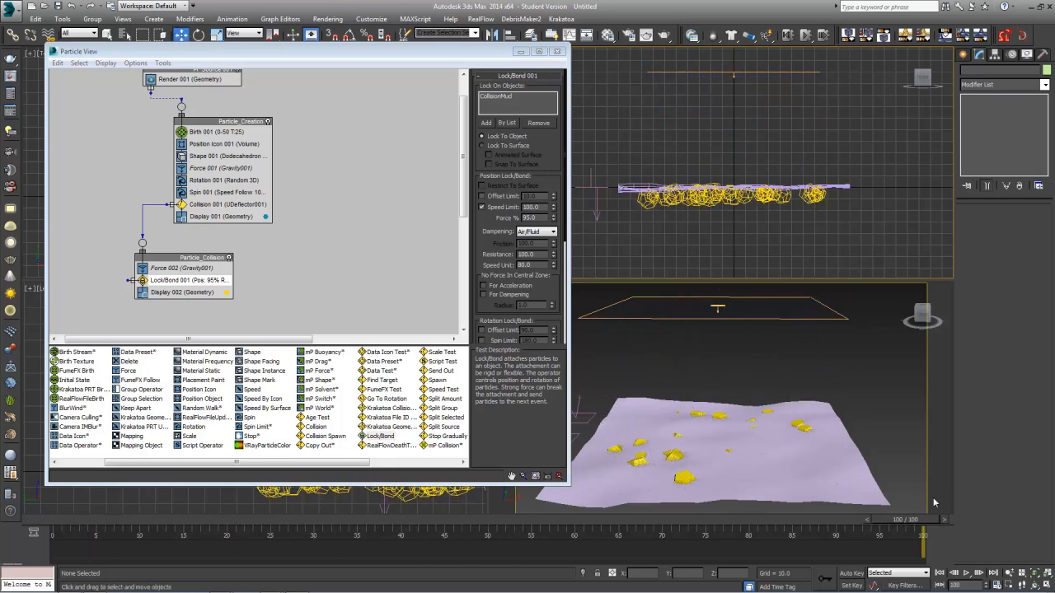
# Step: Set the Lock/Bond position Force to 99% and the Speed Limit to 200, previewing the particles through frame 100
pyautogui.doubleClick(531, 217)
pyautogui.write('98')
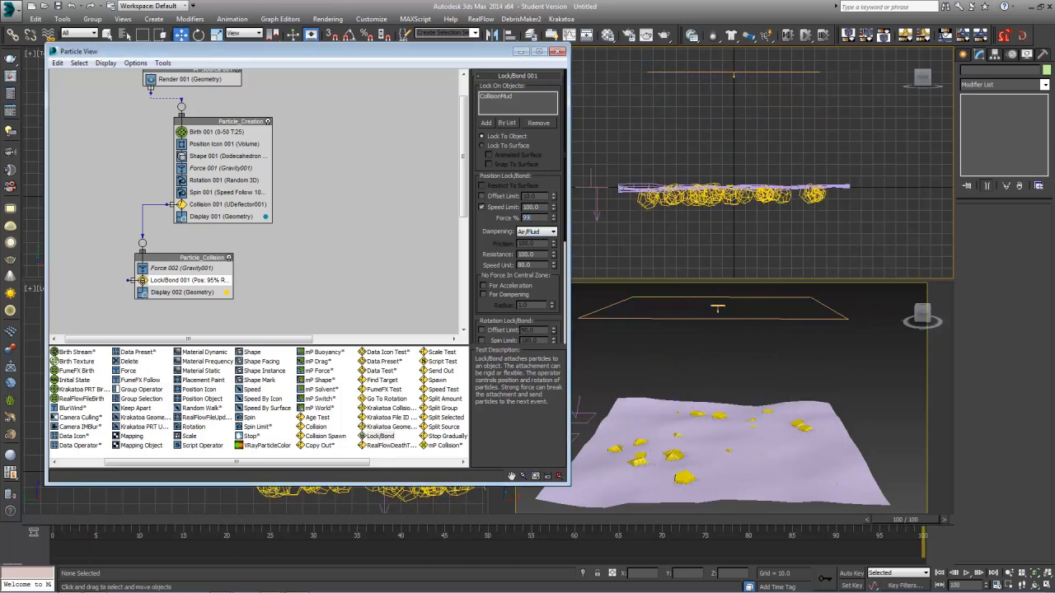
pyautogui.press('Return')
pyautogui.click(868, 472)
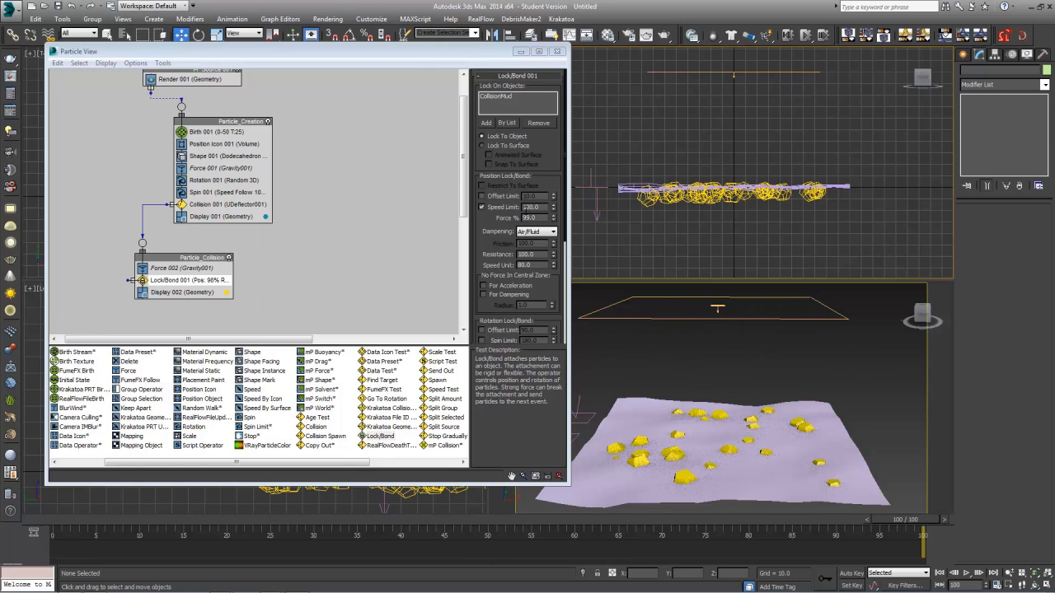
pyautogui.moveTo(527, 207); pyautogui.dragTo(497, 211)
pyautogui.write('2')
pyautogui.press('Return')
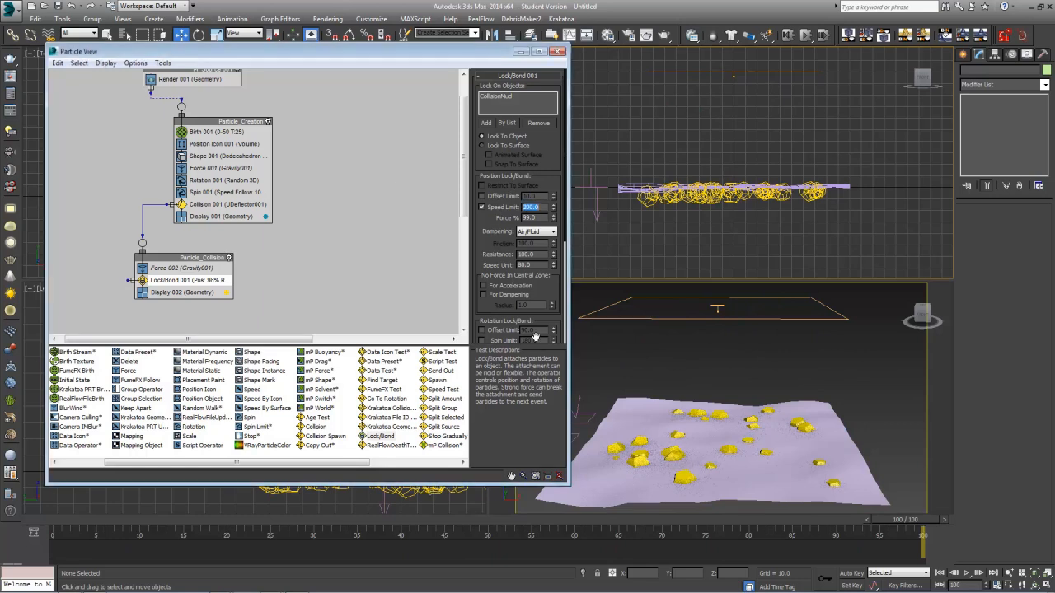
pyautogui.moveTo(903, 515)
pyautogui.mouseDown()
pyautogui.moveTo(223, 518)
pyautogui.moveTo(923, 516)
pyautogui.mouseUp()
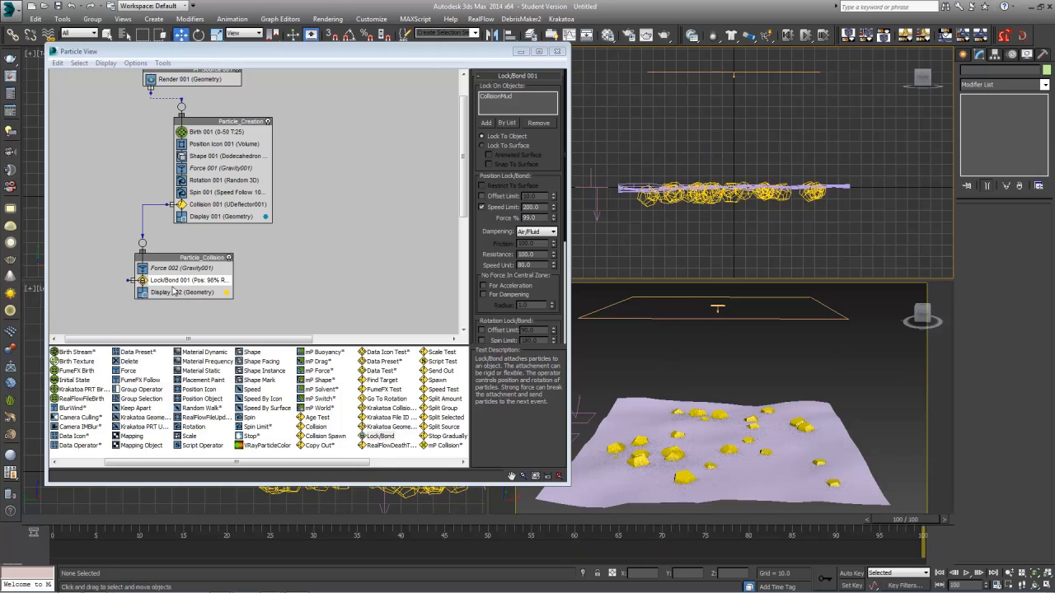
# Step: Add a Spawn test between Lock/Bond 001 and Display 002 in the Particle_Collision event and show its parameters
pyautogui.moveTo(196, 277); pyautogui.dragTo(206, 244, button='middle')
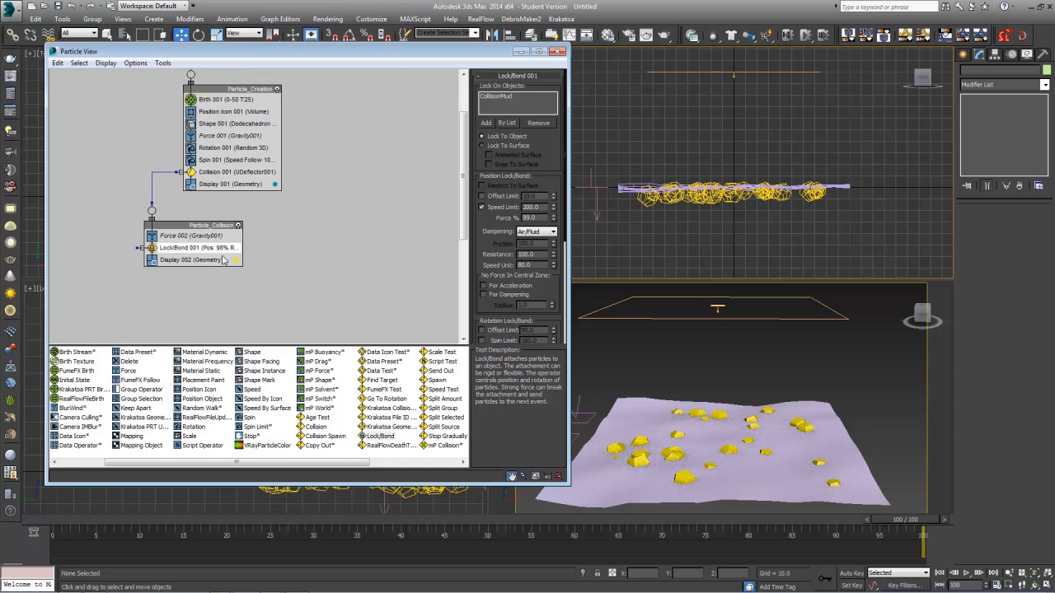
pyautogui.moveTo(905, 520); pyautogui.dragTo(534, 520)
pyautogui.moveTo(575, 480); pyautogui.dragTo(139, 66)
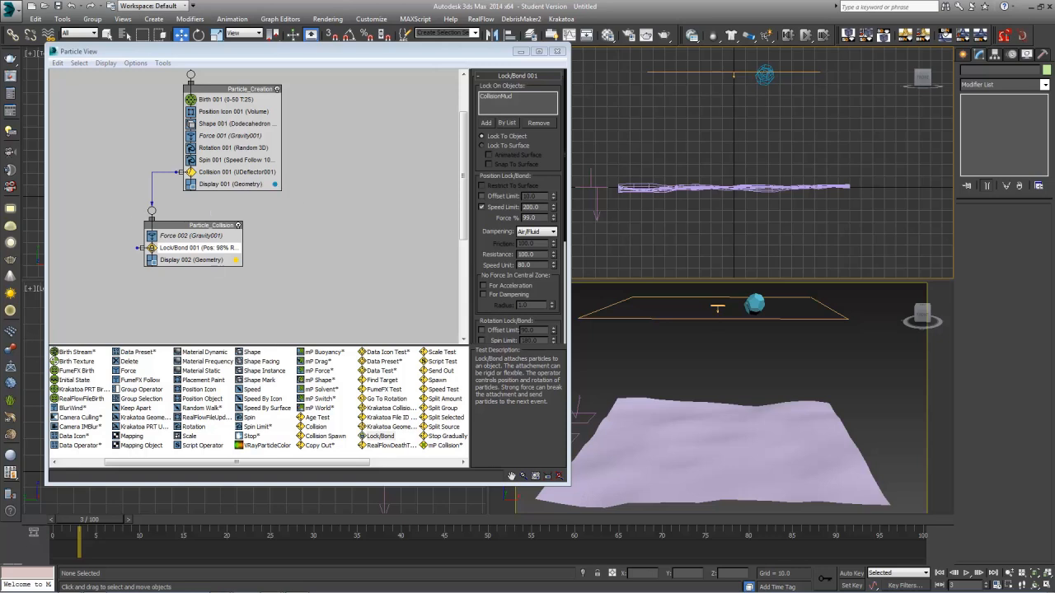
pyautogui.click(432, 380)
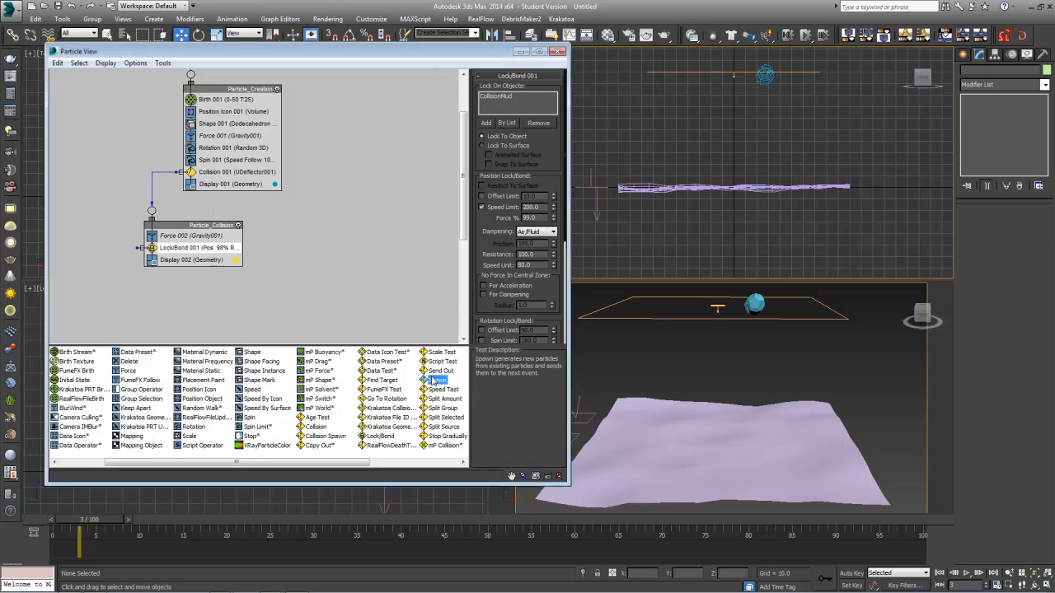
pyautogui.moveTo(431, 380); pyautogui.dragTo(183, 257)
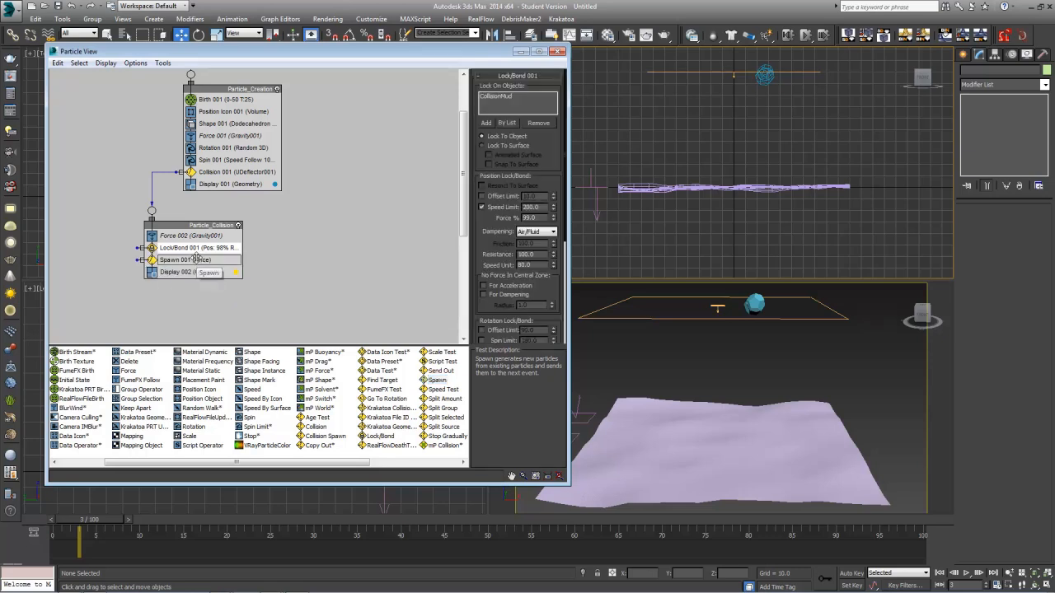
pyautogui.click(196, 259)
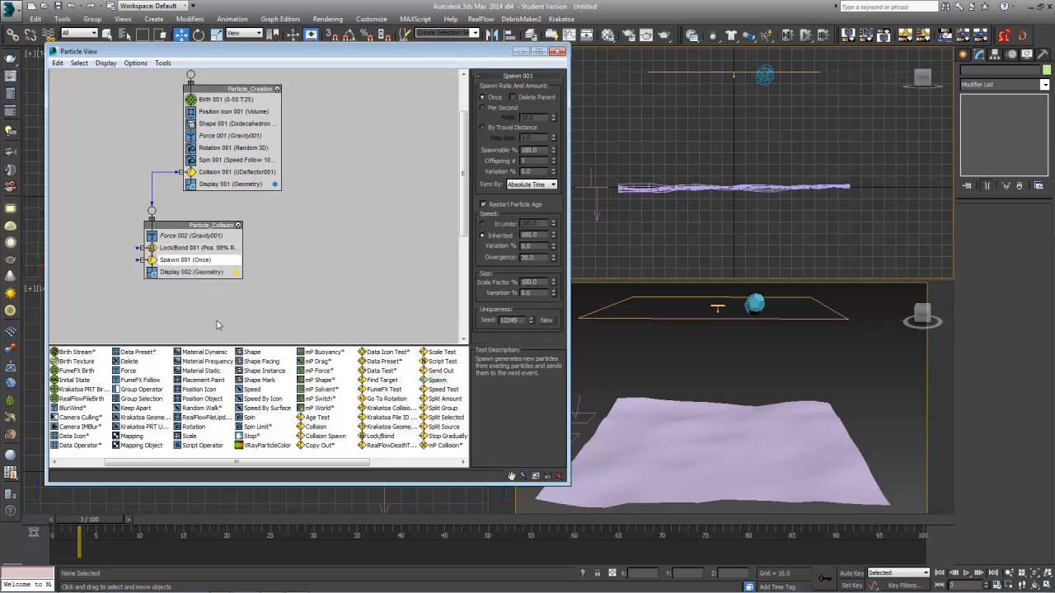
# Step: Return the timeline to frame 0 and shift the Particle View window away from the main toolbar
pyautogui.moveTo(80, 522); pyautogui.dragTo(1, 570)
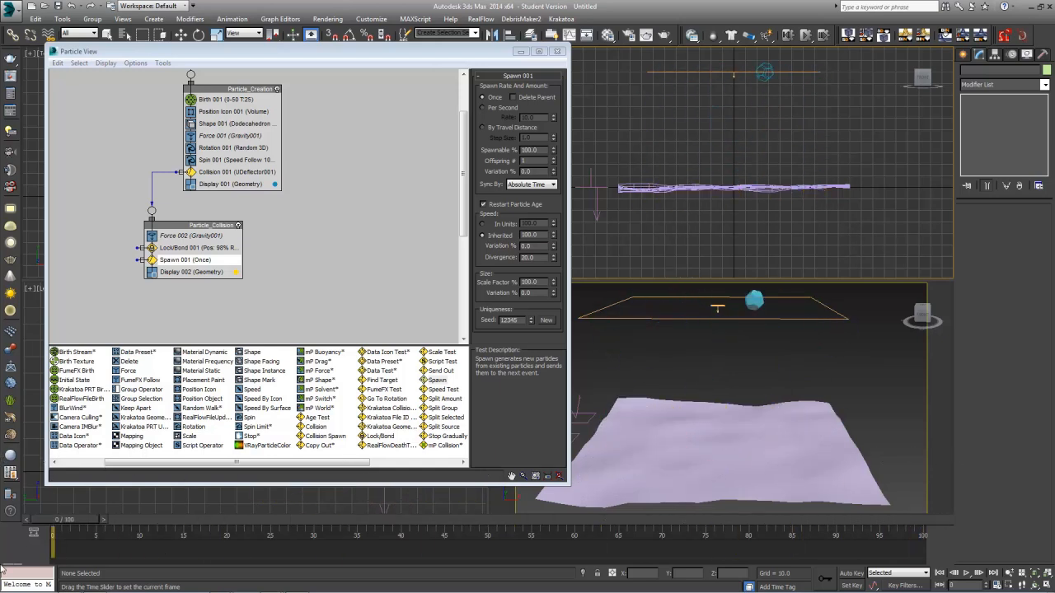
pyautogui.press('w')
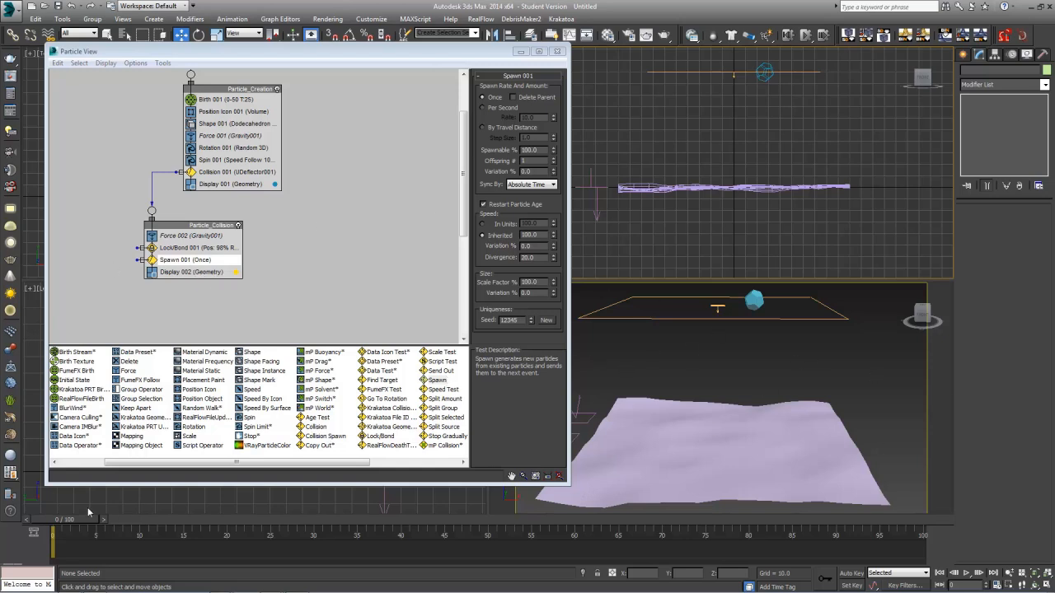
pyautogui.moveTo(56, 521); pyautogui.dragTo(1, 525)
pyautogui.moveTo(66, 523); pyautogui.dragTo(2, 560)
pyautogui.moveTo(382, 51); pyautogui.dragTo(434, 75)
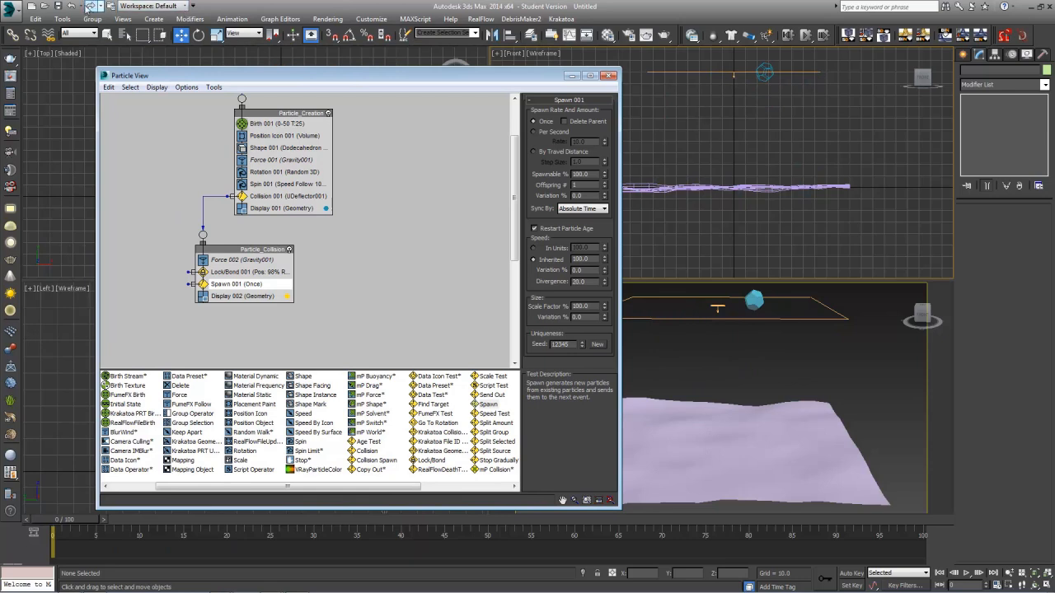
# Step: Save the scene to the Desktop as a 3ds Max file named sludge
pyautogui.click(57, 6)
pyautogui.click(31, 104)
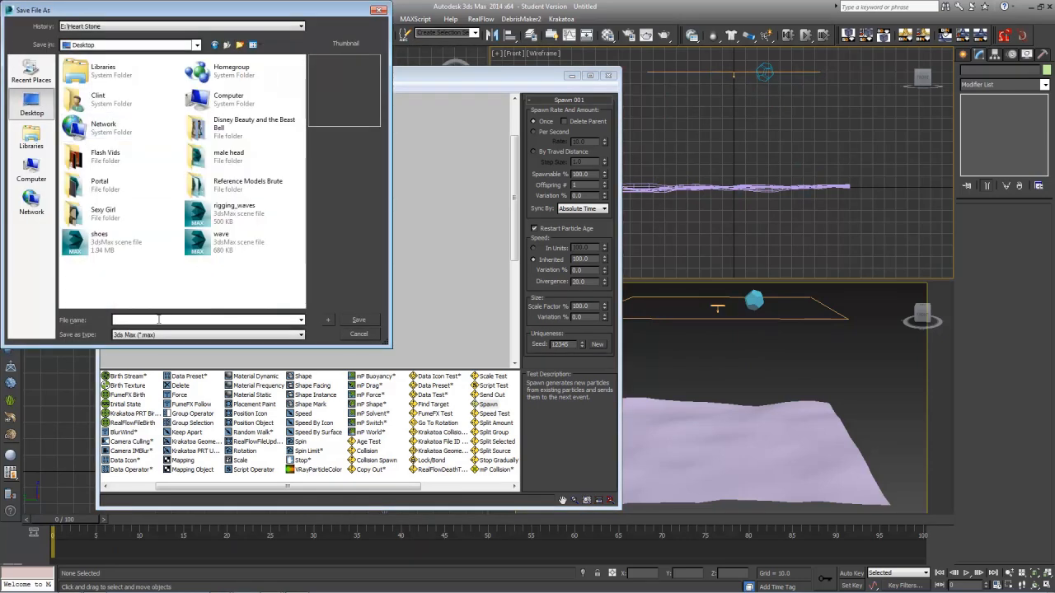
pyautogui.write('sludge')
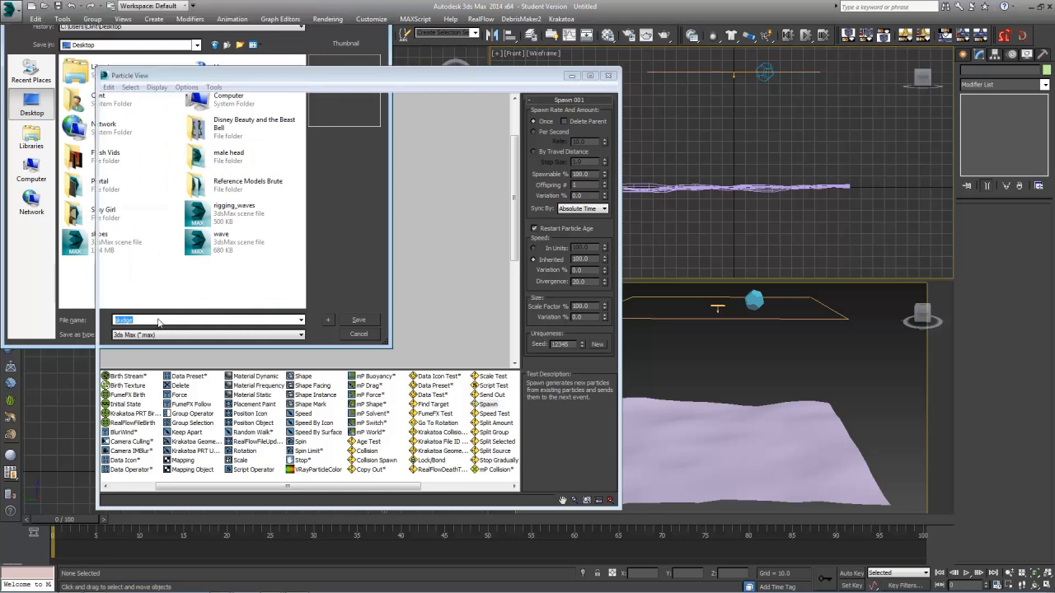
pyautogui.press('Return')
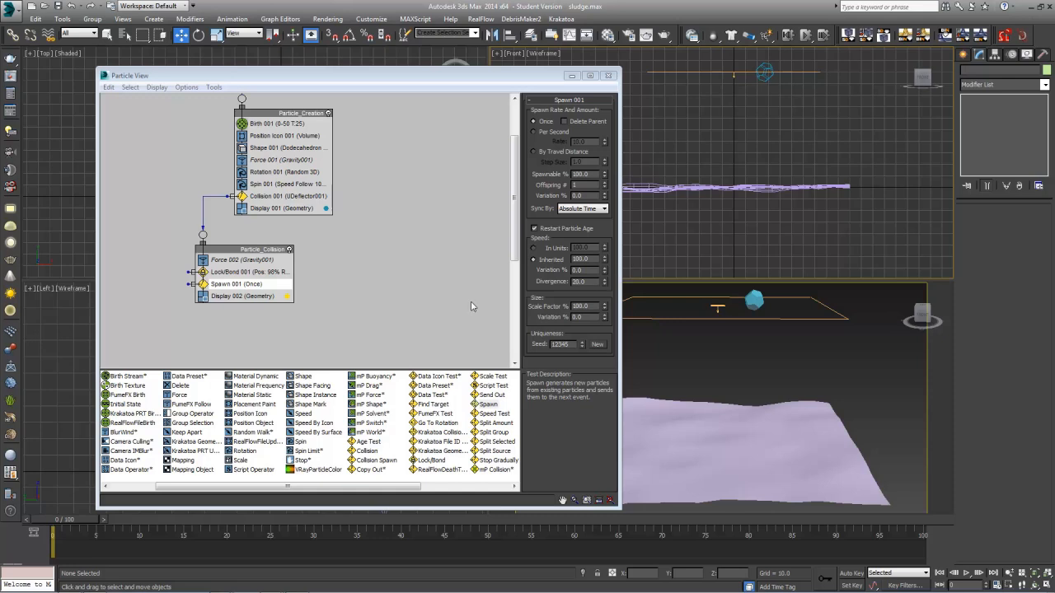
pyautogui.moveTo(407, 251); pyautogui.dragTo(358, 255, button='middle')
pyautogui.scroll(1, 309, 358)
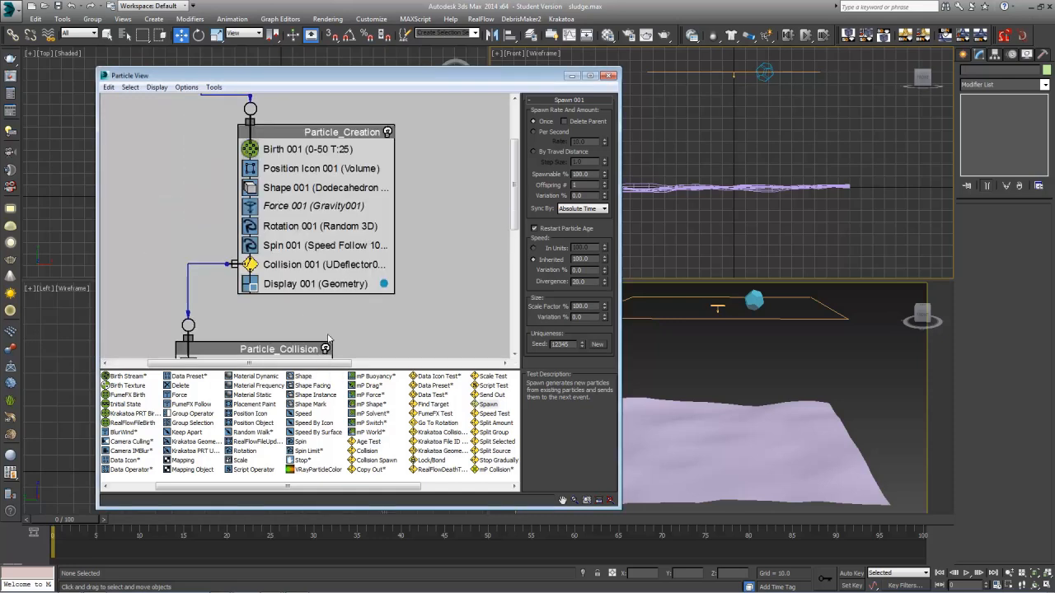
pyautogui.scroll(-1, 327, 334)
pyautogui.moveTo(327, 338); pyautogui.dragTo(316, 297, button='middle')
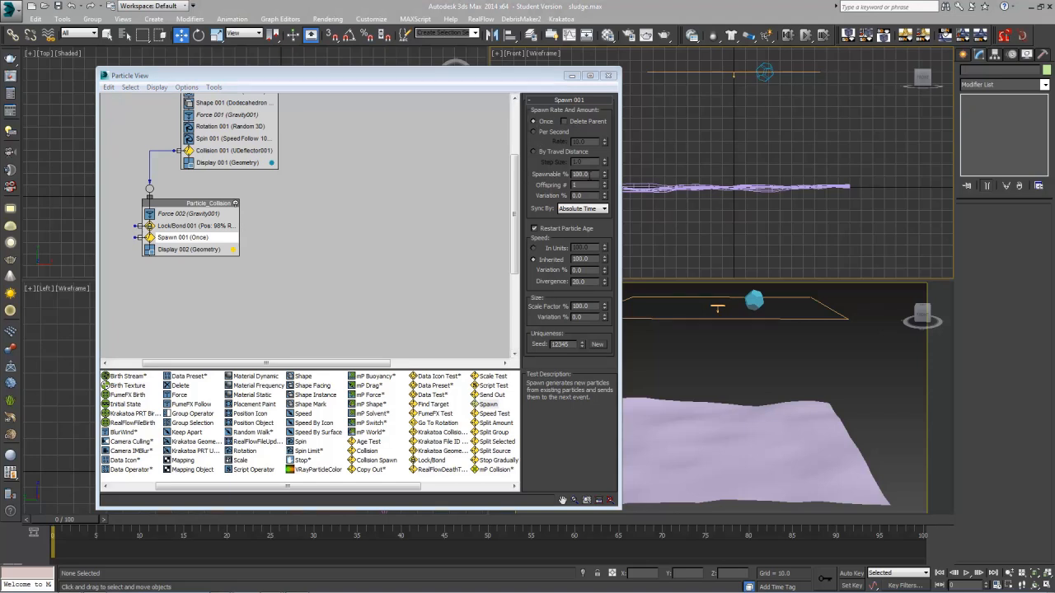
# Step: Configure the Spawn test in the Particle_Collision event with 100% spawnable, 35 offspring and 15% variation
pyautogui.moveTo(590, 174); pyautogui.dragTo(519, 173)
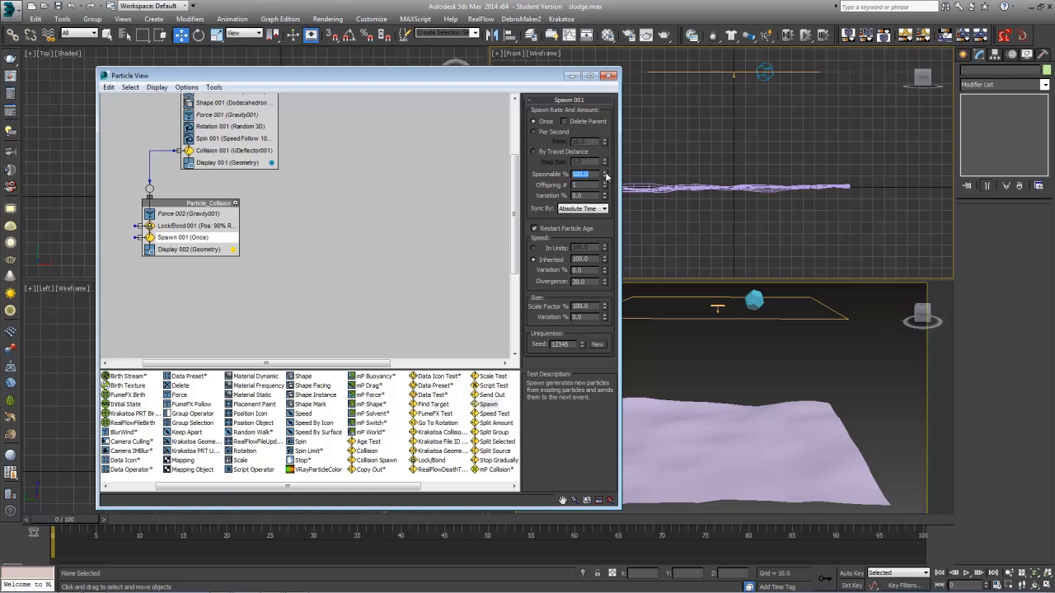
pyautogui.moveTo(607, 176); pyautogui.dragTo(499, 166)
pyautogui.write('100')
pyautogui.doubleClick(577, 185)
pyautogui.press('Tab')
pyautogui.write('15')
# Step: Scrub the animation to frame 19, inspect the spawned particles up close in the Front view, and return to frame 0
pyautogui.moveTo(63, 520); pyautogui.dragTo(227, 536)
pyautogui.scroll(10, 783, 209)
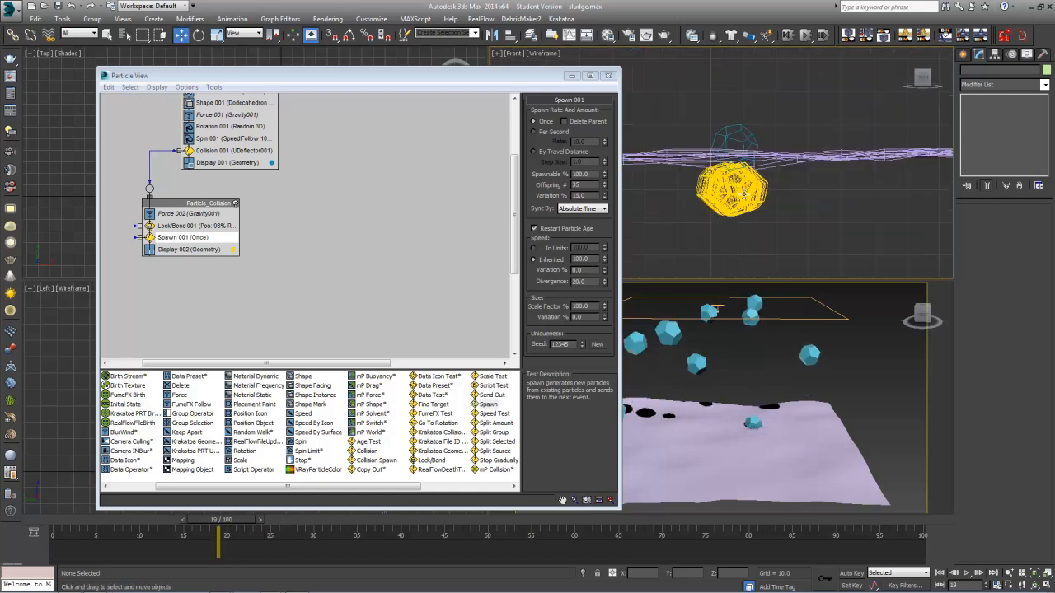
pyautogui.click(592, 190)
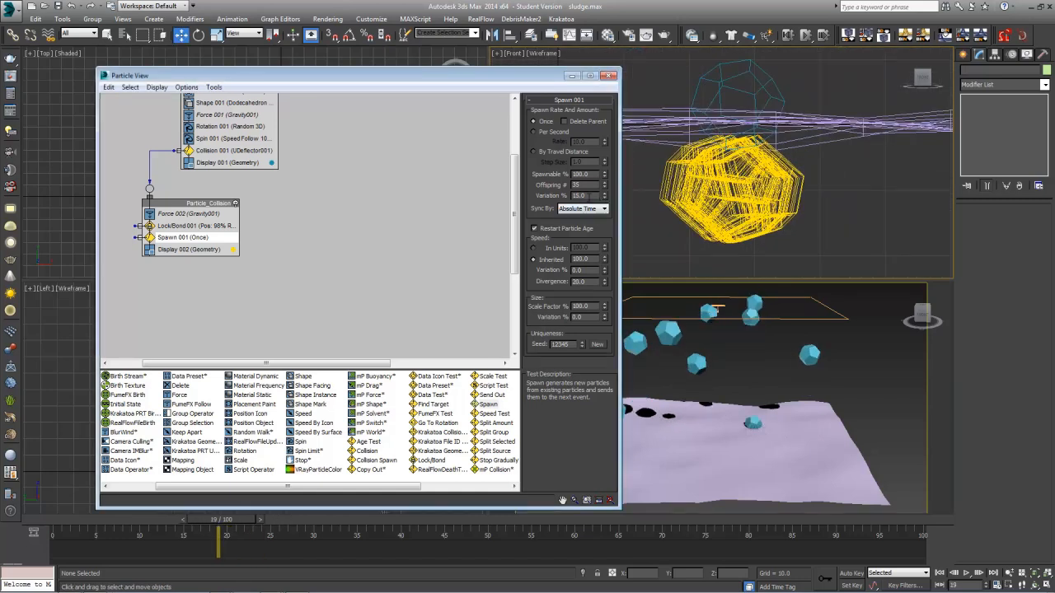
pyautogui.click(61, 523)
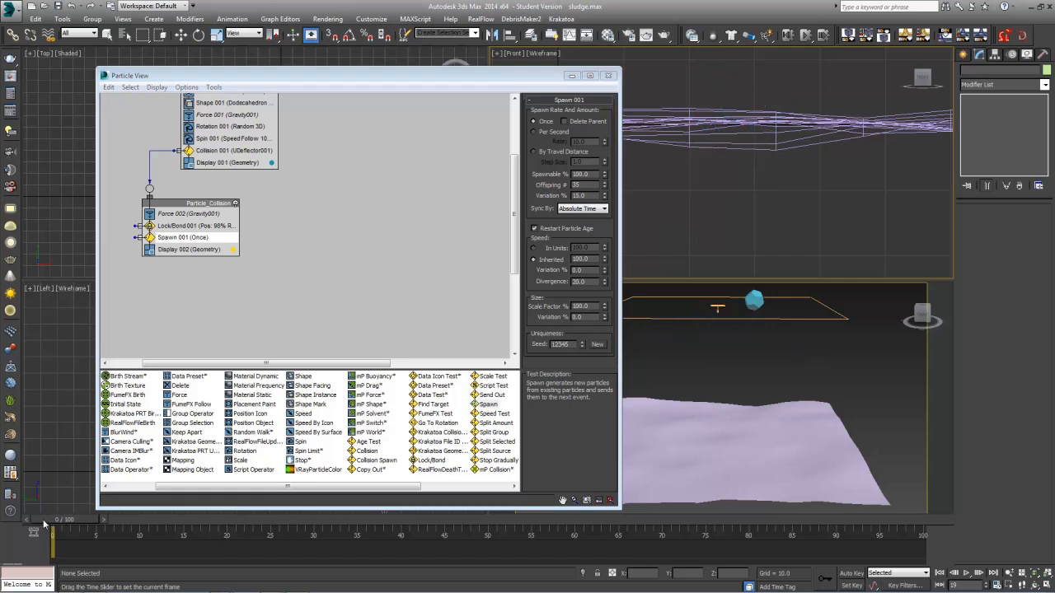
pyautogui.scroll(-10, 767, 220)
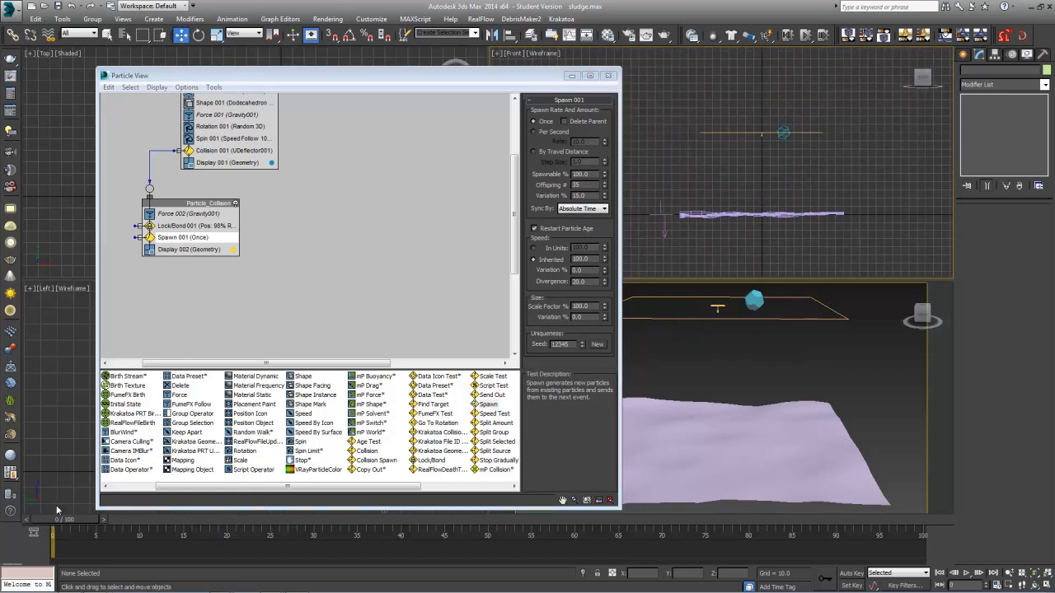
pyautogui.moveTo(54, 531)
pyautogui.mouseDown()
pyautogui.moveTo(435, 523)
pyautogui.moveTo(43, 521)
pyautogui.mouseUp()
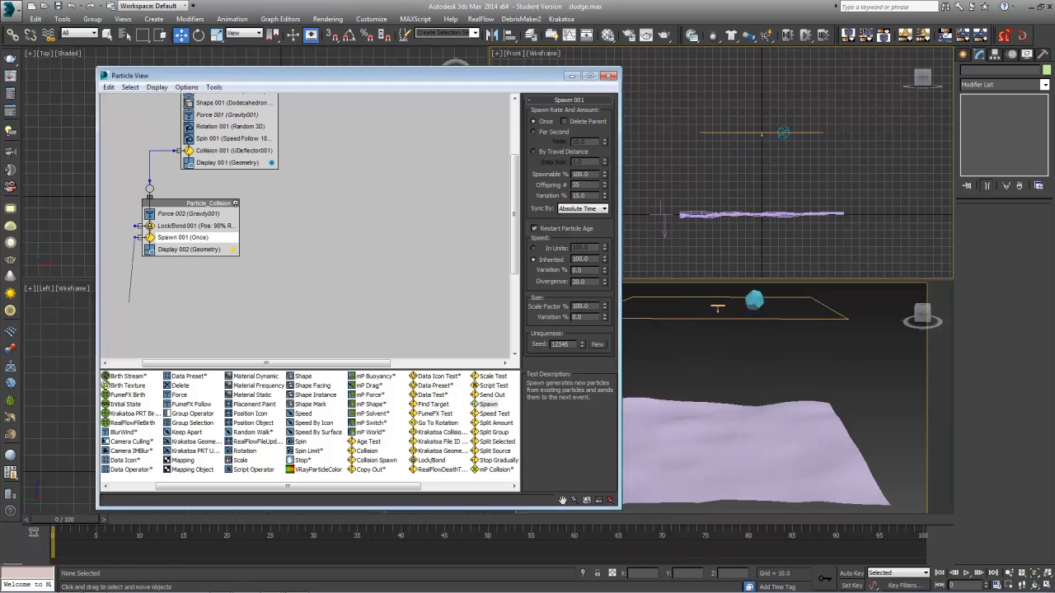
# Step: Clone the collision event's gravity Force operator as an instance into a new event and wire the Spawn test to that event
pyautogui.click(130, 289)
pyautogui.press('w')
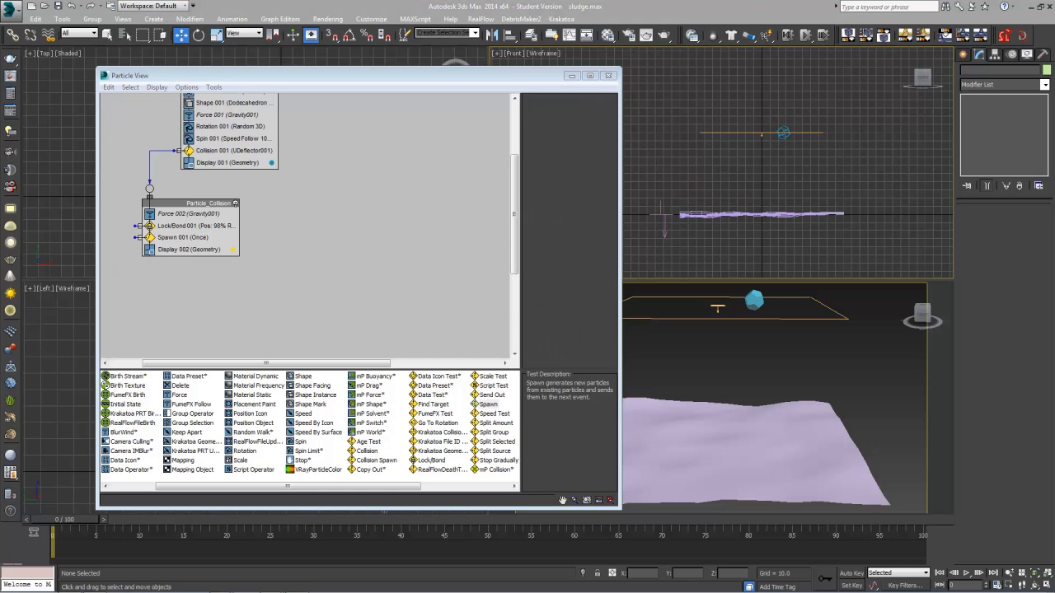
pyautogui.click(177, 213)
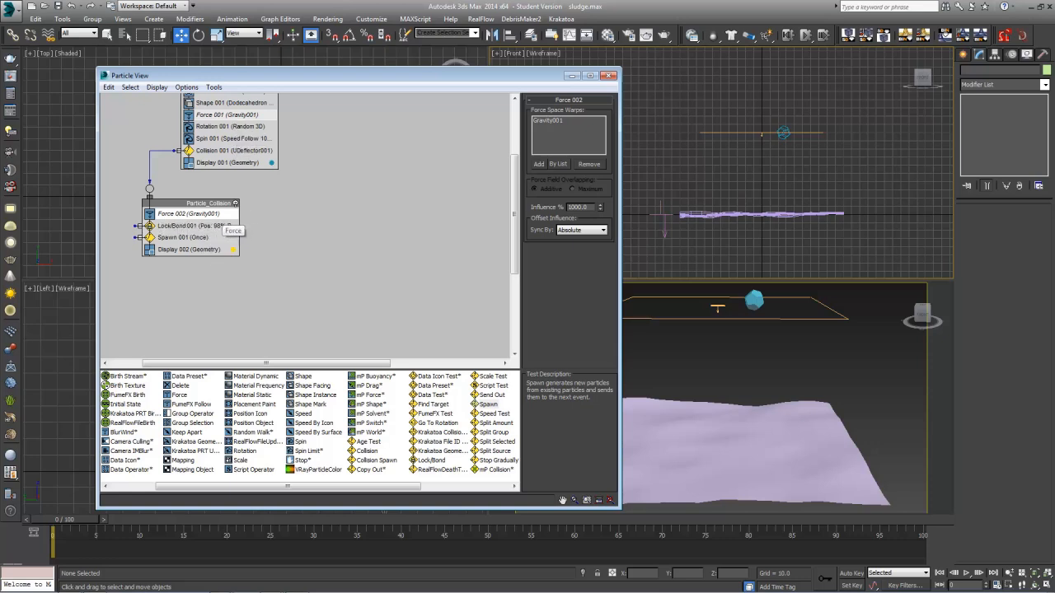
pyautogui.keyDown('shift'); pyautogui.moveTo(189, 214); pyautogui.dragTo(175, 305); pyautogui.keyUp('shift')
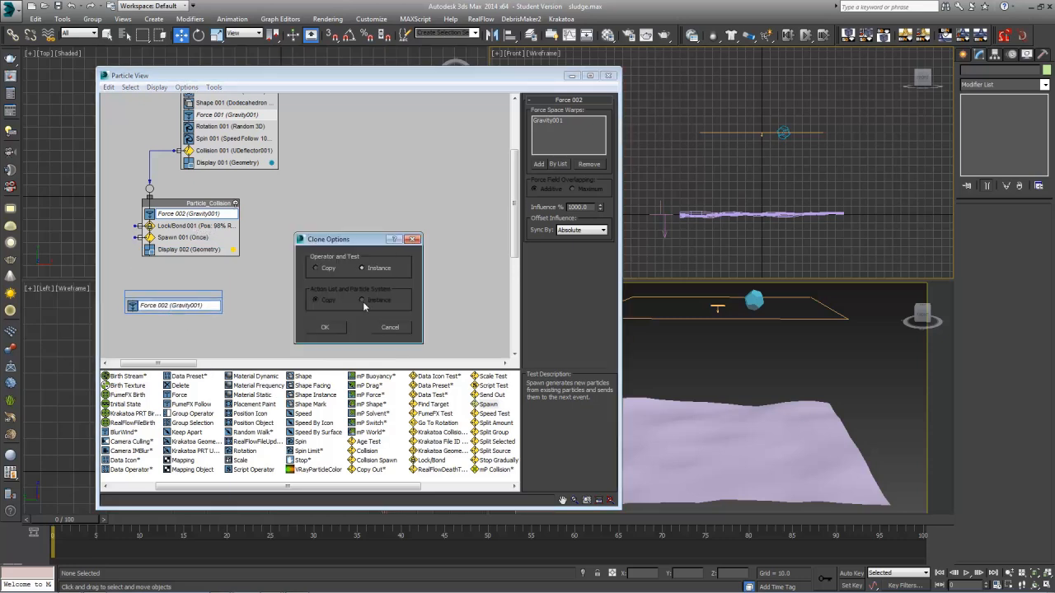
pyautogui.click(325, 327)
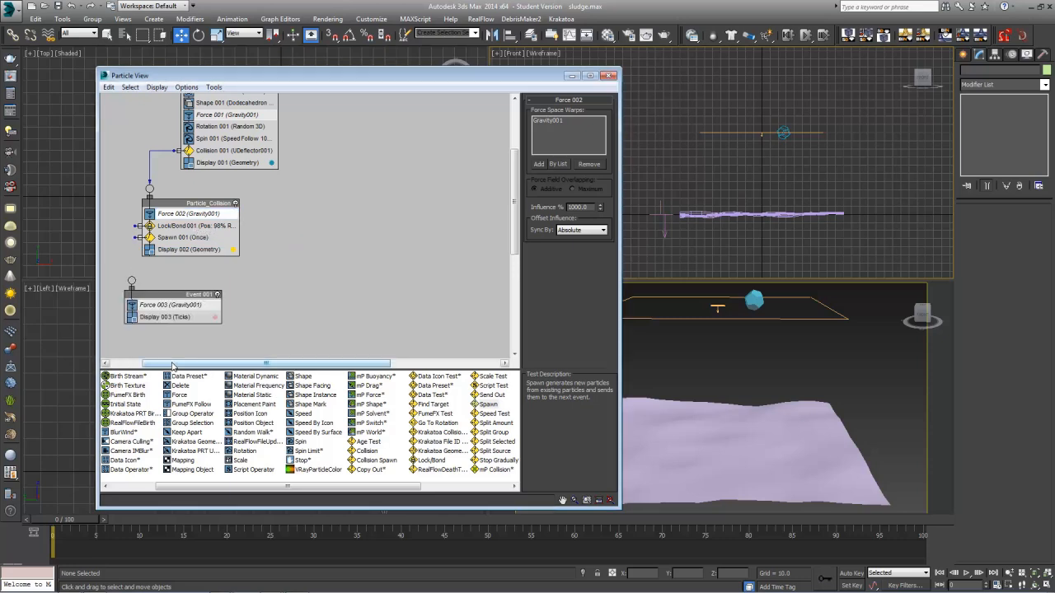
pyautogui.moveTo(137, 237); pyautogui.dragTo(132, 281)
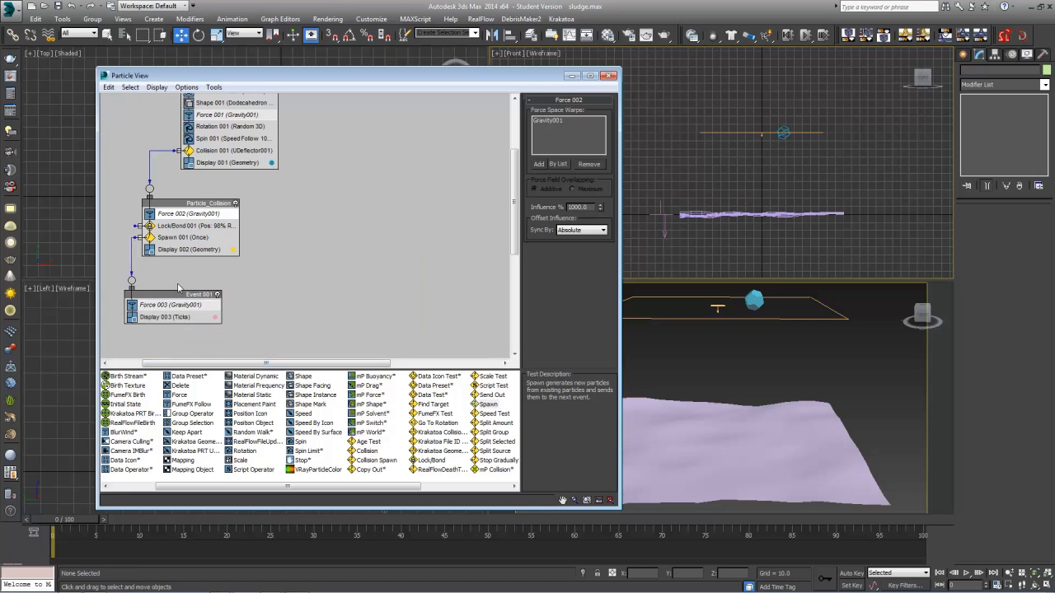
# Step: Set the new event's Display operator to show particles as Geometry in red
pyautogui.click(214, 303)
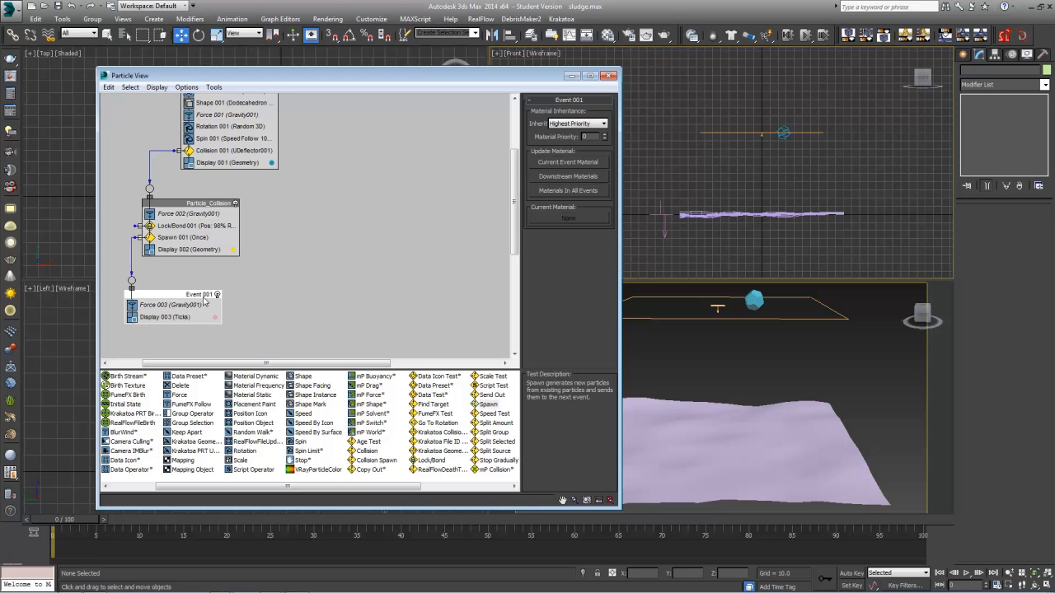
pyautogui.click(173, 317)
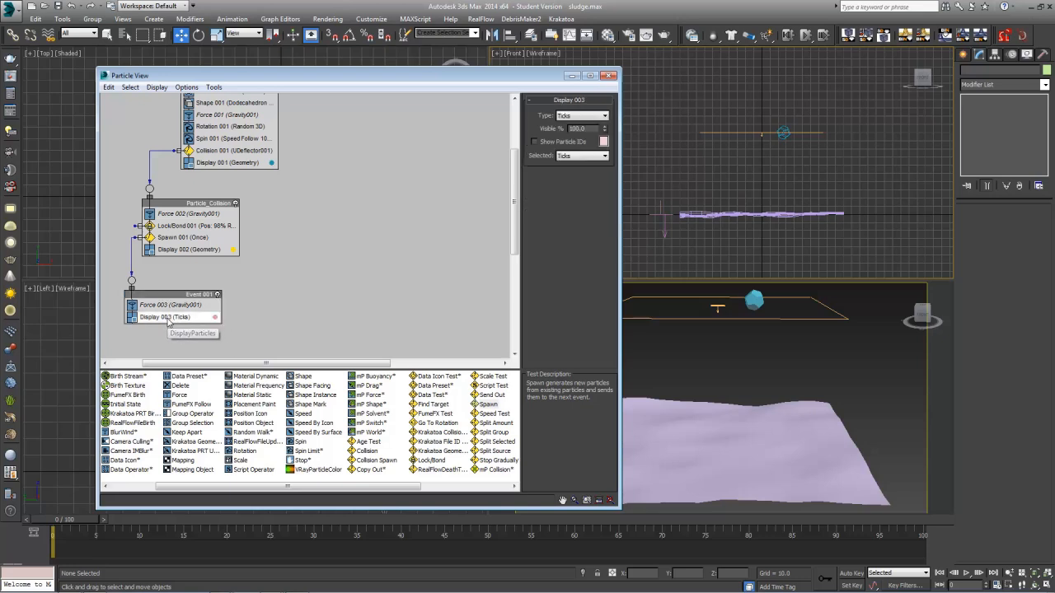
pyautogui.click(572, 115)
pyautogui.click(577, 179)
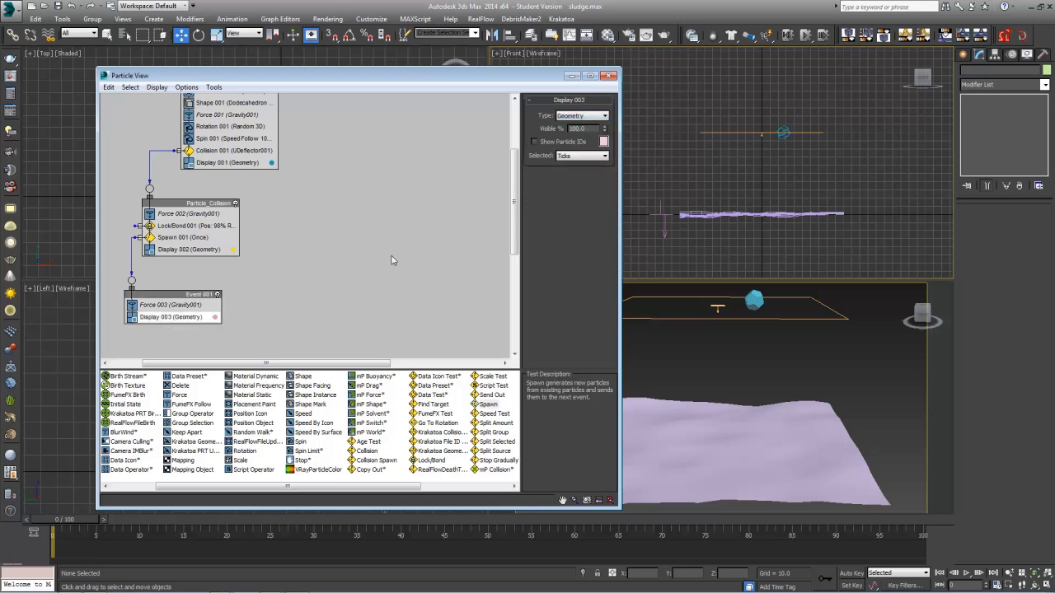
pyautogui.click(604, 141)
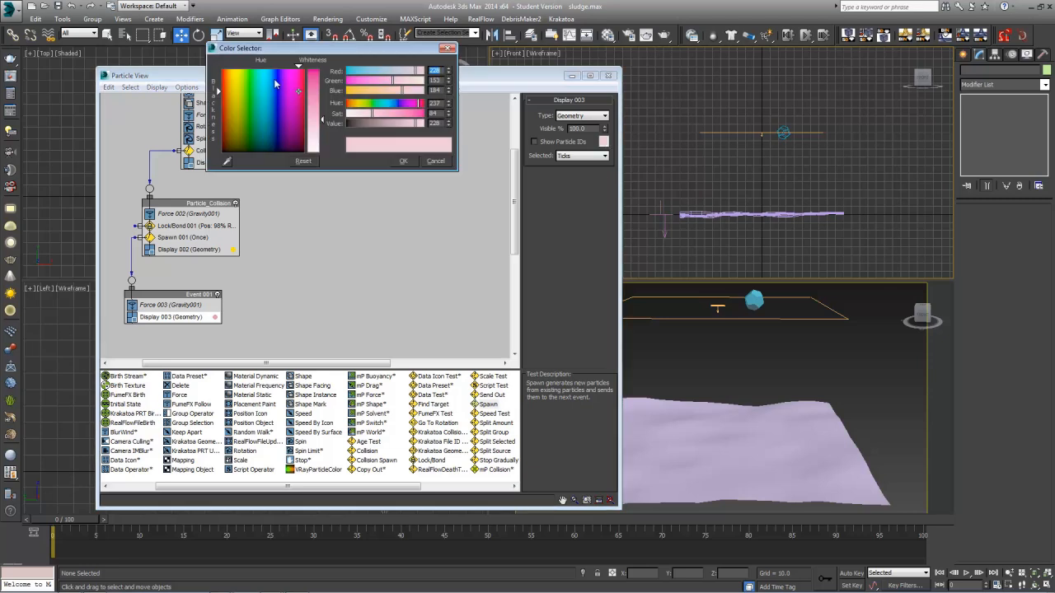
pyautogui.click(221, 69)
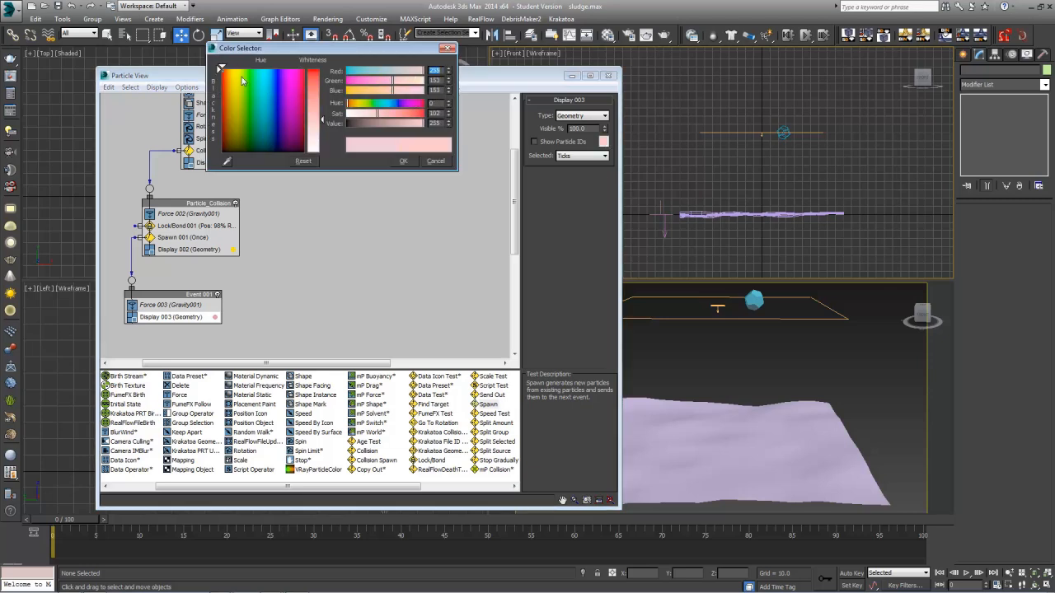
pyautogui.click(400, 162)
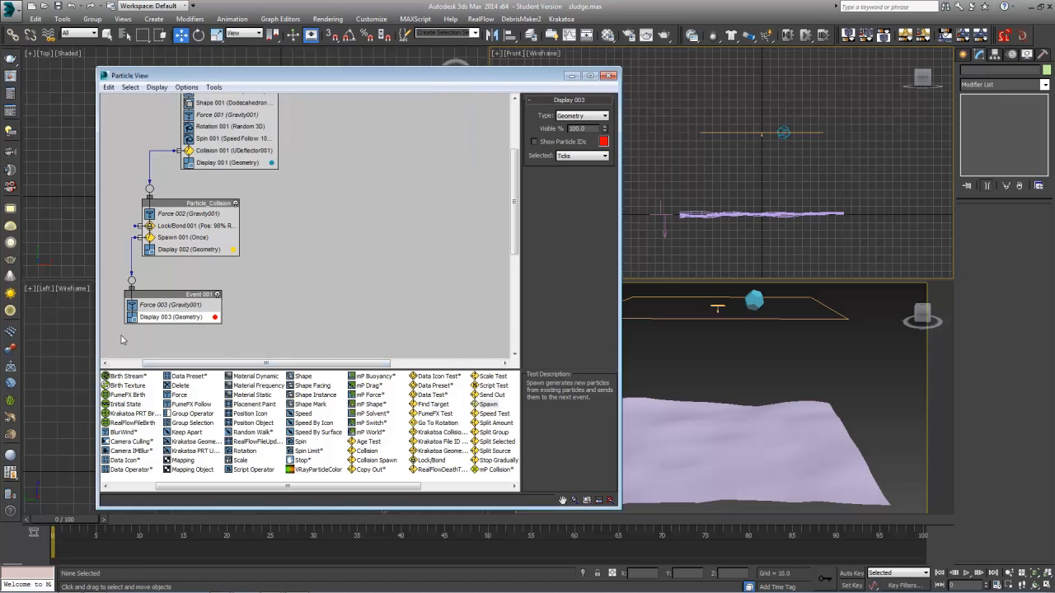
# Step: Rename the new event containing the cloned Force operator as SplashEvent
pyautogui.click(205, 297)
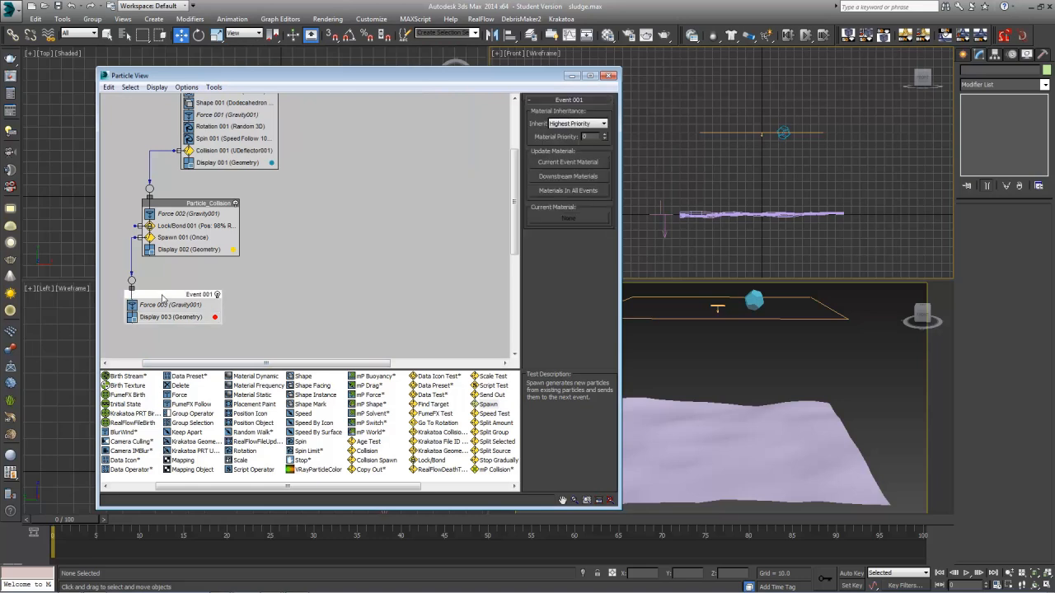
pyautogui.rightClick(204, 295)
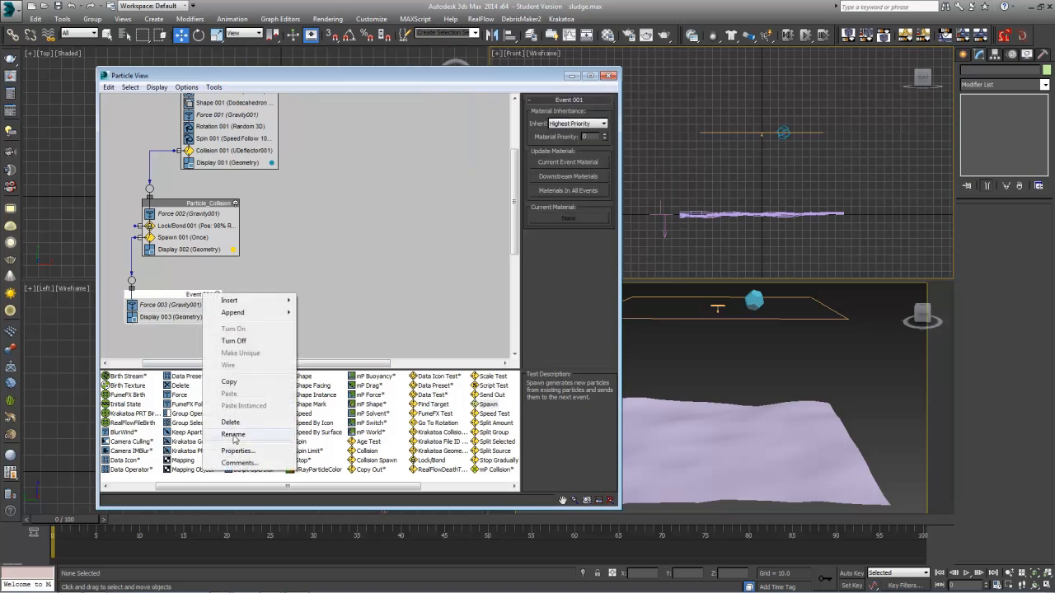
pyautogui.click(234, 434)
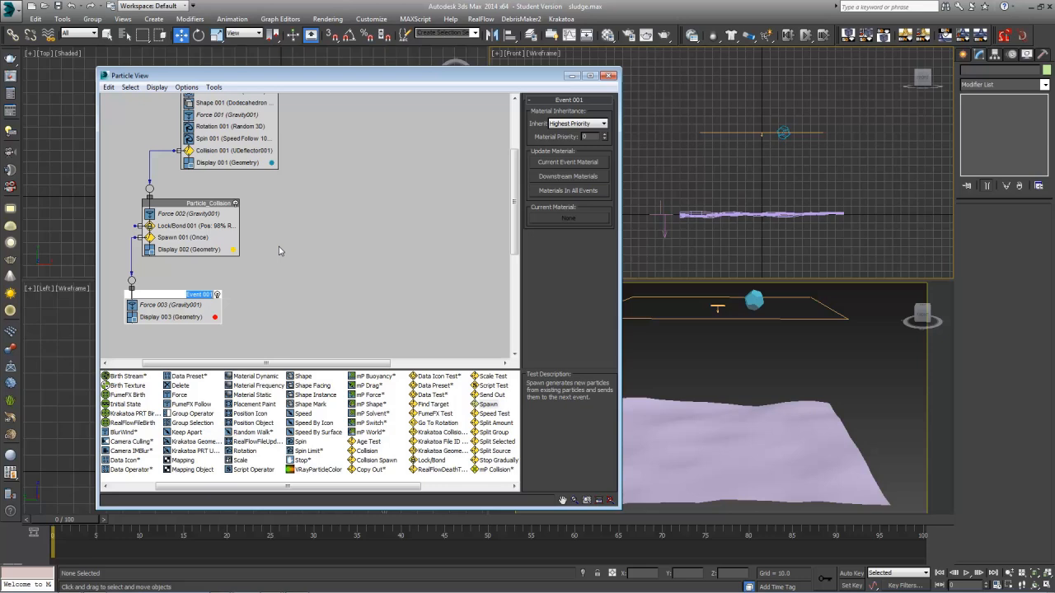
pyautogui.write('SplashEvent')
pyautogui.press('Return')
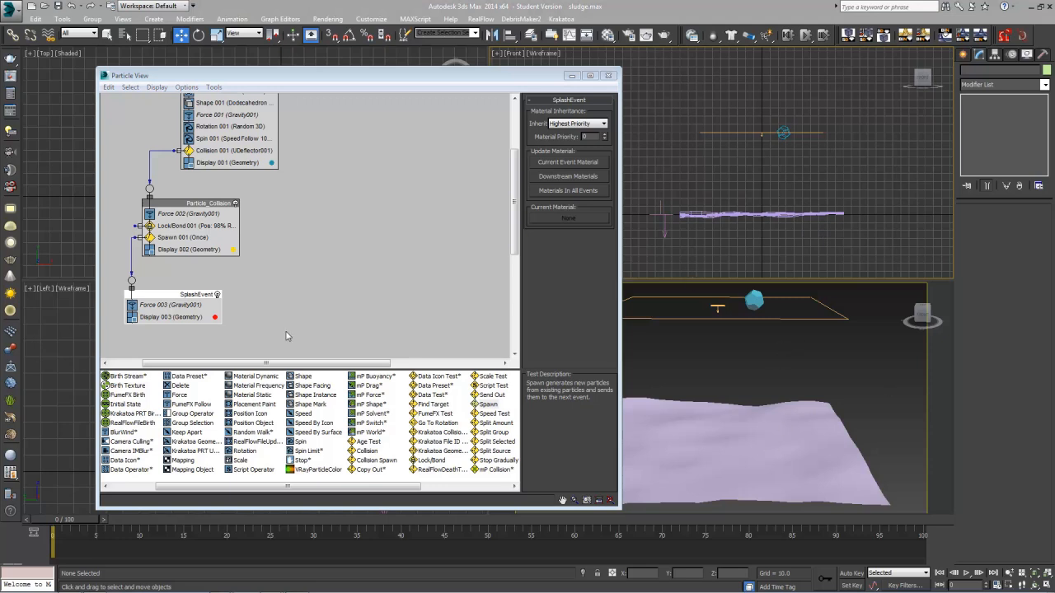
# Step: Scrub the animation to frame 63, examine how the red spawned particles move in the Front view, and return to frame 0
pyautogui.moveTo(45, 522); pyautogui.dragTo(581, 457)
pyautogui.moveTo(864, 229); pyautogui.dragTo(853, 162, button='middle')
pyautogui.scroll(-2, 853, 161)
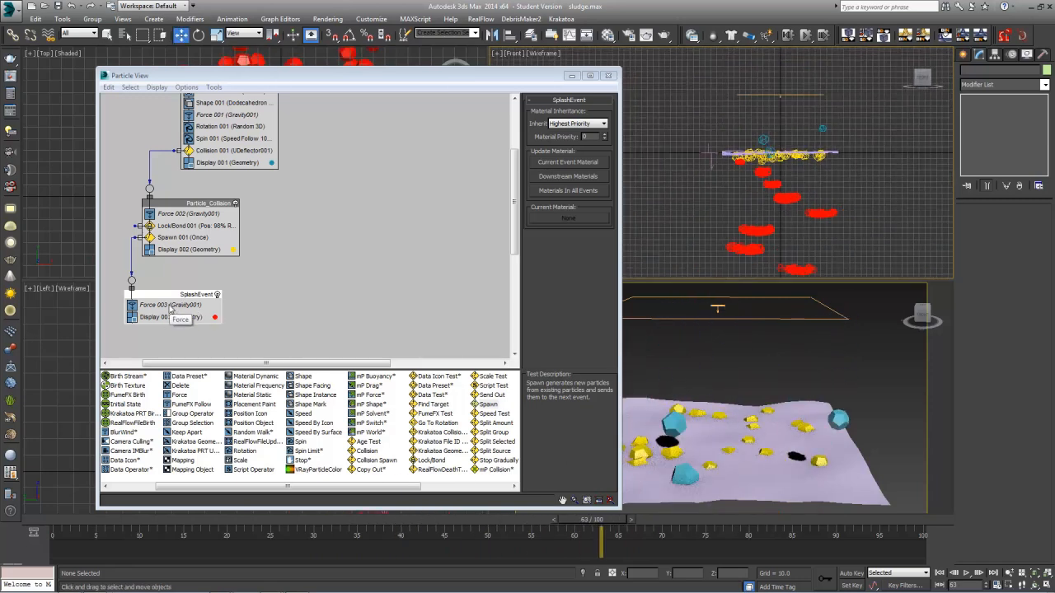
pyautogui.scroll(5, 820, 253)
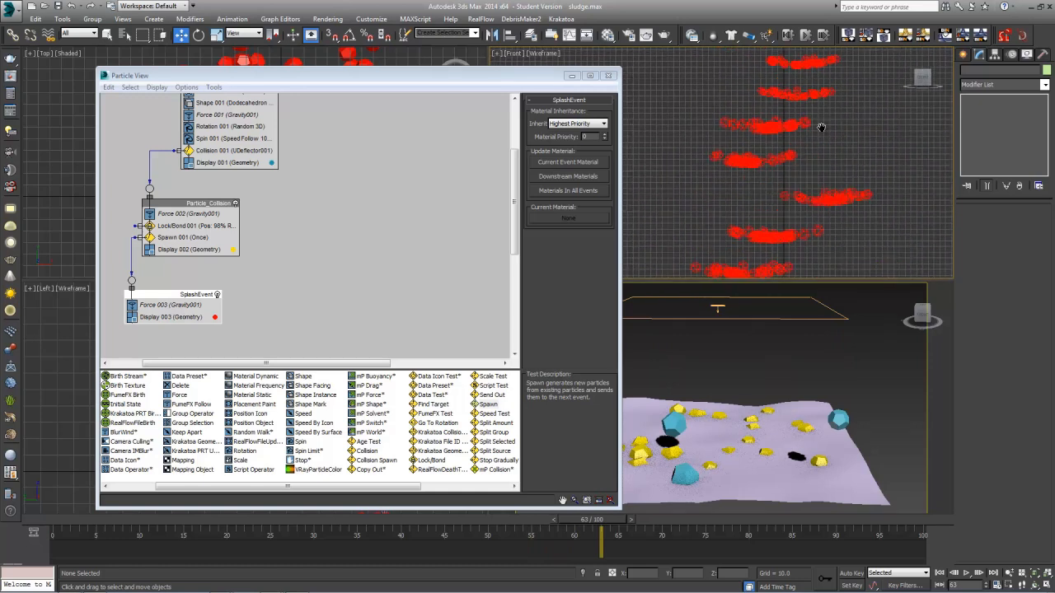
pyautogui.moveTo(814, 246)
pyautogui.mouseDown(button='middle')
pyautogui.moveTo(810, 136)
pyautogui.moveTo(812, 247)
pyautogui.mouseUp(button='middle')
pyautogui.moveTo(824, 103); pyautogui.dragTo(814, 248, button='middle')
pyautogui.moveTo(808, 148); pyautogui.dragTo(800, 246, button='middle')
pyautogui.moveTo(811, 68); pyautogui.dragTo(805, 168, button='middle')
pyautogui.moveTo(796, 227); pyautogui.dragTo(788, 224, button='middle')
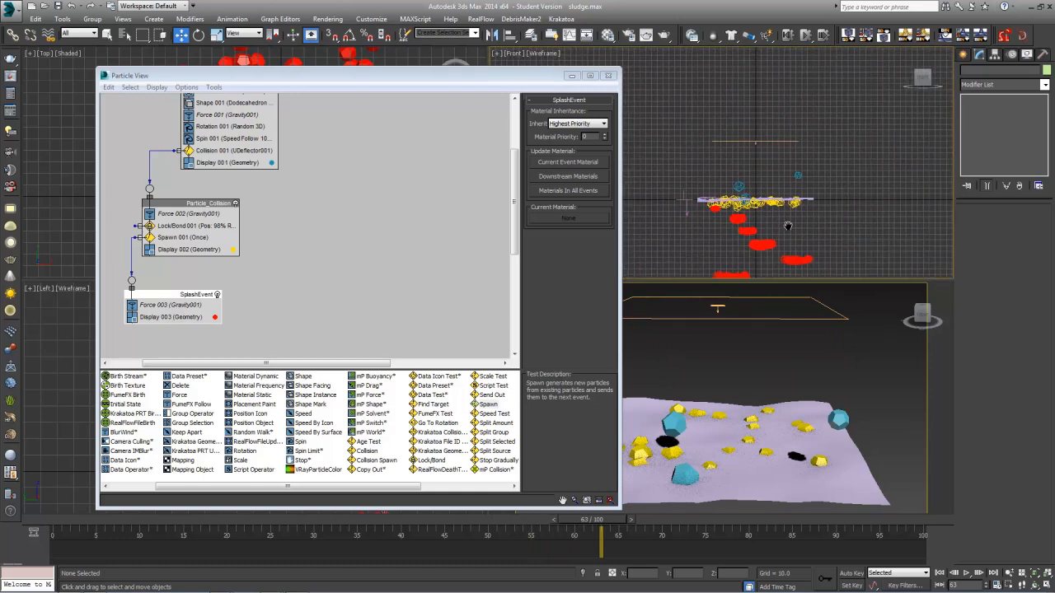
pyautogui.click(76, 519)
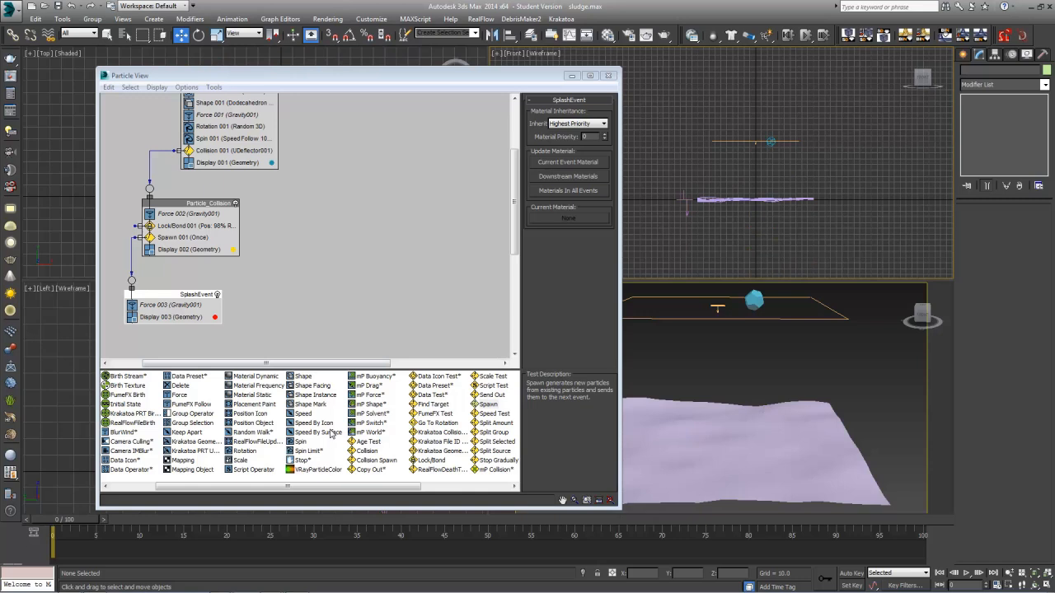
# Step: Add a Speed operator below the Force in SplashEvent and reverse its direction along the icon arrow
pyautogui.moveTo(302, 414); pyautogui.dragTo(158, 313)
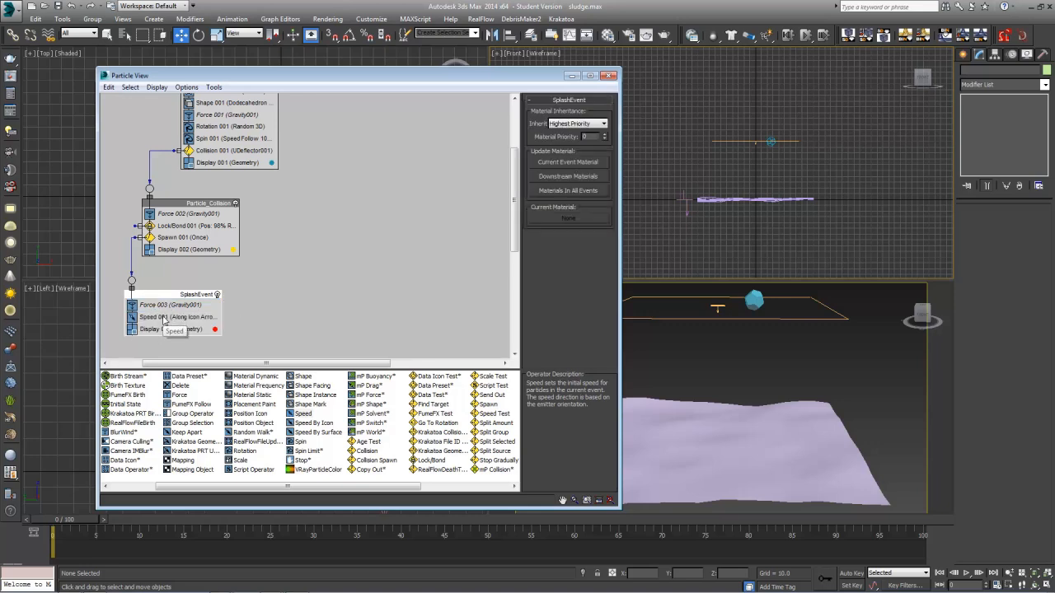
pyautogui.click(169, 316)
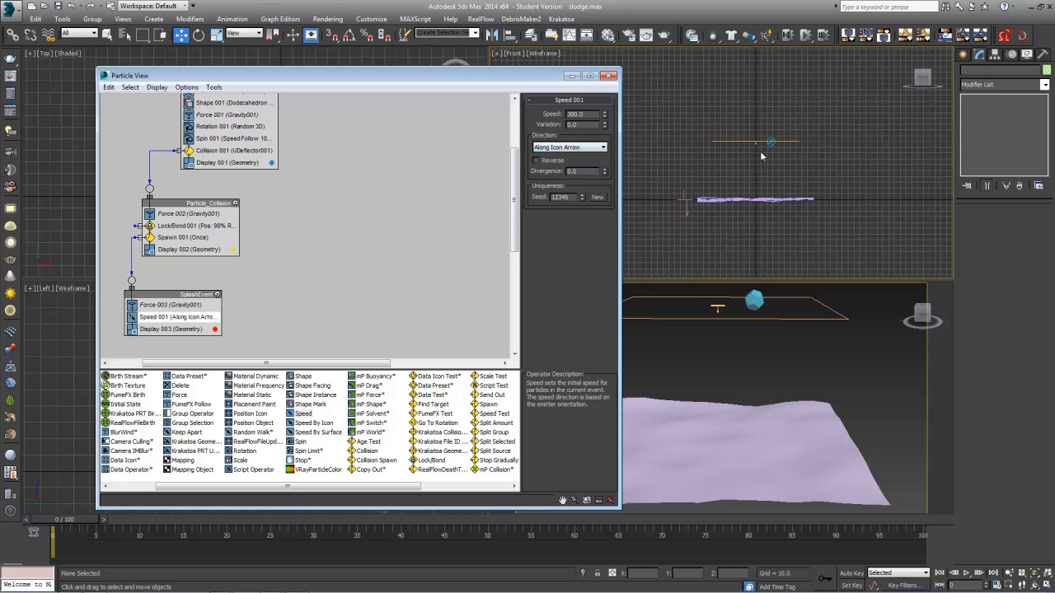
pyautogui.scroll(5, 752, 140)
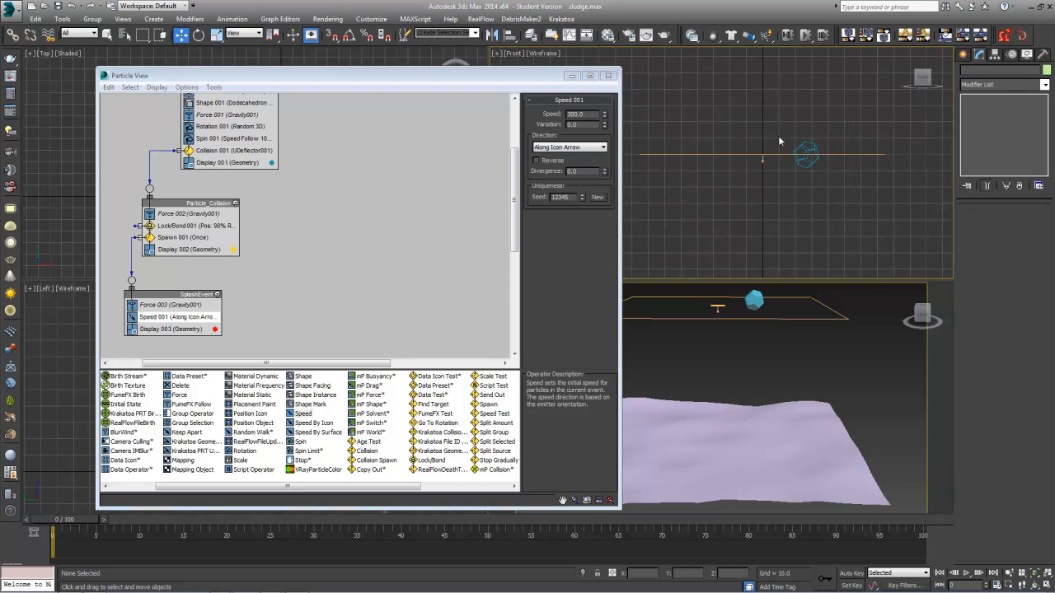
pyautogui.scroll(-3, 696, 154)
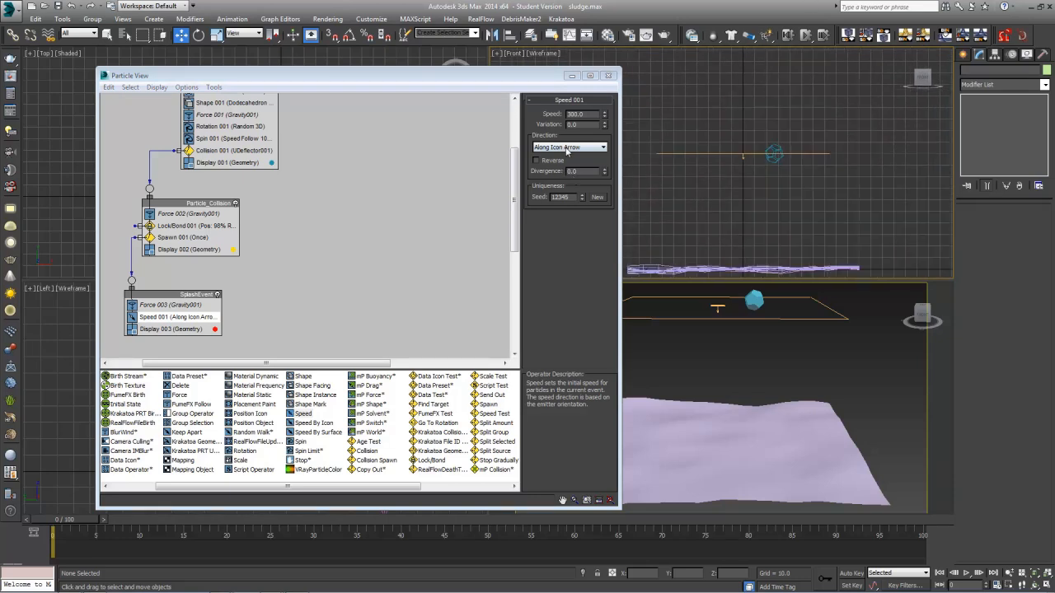
pyautogui.click(772, 154)
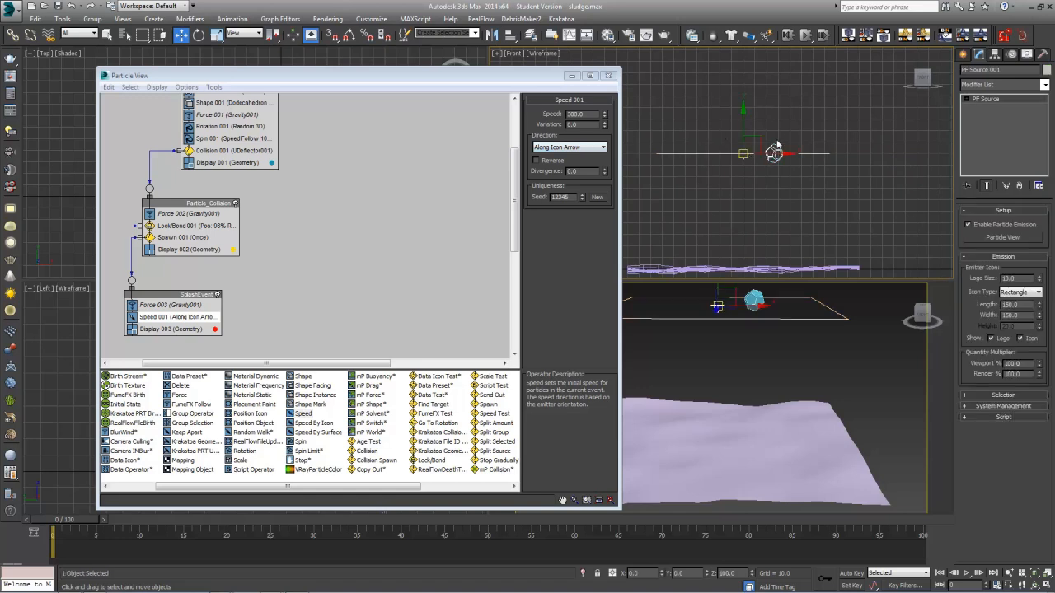
pyautogui.click(537, 161)
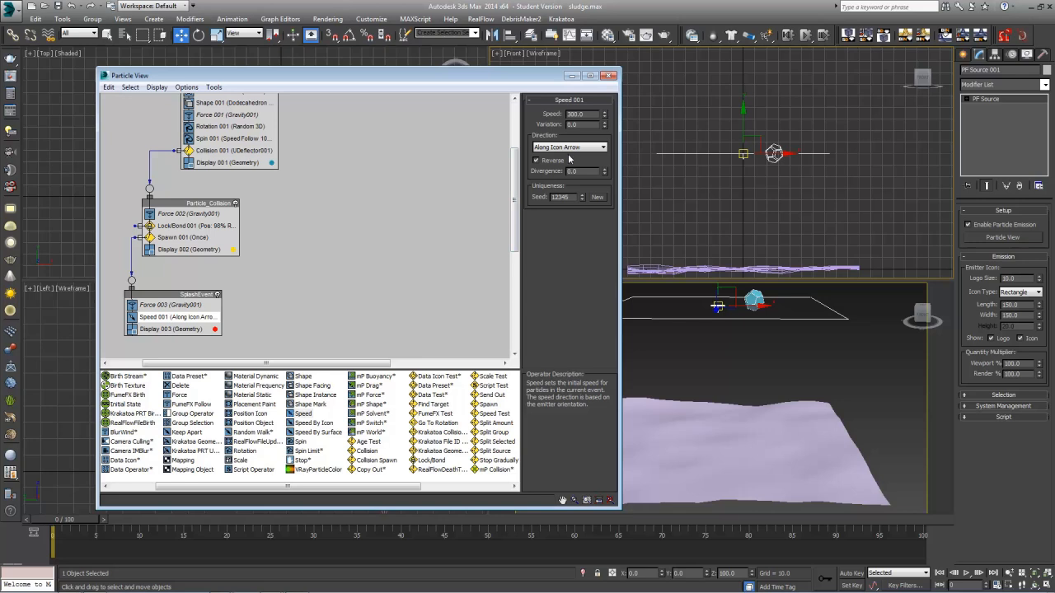
# Step: Preview the splash particles' motion with the reversed speed up to about frame 56 and return to frame 0
pyautogui.moveTo(83, 512); pyautogui.dragTo(504, 467)
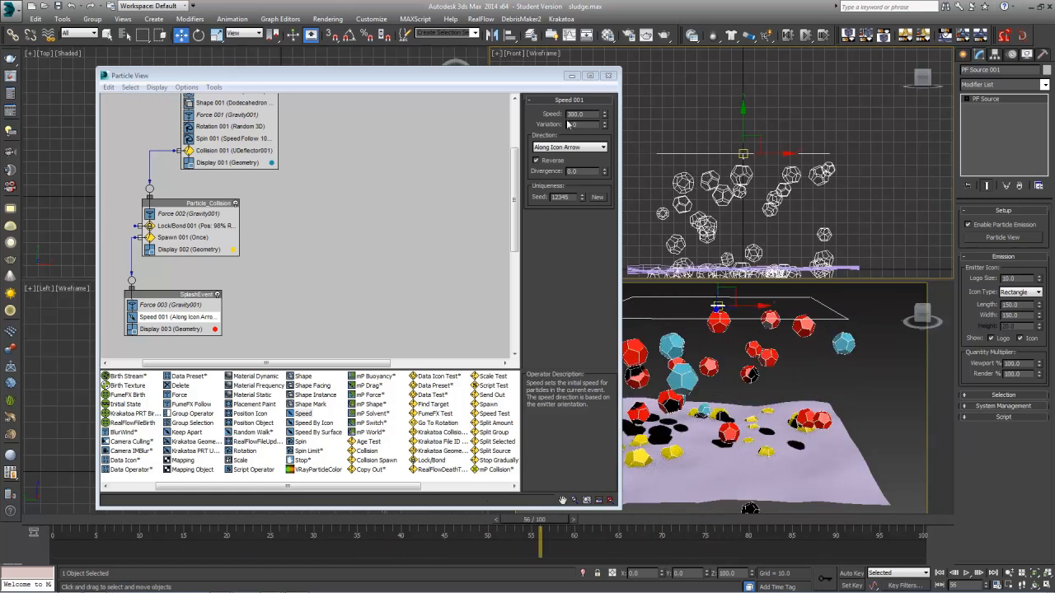
pyautogui.click(323, 200)
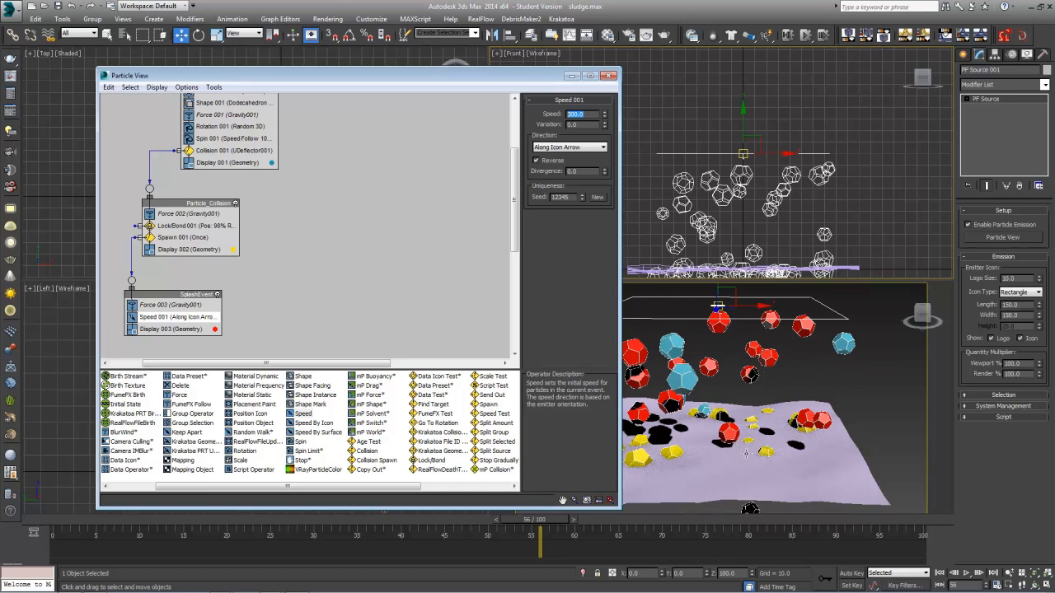
pyautogui.moveTo(73, 523); pyautogui.dragTo(512, 454)
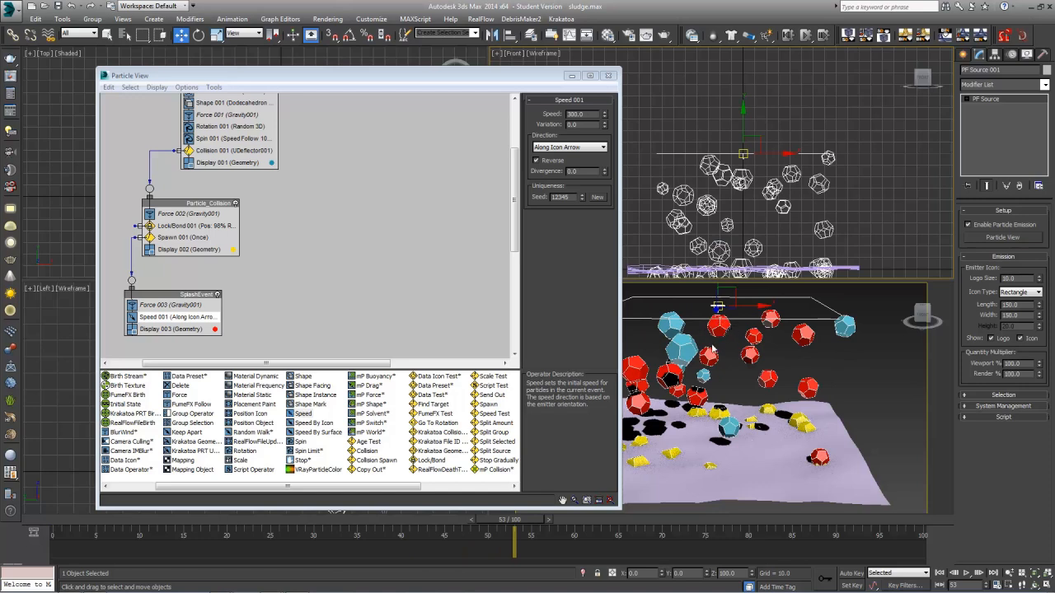
pyautogui.moveTo(68, 522); pyautogui.dragTo(31, 512)
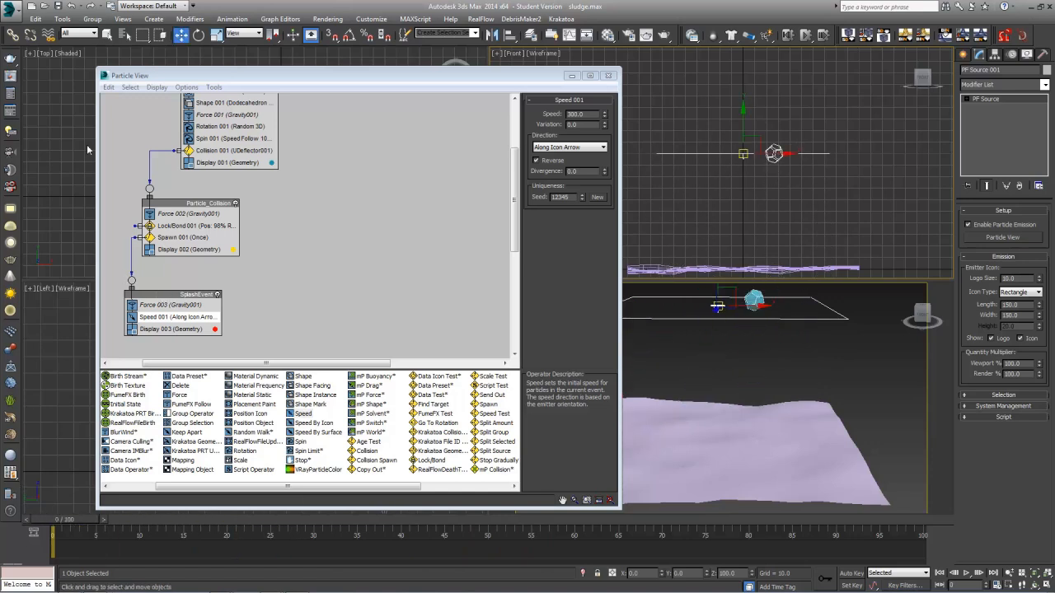
# Step: Set the SplashEvent Speed operator to a speed of 65 with a variation of 75
pyautogui.moveTo(588, 115); pyautogui.dragTo(517, 120)
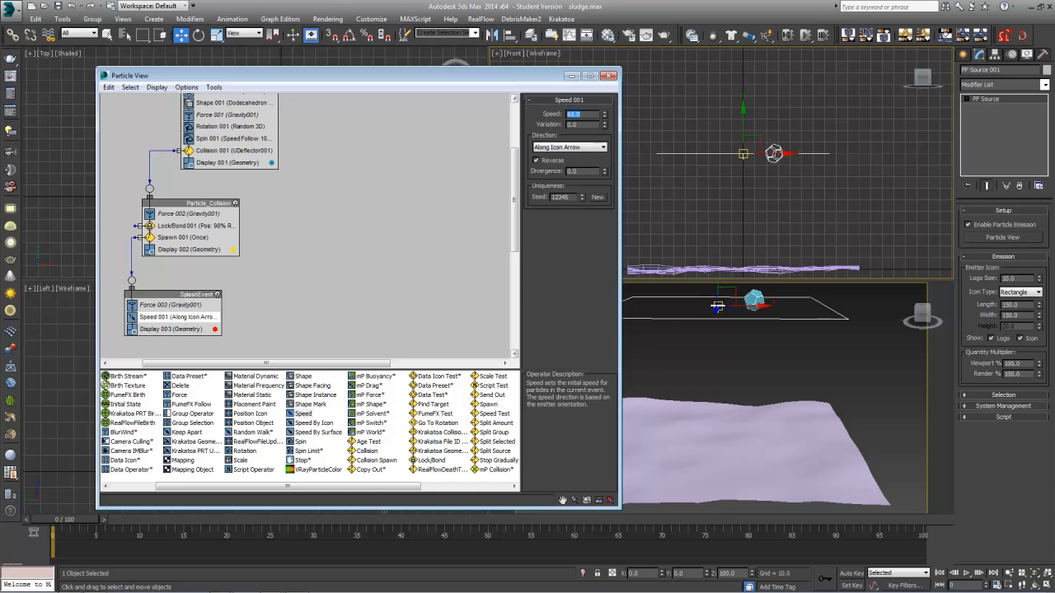
pyautogui.press('Tab')
pyautogui.write('3')
pyautogui.press('Return')
pyautogui.write('75')
pyautogui.press('Return')
# Step: Preview the splash up to frame 31, try a higher Speed, restore it to 65 and return to frame 0
pyautogui.moveTo(69, 521); pyautogui.dragTo(477, 544)
pyautogui.moveTo(262, 544); pyautogui.dragTo(322, 515)
pyautogui.press('w')
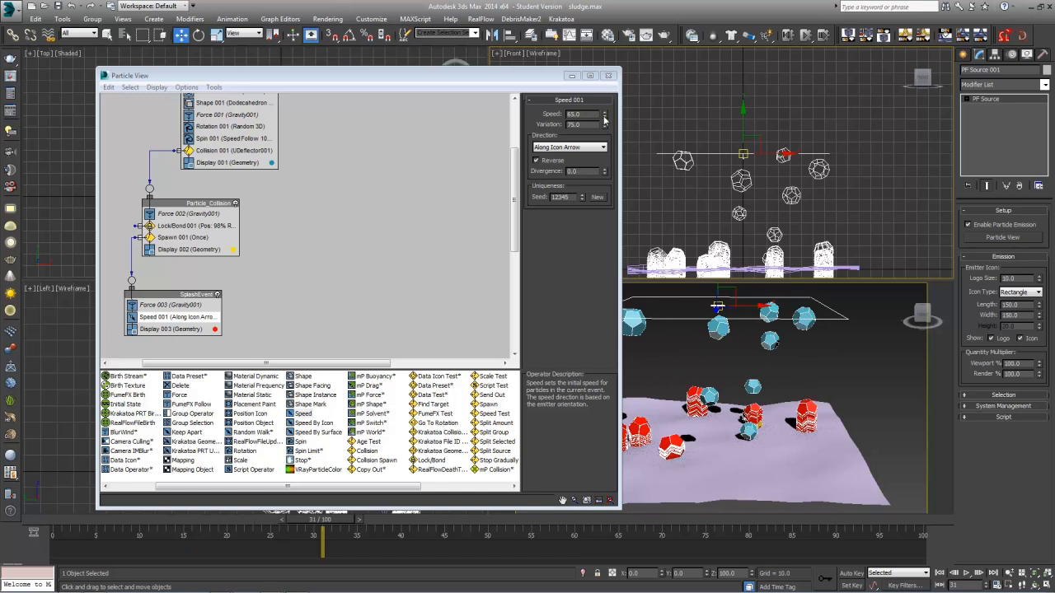
pyautogui.moveTo(605, 121); pyautogui.dragTo(539, 121)
pyautogui.write('65')
pyautogui.press('Return')
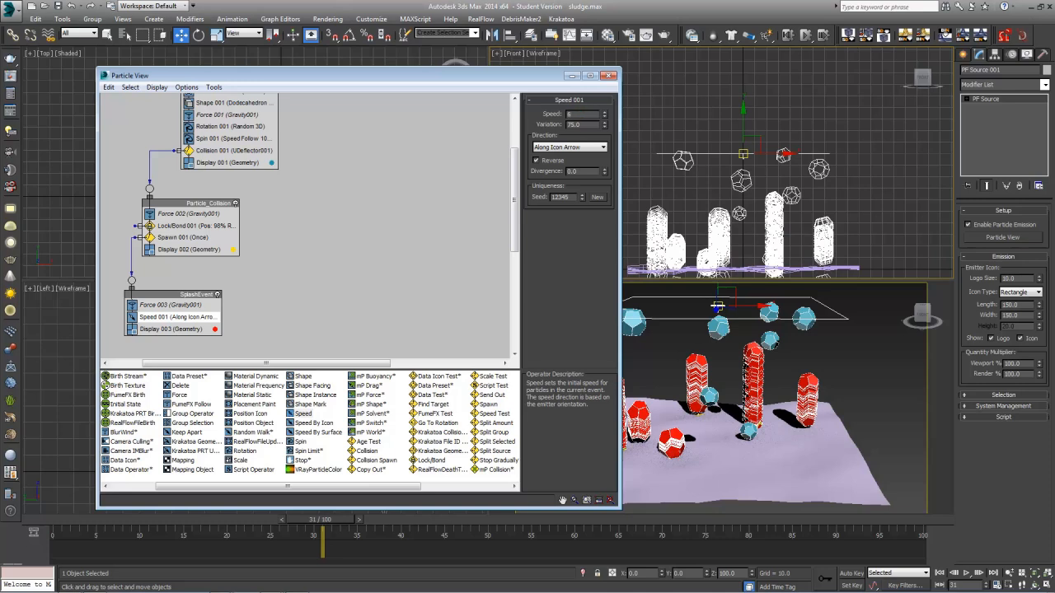
pyautogui.moveTo(322, 525); pyautogui.dragTo(8, 482)
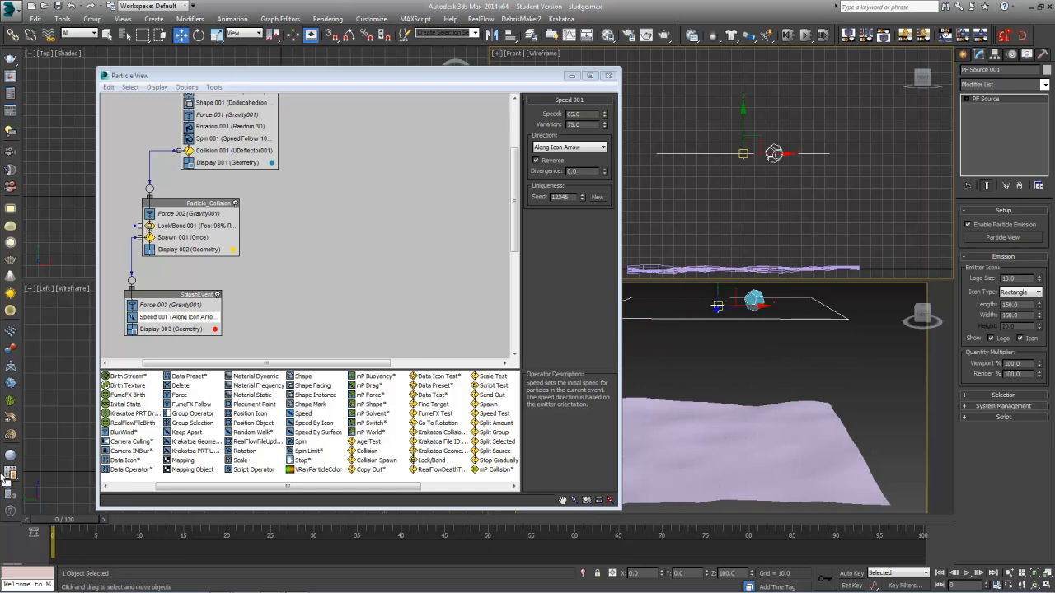
pyautogui.moveTo(78, 519); pyautogui.dragTo(40, 521)
# Step: Try a Divergence of 40 on the splash Speed operator and preview the animation up to frame 60
pyautogui.doubleClick(592, 171)
pyautogui.write('3')
pyautogui.press('Return')
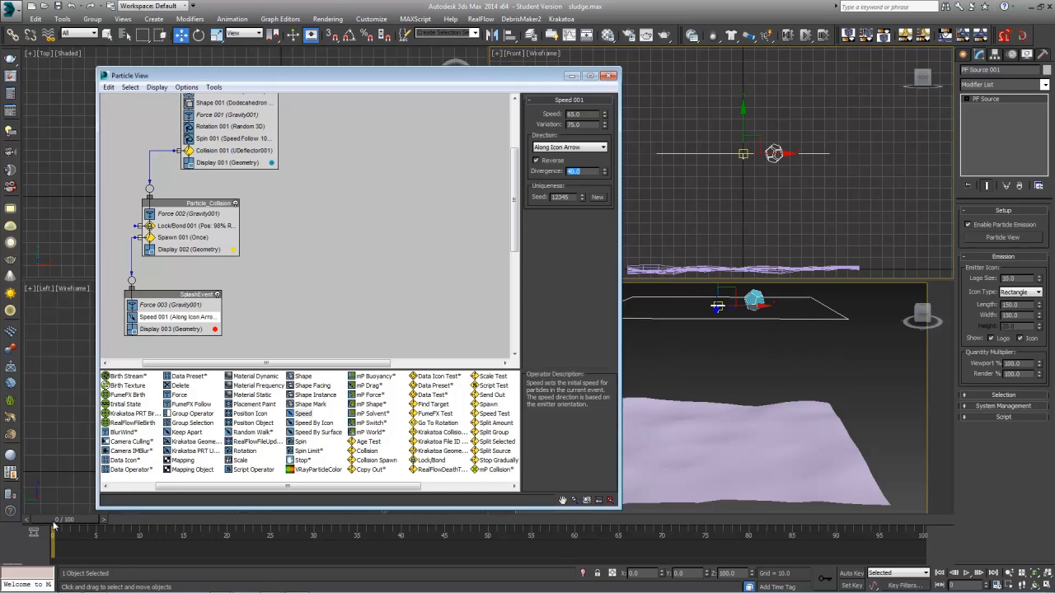
pyautogui.moveTo(54, 526); pyautogui.dragTo(574, 488)
# Step: Set the splash Speed operator's Divergence to 35 and return to frame 0
pyautogui.moveTo(584, 172); pyautogui.dragTo(492, 175)
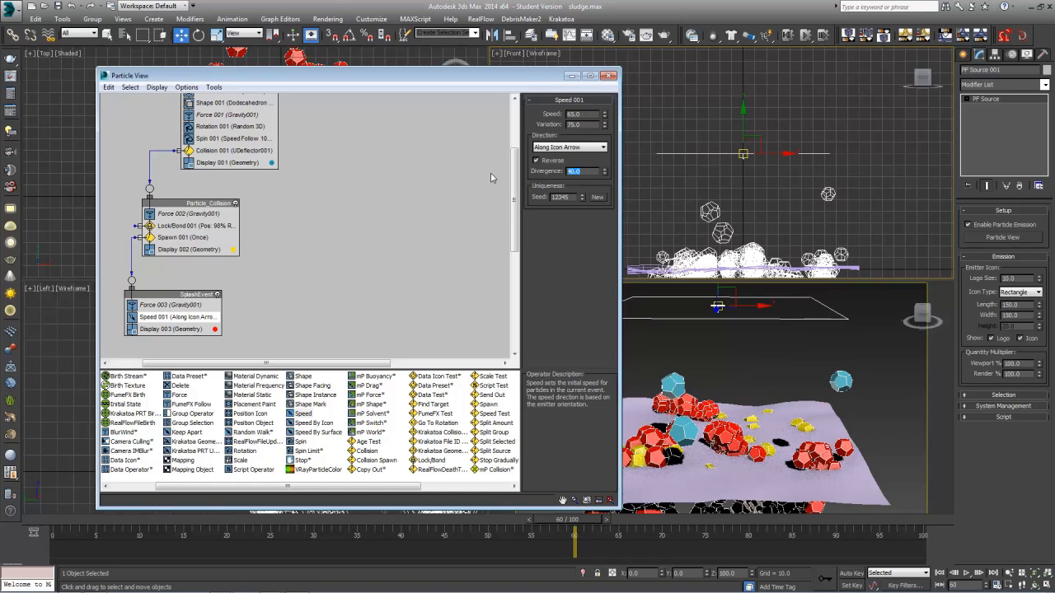
pyautogui.write('30')
pyautogui.press('Return')
pyautogui.write('35')
pyautogui.press('Return')
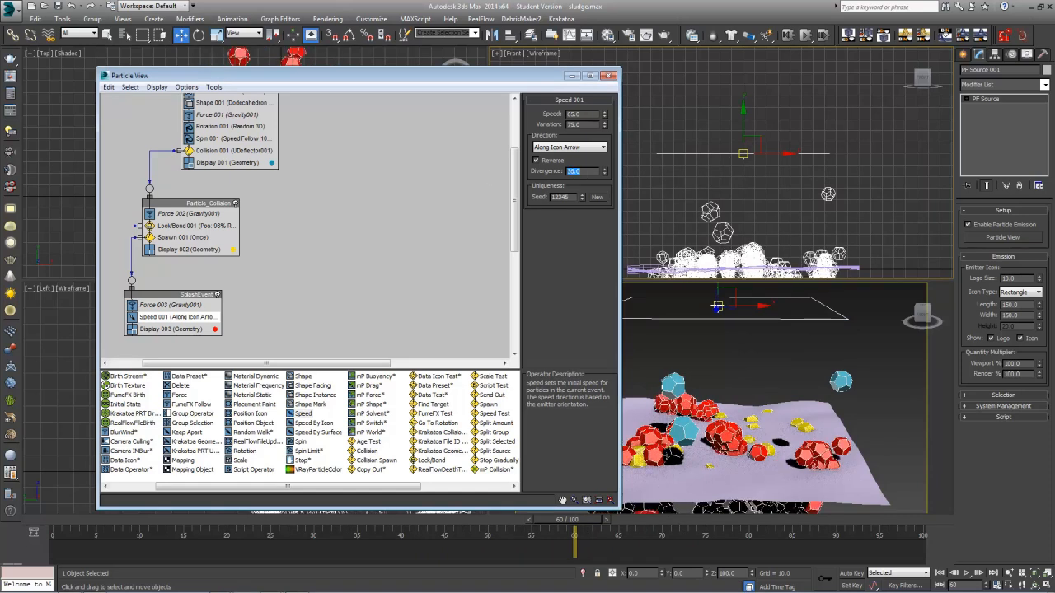
pyautogui.moveTo(584, 522); pyautogui.dragTo(37, 535)
pyautogui.press('w')
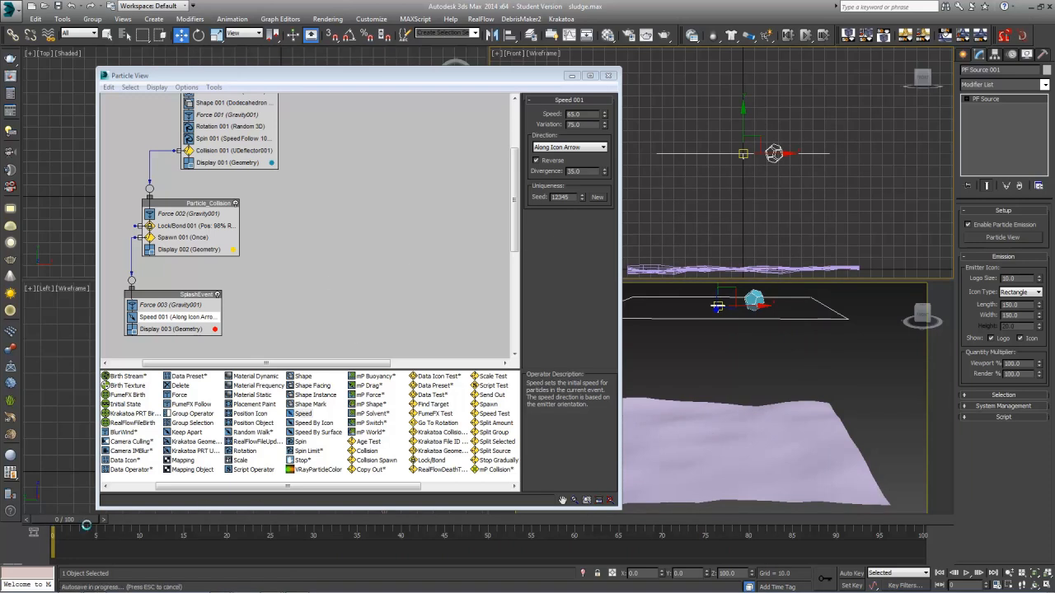
# Step: Preview the splash up to frame 49, examine how far the particles fall in the Front view, and return to frame 0
pyautogui.moveTo(56, 521); pyautogui.dragTo(472, 551)
pyautogui.scroll(-3, 786, 268)
pyautogui.moveTo(786, 267); pyautogui.dragTo(788, 40, button='middle')
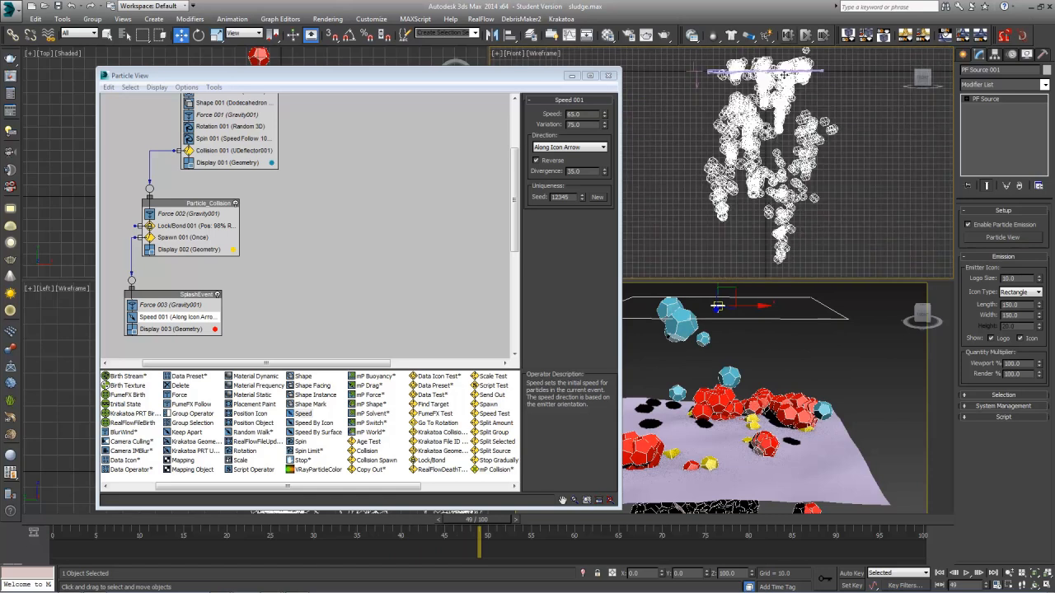
pyautogui.moveTo(772, 221); pyautogui.dragTo(777, 252, button='middle')
pyautogui.moveTo(788, 167); pyautogui.dragTo(771, 192, button='middle')
pyautogui.click(66, 526)
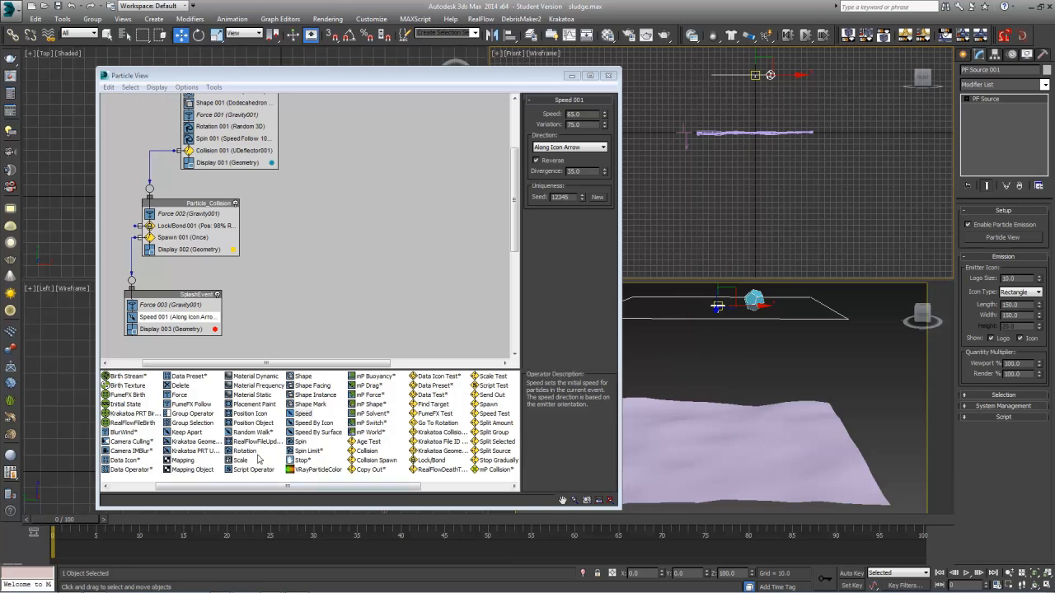
# Step: Add a Delete operator below the Speed in SplashEvent, removing particles by age with Life Span 20 and Variation 0
pyautogui.moveTo(179, 387); pyautogui.dragTo(171, 328)
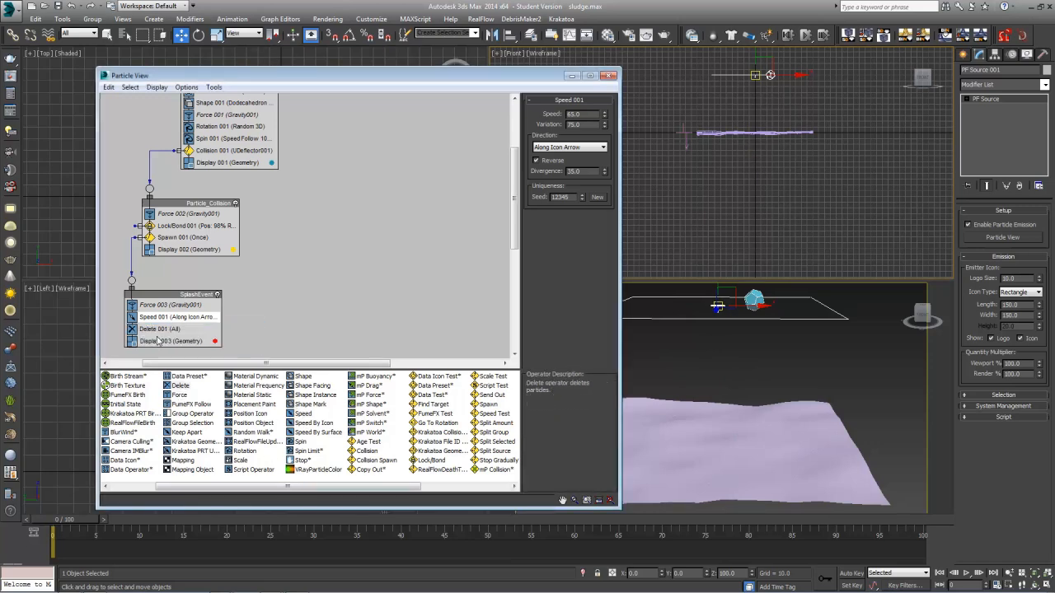
pyautogui.moveTo(67, 521); pyautogui.dragTo(41, 528)
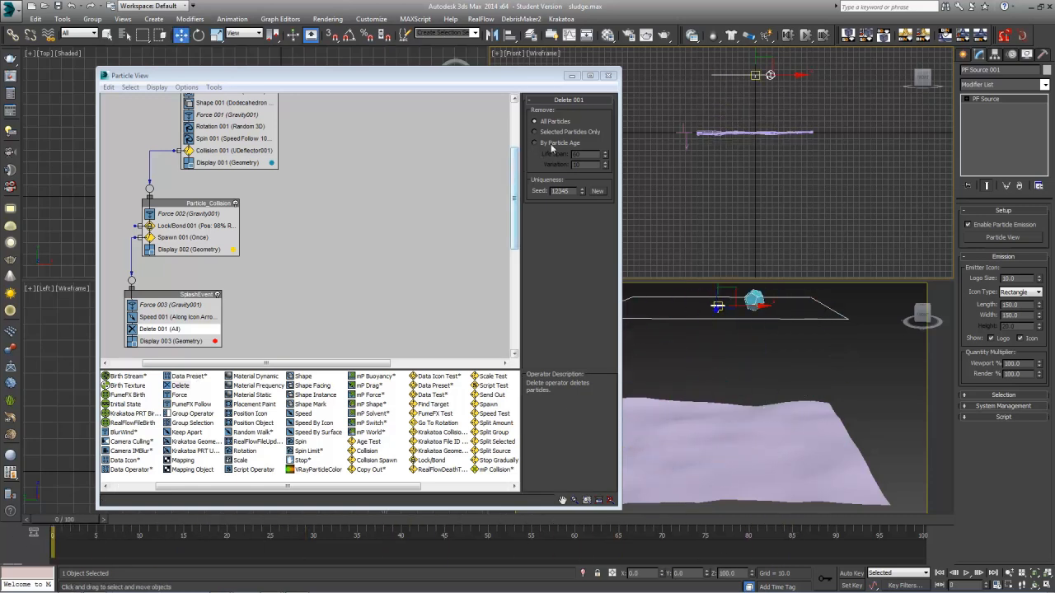
pyautogui.click(556, 145)
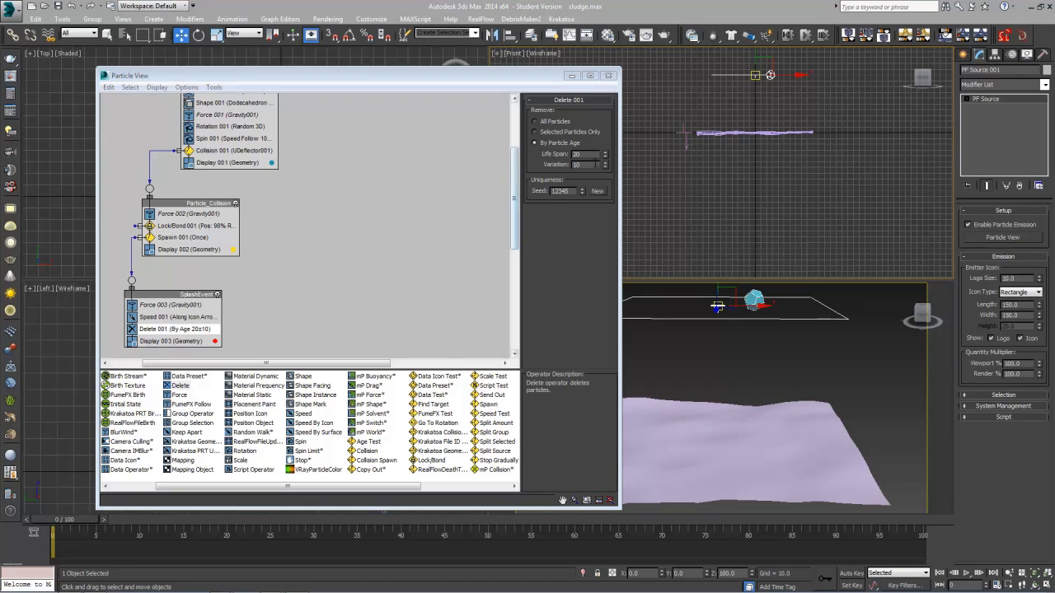
pyautogui.click(510, 77)
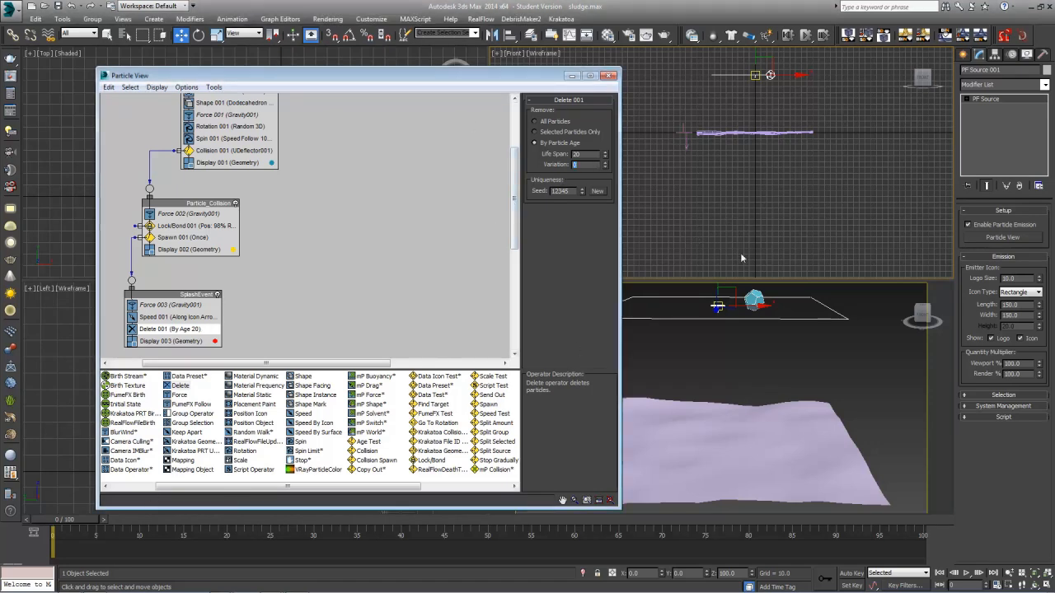
# Step: Preview the particle deletion at frame 53, try a Life Span of 15 and check it back at frame 25
pyautogui.moveTo(58, 523); pyautogui.dragTo(512, 558)
pyautogui.press('w')
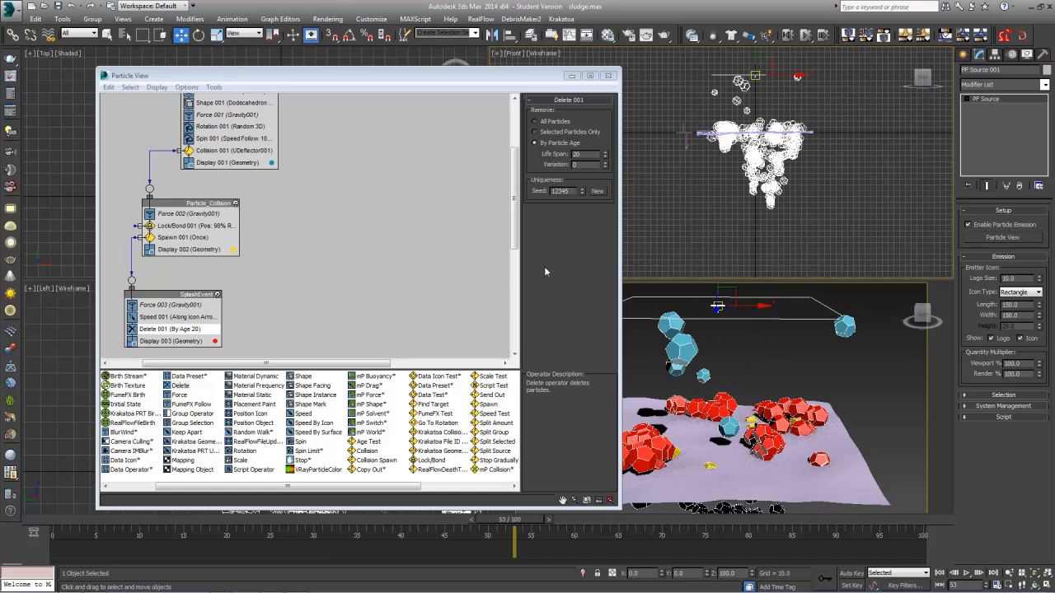
pyautogui.doubleClick(577, 155)
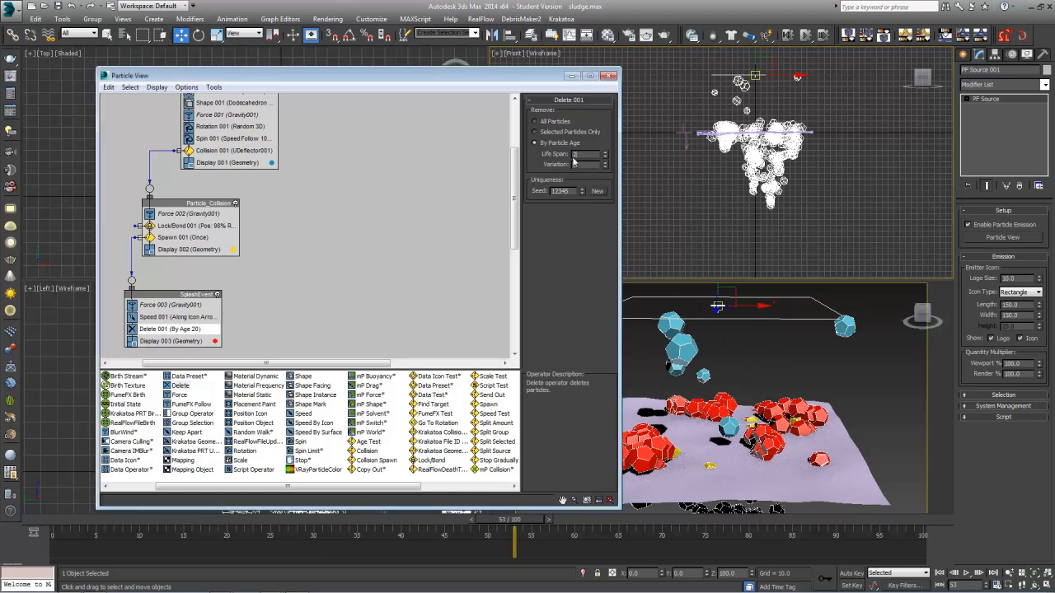
pyautogui.write('15')
pyautogui.press('Return')
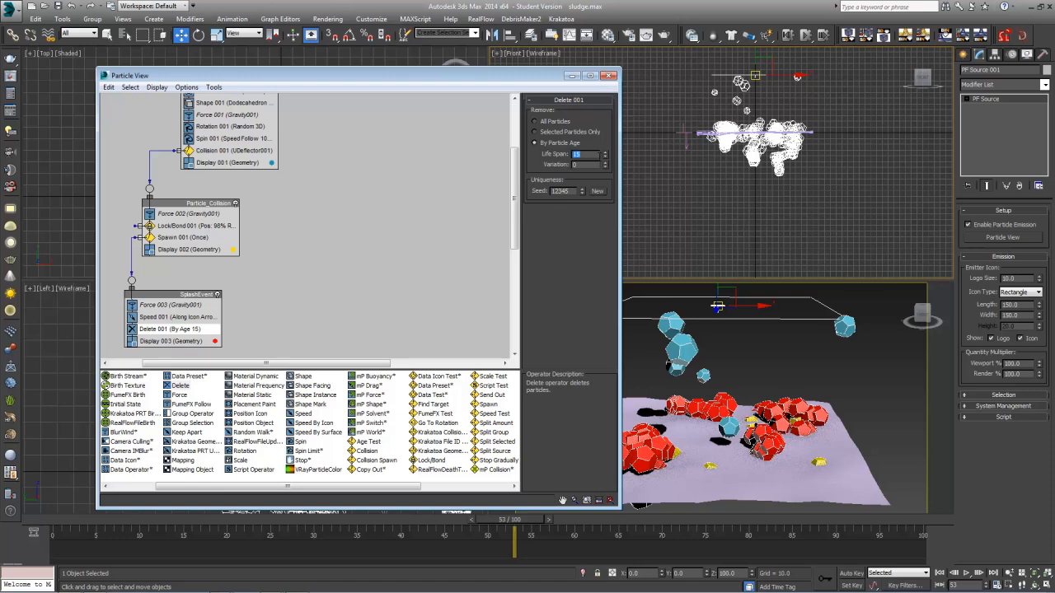
pyautogui.moveTo(606, 157)
pyautogui.mouseDown()
pyautogui.moveTo(617, 148)
pyautogui.moveTo(614, 156)
pyautogui.mouseUp()
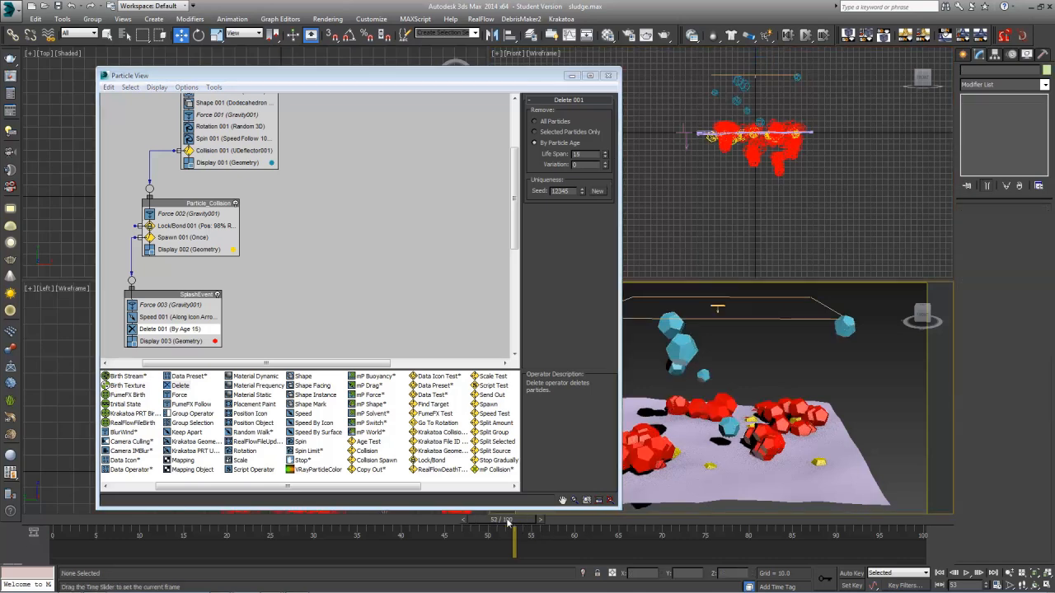
pyautogui.moveTo(511, 528); pyautogui.dragTo(272, 544)
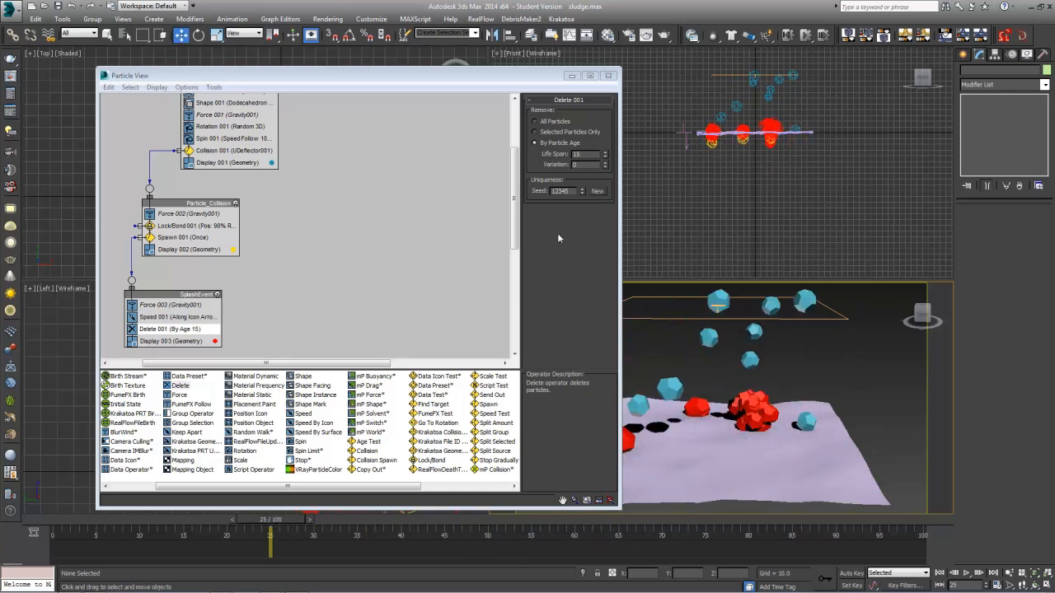
# Step: Try a Life Span of 12 on the Delete operator and preview the animation up to frame 68
pyautogui.doubleClick(579, 154)
pyautogui.write('12')
pyautogui.press('Tab')
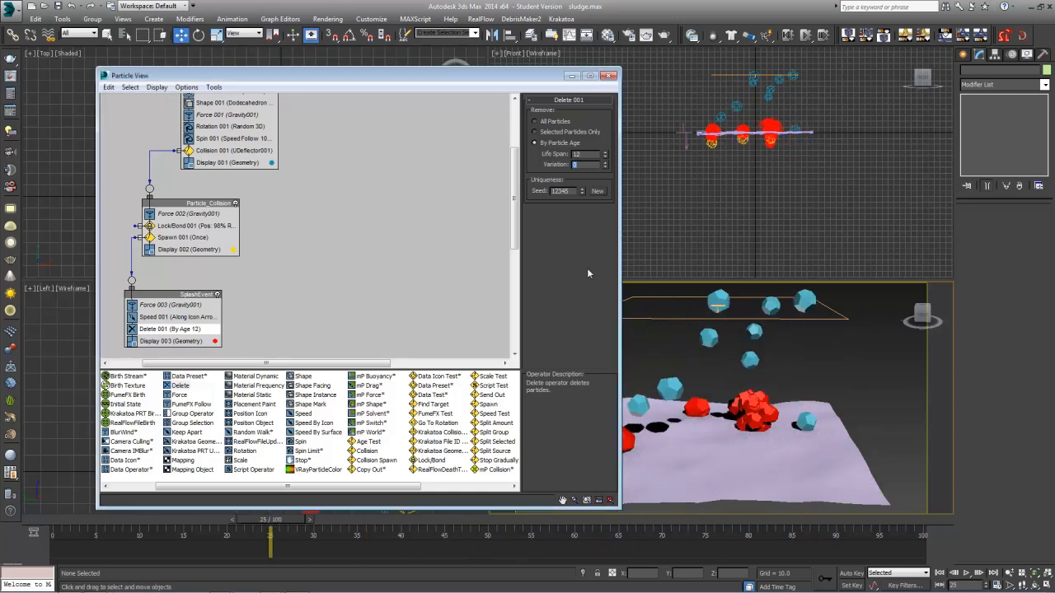
pyautogui.moveTo(276, 526); pyautogui.dragTo(640, 528)
# Step: Set the Delete operator's Life Span to 13 and preview the splash from frame 0 to frame 28
pyautogui.doubleClick(579, 154)
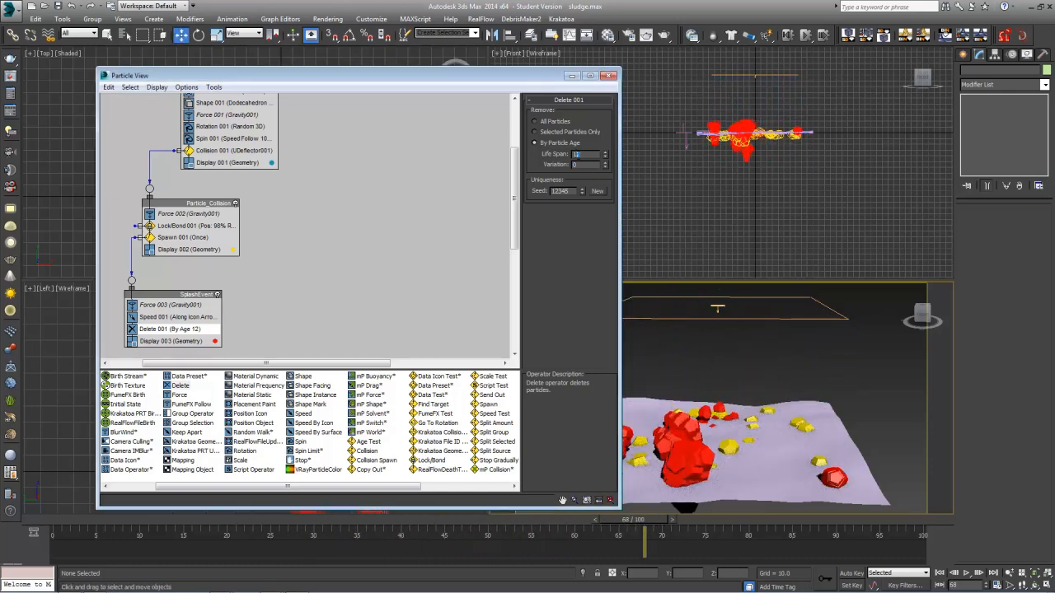
pyautogui.write('13')
pyautogui.moveTo(633, 522); pyautogui.dragTo(2, 574)
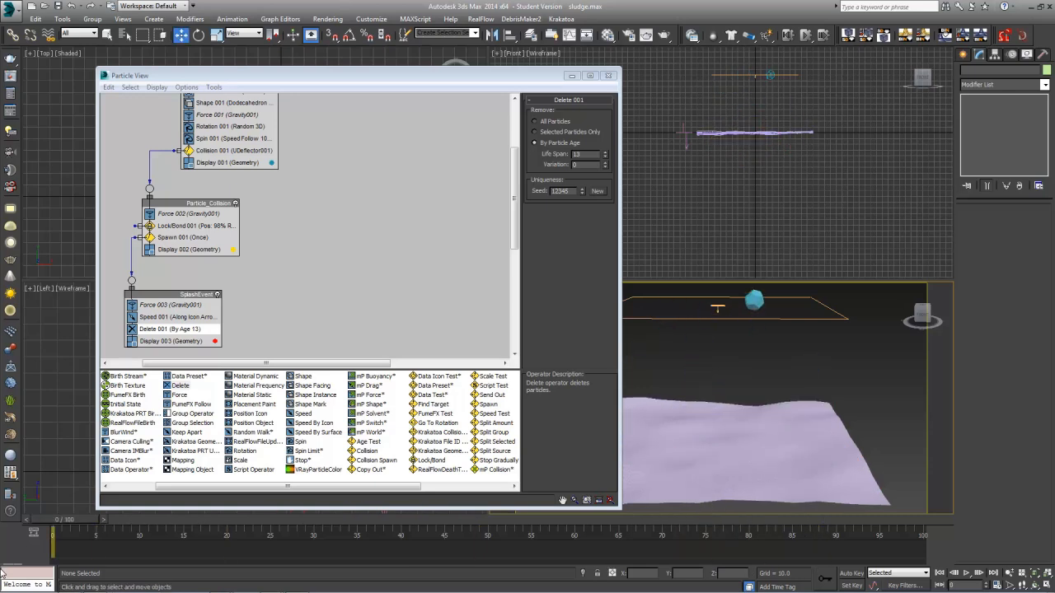
pyautogui.press('/')
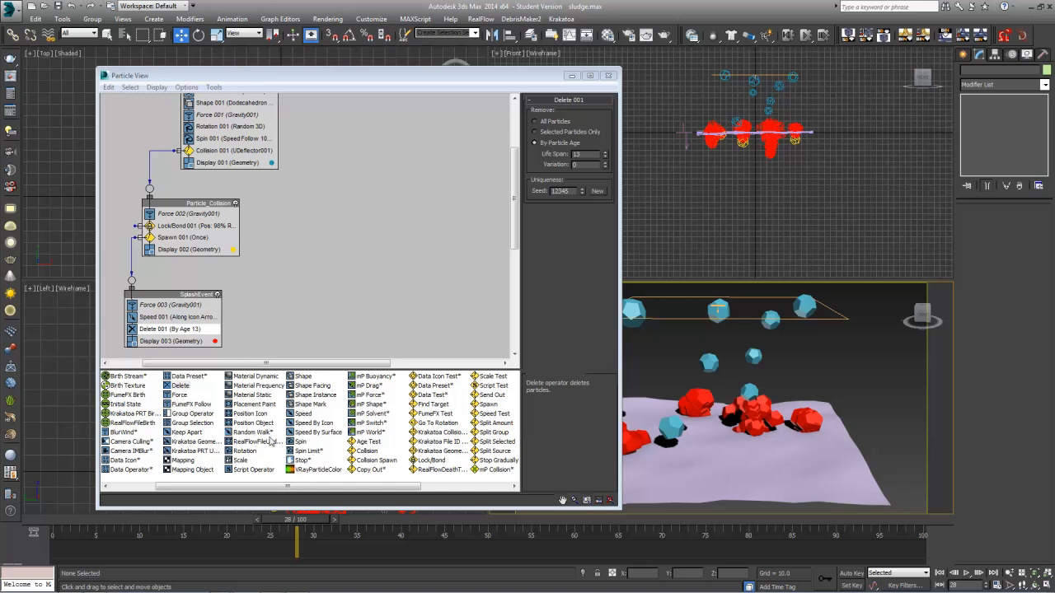
# Step: Add a Scale operator at the top of SplashEvent and set its scale factor to 60% on all axes
pyautogui.moveTo(236, 463)
pyautogui.mouseDown()
pyautogui.moveTo(174, 338)
pyautogui.moveTo(172, 306)
pyautogui.mouseUp()
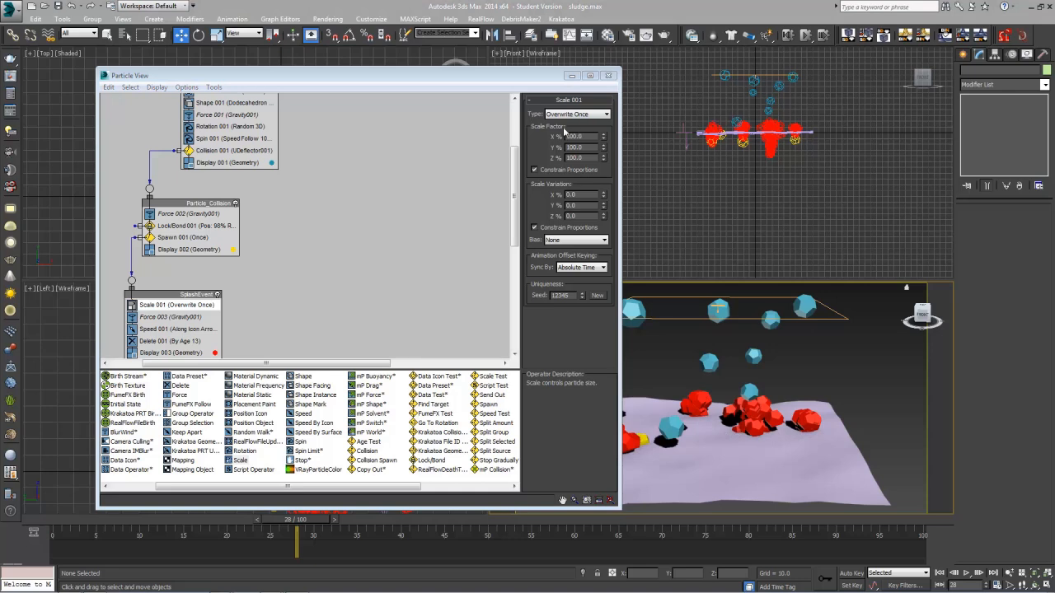
pyautogui.click(482, 140)
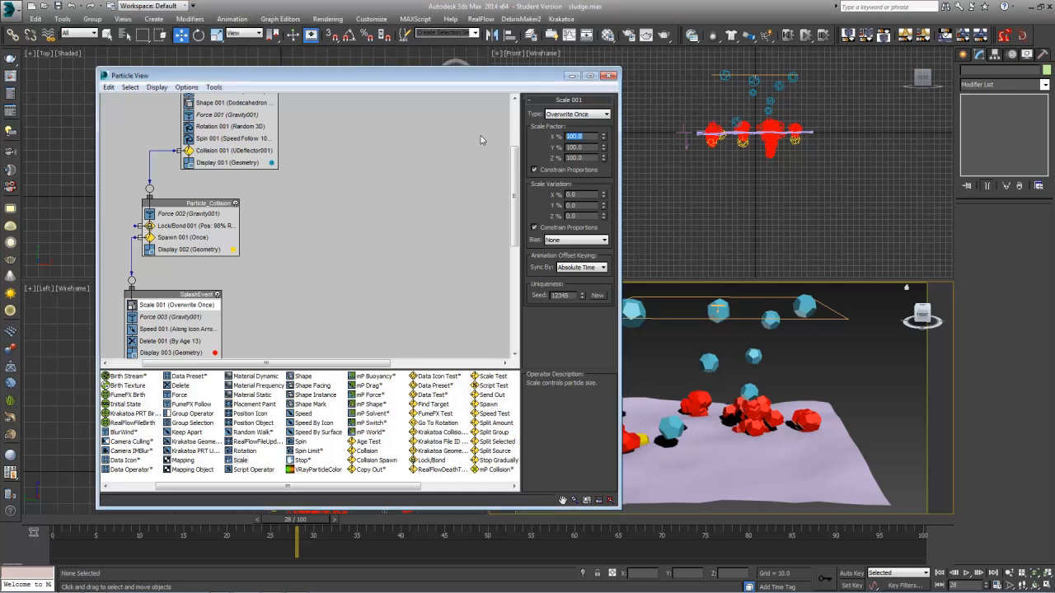
pyautogui.write('60')
pyautogui.press('Return')
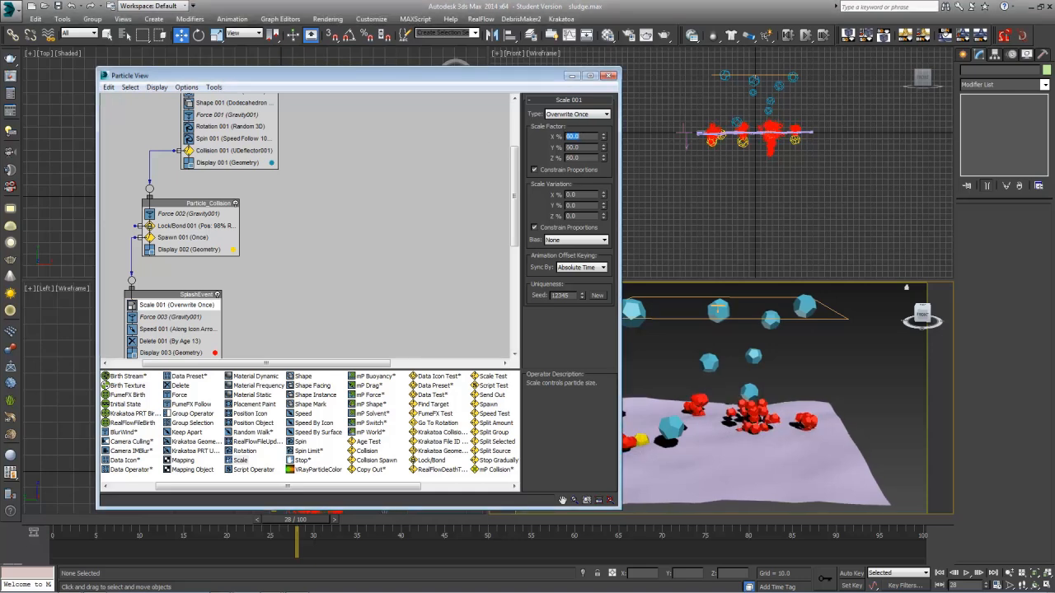
# Step: Set the Scale operator's scale variation to 30% on all axes, preview the splash and return to frame 0
pyautogui.click(585, 193)
pyautogui.hotkey('shift', 'Tab')
pyautogui.click(584, 194)
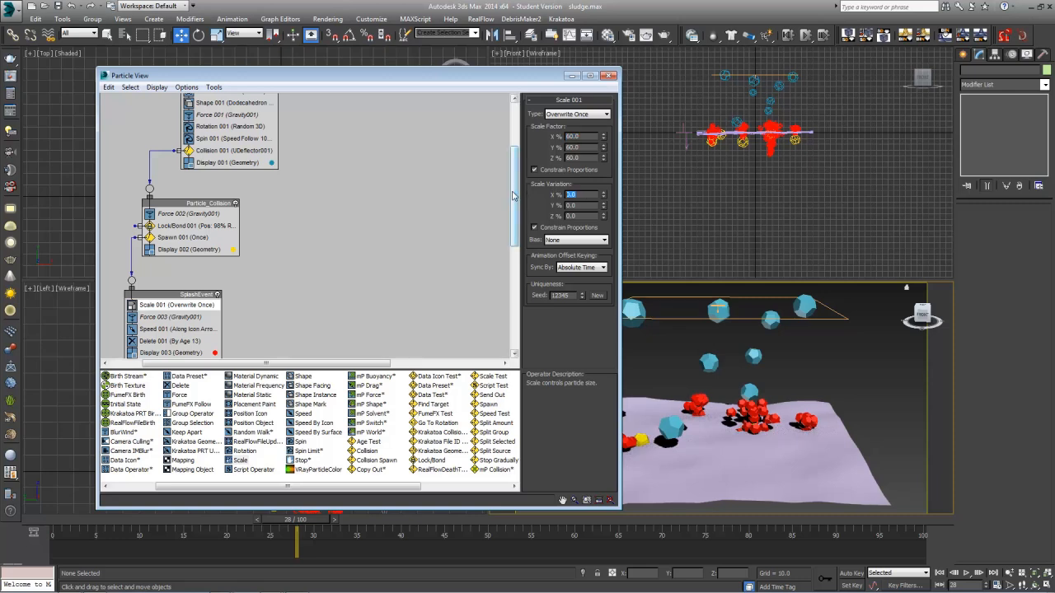
pyautogui.write('30')
pyautogui.press('Return')
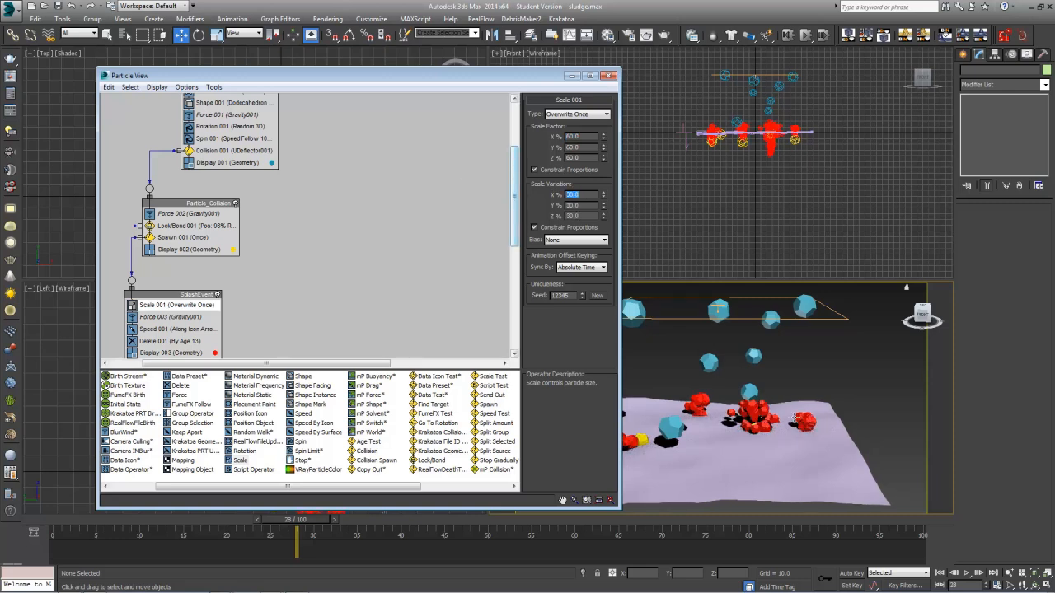
pyautogui.moveTo(319, 523); pyautogui.dragTo(494, 478)
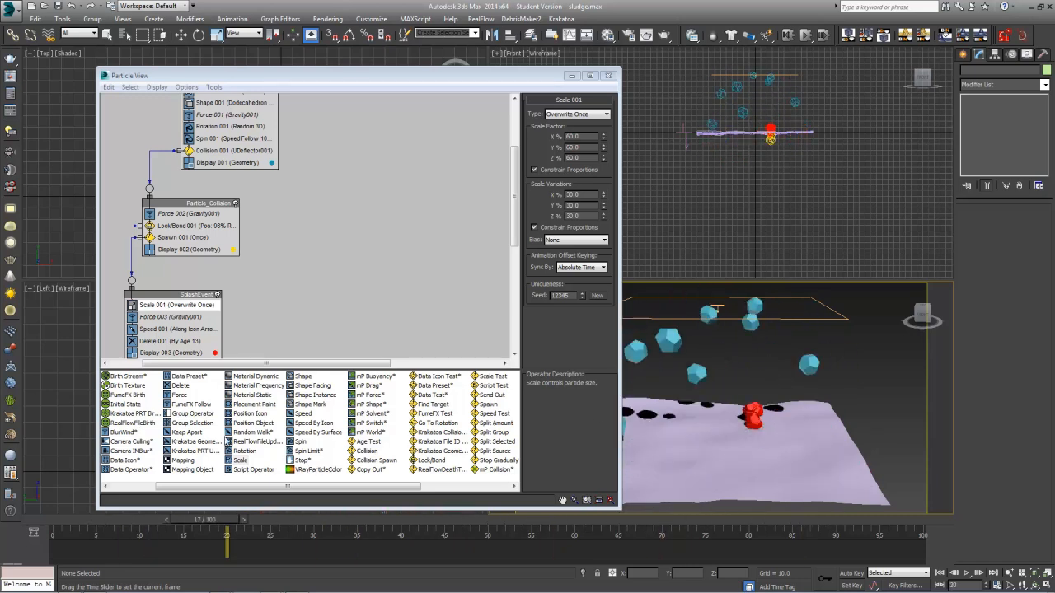
pyautogui.press('w')
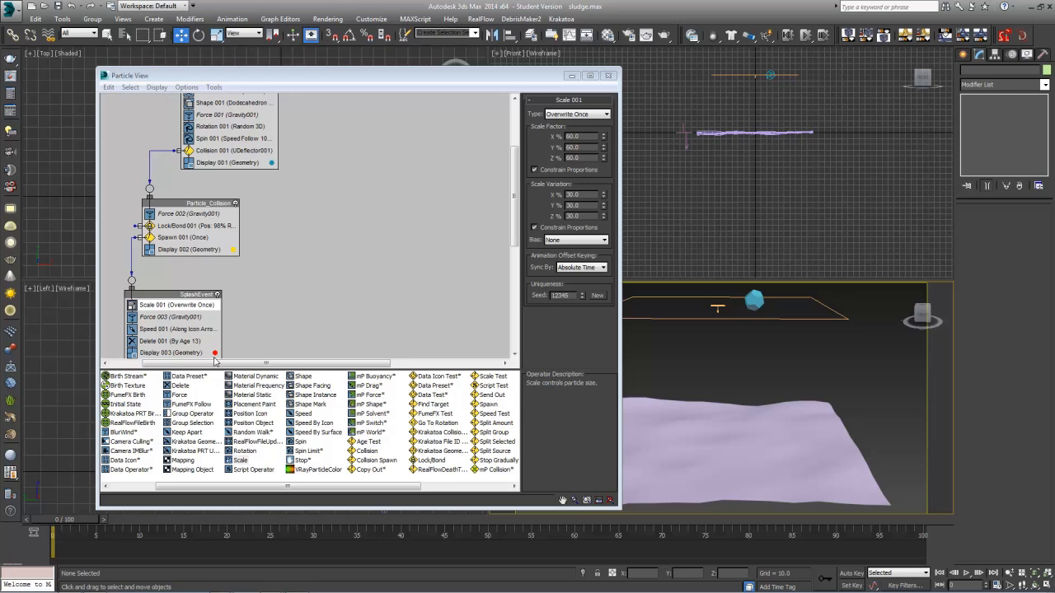
# Step: Close the Particle View and select the CollisionMud plane in the Perspective view
pyautogui.scroll(-1, 346, 281)
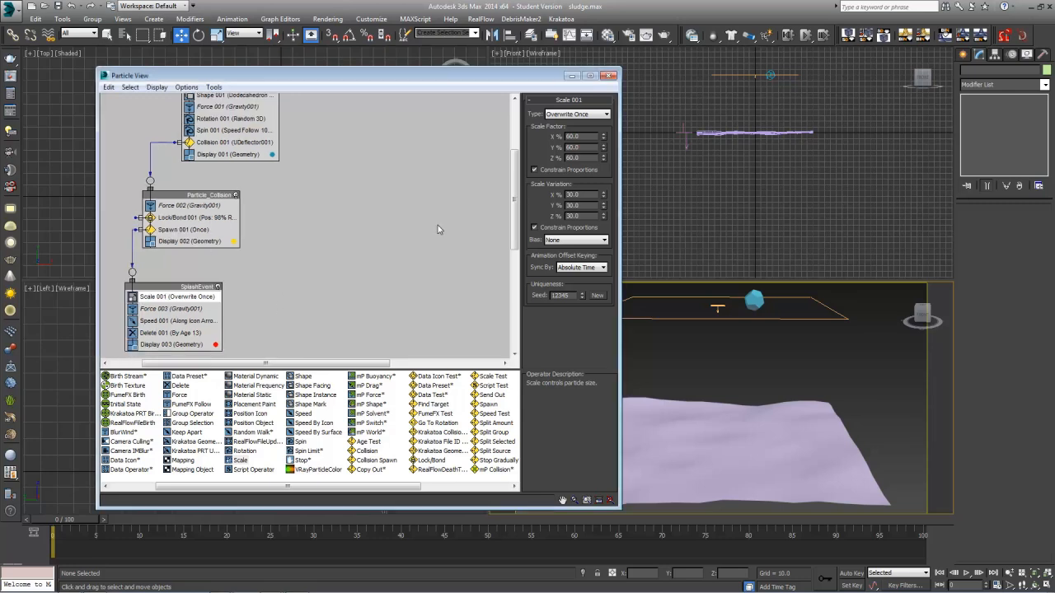
pyautogui.click(608, 76)
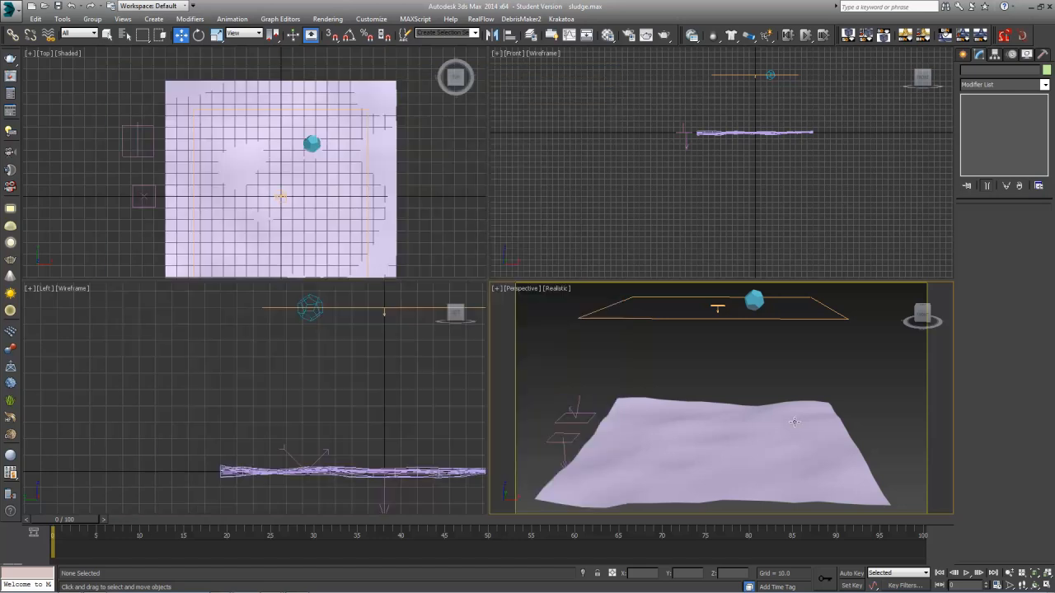
pyautogui.click(780, 417)
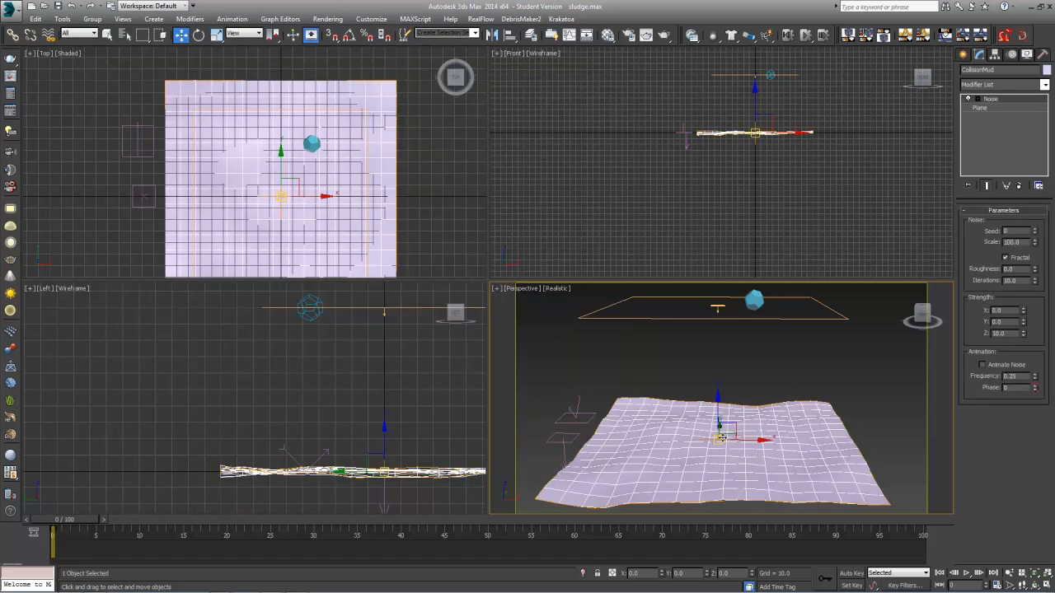
pyautogui.moveTo(81, 525); pyautogui.dragTo(8, 521)
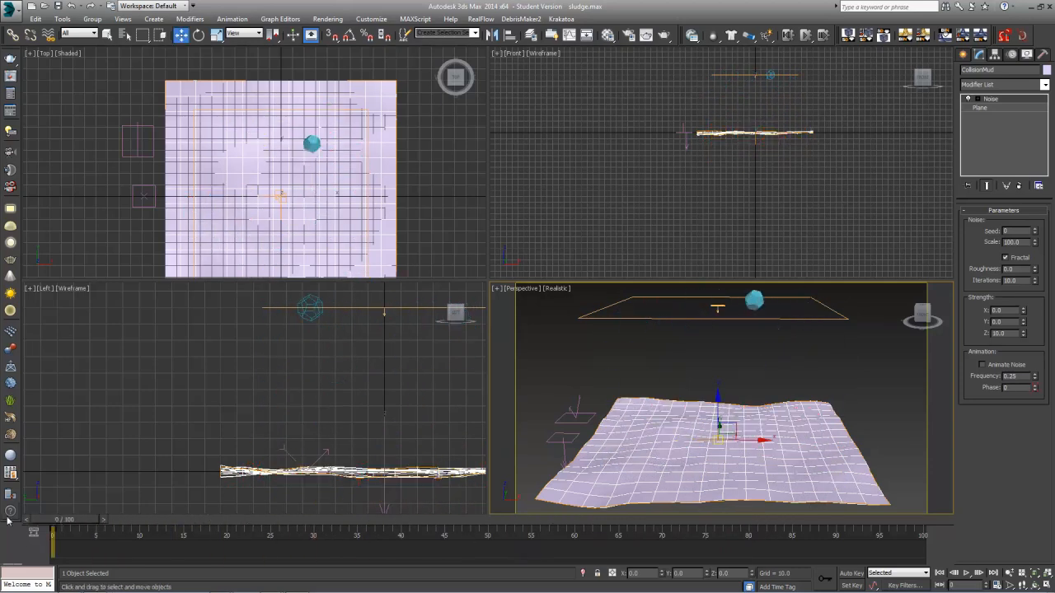
# Step: Unhide the RenderableMud plane by name and select it in the Perspective view
pyautogui.click(742, 381)
pyautogui.rightClick(757, 375)
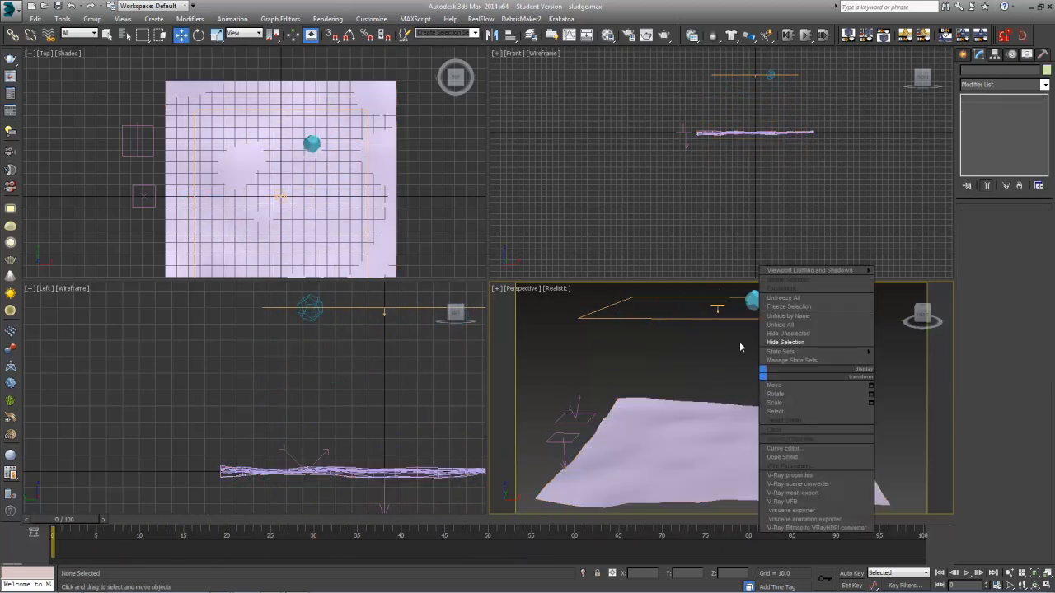
pyautogui.click(814, 316)
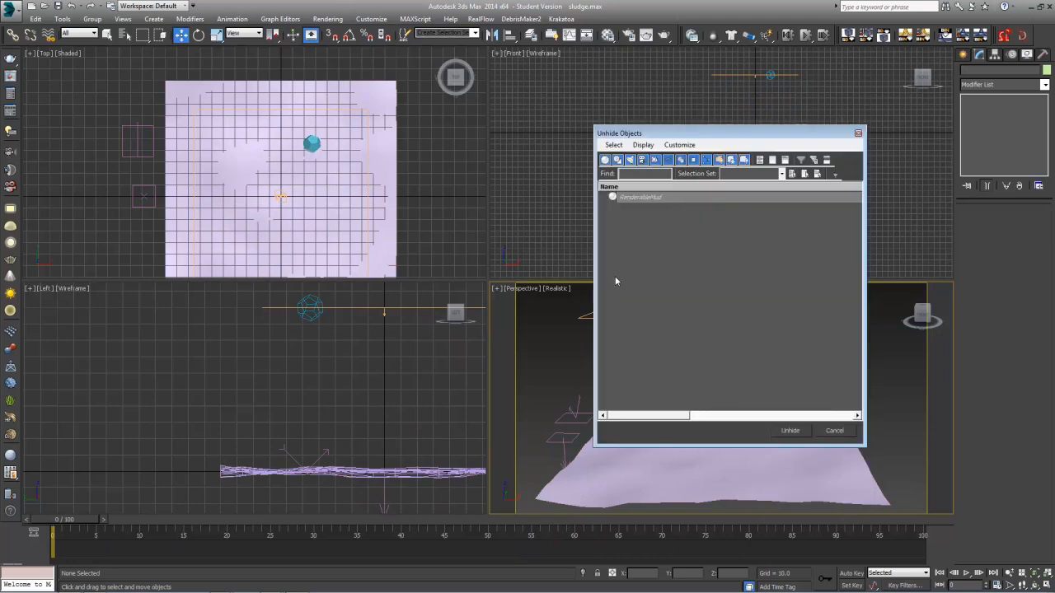
pyautogui.click(646, 198)
pyautogui.click(790, 430)
pyautogui.click(827, 466)
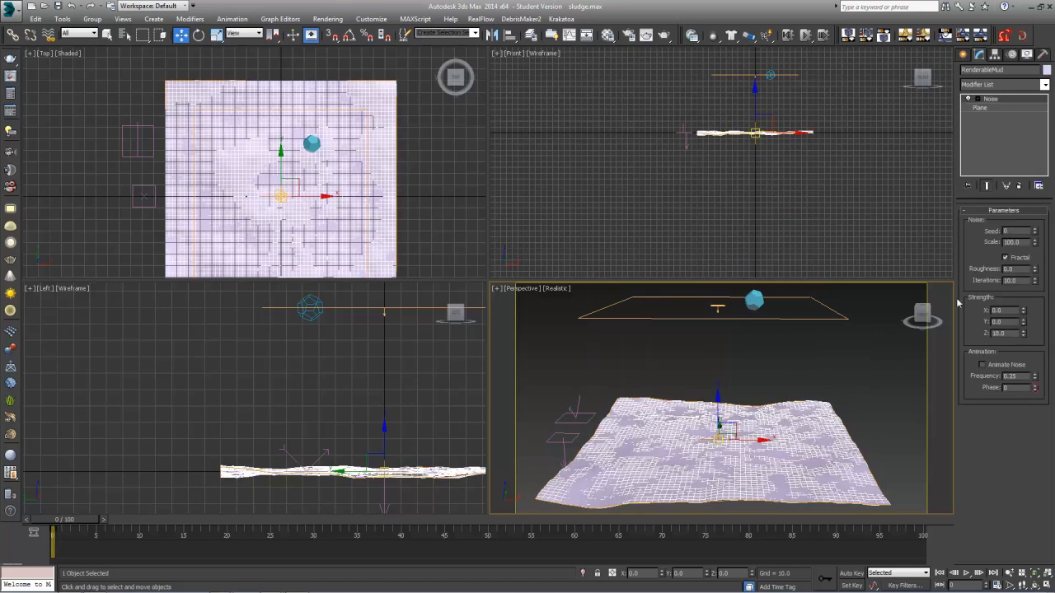
# Step: Examine the RenderableMud plane's base segment settings and Noise modifier, and compare its mesh density with that of CollisionMud
pyautogui.click(1001, 108)
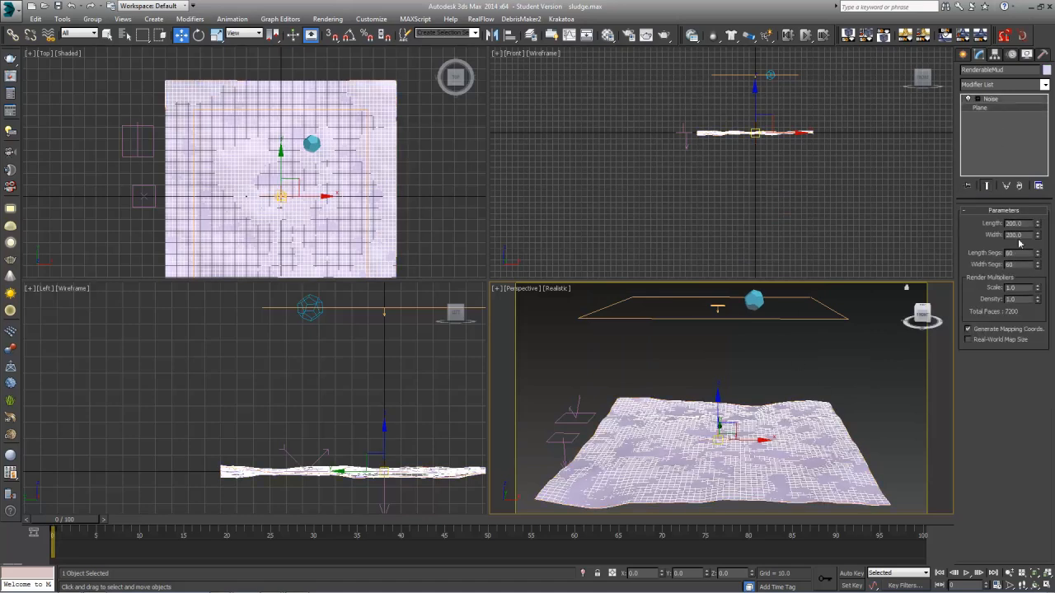
pyautogui.click(990, 99)
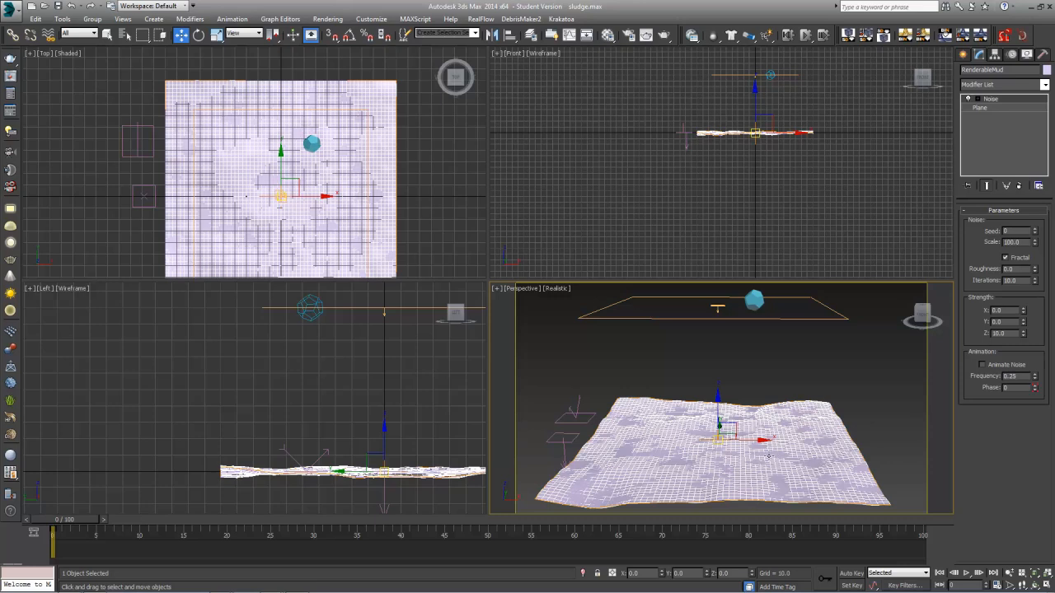
pyautogui.scroll(3, 784, 467)
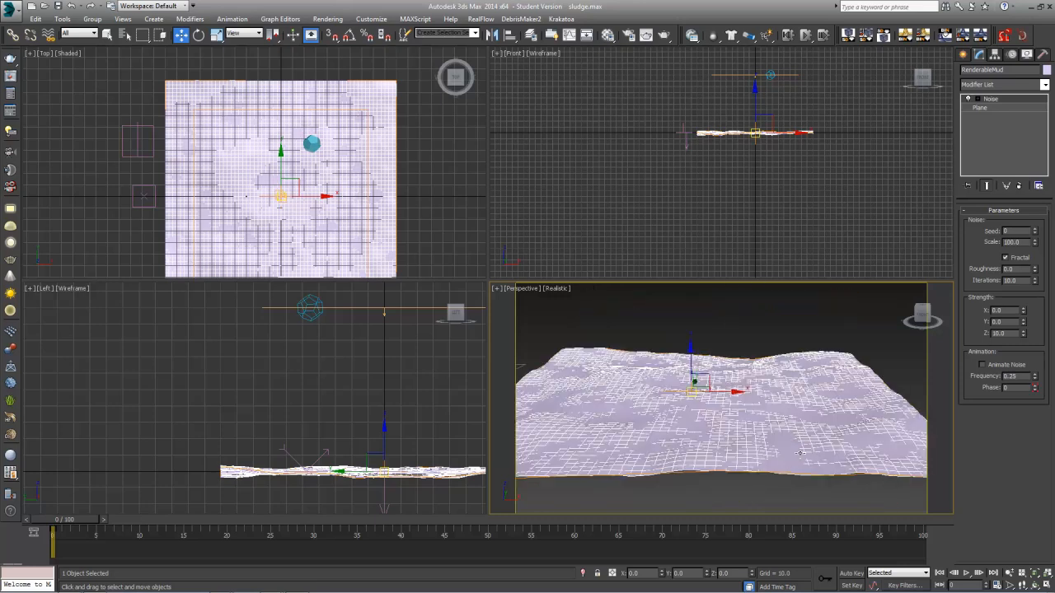
pyautogui.click(783, 436)
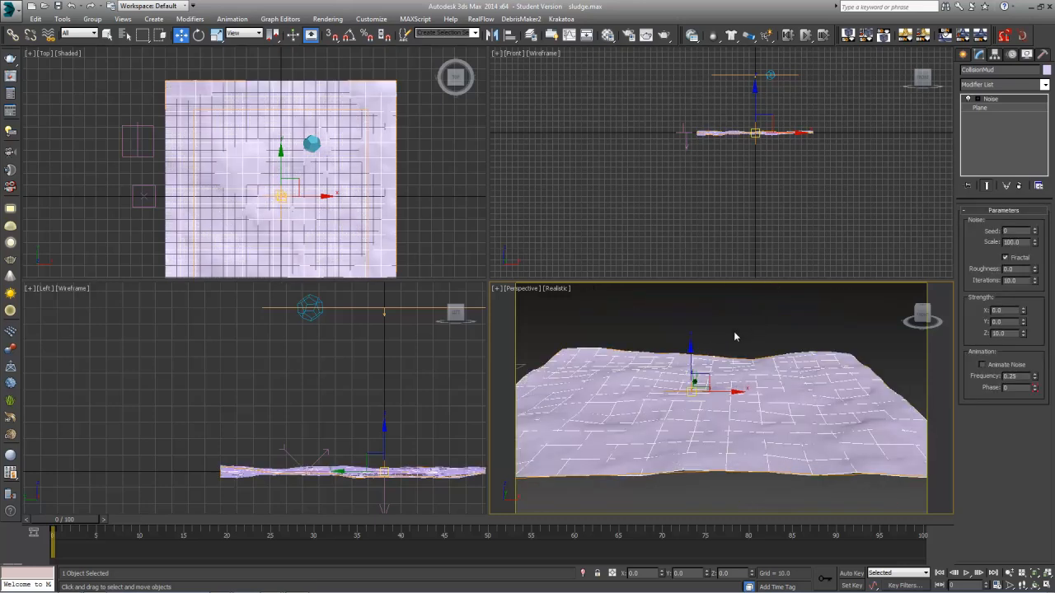
pyautogui.scroll(-3, 763, 454)
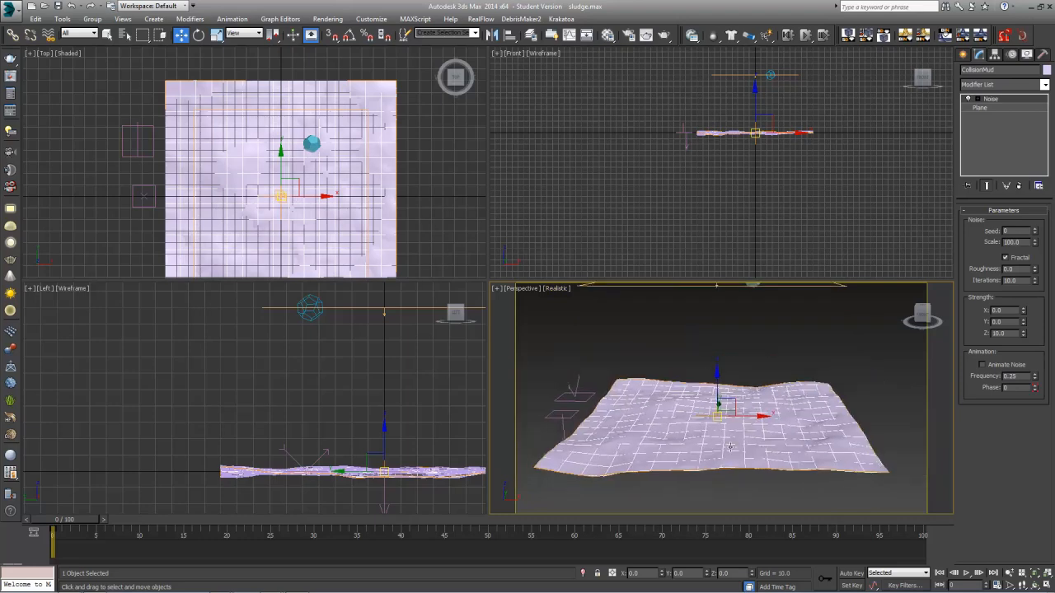
pyautogui.click(833, 446)
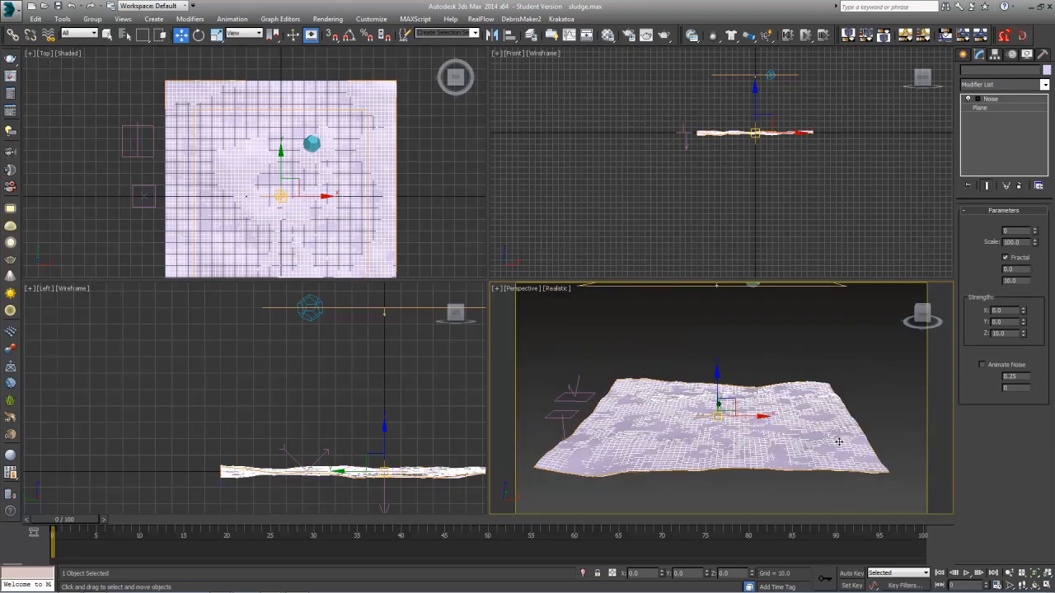
# Step: Set the CollisionMud plane's object properties to Display as Box and Freeze
pyautogui.click(782, 465)
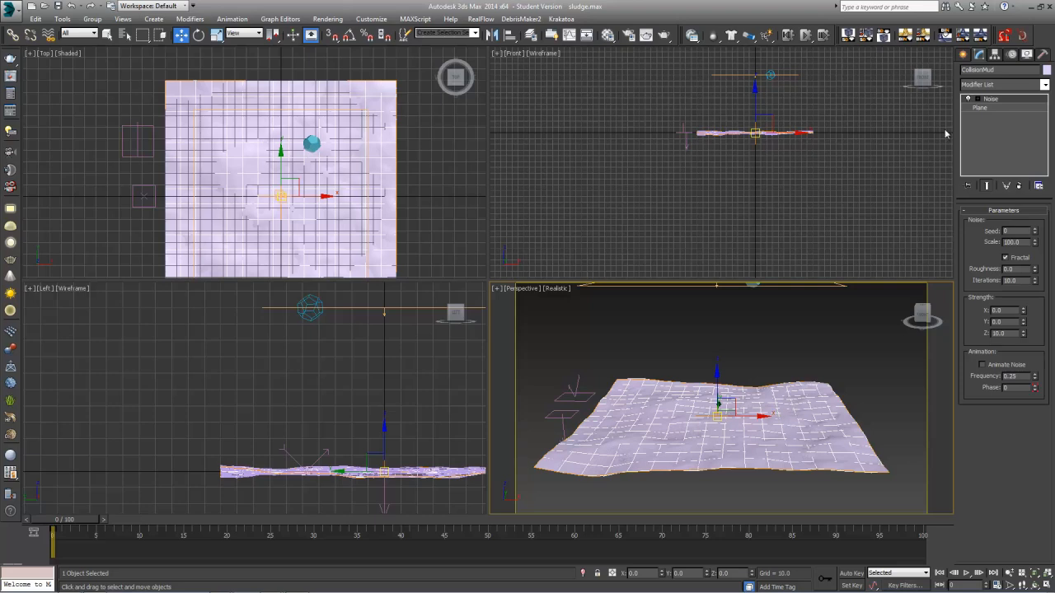
pyautogui.rightClick(775, 425)
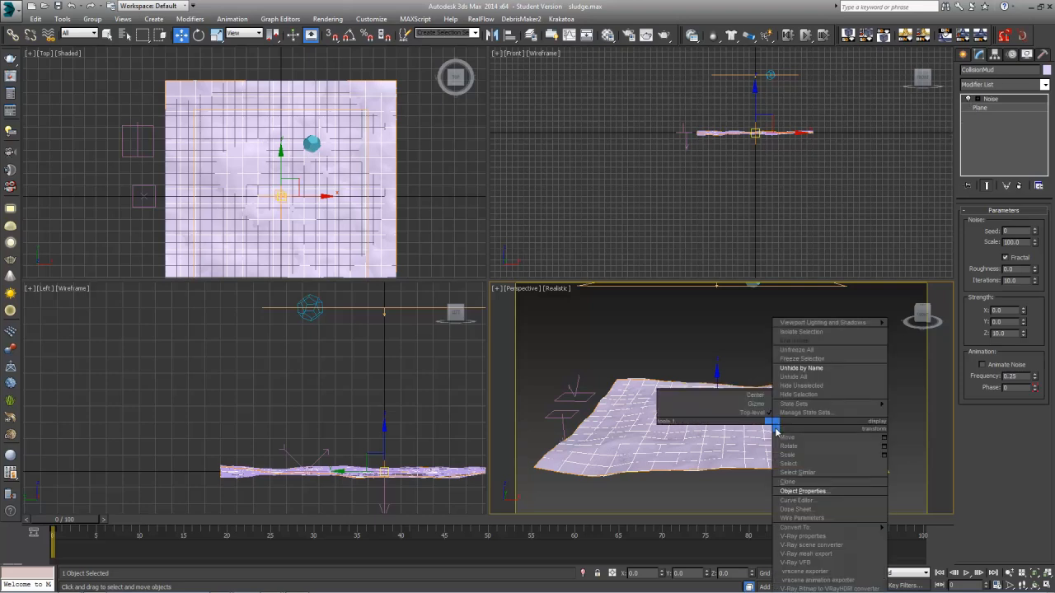
pyautogui.click(808, 492)
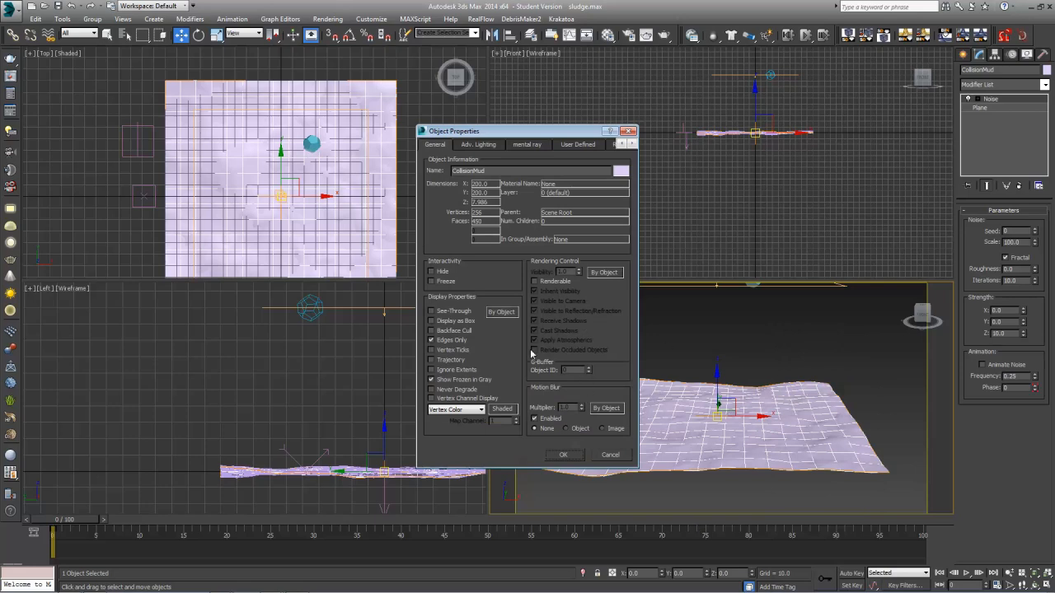
pyautogui.click(441, 322)
pyautogui.click(445, 284)
pyautogui.click(563, 455)
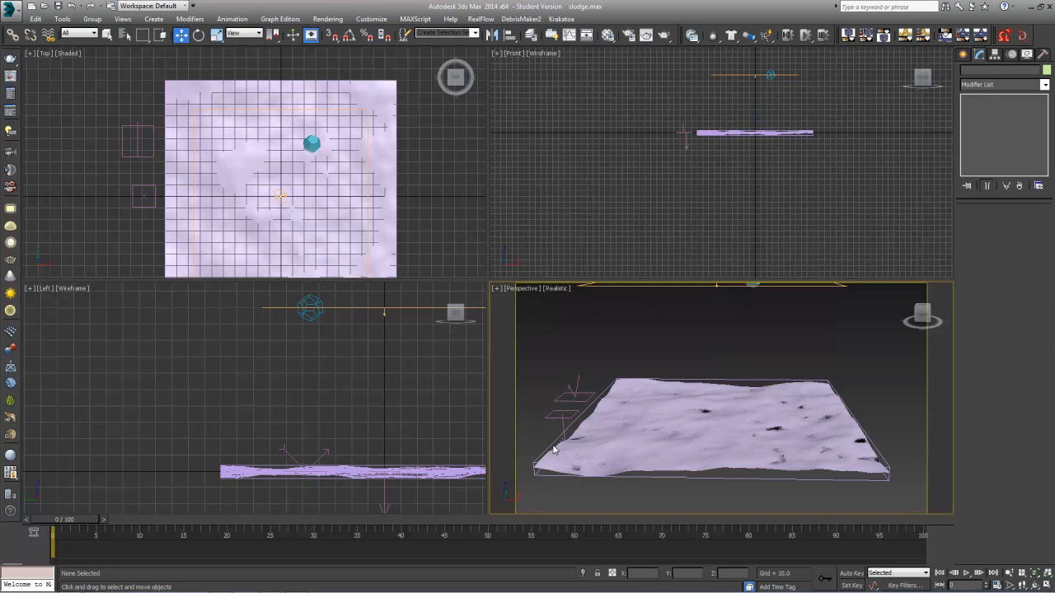
# Step: Switch the Perspective viewport to Shaded display and select the RenderableMud plane
pyautogui.click(739, 481)
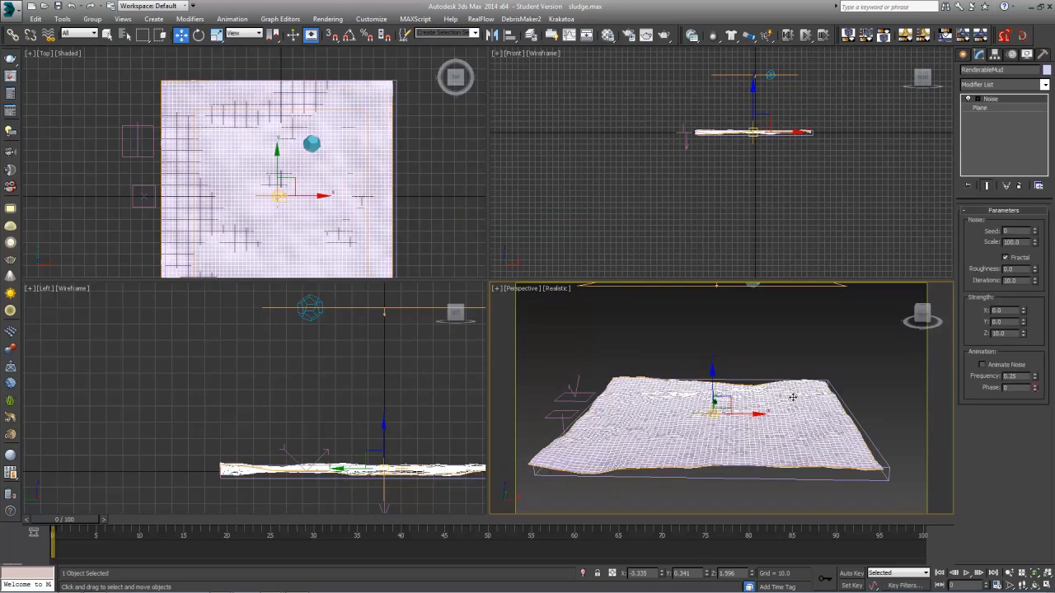
pyautogui.click(754, 384)
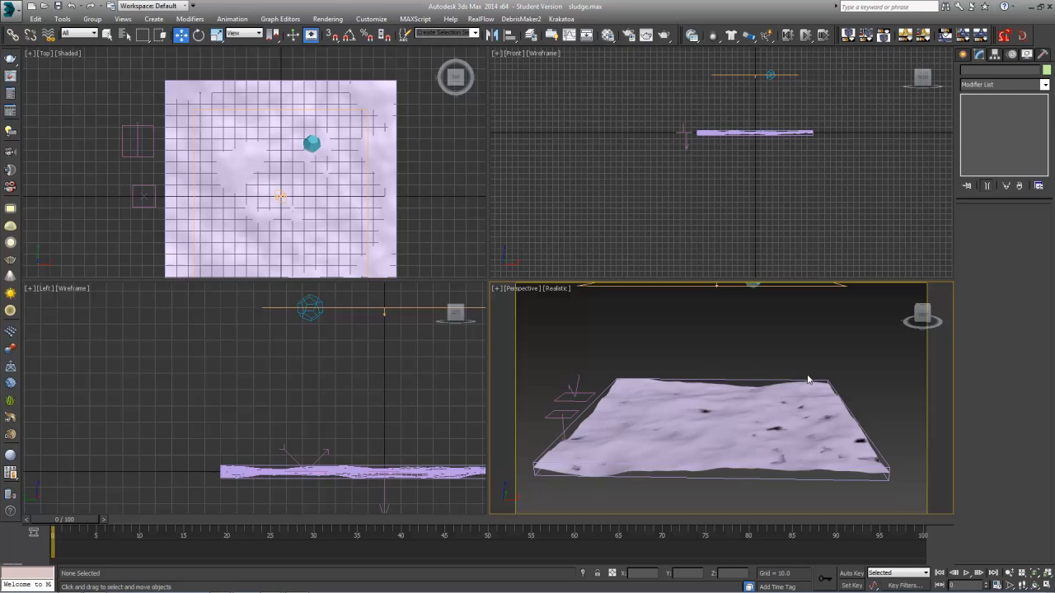
pyautogui.moveTo(798, 440)
pyautogui.keyDown('alt'); pyautogui.mouseDown(button='middle')
pyautogui.moveTo(793, 486)
pyautogui.moveTo(797, 452)
pyautogui.mouseUp(button='middle'); pyautogui.keyUp('alt')
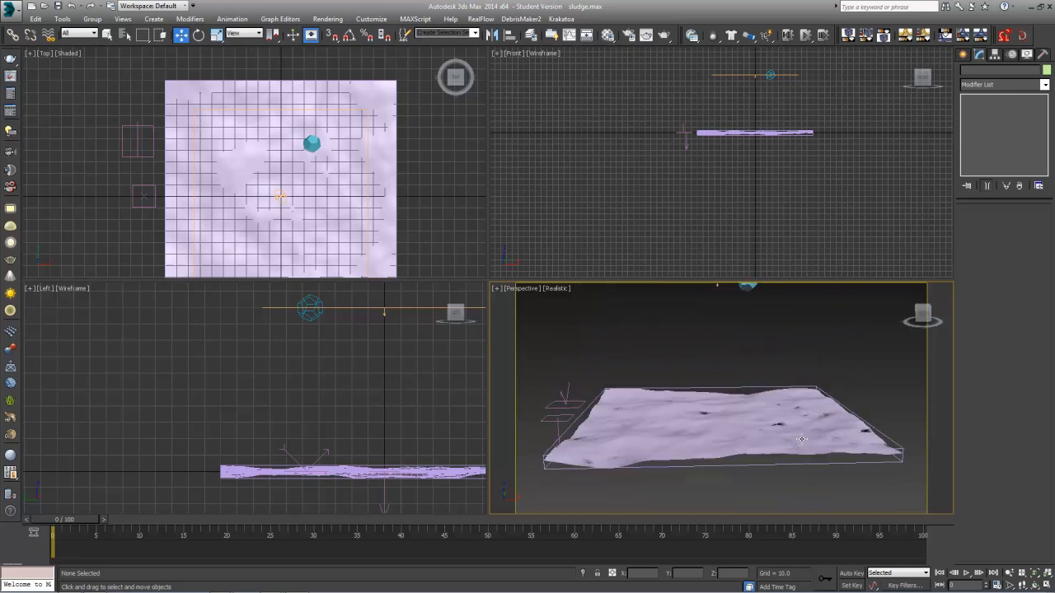
pyautogui.click(557, 292)
pyautogui.click(577, 314)
pyautogui.moveTo(725, 443)
pyautogui.keyDown('alt'); pyautogui.mouseDown(button='middle')
pyautogui.moveTo(728, 469)
pyautogui.moveTo(746, 415)
pyautogui.moveTo(762, 430)
pyautogui.moveTo(746, 425)
pyautogui.moveTo(774, 427)
pyautogui.moveTo(759, 430)
pyautogui.mouseUp(button='middle'); pyautogui.keyUp('alt')
pyautogui.click(747, 415)
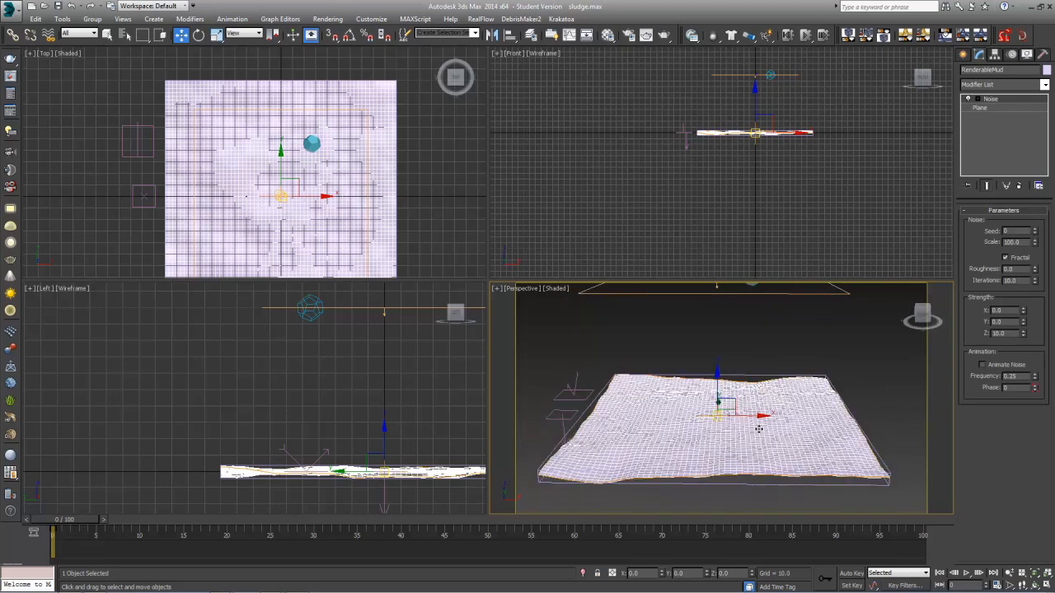
# Step: Examine the RenderableMud surface and the PF Source 001 emitter in the Perspective view, and look briefly at the Particle View
pyautogui.scroll(3, 760, 429)
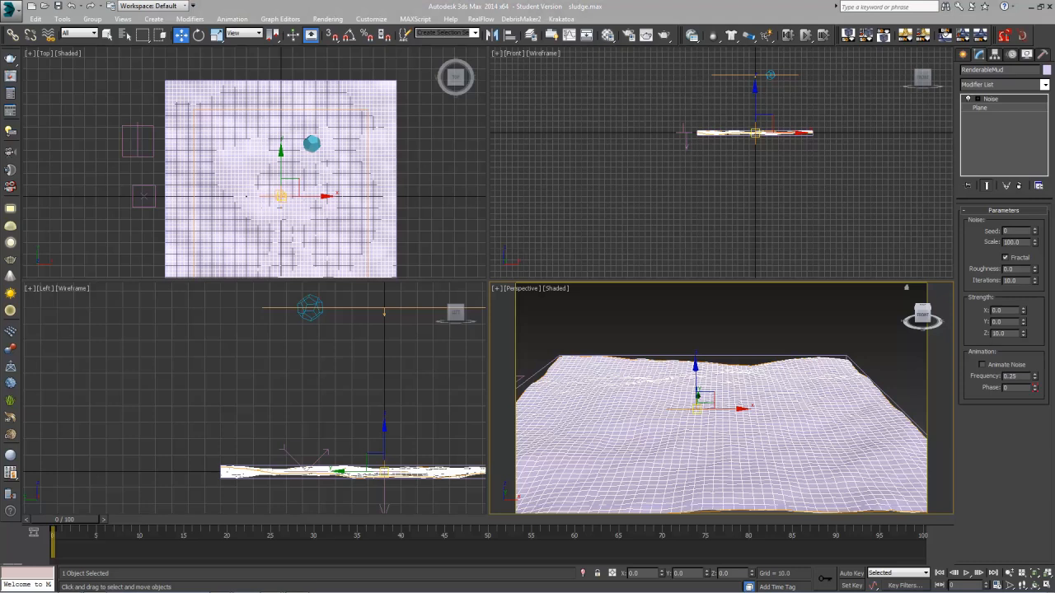
pyautogui.press('6')
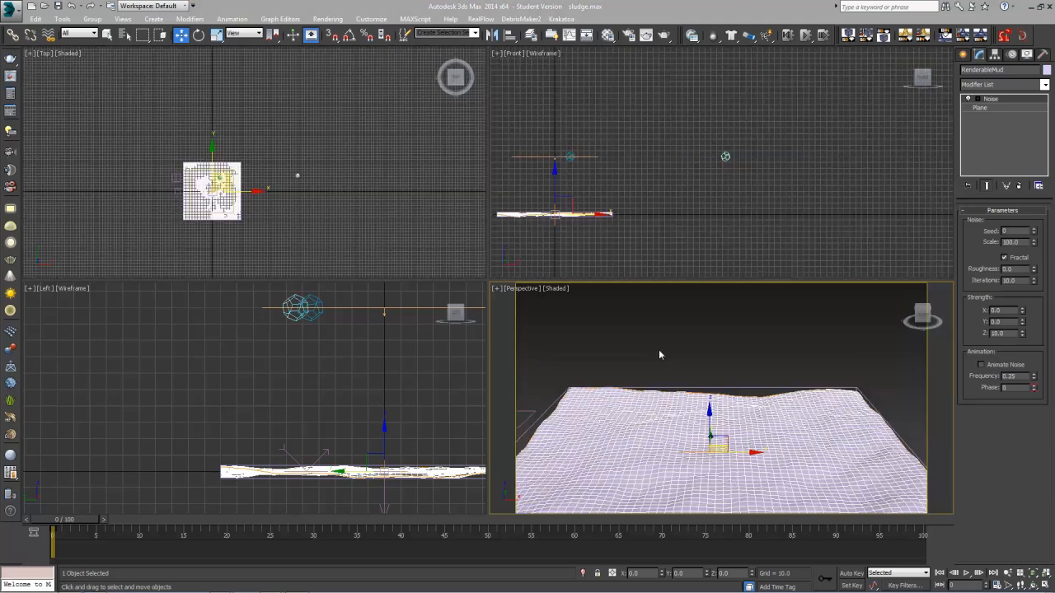
pyautogui.click(659, 349)
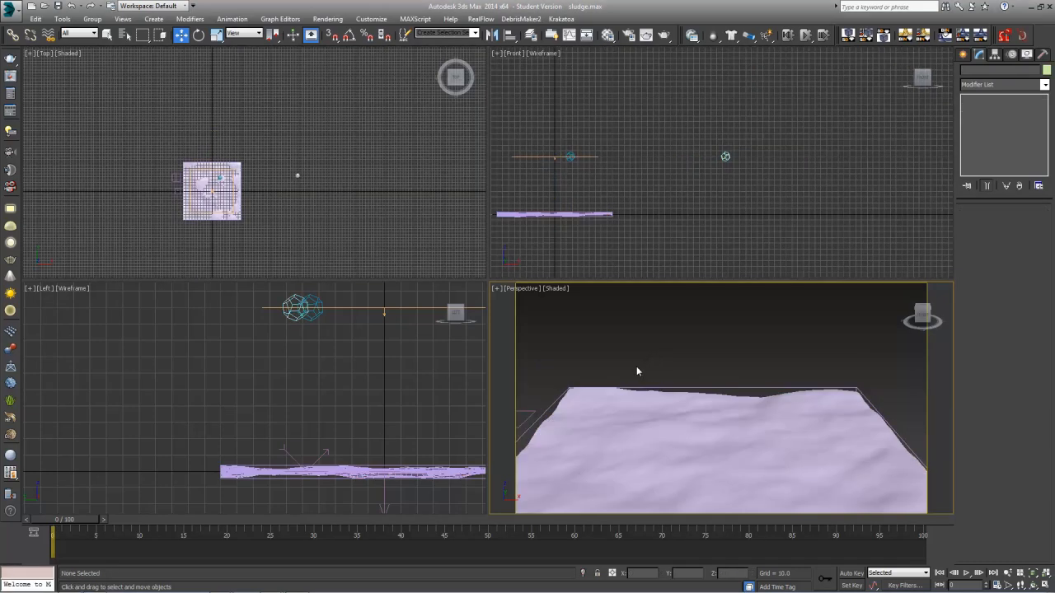
pyautogui.click(693, 415)
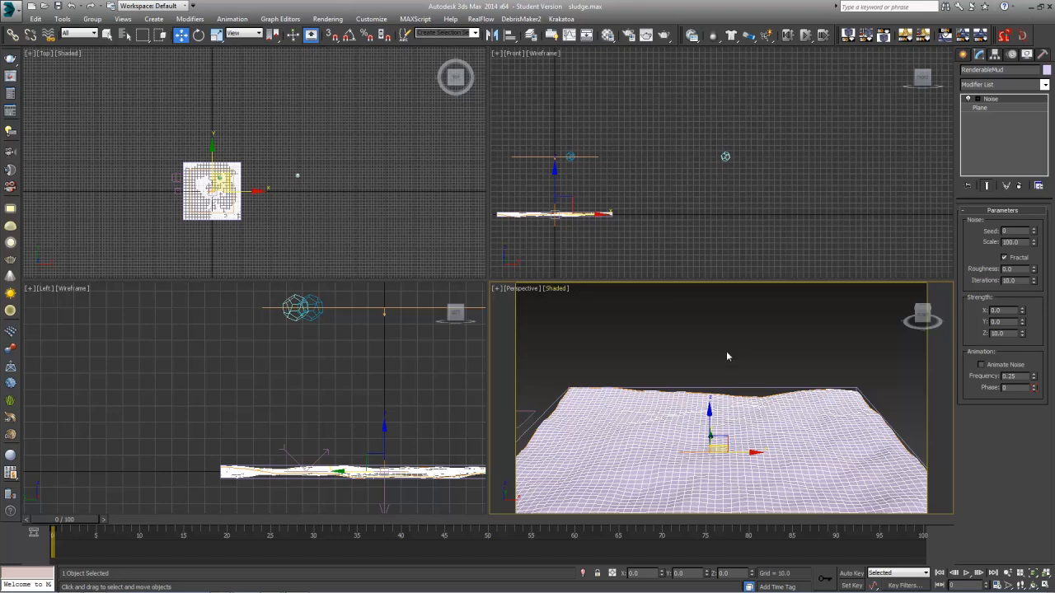
pyautogui.scroll(-5, 727, 345)
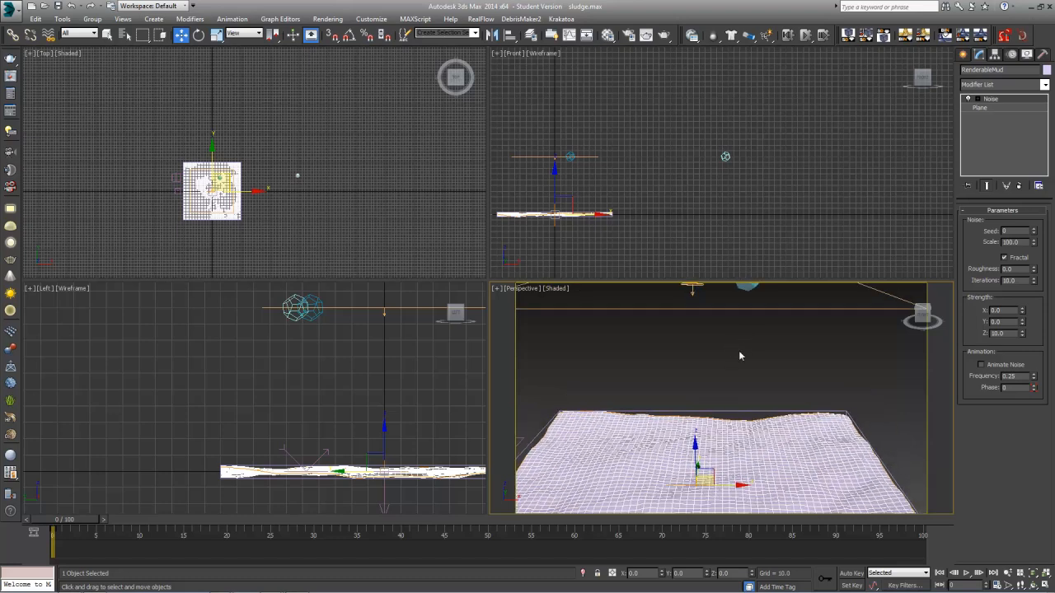
pyautogui.click(714, 316)
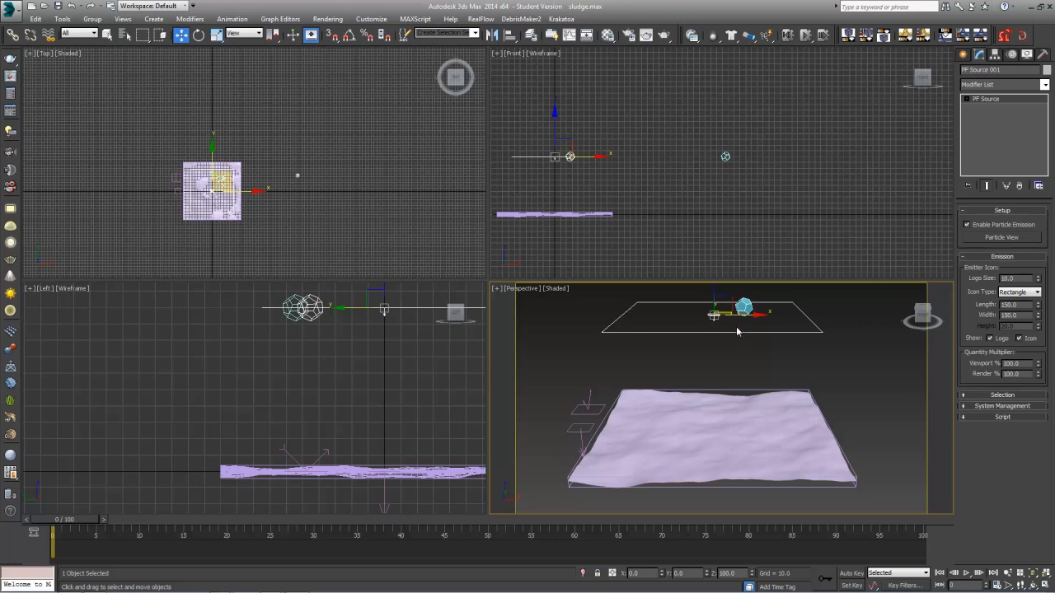
pyautogui.scroll(5, 738, 331)
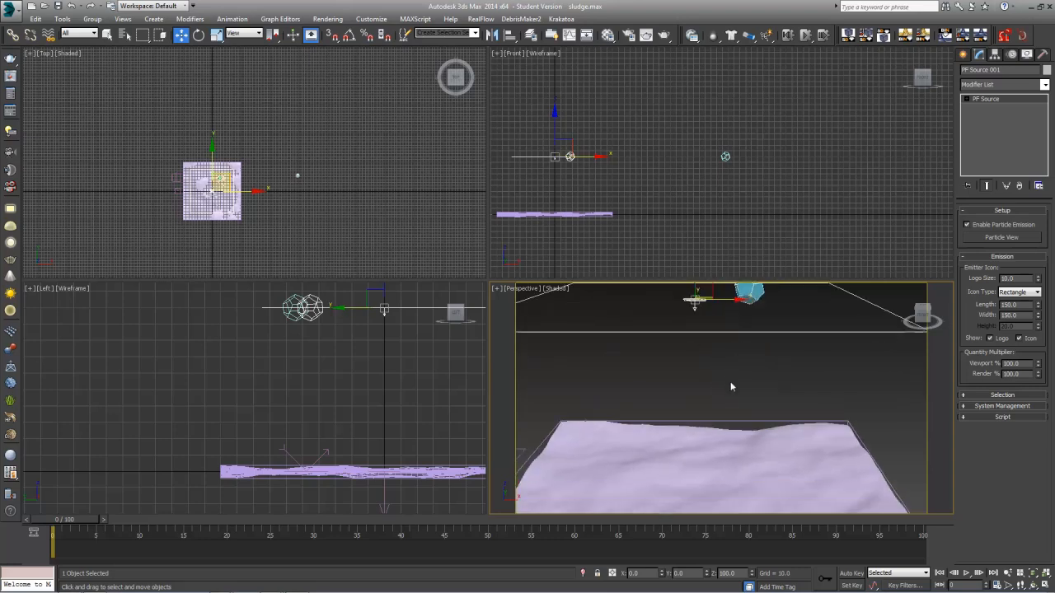
pyautogui.scroll(-4, 730, 386)
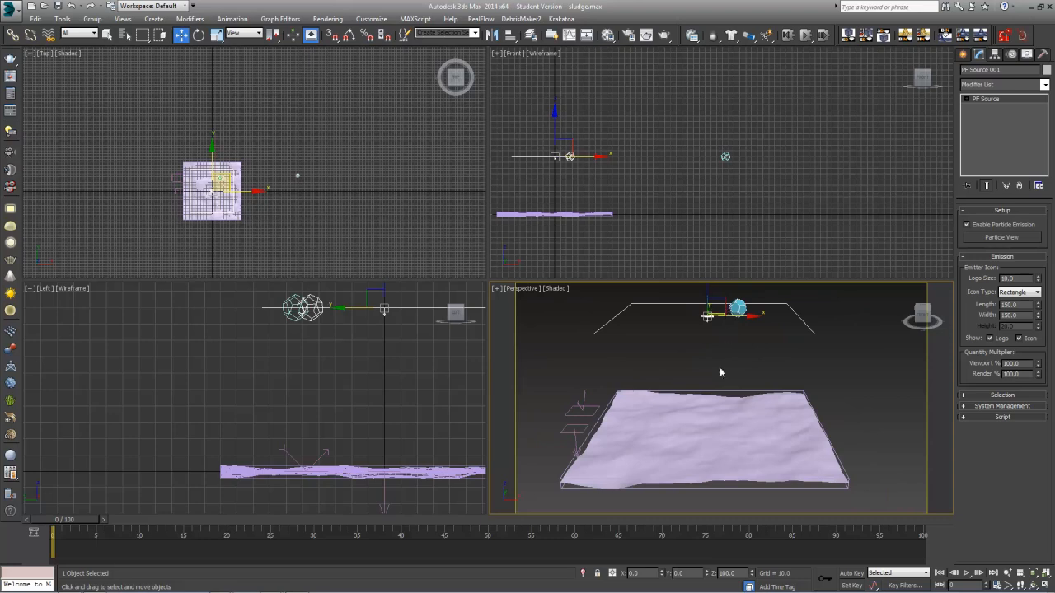
pyautogui.click(722, 420)
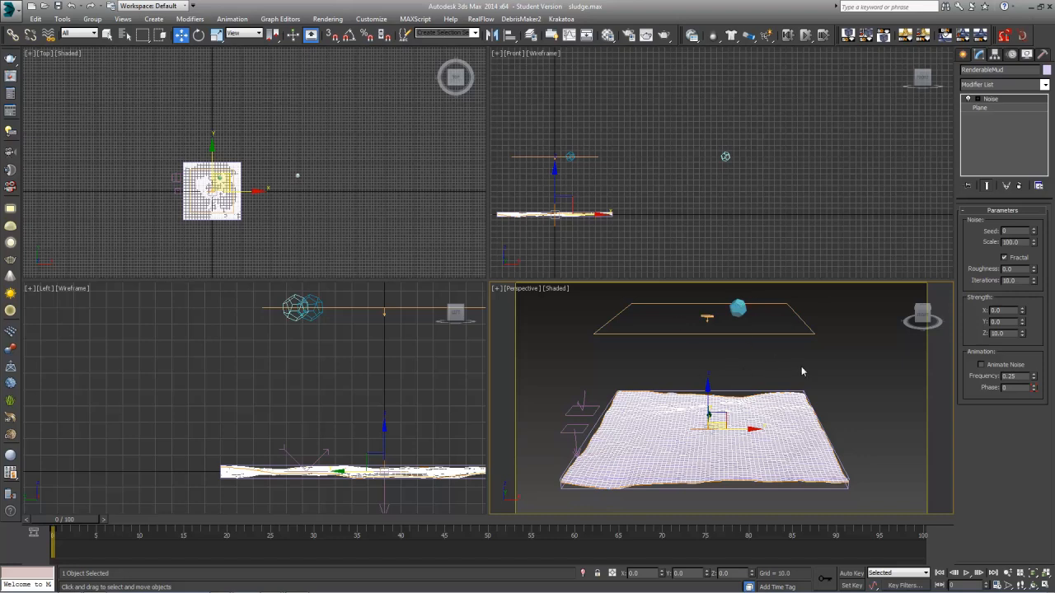
pyautogui.press('6')
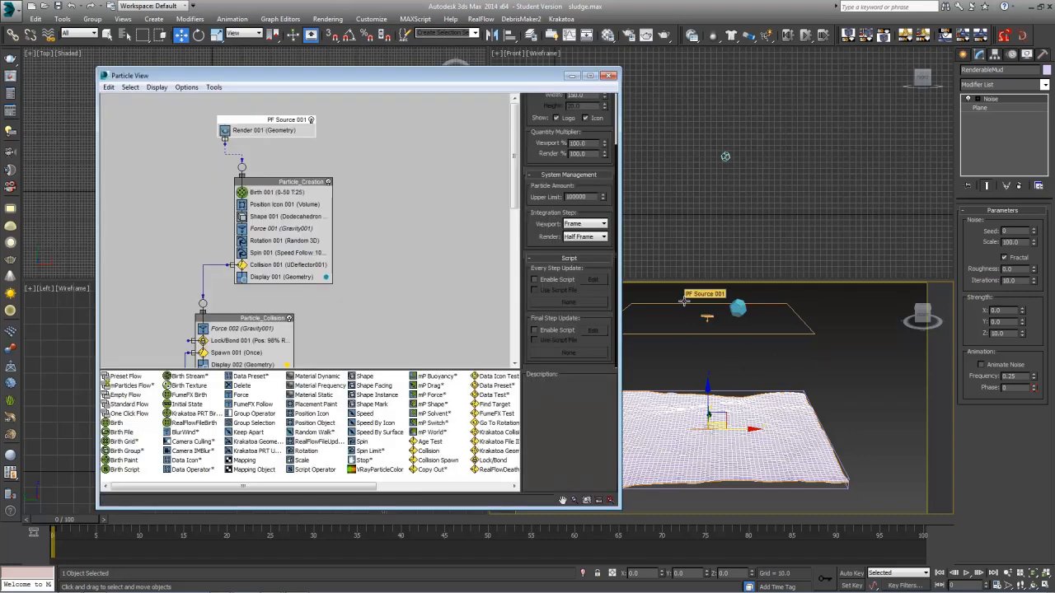
pyautogui.press('6')
# Step: Show the Compound Objects creation types and delete the leftover dodecahedron object far beside the emitter in the Front view
pyautogui.click(964, 56)
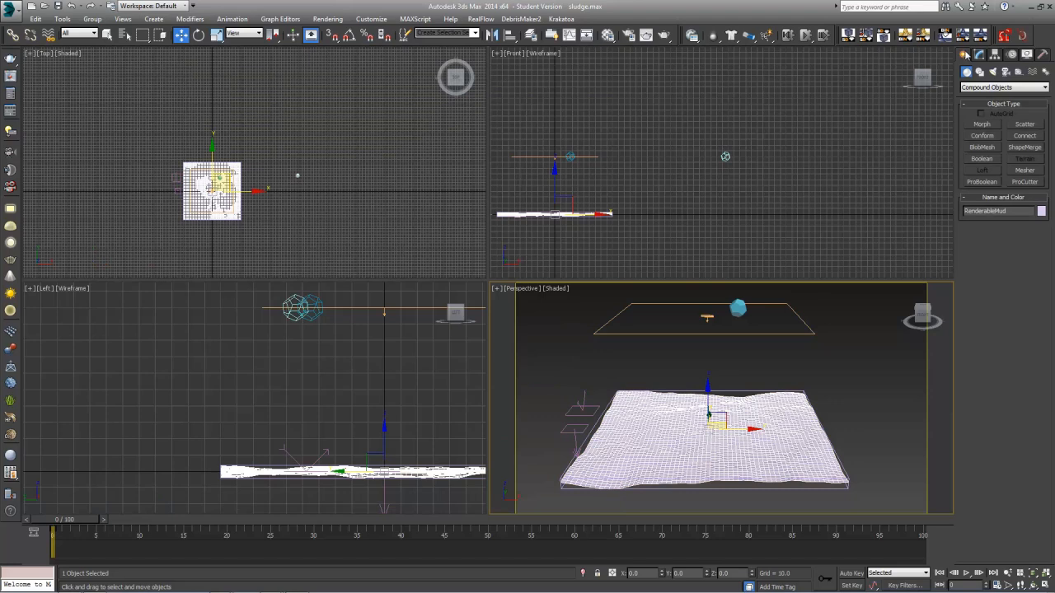
pyautogui.click(999, 88)
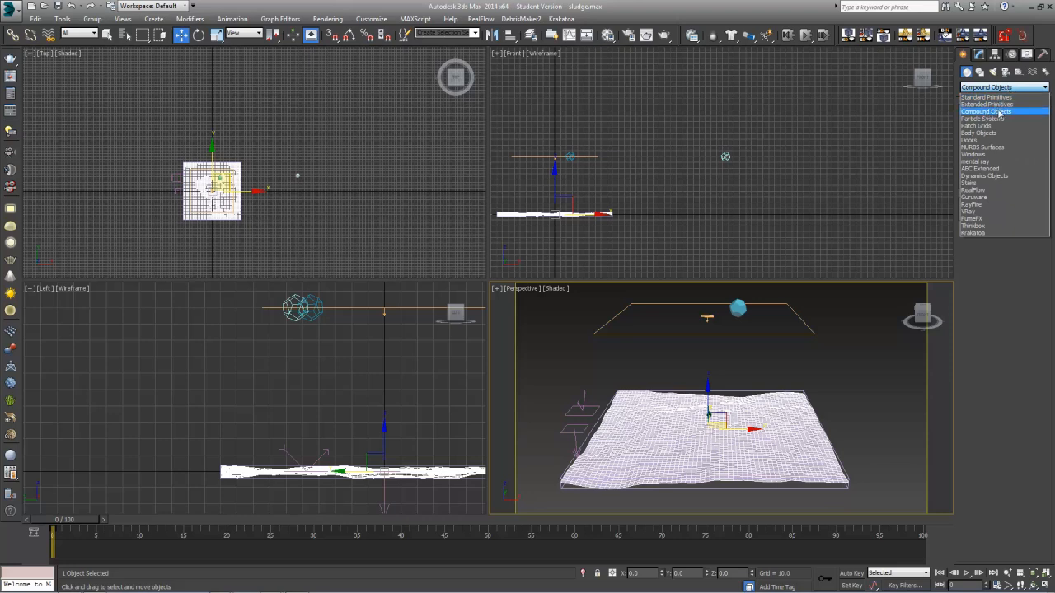
pyautogui.click(987, 111)
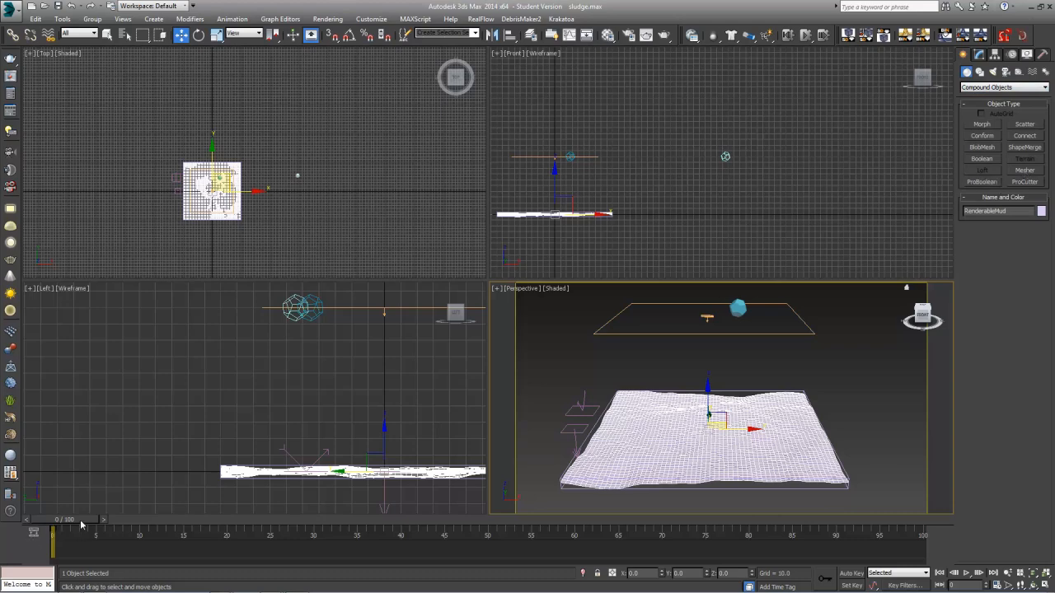
pyautogui.moveTo(82, 524); pyautogui.dragTo(73, 496)
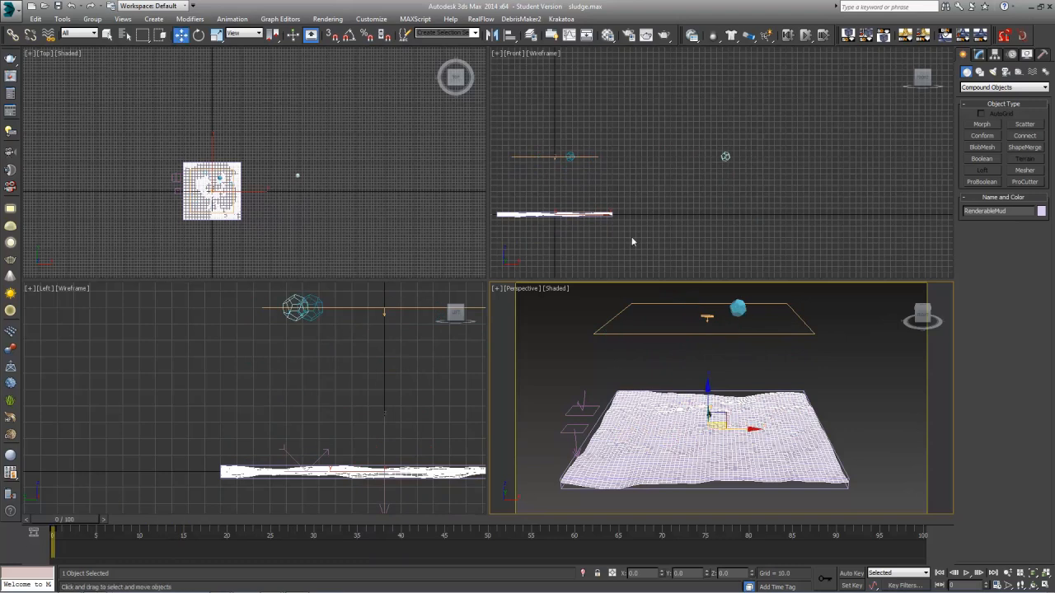
pyautogui.click(726, 157)
pyautogui.press('Delete')
# Step: Create a Mesher compound object beside the mud plane in the Top view and open its parameters for modification
pyautogui.click(1021, 171)
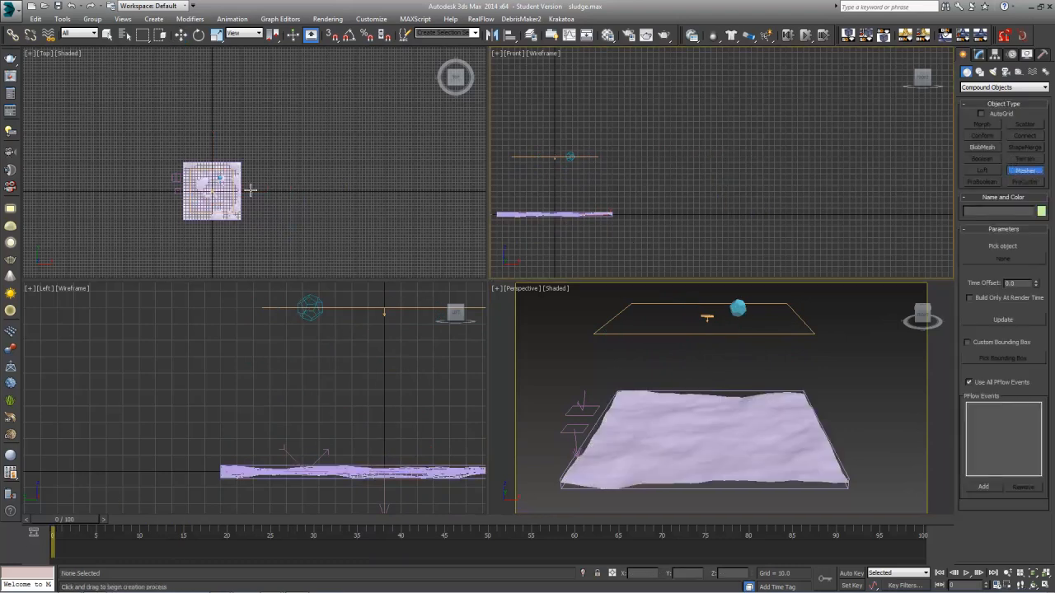
pyautogui.moveTo(250, 190); pyautogui.dragTo(264, 198)
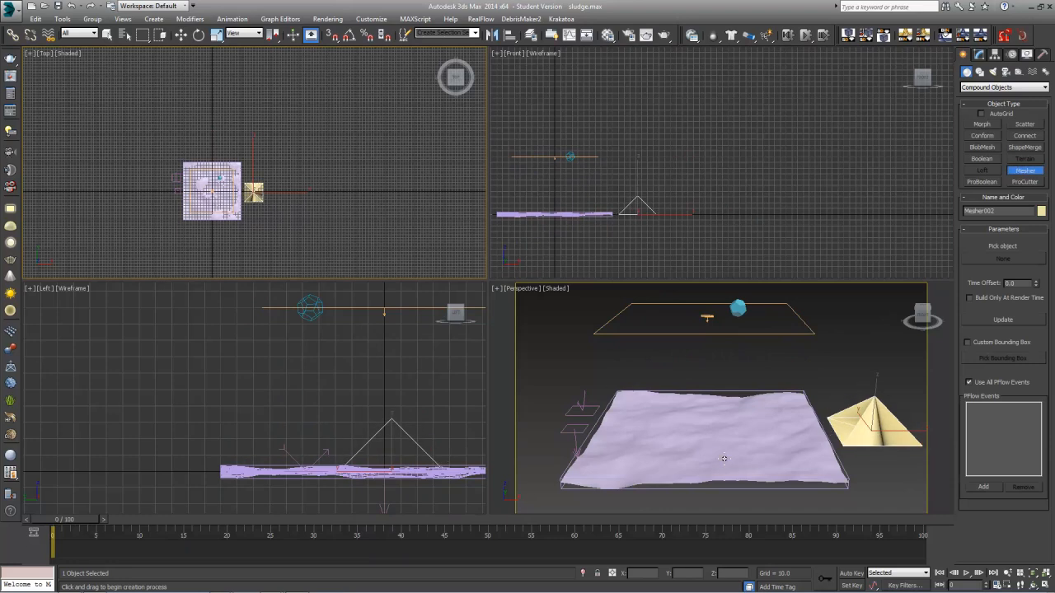
pyautogui.rightClick(819, 425)
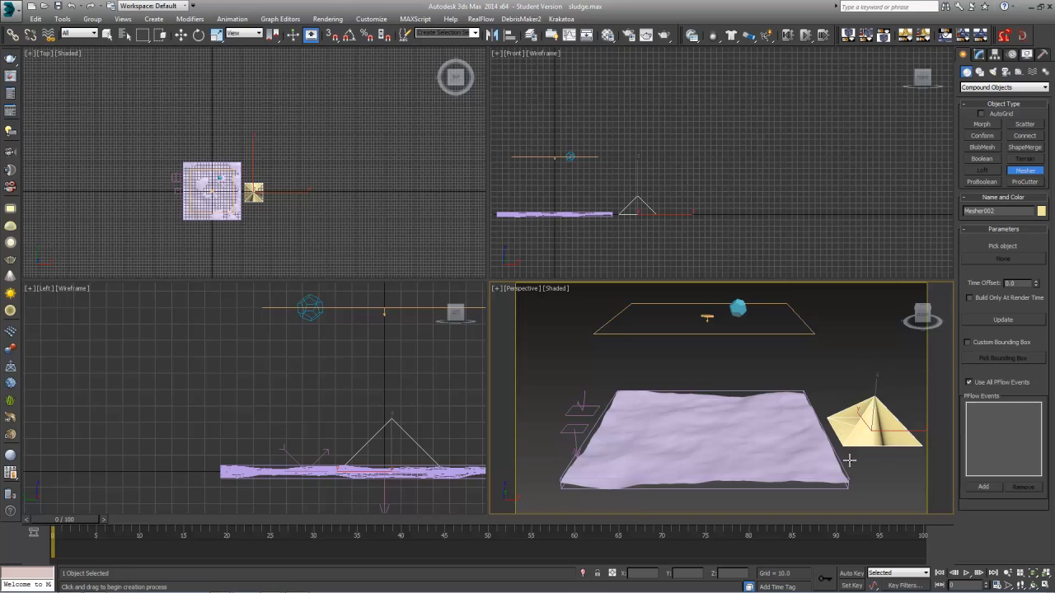
pyautogui.click(978, 54)
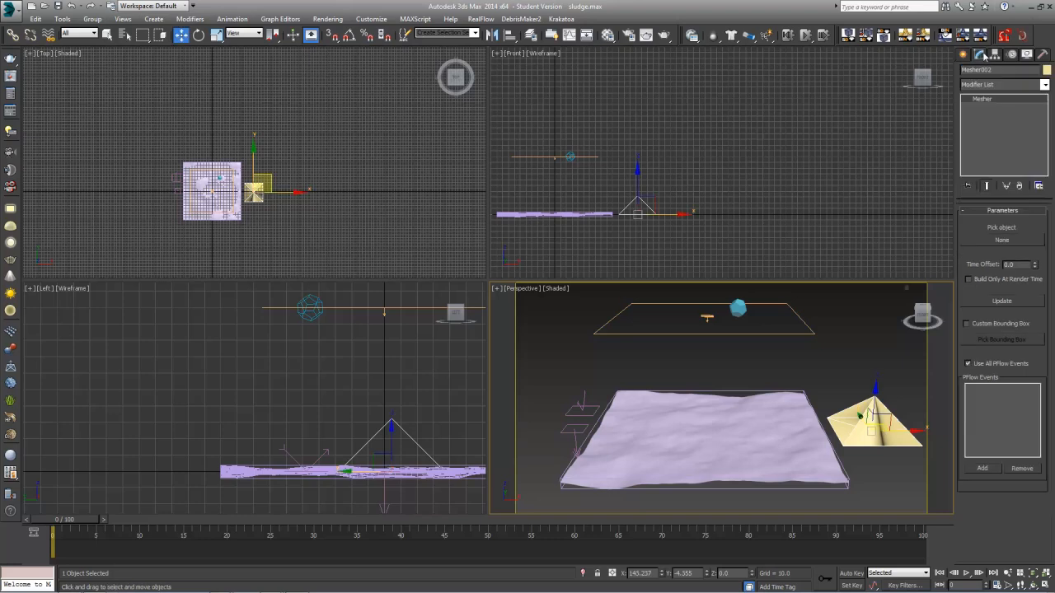
# Step: Pick PF Source 001 as the source object for the Mesher
pyautogui.click(1002, 241)
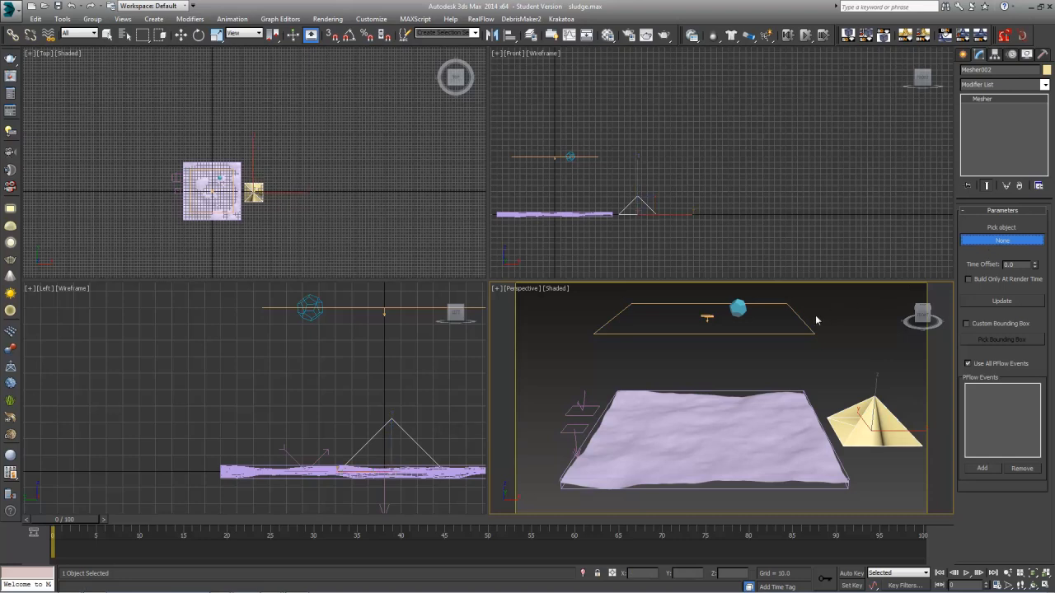
pyautogui.click(737, 308)
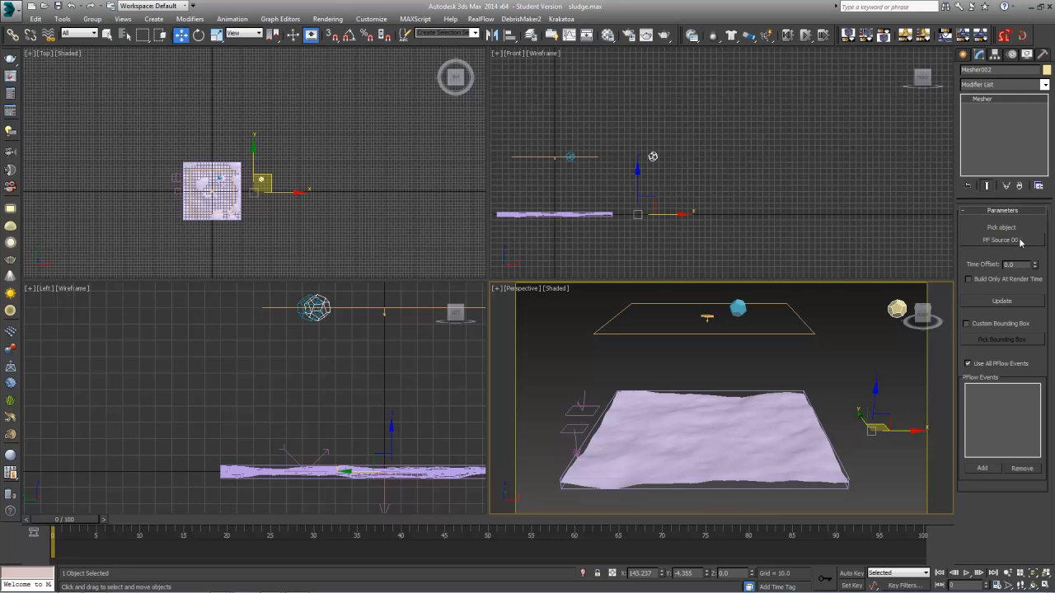
pyautogui.moveTo(825, 356); pyautogui.dragTo(775, 364, button='middle')
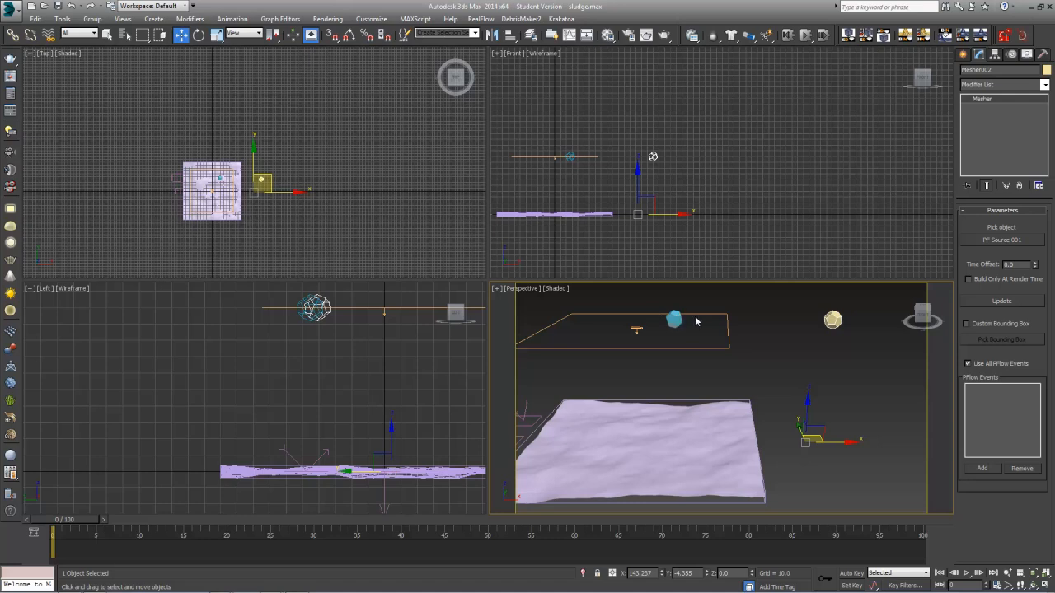
# Step: Change the Mesher's object color to the dark pink swatch in the 3ds Max palette
pyautogui.click(1047, 71)
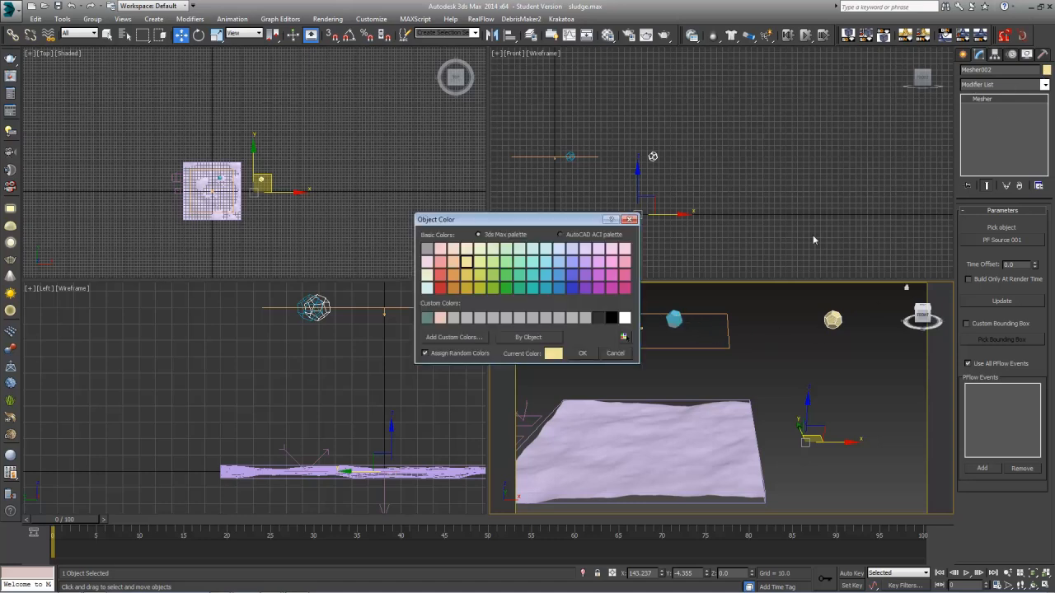
pyautogui.click(572, 288)
pyautogui.click(624, 288)
pyautogui.click(582, 353)
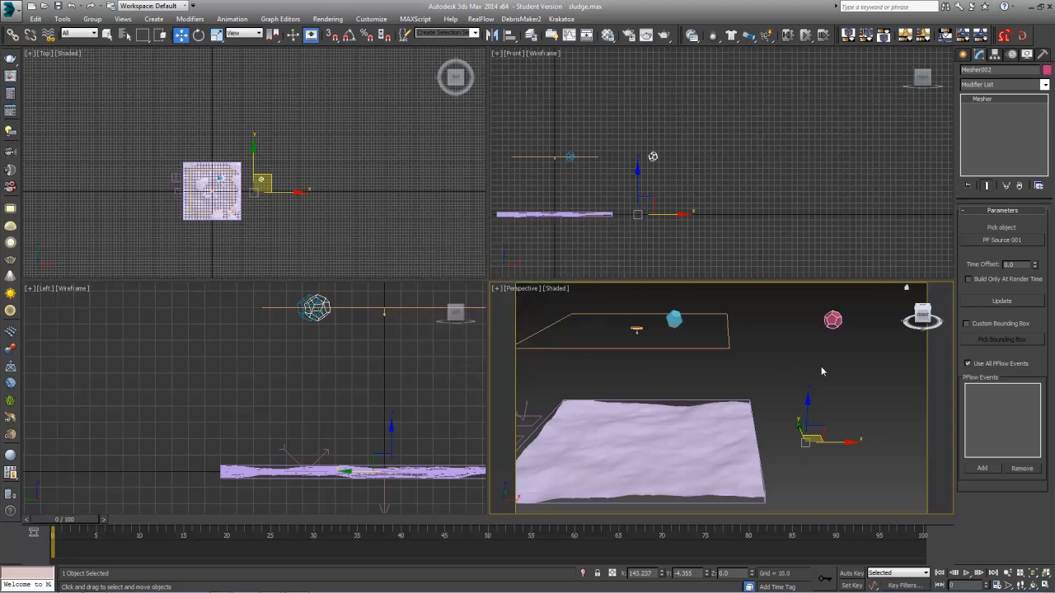
pyautogui.click(815, 365)
# Step: Advance the animation to frame 49 and compare the PF Source 001 particles with the Mesher's copy by selecting each in turn
pyautogui.moveTo(65, 519); pyautogui.dragTo(488, 528)
pyautogui.press('w')
pyautogui.click(554, 498)
pyautogui.press('w')
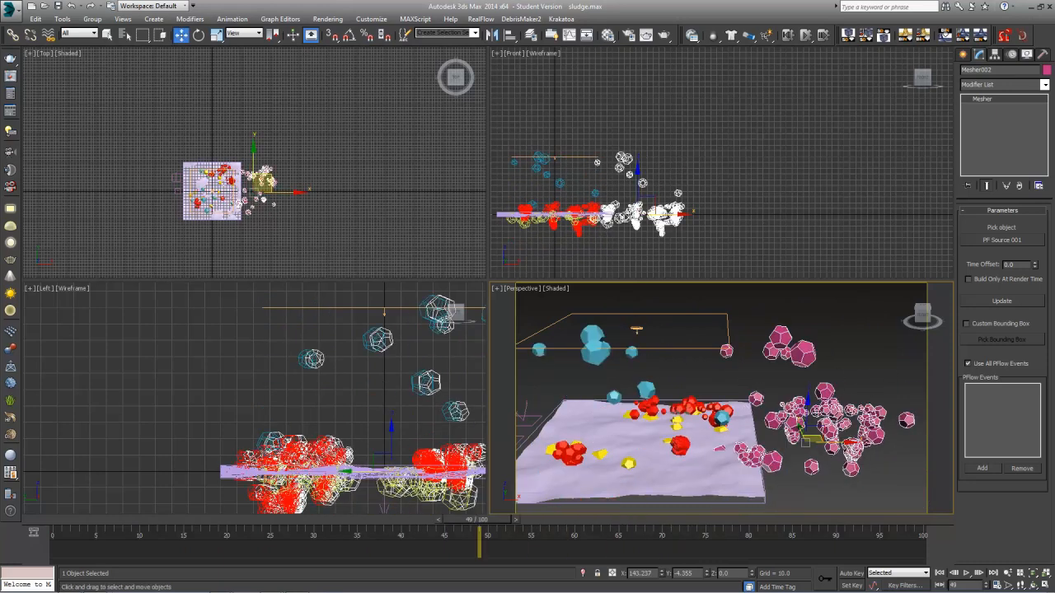
pyautogui.click(703, 349)
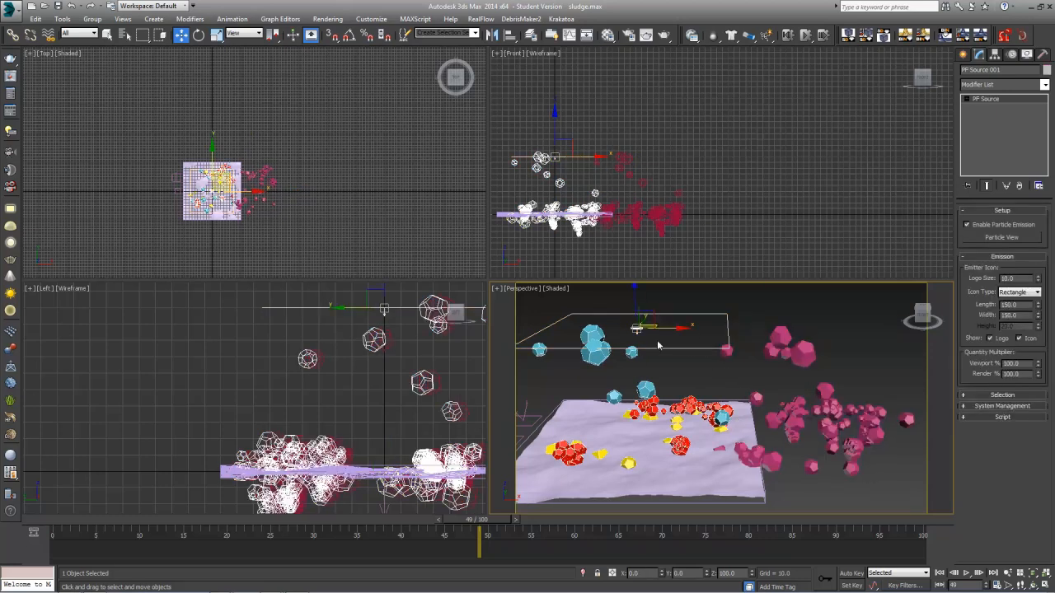
pyautogui.click(825, 391)
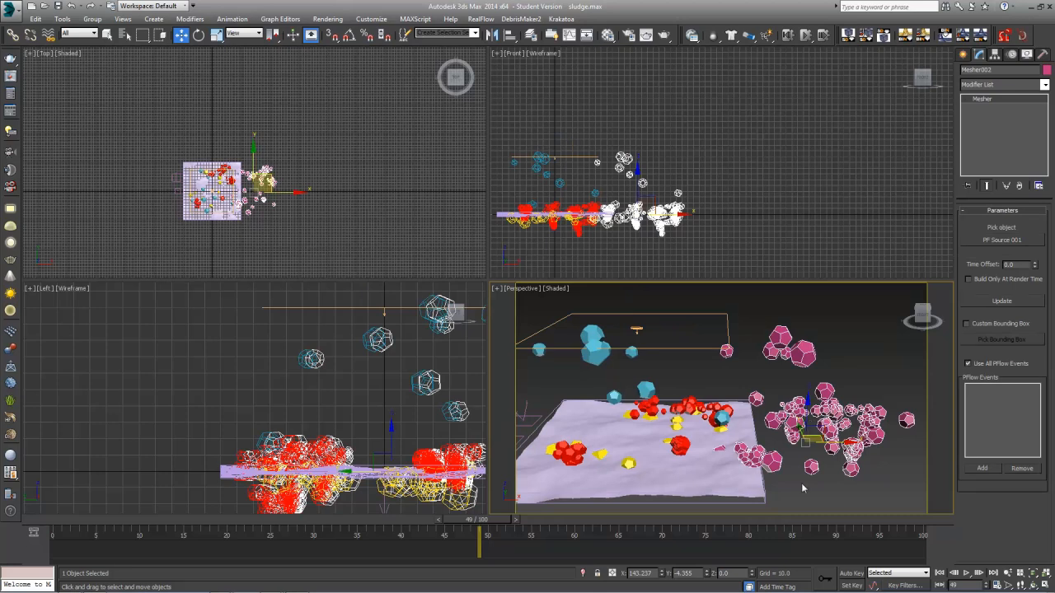
# Step: Reset the Mesher's X and Y position to 0 over the original particles and move the animation back to frame 9
pyautogui.rightClick(662, 572)
pyautogui.rightClick(708, 573)
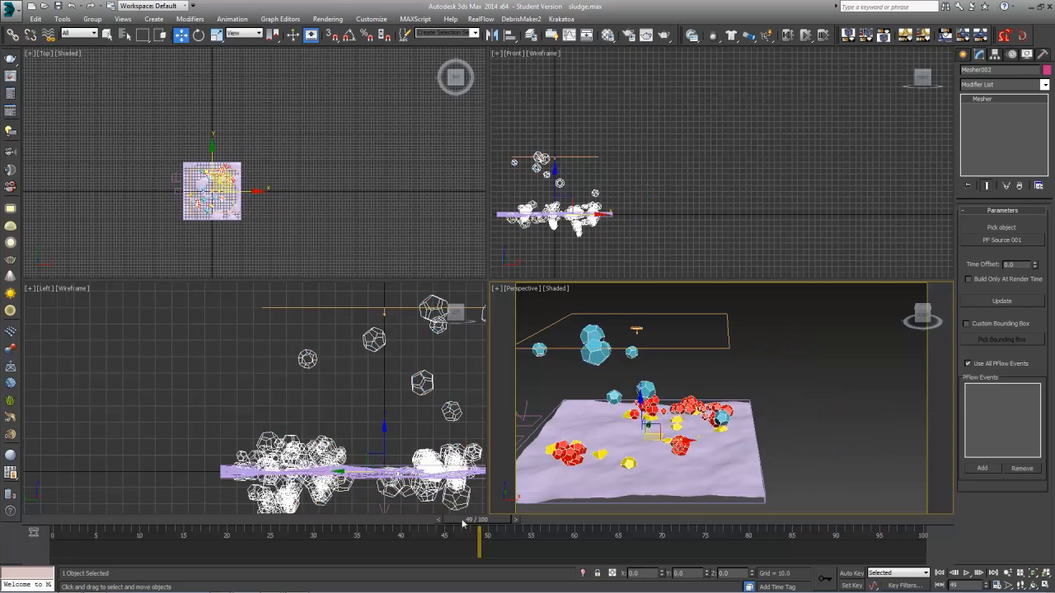
pyautogui.moveTo(463, 523); pyautogui.dragTo(119, 522)
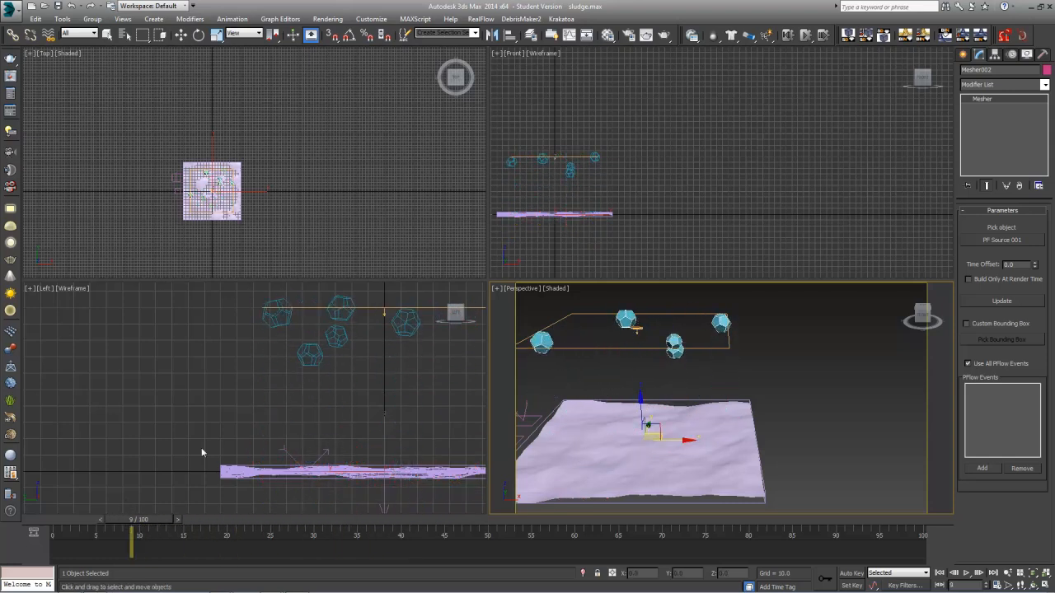
pyautogui.press('w')
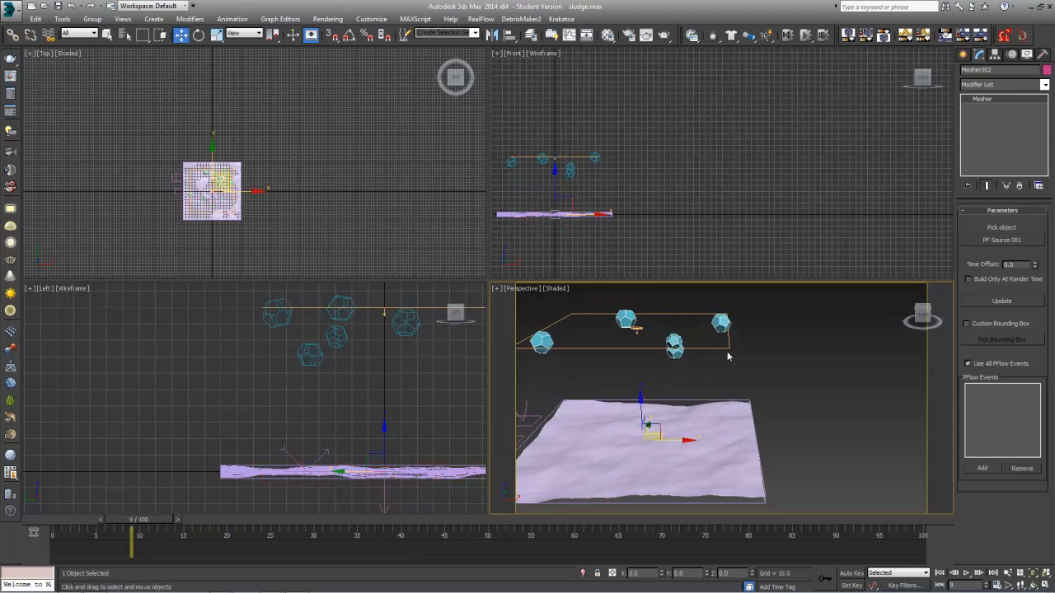
# Step: Hide the PF Source 001 emitter and return the animation to frame 0 with only the Mesher particles showing
pyautogui.click(729, 355)
pyautogui.rightClick(711, 342)
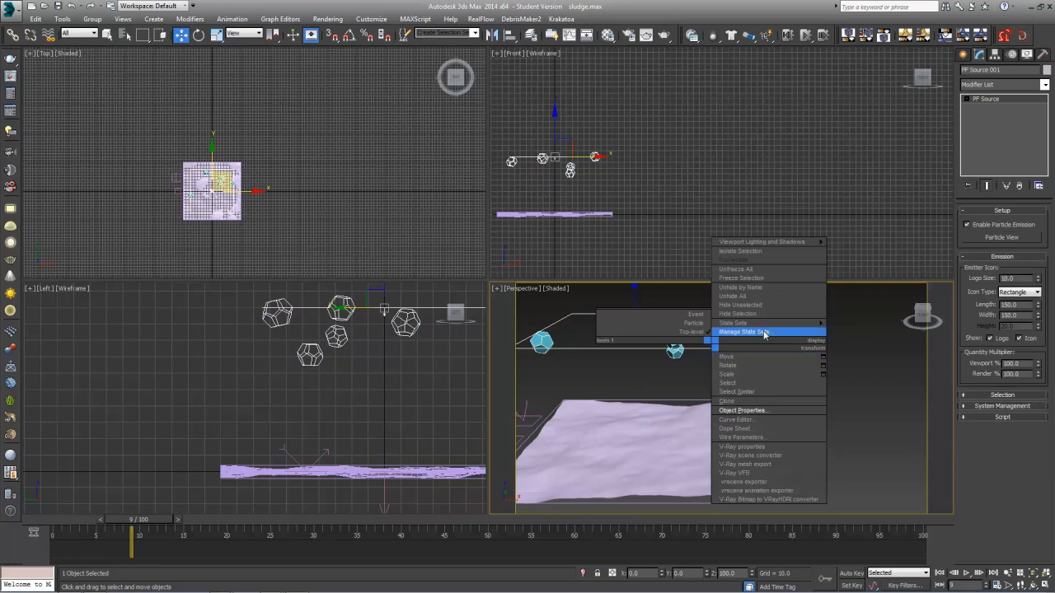
pyautogui.click(674, 382)
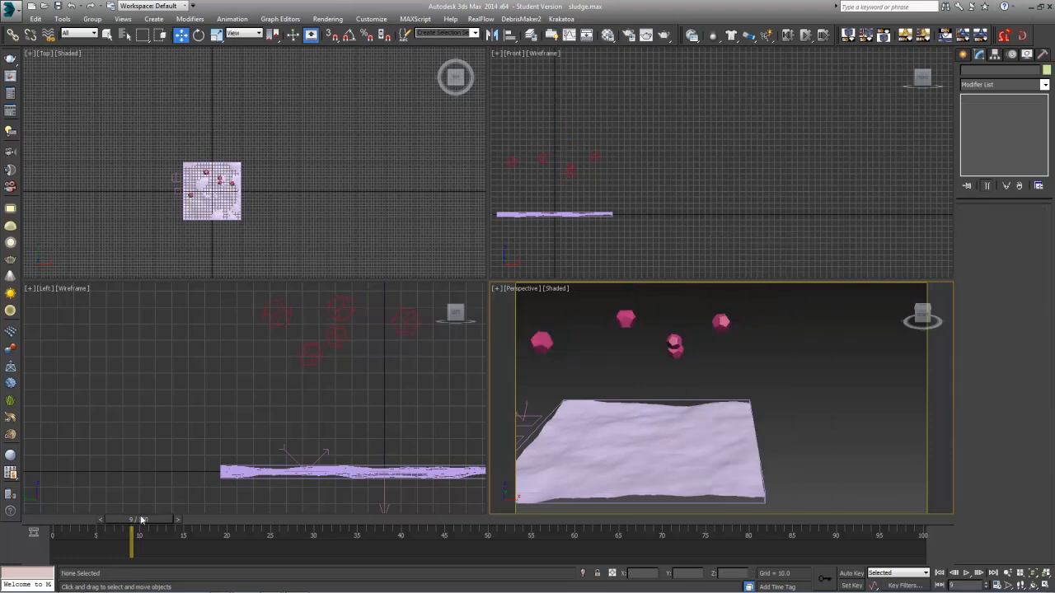
pyautogui.moveTo(141, 520); pyautogui.dragTo(68, 450)
pyautogui.rightClick(783, 433)
pyautogui.press('w')
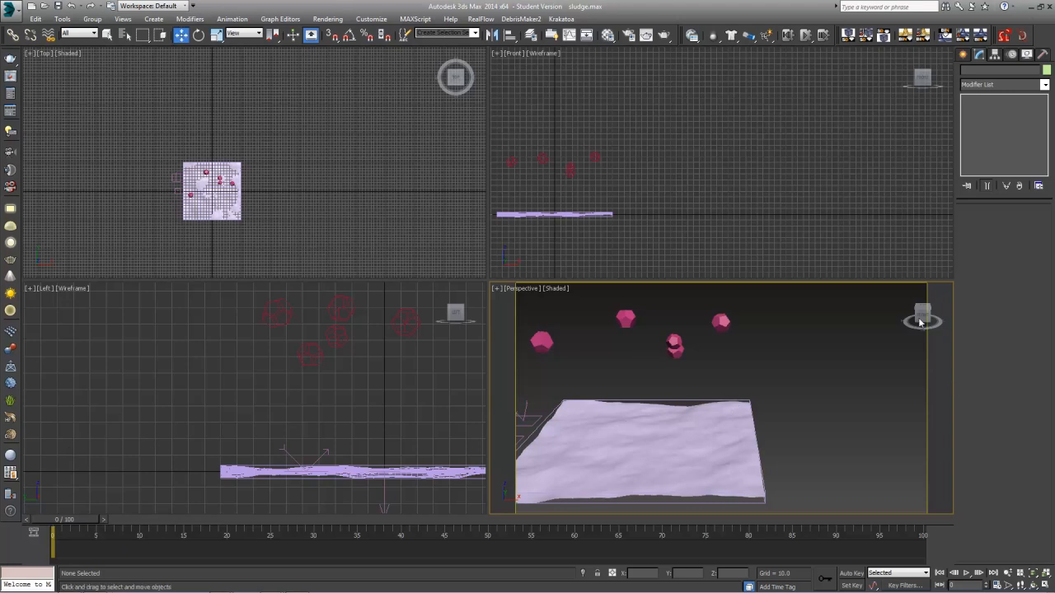
# Step: Unhide all hidden objects to bring back the PF Source 001 emitter, and clear the selection
pyautogui.click(675, 341)
pyautogui.rightClick(712, 381)
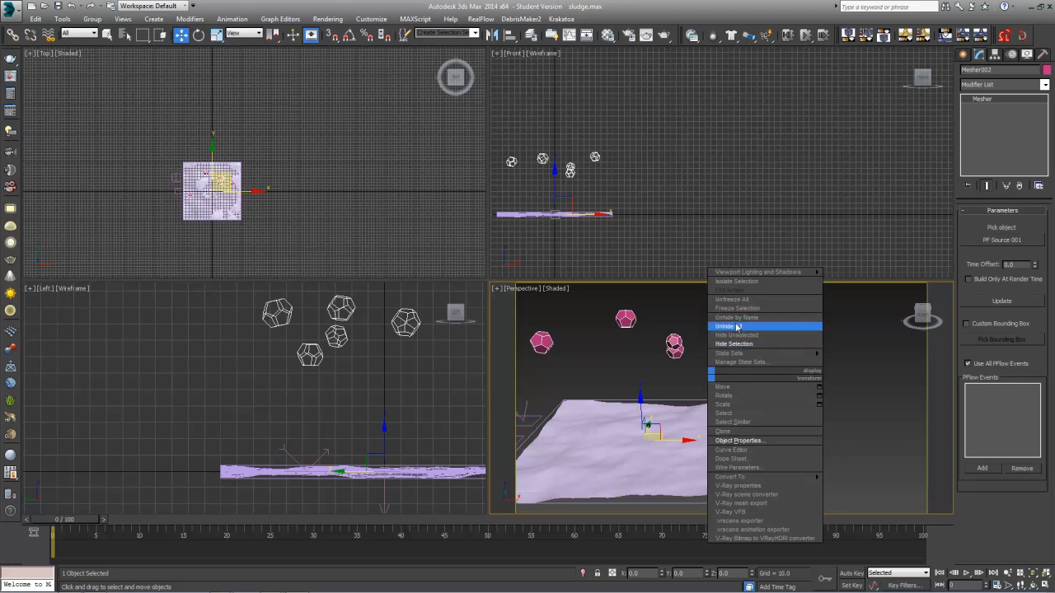
pyautogui.click(752, 319)
pyautogui.click(577, 230)
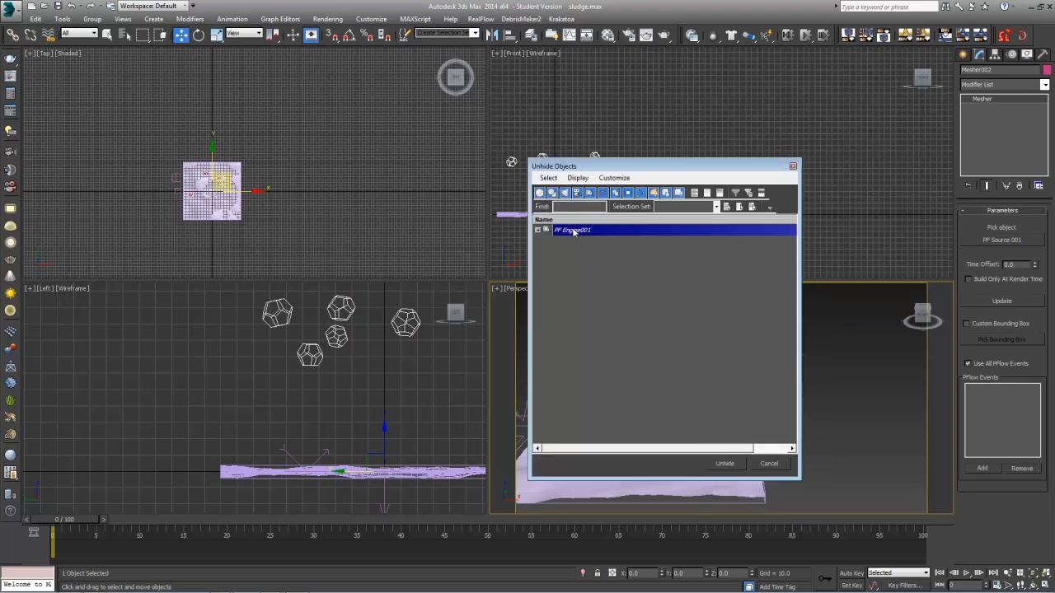
pyautogui.click(725, 463)
pyautogui.rightClick(699, 362)
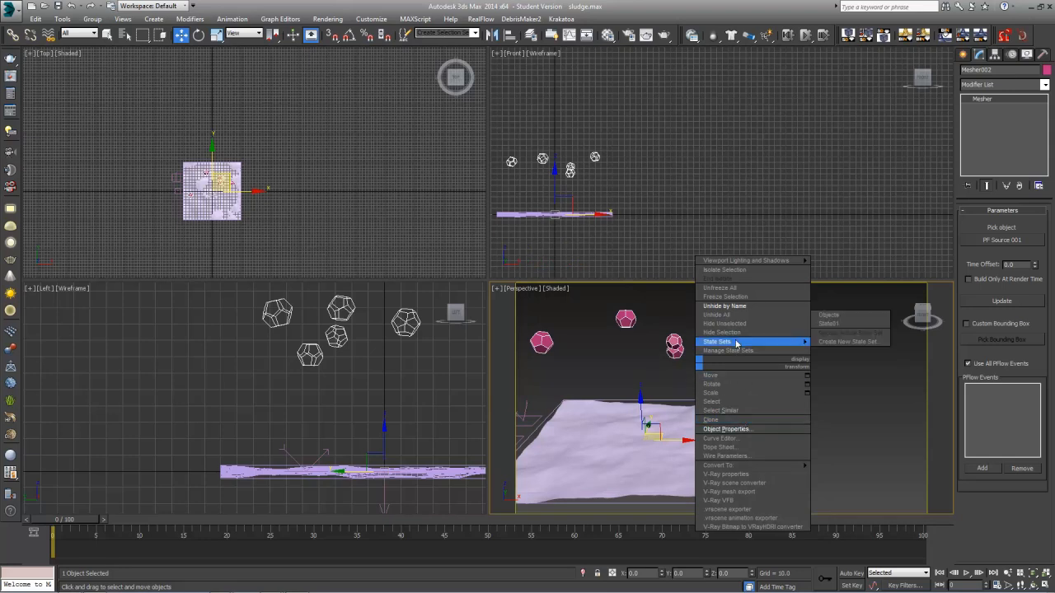
pyautogui.click(718, 315)
pyautogui.click(830, 380)
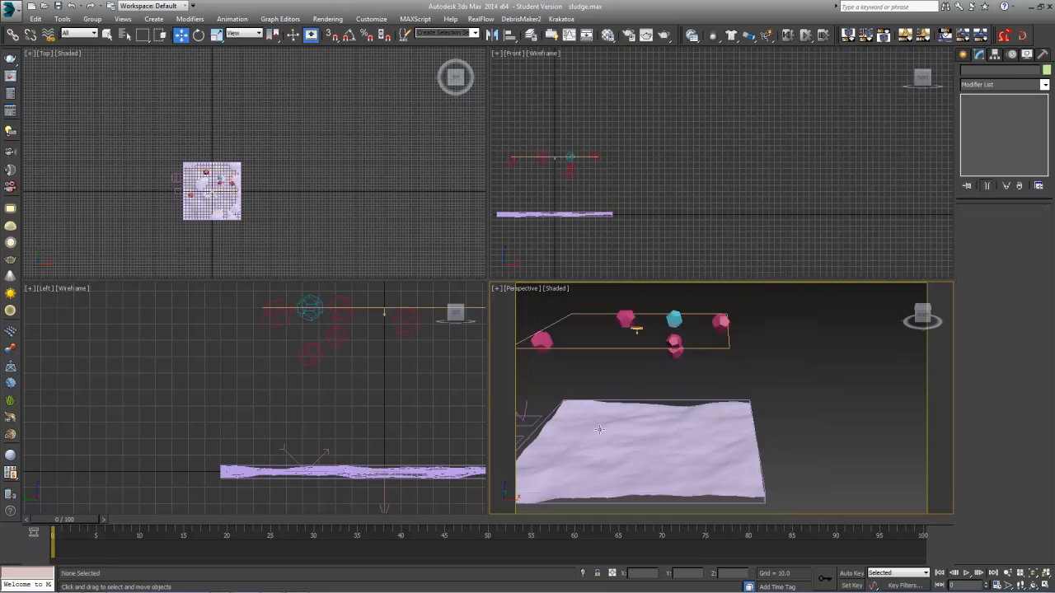
# Step: Move the Mesher along X to about 170, beside the mud plane, and compare it with the particles at frames 33 and 24
pyautogui.moveTo(86, 522); pyautogui.dragTo(355, 546)
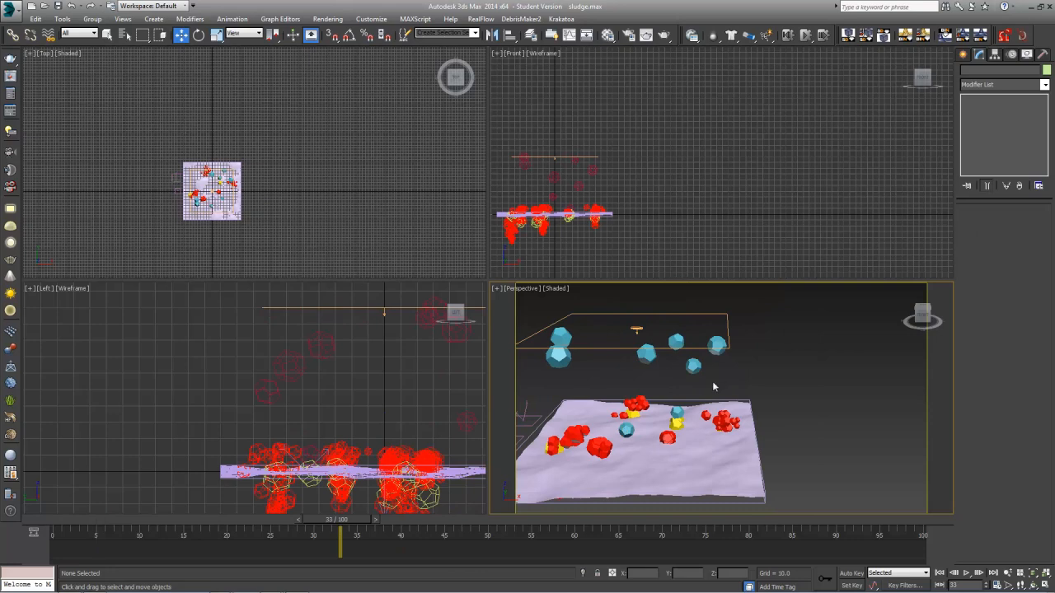
pyautogui.click(696, 362)
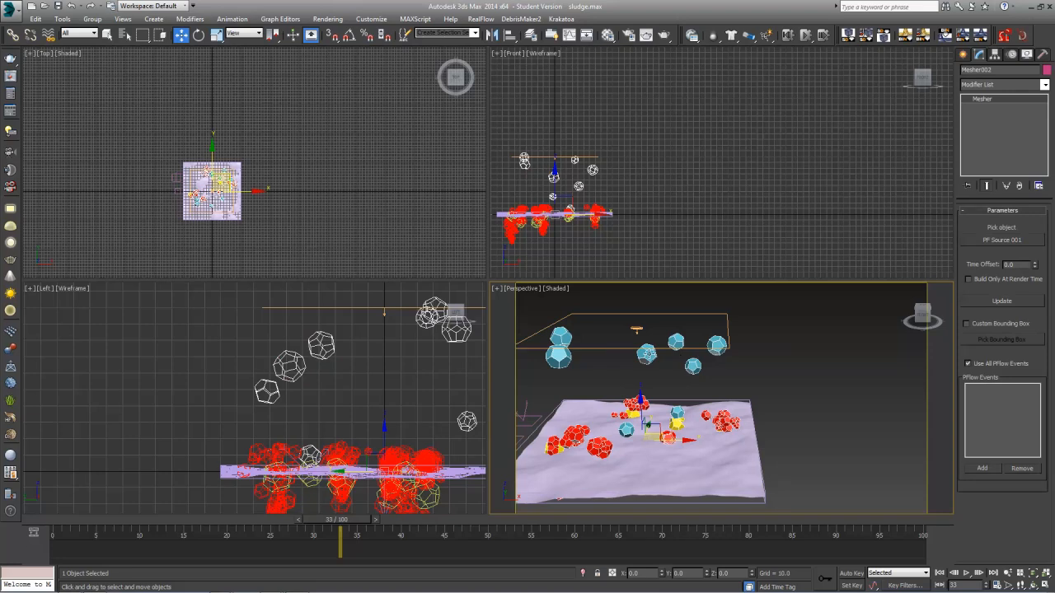
pyautogui.moveTo(676, 440); pyautogui.dragTo(819, 440)
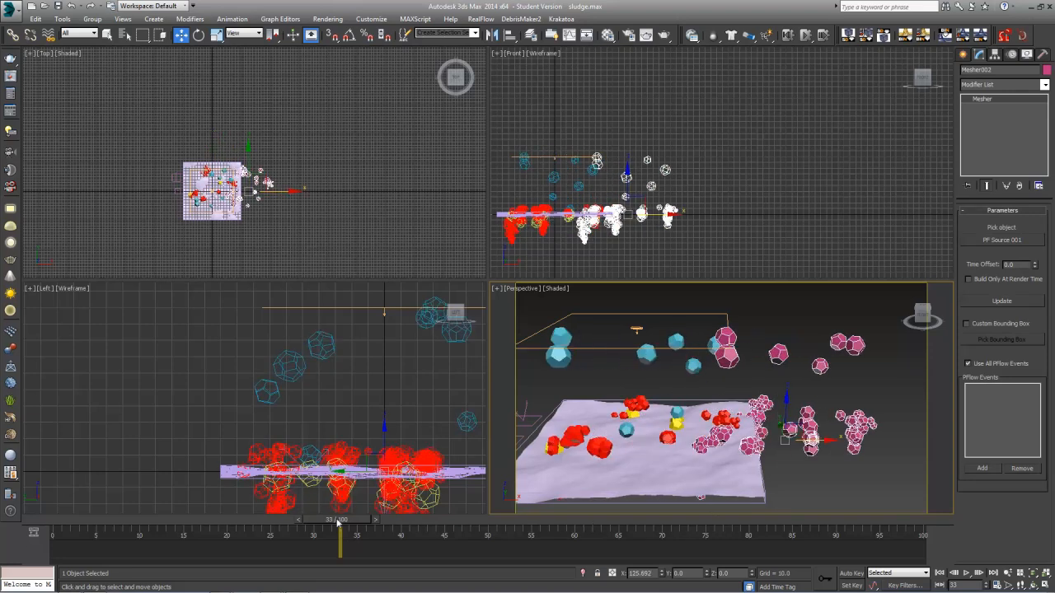
pyautogui.moveTo(337, 522)
pyautogui.mouseDown()
pyautogui.moveTo(497, 529)
pyautogui.moveTo(189, 514)
pyautogui.moveTo(337, 514)
pyautogui.mouseUp()
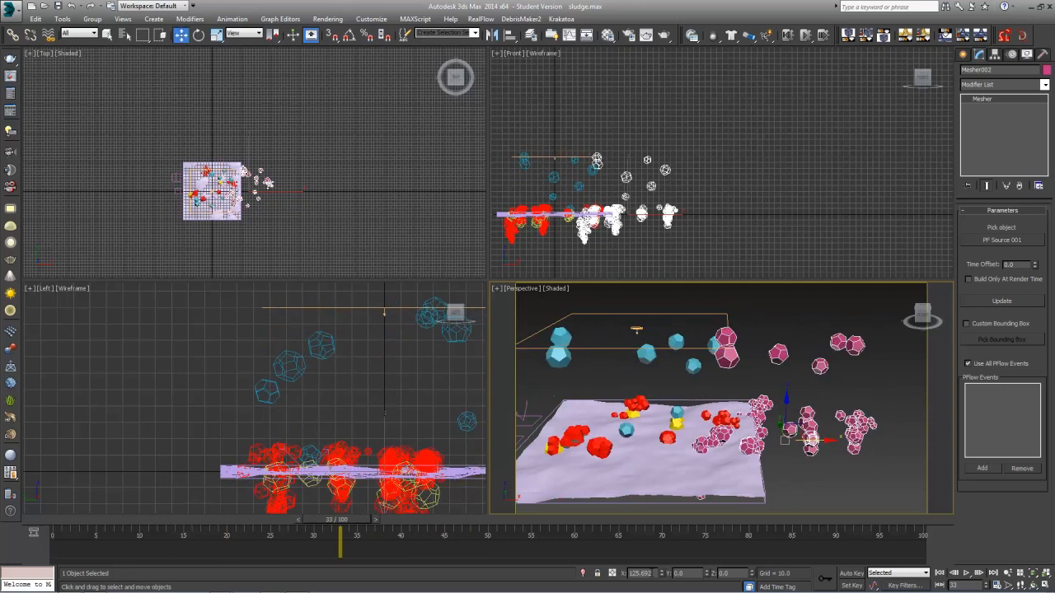
pyautogui.rightClick(663, 575)
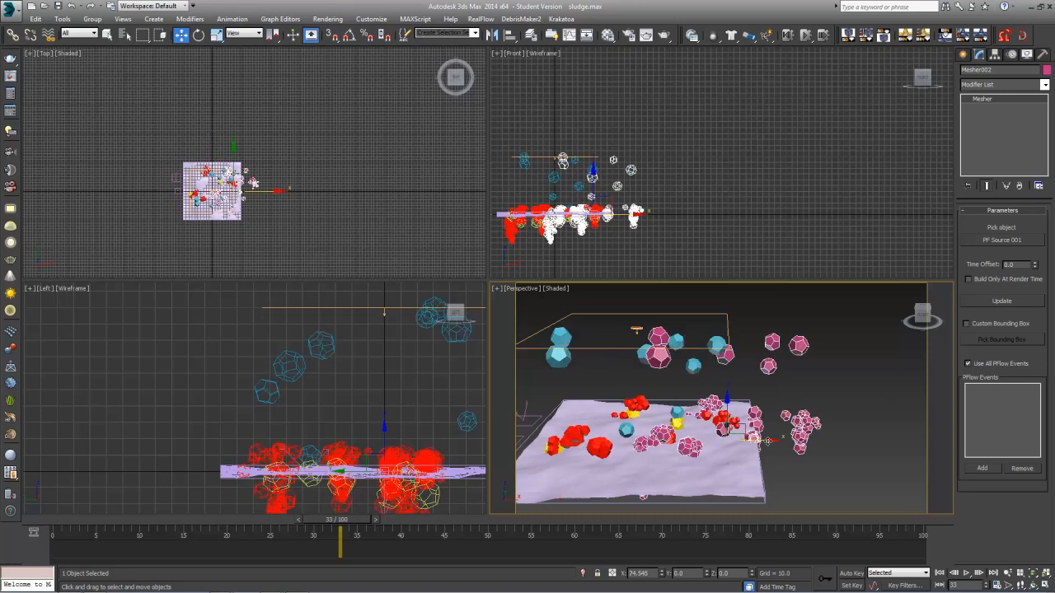
pyautogui.moveTo(346, 521); pyautogui.dragTo(262, 536)
pyautogui.press('w')
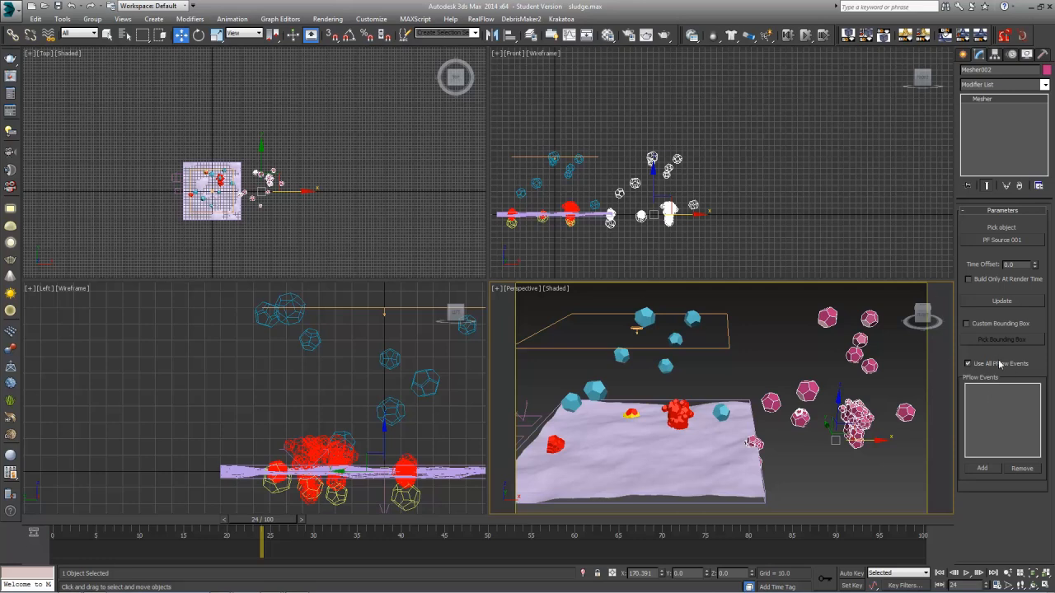
# Step: Turn off Use All PFlow Events and add only the Particle_Collision event to the Mesher's PFlow Events
pyautogui.click(969, 364)
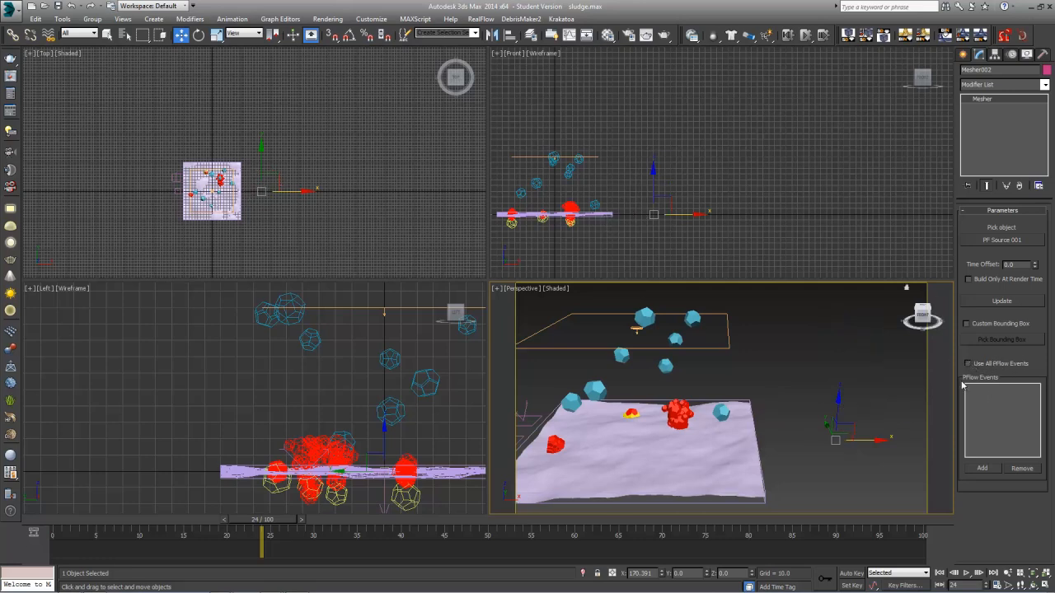
pyautogui.click(983, 468)
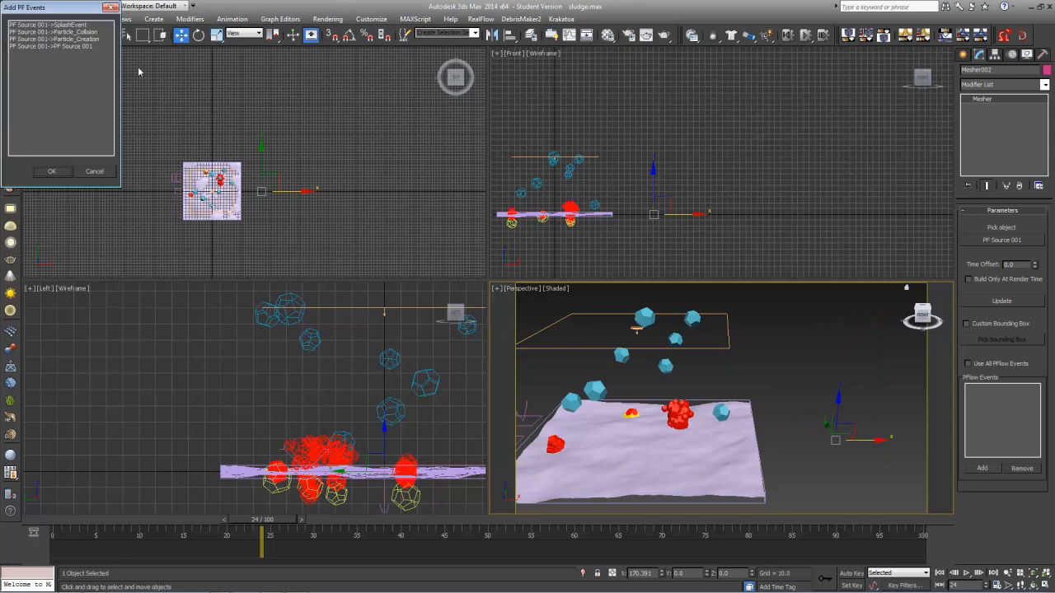
pyautogui.moveTo(52, 14); pyautogui.dragTo(703, 250)
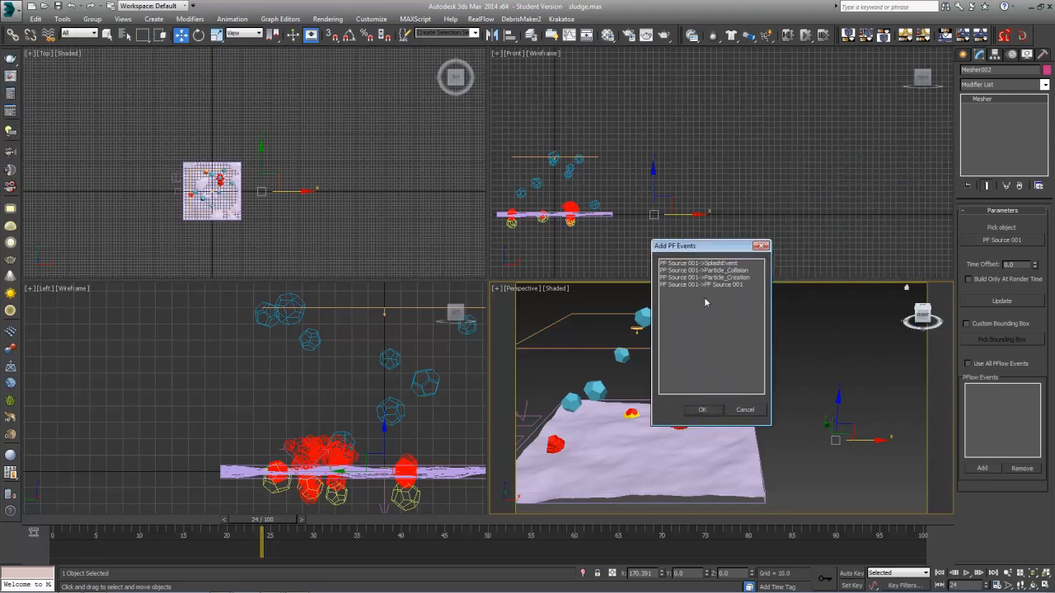
pyautogui.click(713, 270)
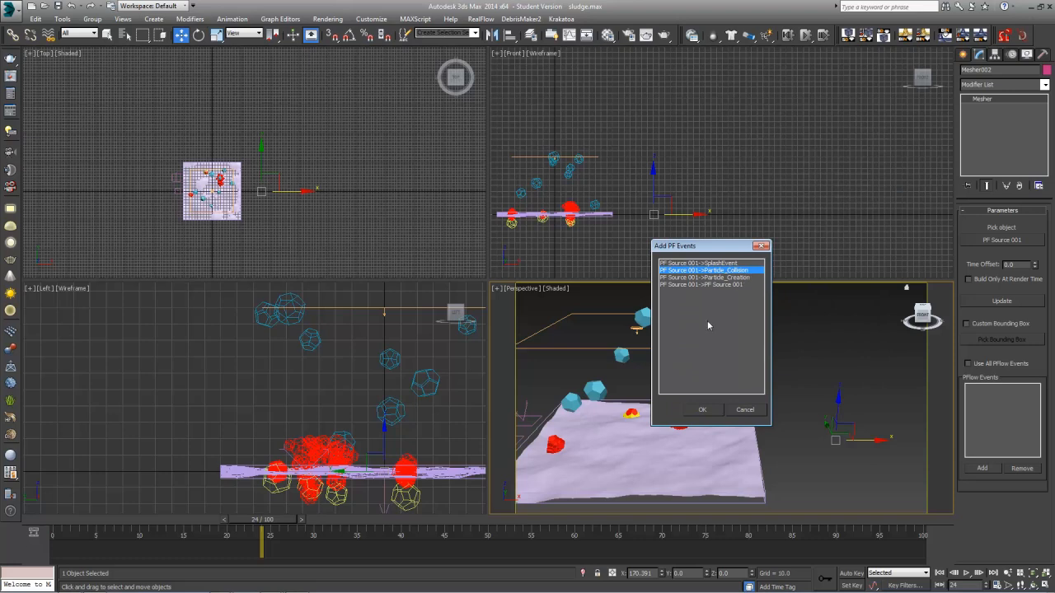
pyautogui.click(702, 410)
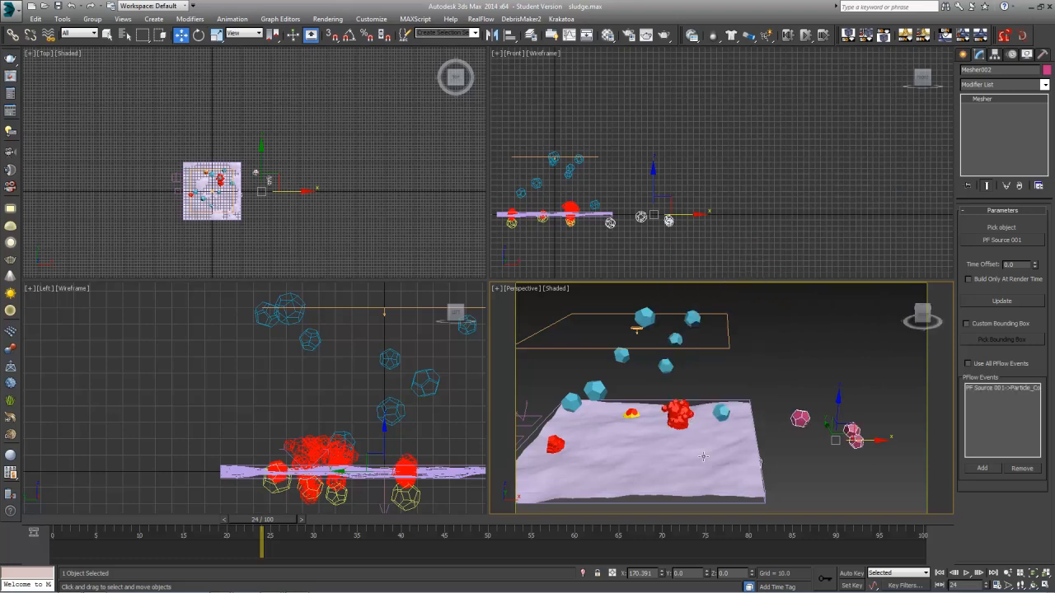
# Step: Advance the animation to frame 38 and reset the Mesher's X position to 0
pyautogui.moveTo(262, 519); pyautogui.dragTo(388, 518)
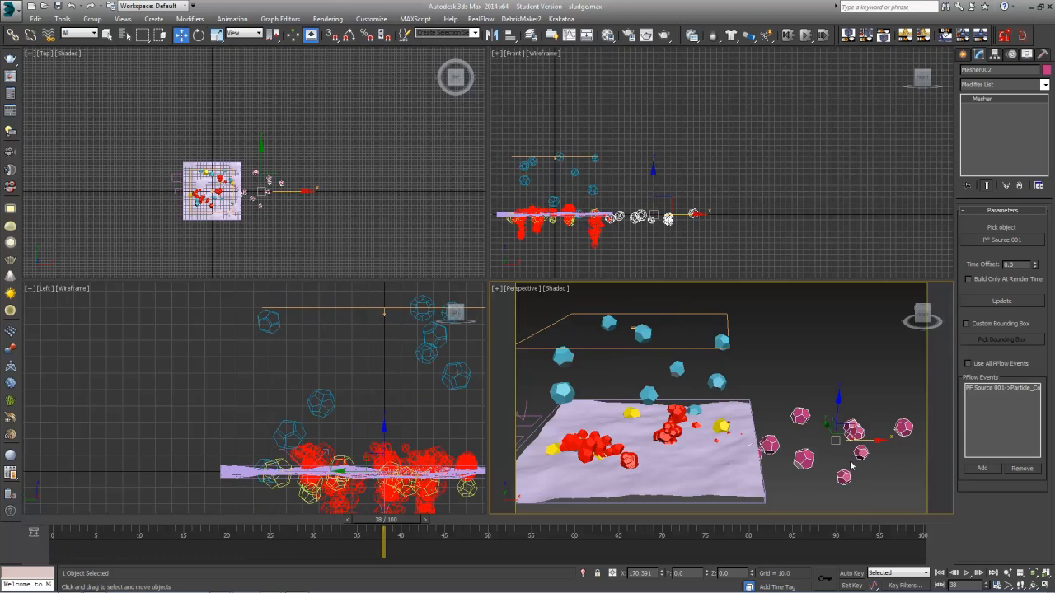
pyautogui.rightClick(664, 574)
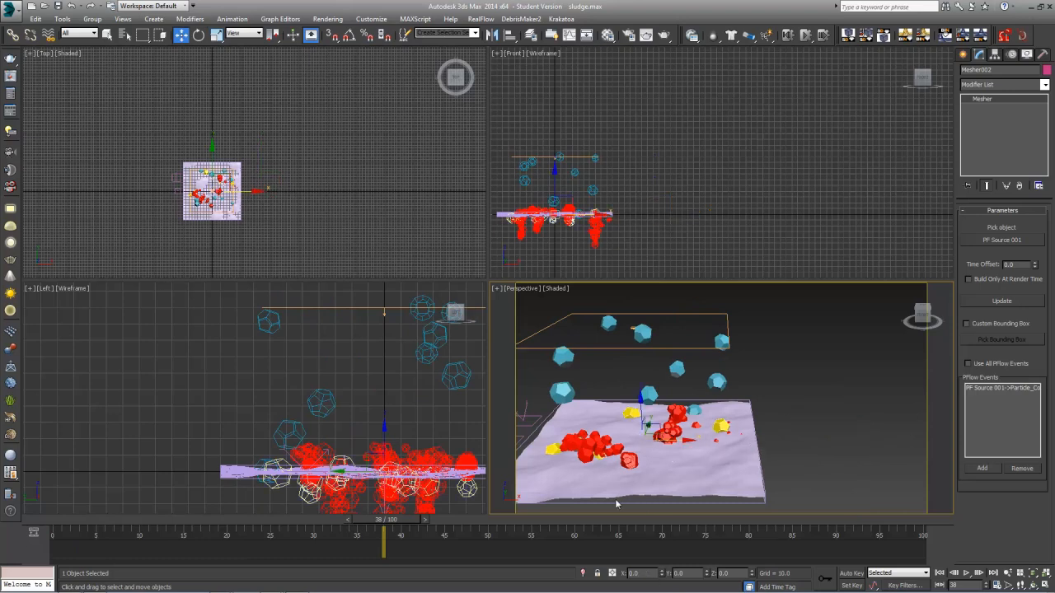
pyautogui.rightClick(629, 479)
pyautogui.click(542, 424)
# Step: Open Particle View and turn off the Display 002 operator in the Particle_Collision event
pyautogui.press('6')
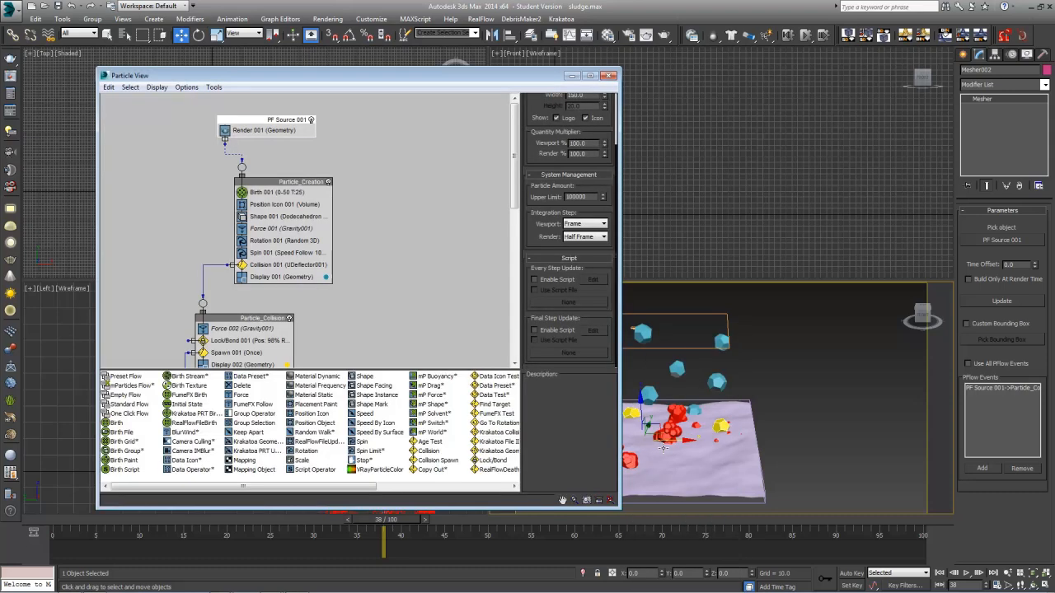
pyautogui.moveTo(327, 76); pyautogui.dragTo(281, 60)
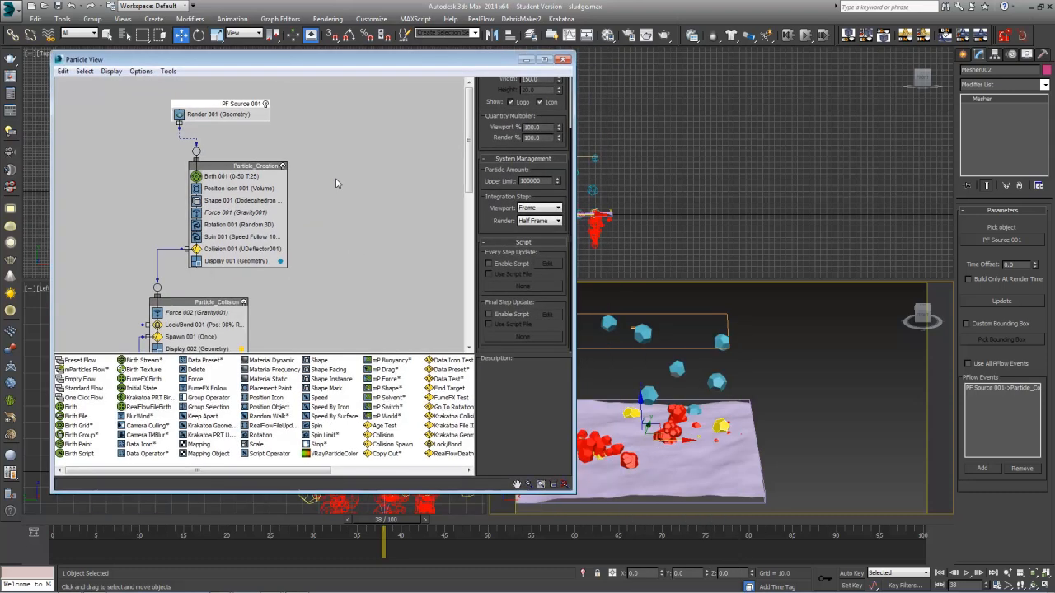
pyautogui.moveTo(279, 266); pyautogui.dragTo(258, 204, button='middle')
pyautogui.scroll(3, 129, 262)
pyautogui.scroll(-5, 312, 308)
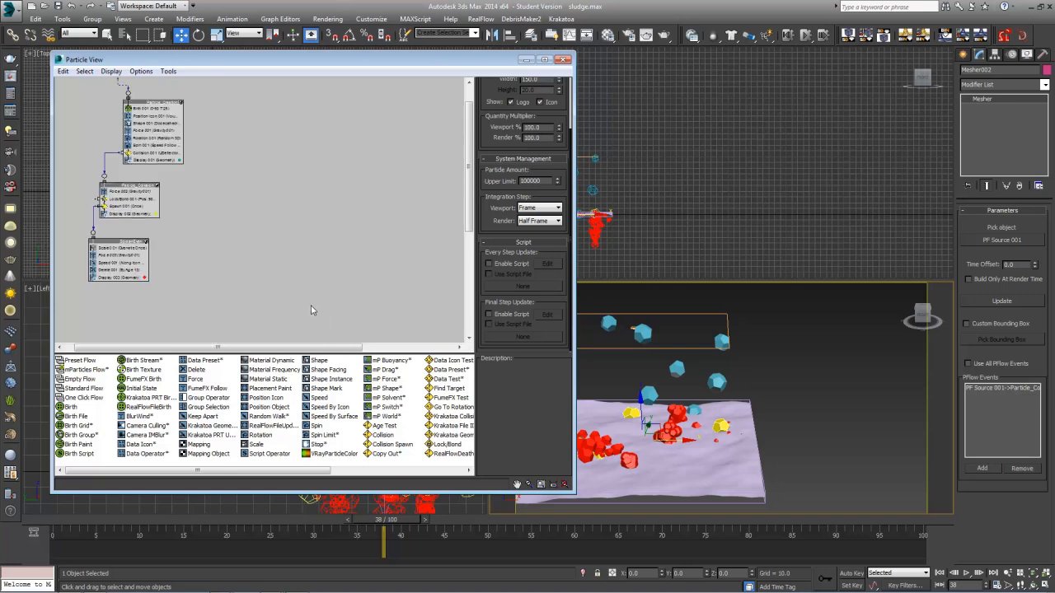
pyautogui.scroll(3, 234, 299)
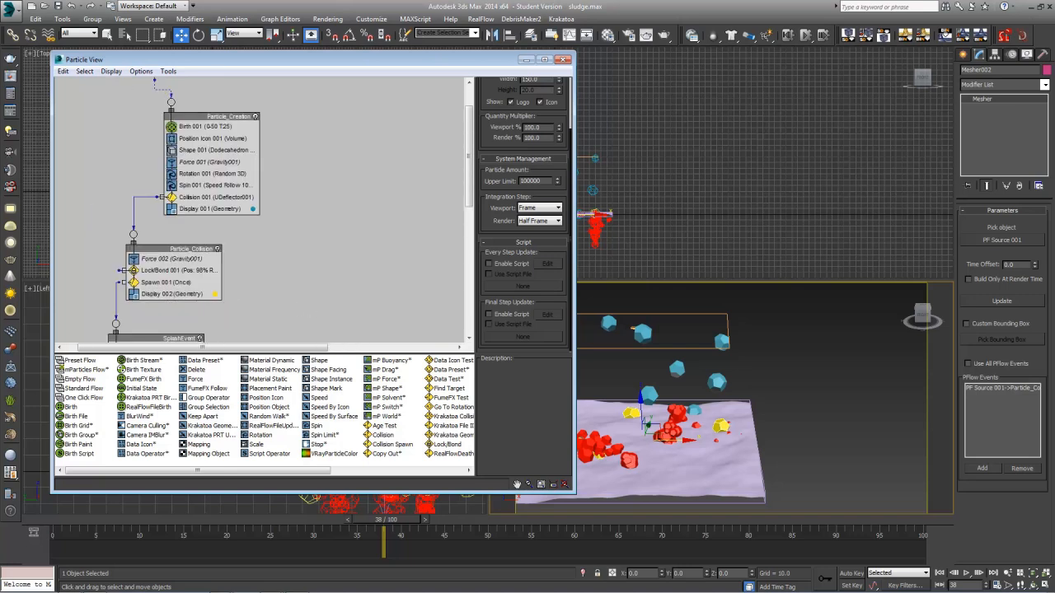
pyautogui.click(133, 294)
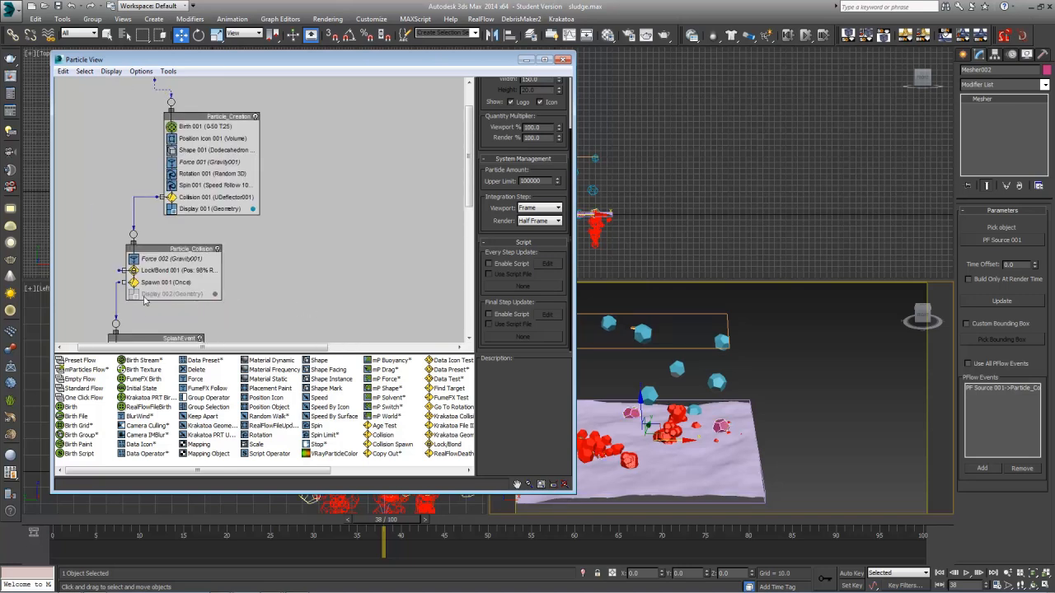
# Step: Compare the meshed particles at frame 78 with Display 002 switched on and off again, leaving it off, and close Particle View
pyautogui.moveTo(369, 521); pyautogui.dragTo(731, 535)
pyautogui.press('w')
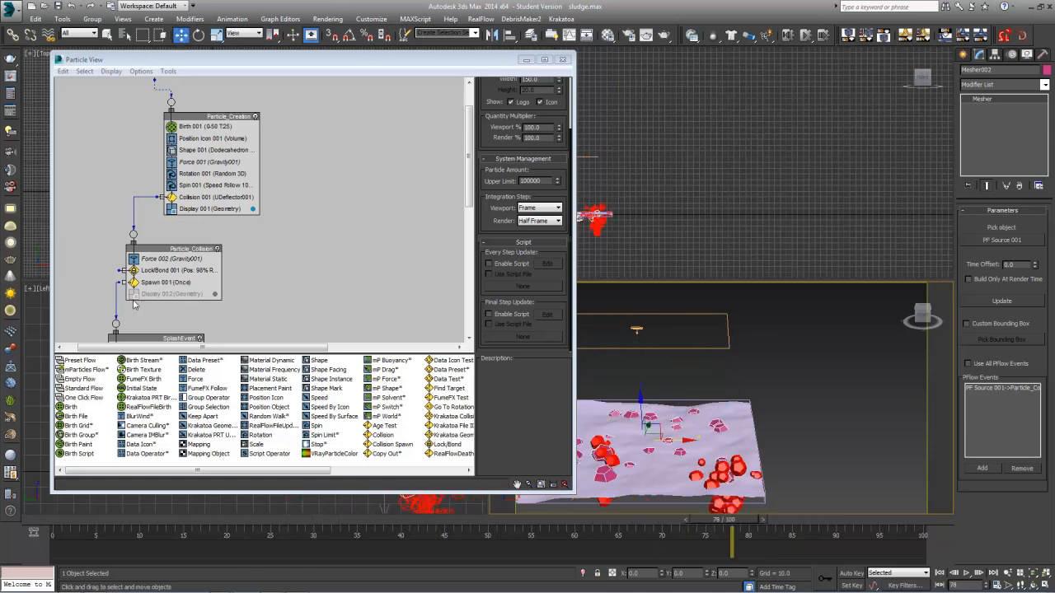
pyautogui.click(135, 301)
pyautogui.click(134, 294)
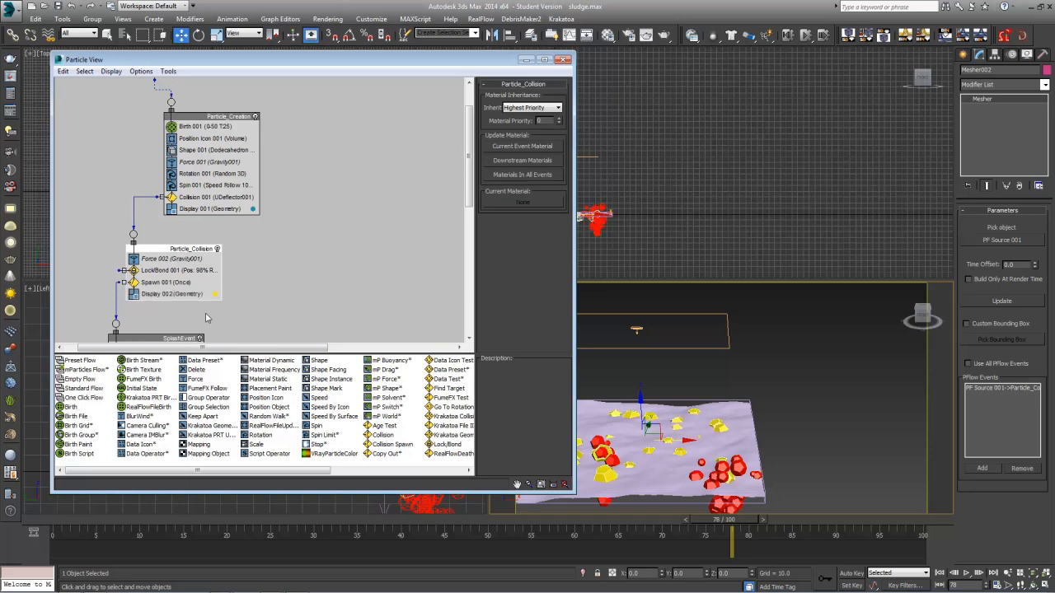
pyautogui.click(133, 294)
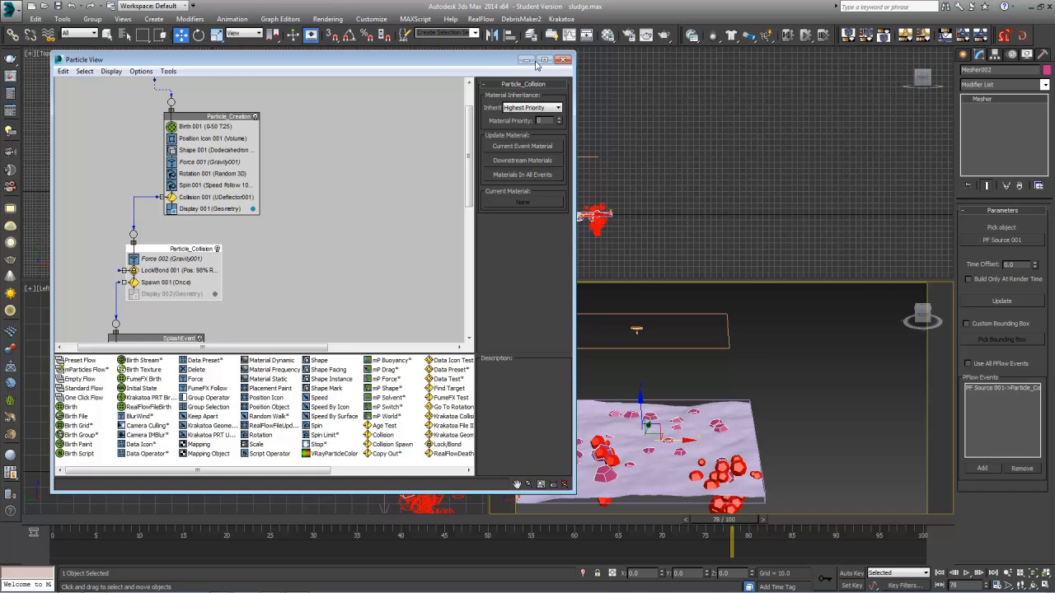
pyautogui.click(563, 59)
# Step: Rewind the animation to frame 8, select the RenderableMud plane, and add a Vol. Select modifier above its Noise modifier
pyautogui.moveTo(732, 520); pyautogui.dragTo(143, 482)
pyautogui.click(72, 476)
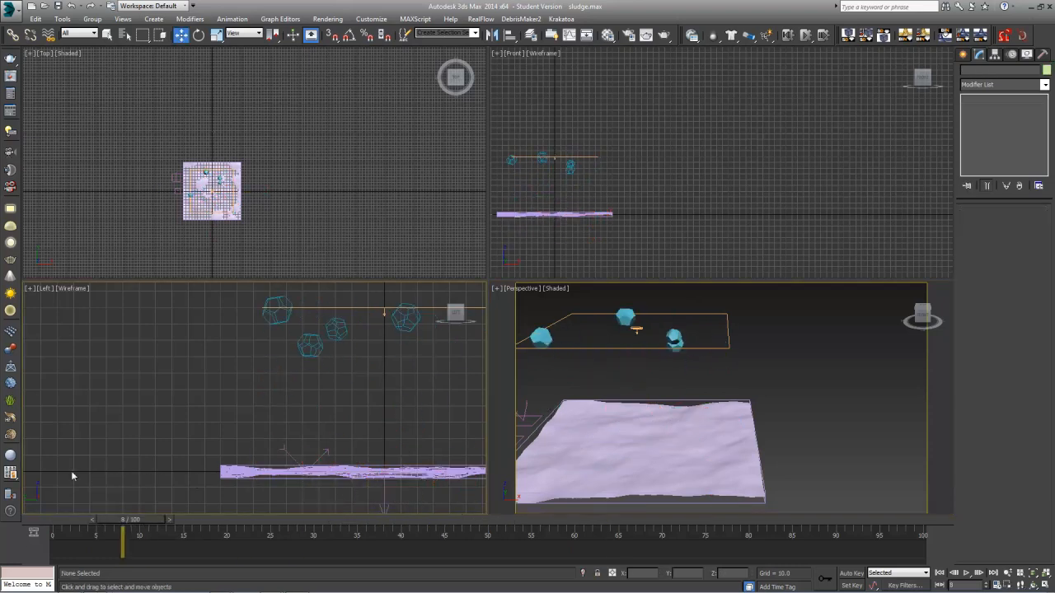
pyautogui.click(624, 428)
pyautogui.moveTo(635, 433); pyautogui.dragTo(711, 439, button='middle')
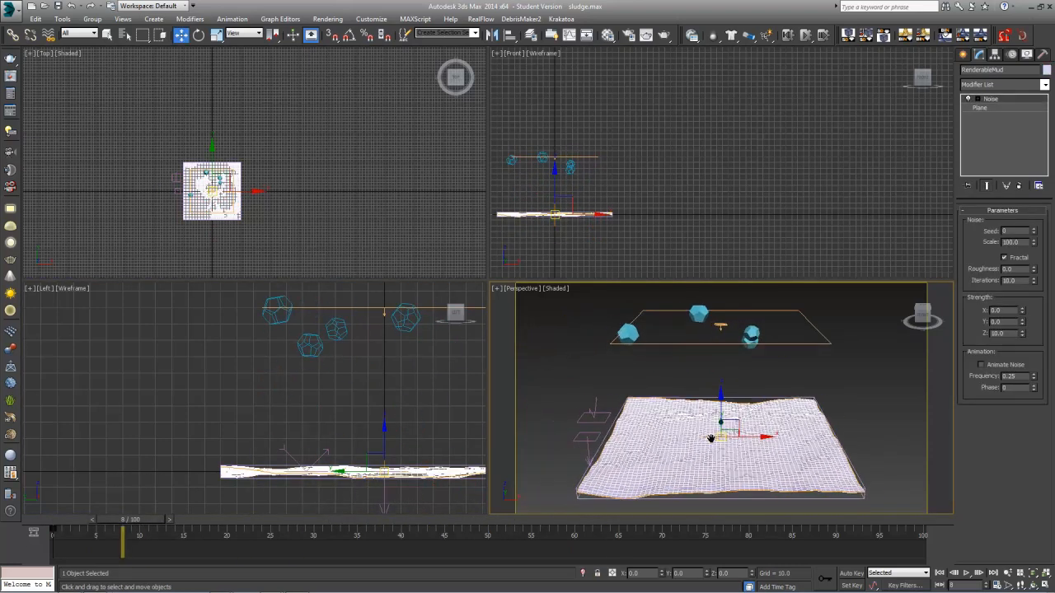
pyautogui.scroll(4, 570, 400)
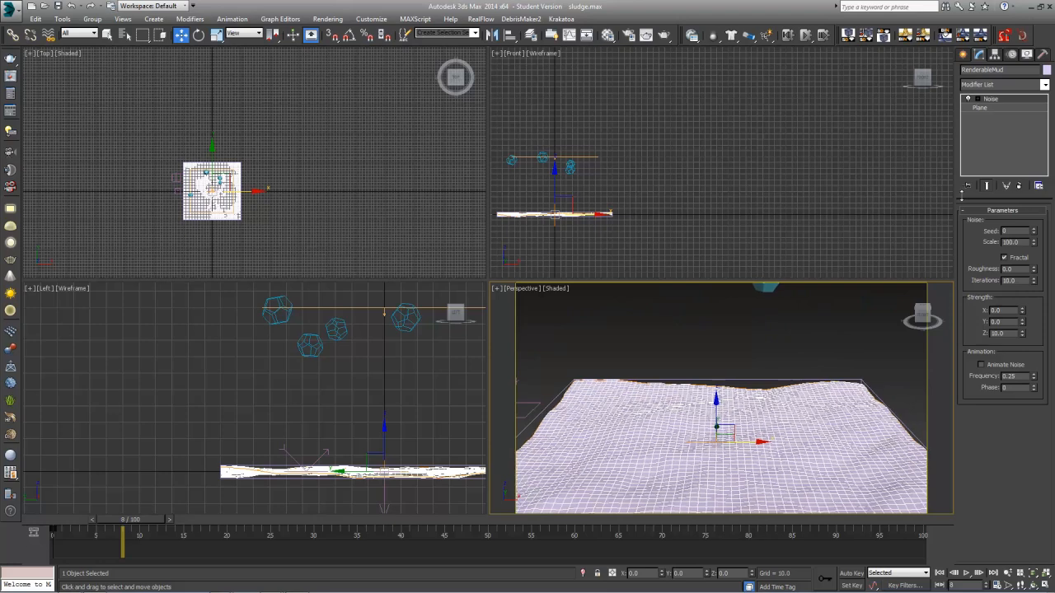
pyautogui.click(980, 84)
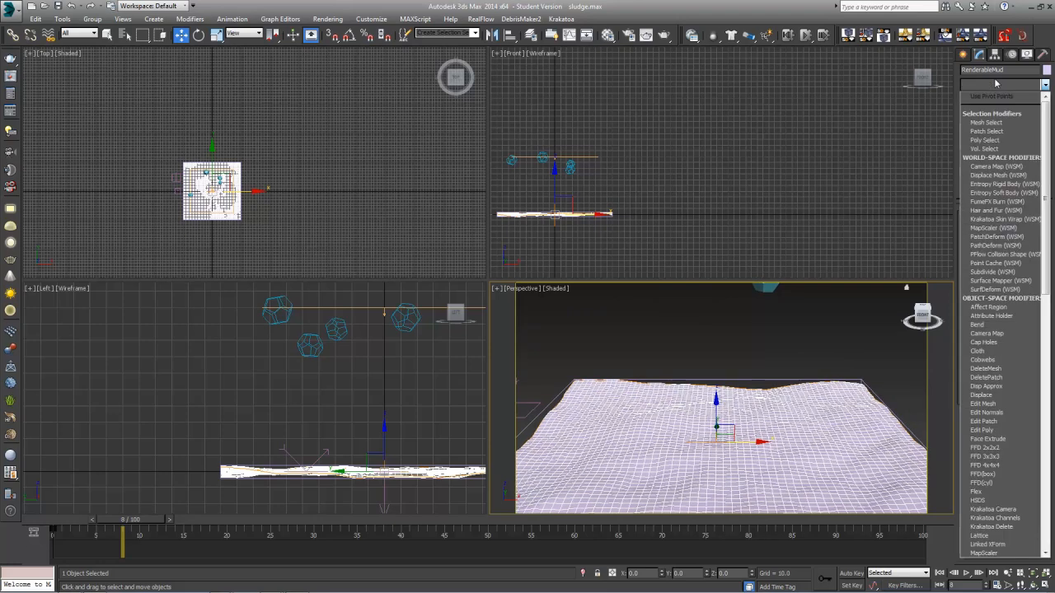
pyautogui.click(993, 148)
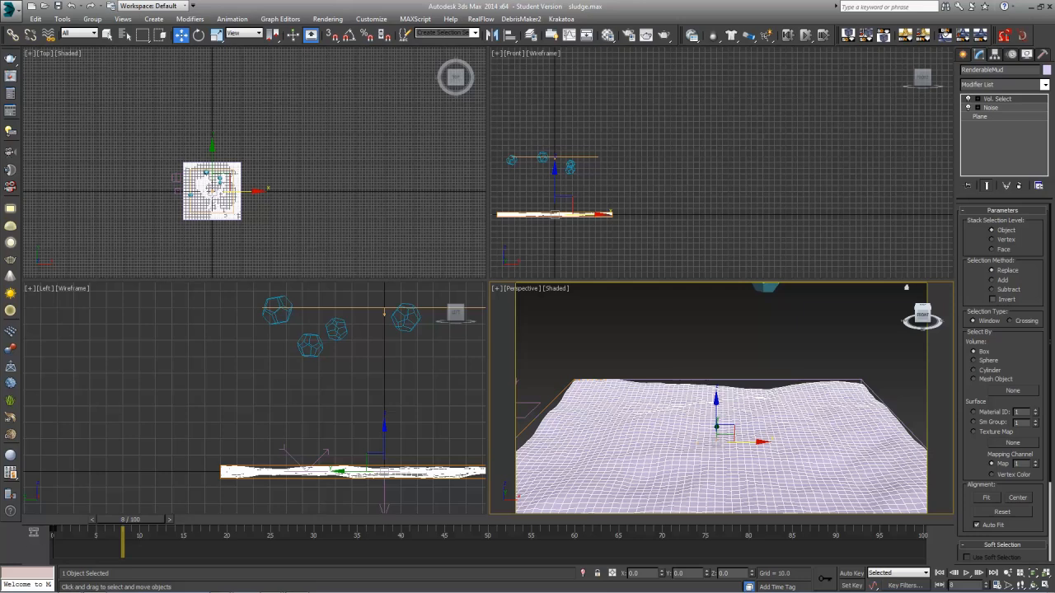
# Step: Set Vol. Select to Vertex level with the Add method, and assign Mesher002 as its Mesh Object volume
pyautogui.press('6')
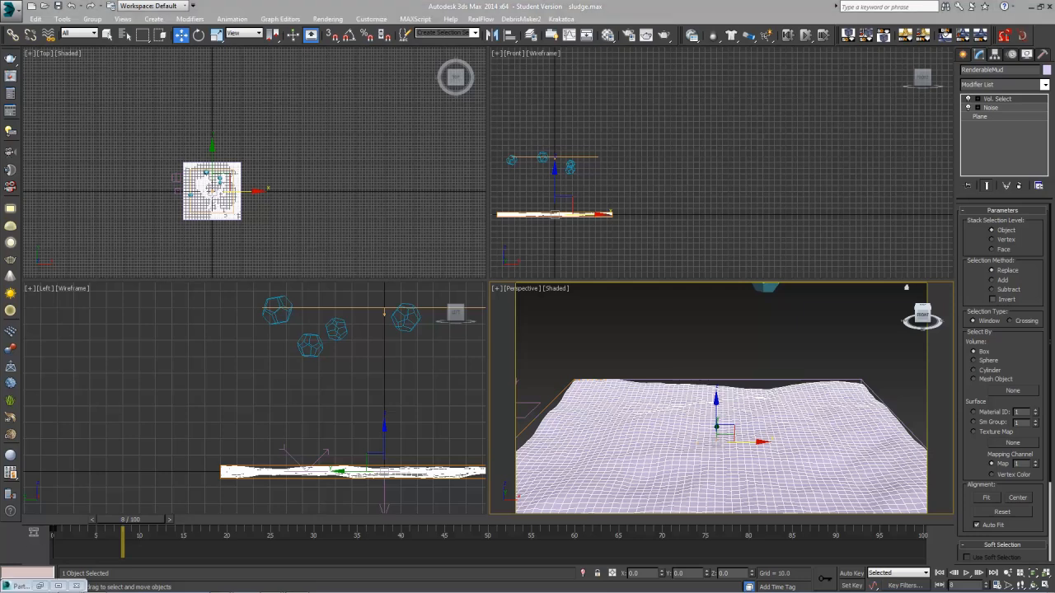
pyautogui.click(993, 240)
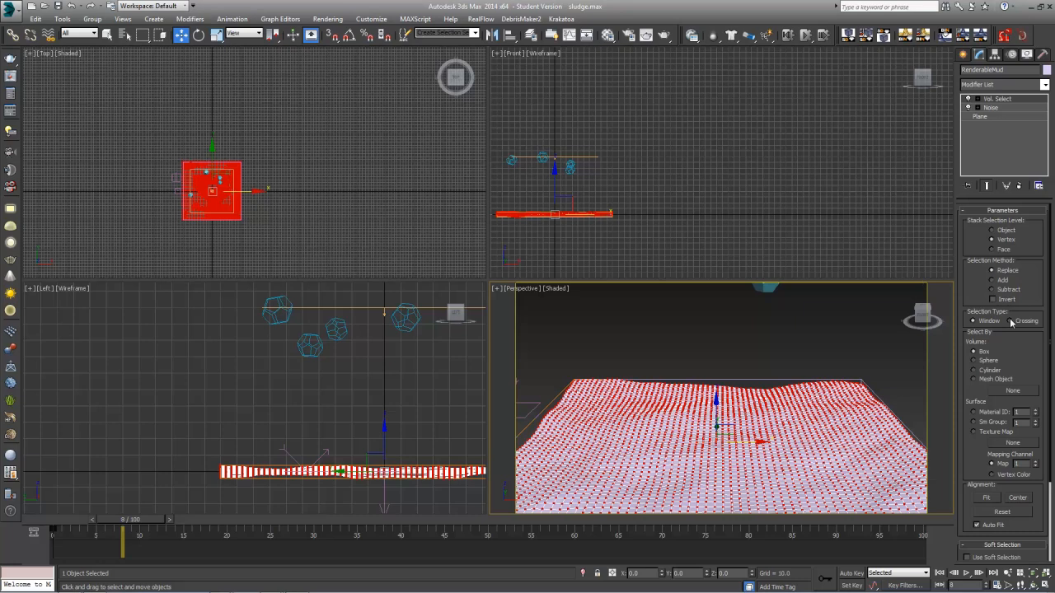
pyautogui.click(990, 281)
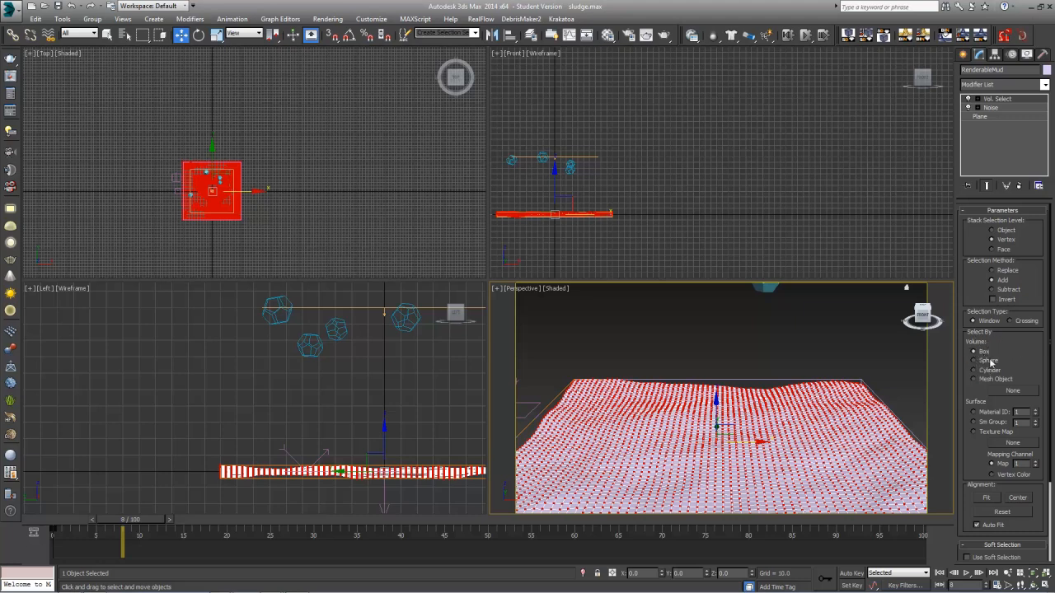
pyautogui.click(986, 381)
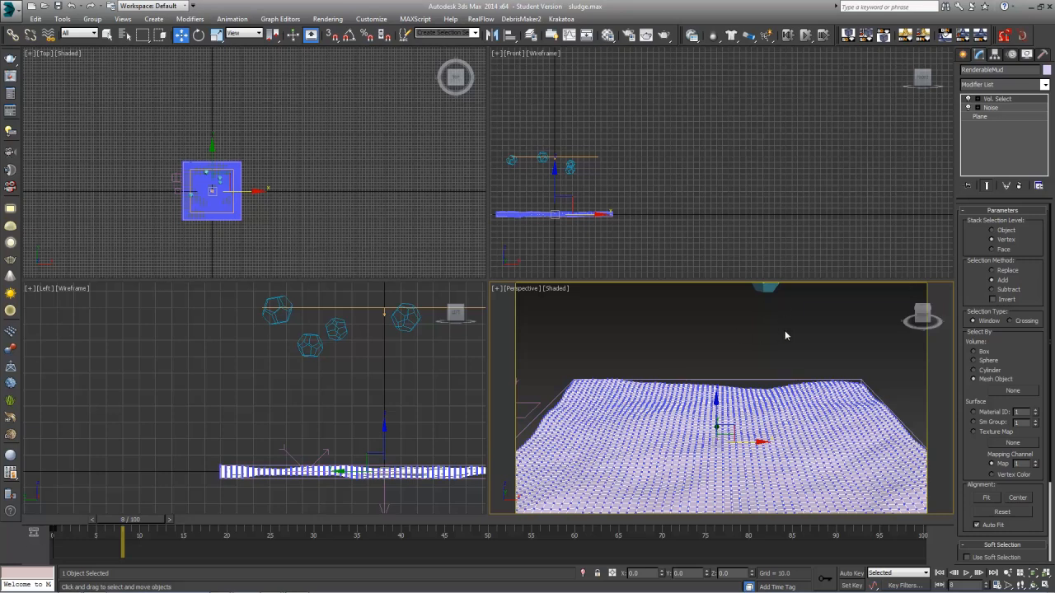
pyautogui.click(1016, 390)
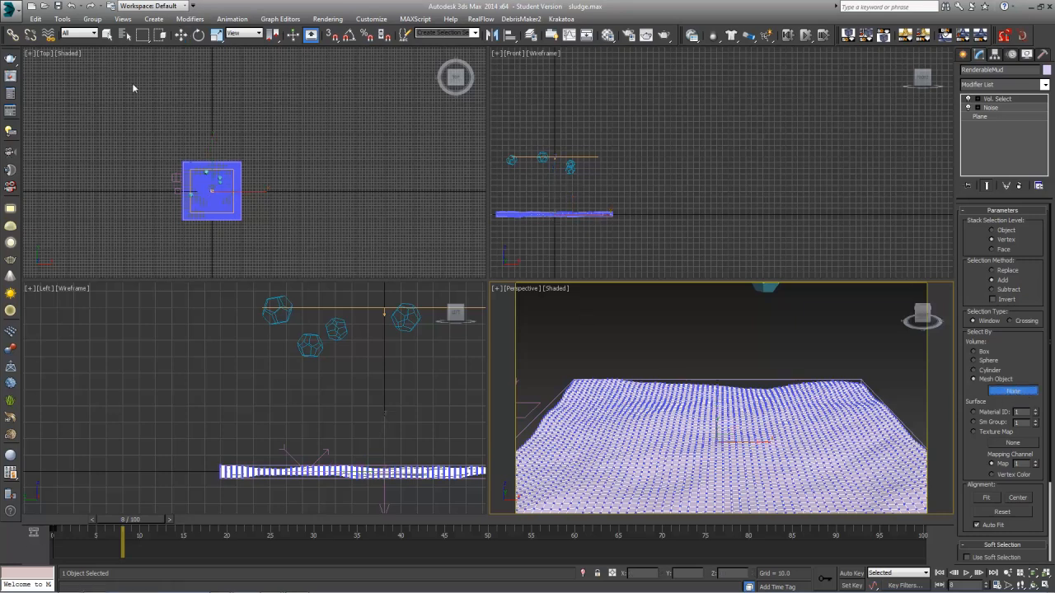
pyautogui.click(124, 35)
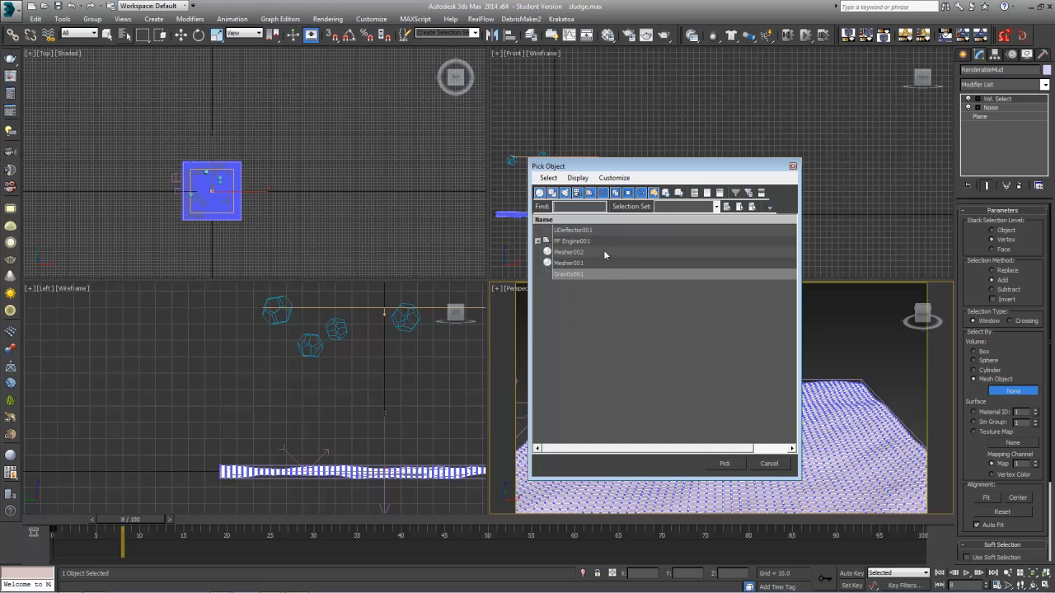
pyautogui.doubleClick(577, 251)
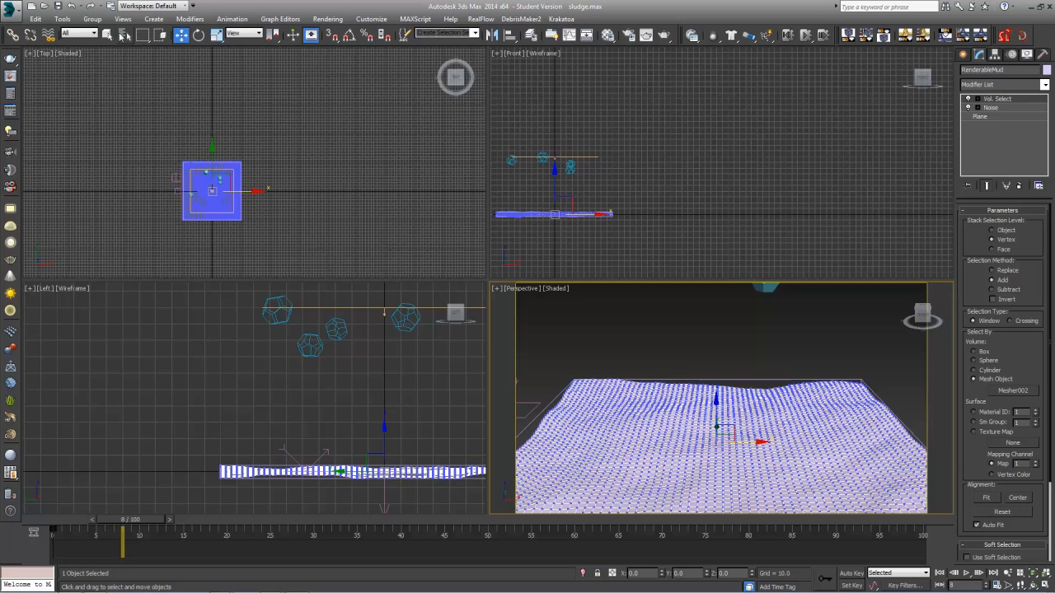
# Step: Select Mesher002 by name and inspect it at frame 57, then try selecting Mesher001 by name
pyautogui.click(123, 35)
pyautogui.doubleClick(593, 263)
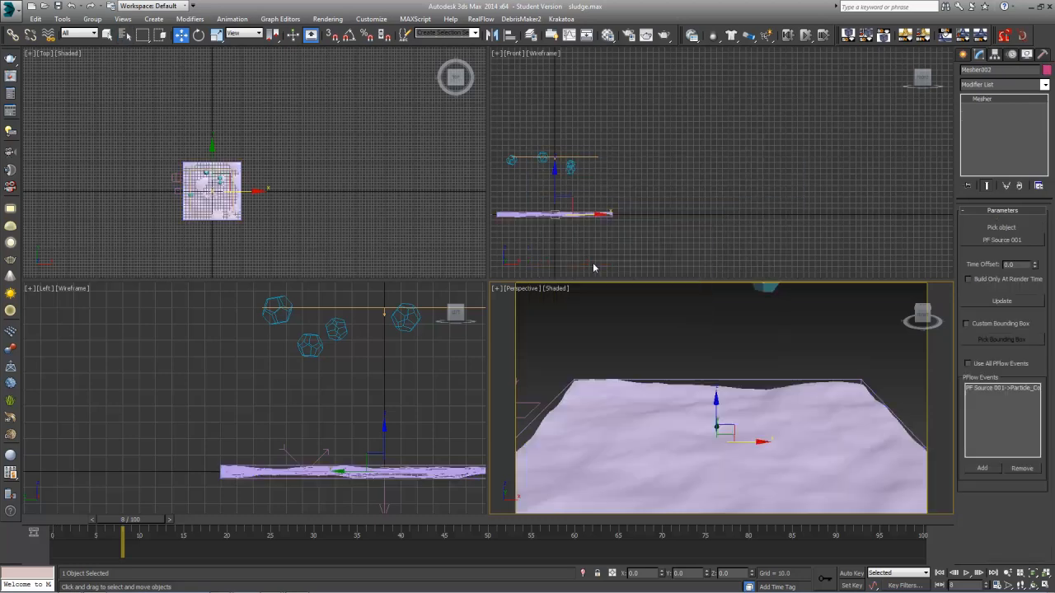
pyautogui.moveTo(143, 520); pyautogui.dragTo(571, 540)
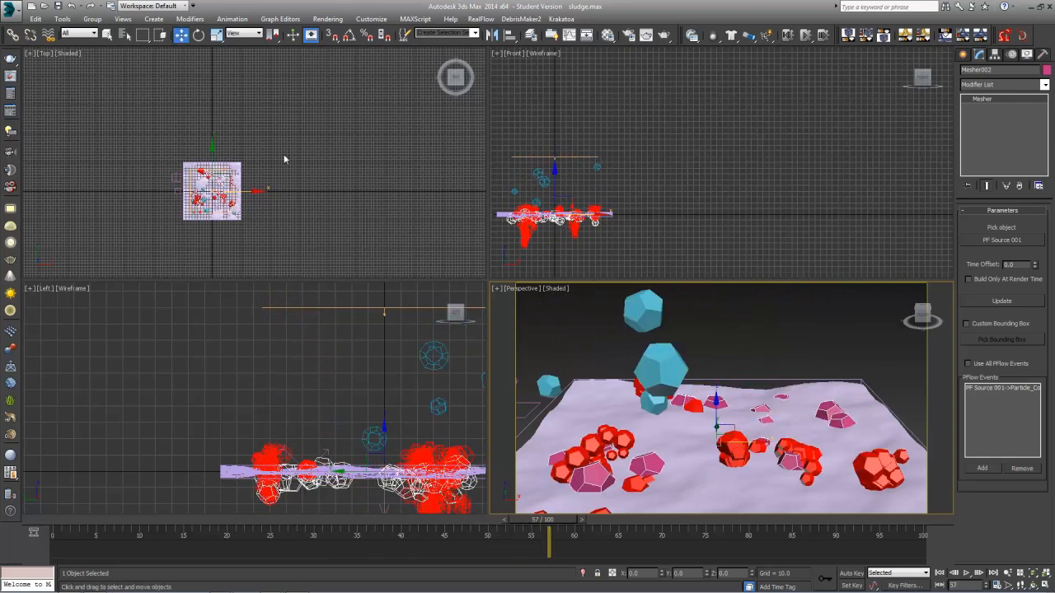
pyautogui.click(124, 34)
pyautogui.click(582, 277)
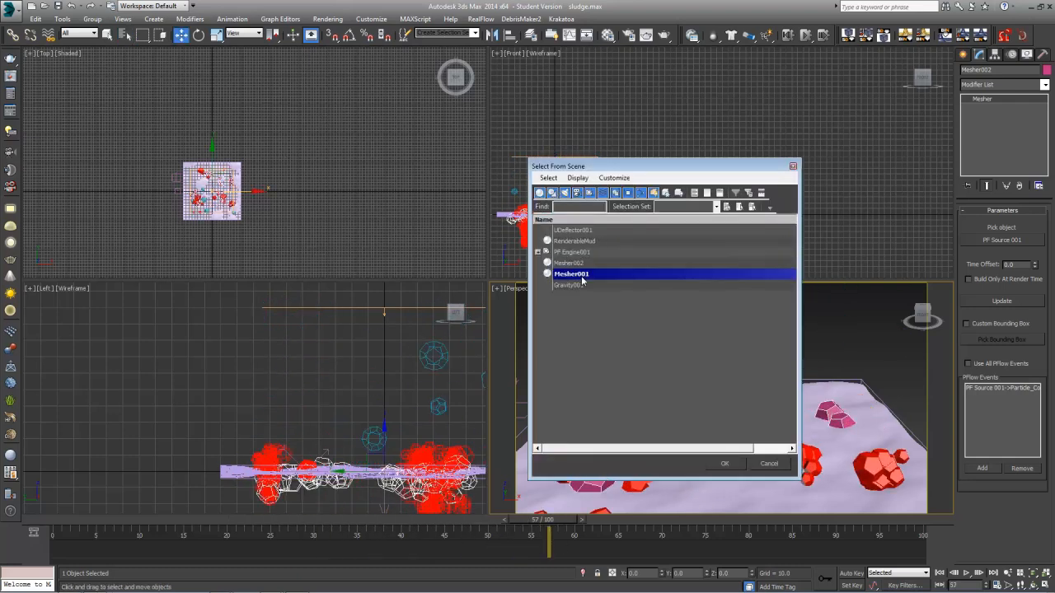
pyautogui.click(725, 463)
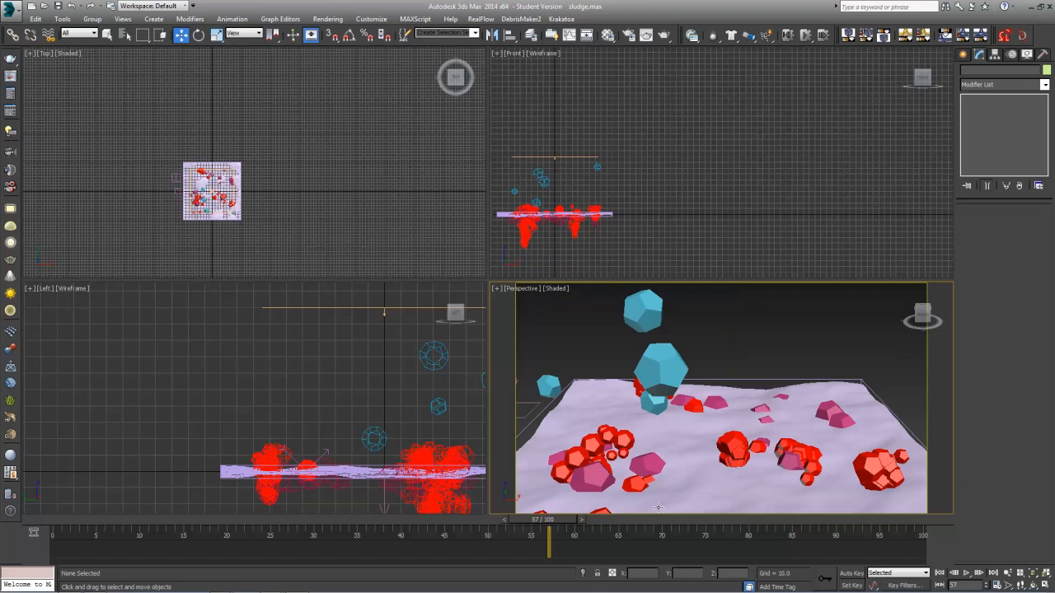
# Step: Move the animation to frame 47, reselect the RenderableMud plane, and set the Top view to wireframe display
pyautogui.moveTo(540, 521); pyautogui.dragTo(477, 565)
pyautogui.click(679, 460)
pyautogui.press('w')
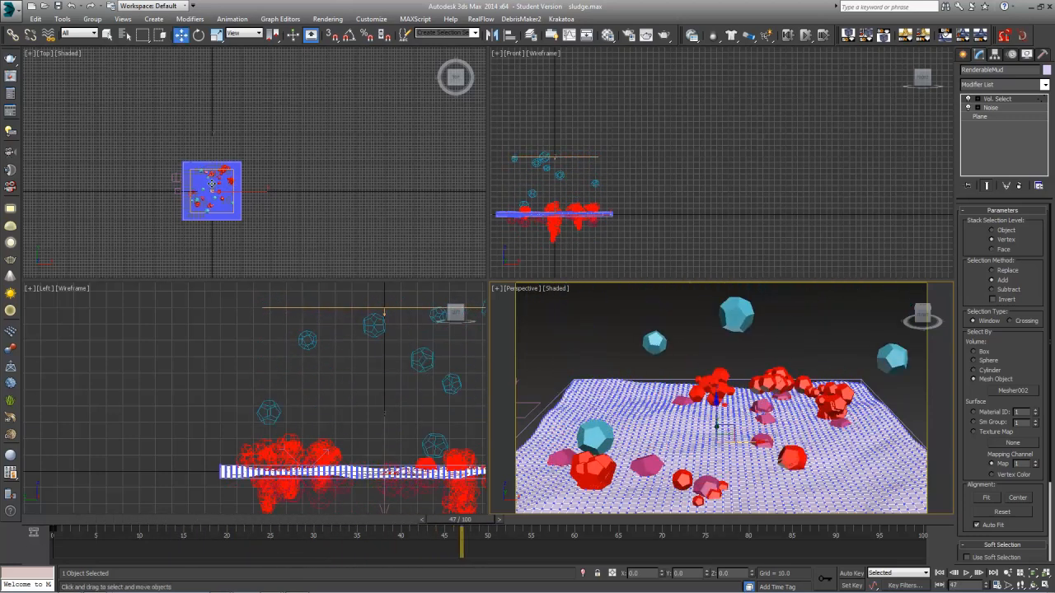
pyautogui.rightClick(197, 157)
pyautogui.click(69, 54)
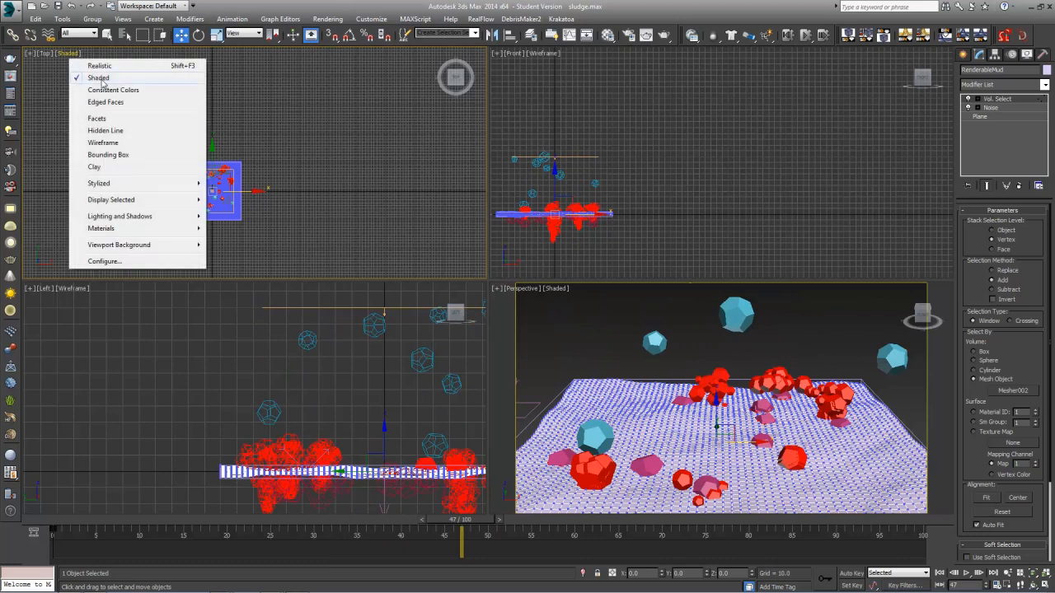
pyautogui.click(106, 141)
# Step: Examine which mud vertices around the meshed particles are selected in the Top view and at frame 100 in Perspective
pyautogui.moveTo(206, 198); pyautogui.dragTo(273, 186, button='middle')
pyautogui.scroll(5, 274, 186)
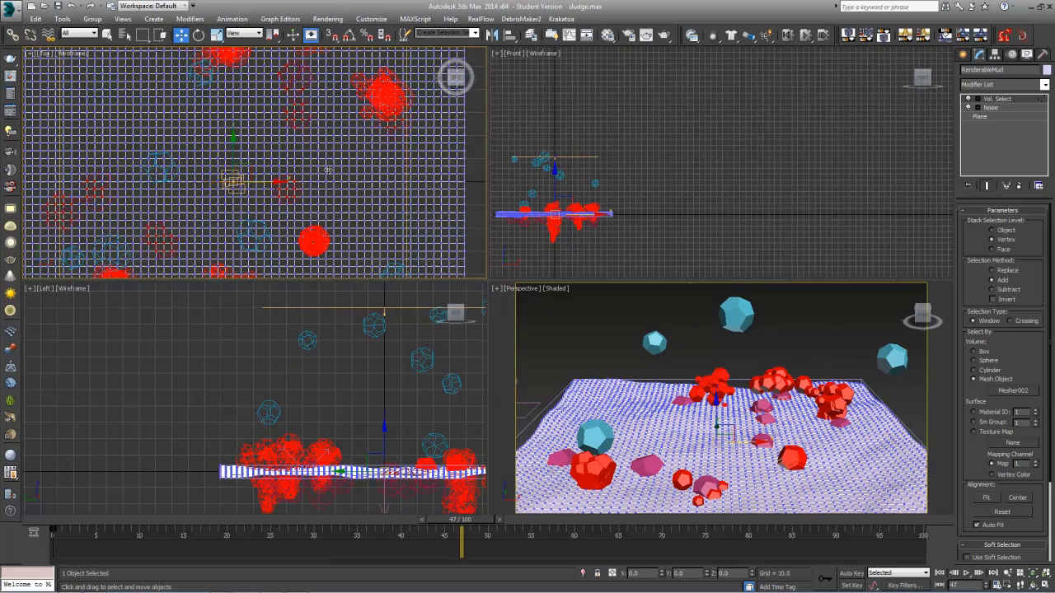
pyautogui.scroll(3, 334, 212)
pyautogui.moveTo(337, 213); pyautogui.dragTo(254, 272, button='middle')
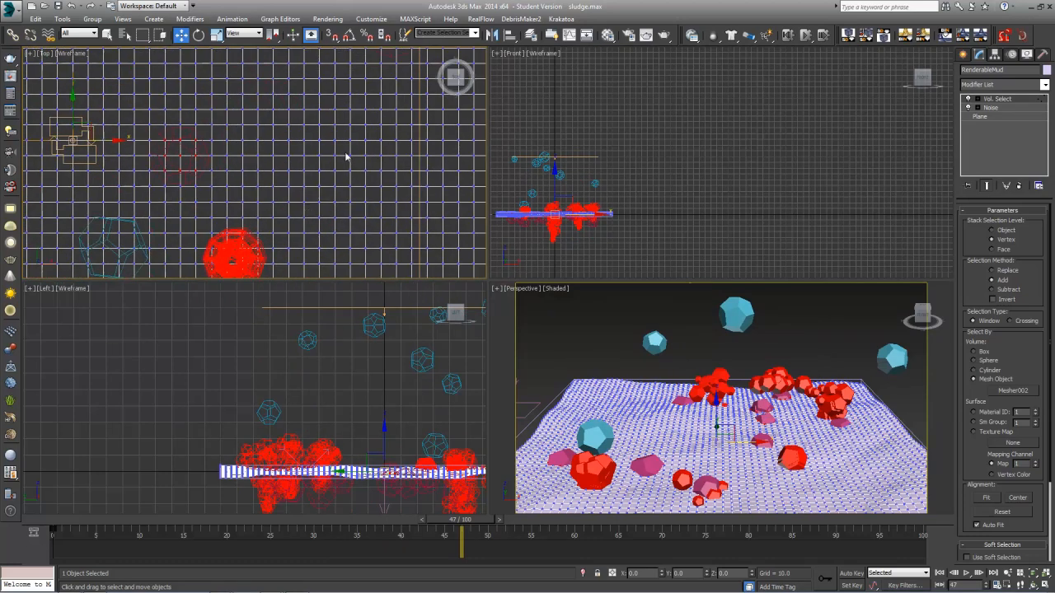
pyautogui.scroll(2, 349, 156)
pyautogui.moveTo(348, 156); pyautogui.dragTo(307, 252, button='middle')
pyautogui.moveTo(315, 164); pyautogui.dragTo(304, 225, button='middle')
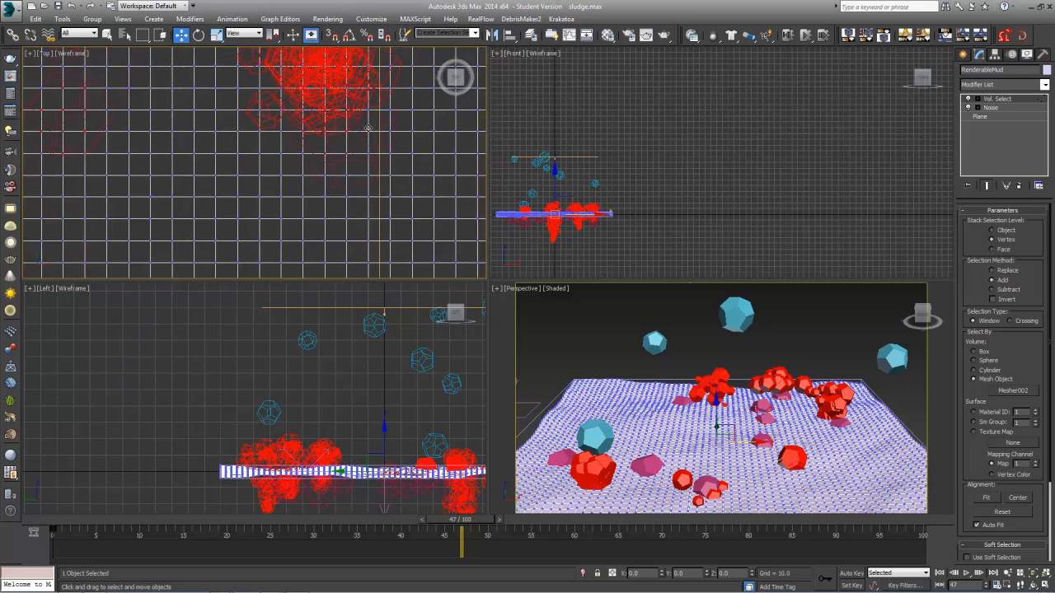
pyautogui.moveTo(467, 520); pyautogui.dragTo(923, 522)
pyautogui.press('w')
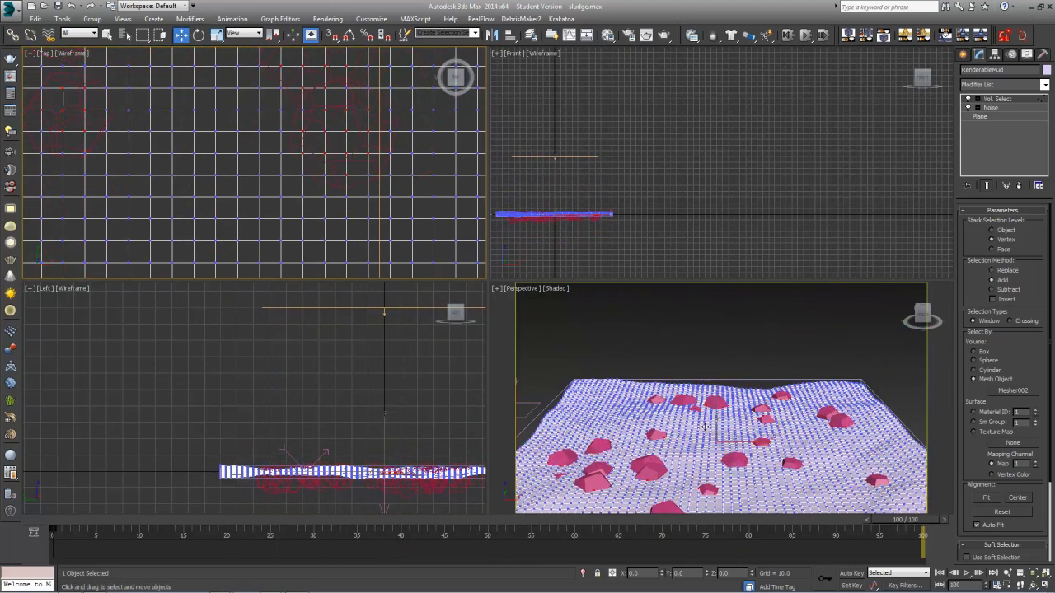
pyautogui.moveTo(757, 435); pyautogui.dragTo(761, 421, button='middle')
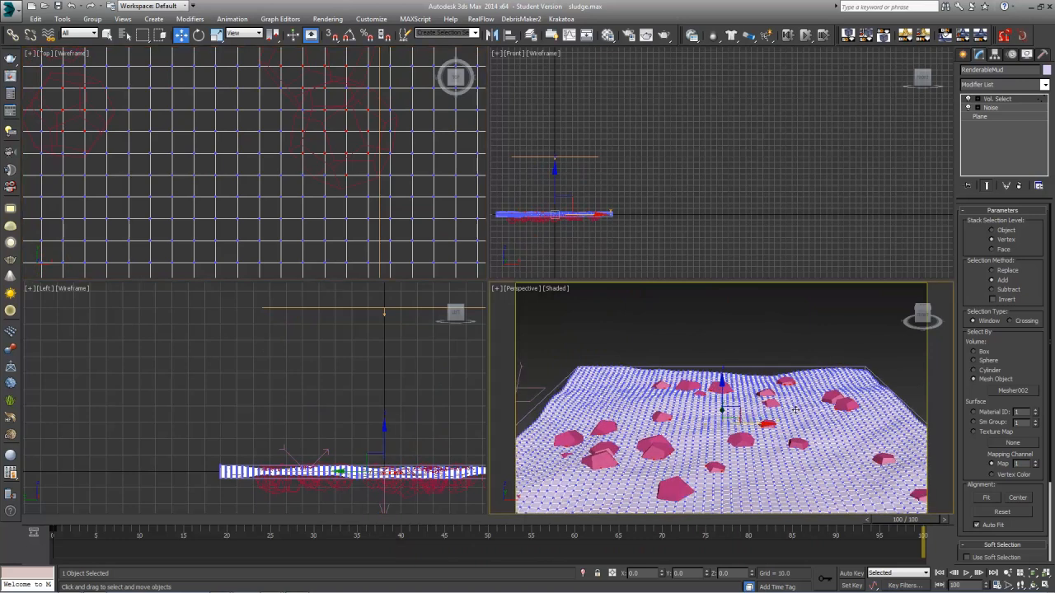
# Step: Enable Soft Selection on the Vol. Select modifier and set its Falloff to 9.0
pyautogui.scroll(-3, 1002, 346)
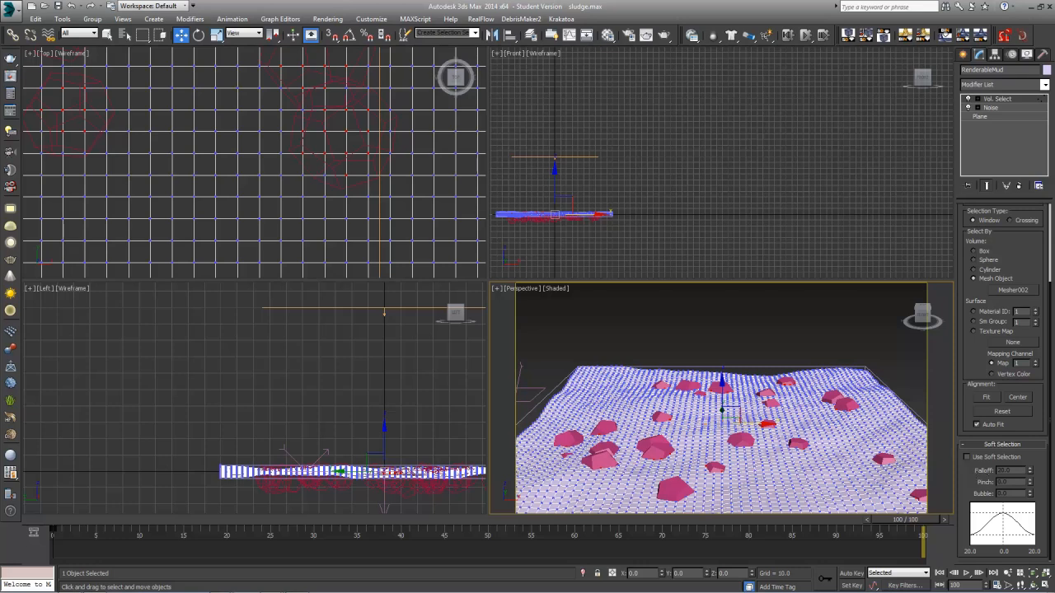
pyautogui.press('6')
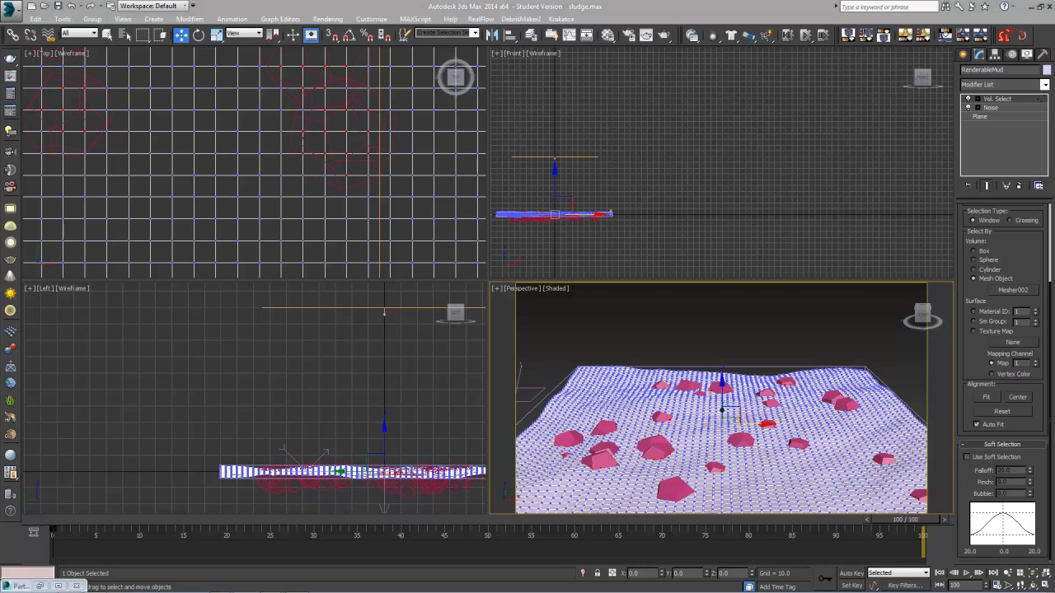
pyautogui.click(967, 457)
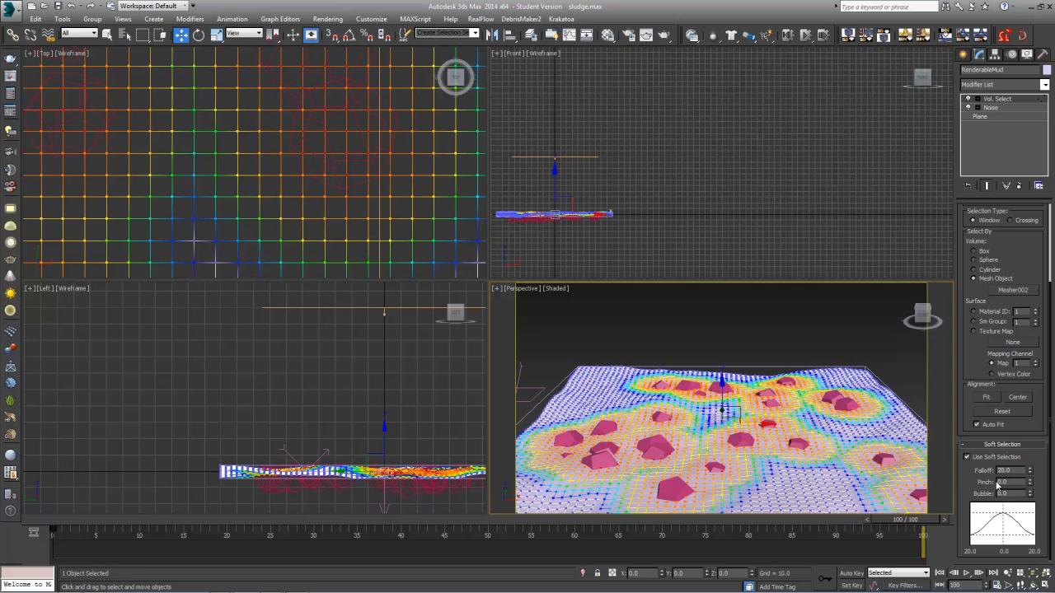
pyautogui.moveTo(1029, 474); pyautogui.dragTo(1031, 504)
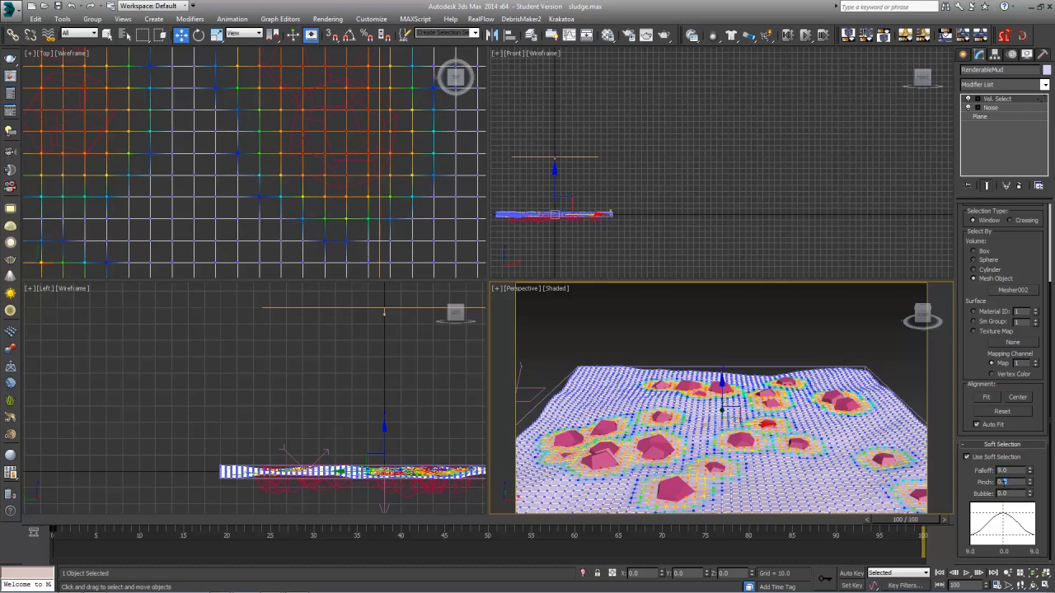
# Step: Set the Vol. Select soft selection's Pinch to 5.0 and Bubble to 2.0
pyautogui.doubleClick(1004, 482)
pyautogui.write('5')
pyautogui.press('Return')
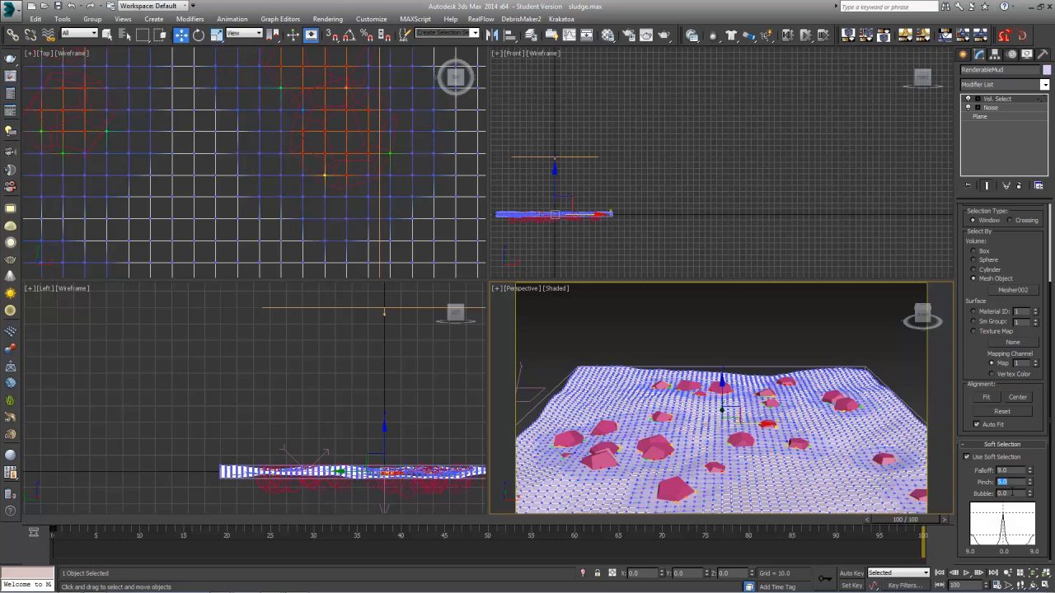
pyautogui.press('Tab')
pyautogui.write('2')
pyautogui.press('Return')
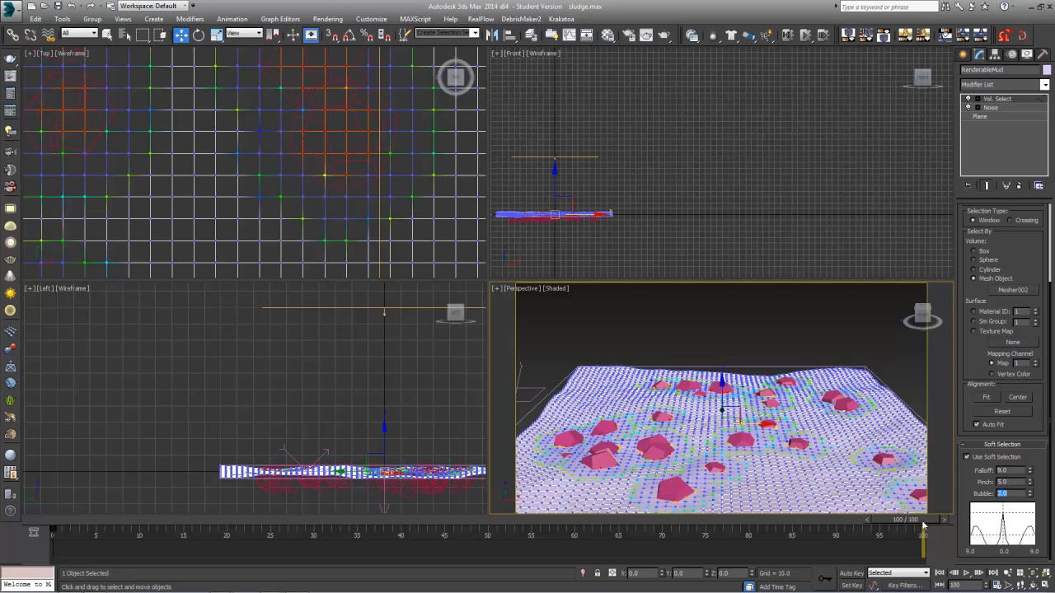
pyautogui.moveTo(919, 521); pyautogui.dragTo(1014, 546)
pyautogui.press('w')
# Step: Add a Push modifier above Vol. Select on the RenderableMud plane
pyautogui.click(999, 85)
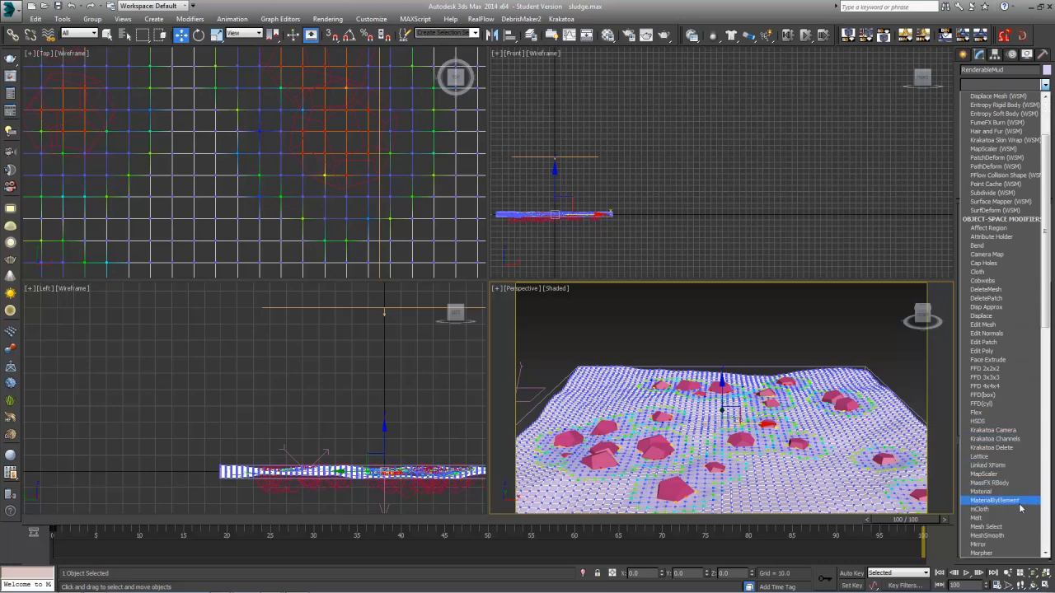
pyautogui.scroll(-8, 1001, 507)
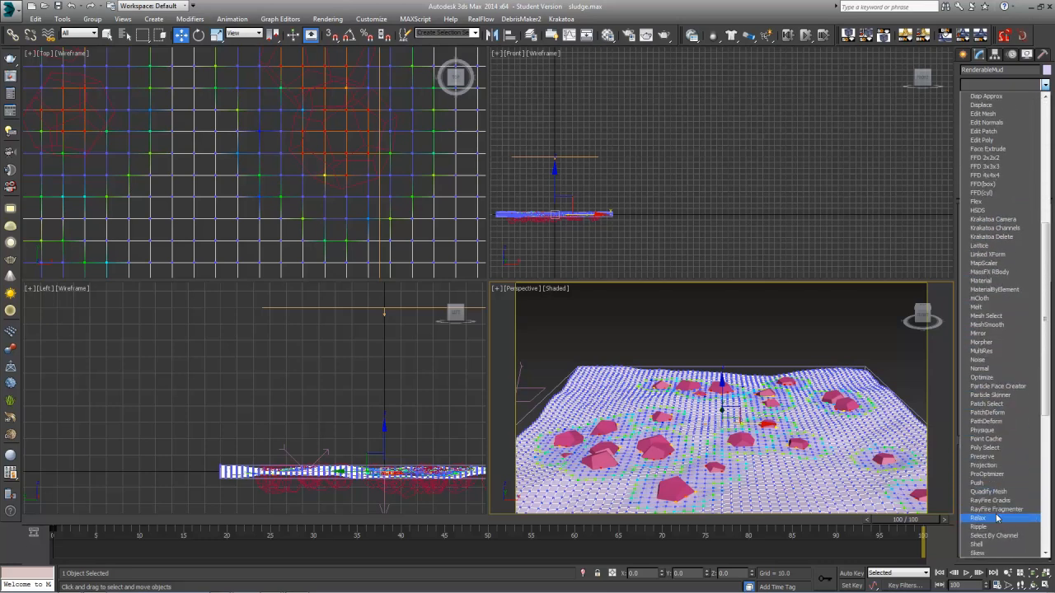
pyautogui.click(990, 483)
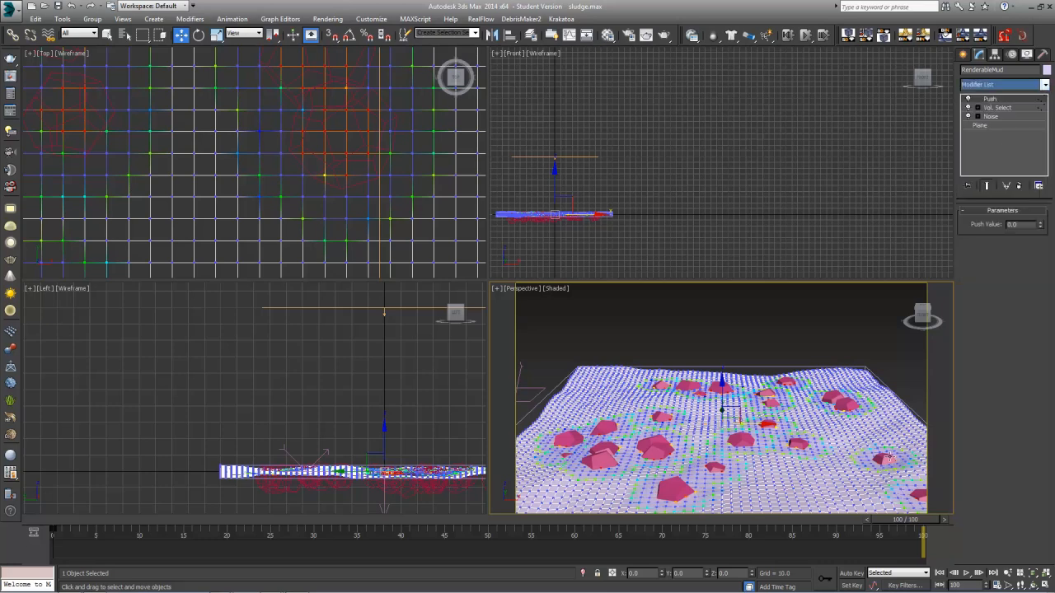
pyautogui.press('6')
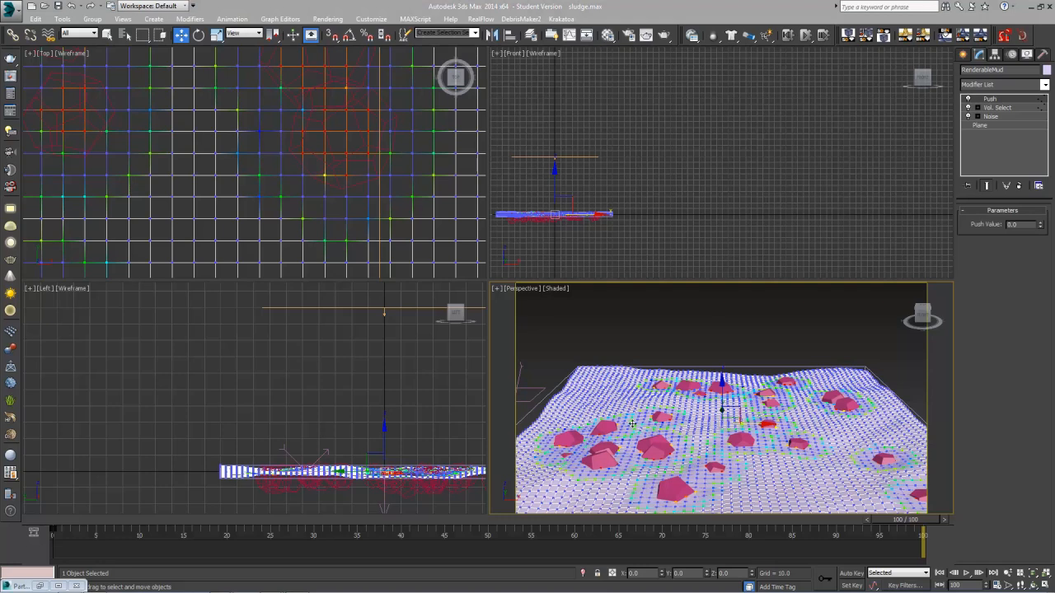
# Step: Try a Push Value of -5.0 and check the mud's deformation at frame 88
pyautogui.moveTo(1041, 225); pyautogui.dragTo(1053, 346)
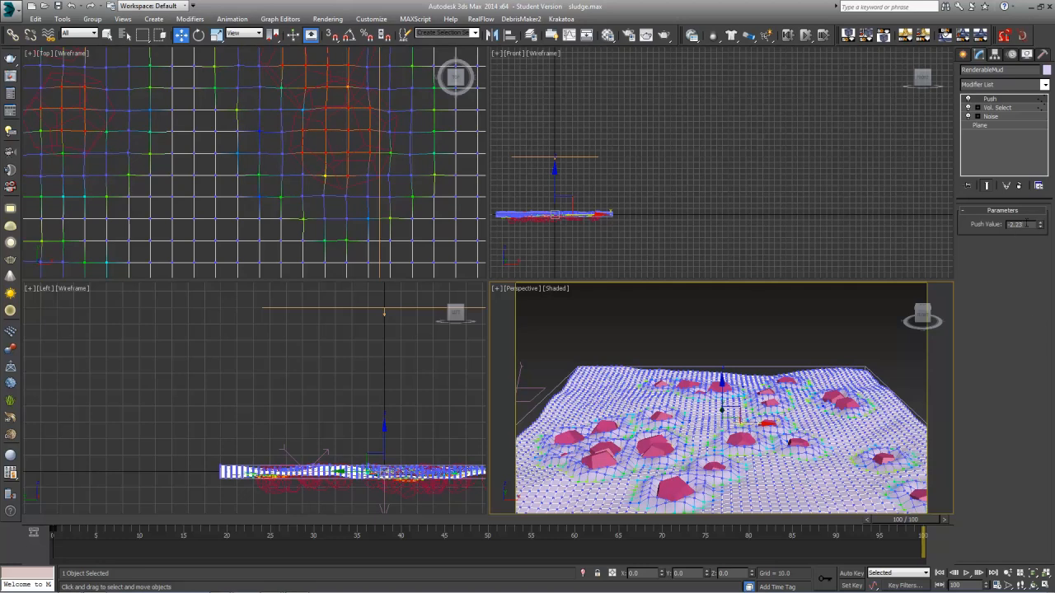
pyautogui.doubleClick(1009, 226)
pyautogui.write('5')
pyautogui.press('Return')
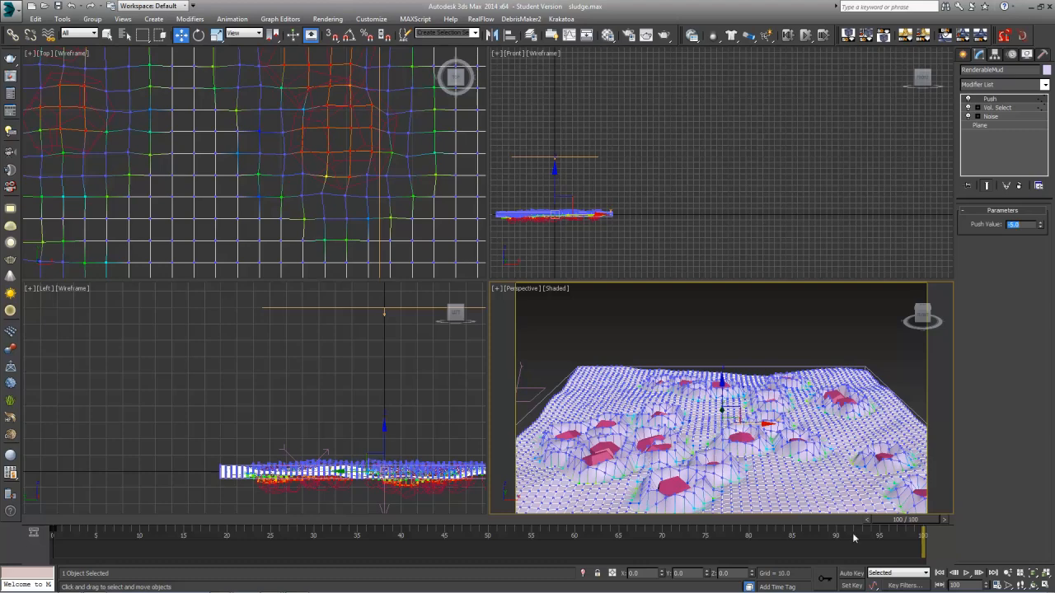
pyautogui.moveTo(923, 528); pyautogui.dragTo(834, 534)
pyautogui.press('w')
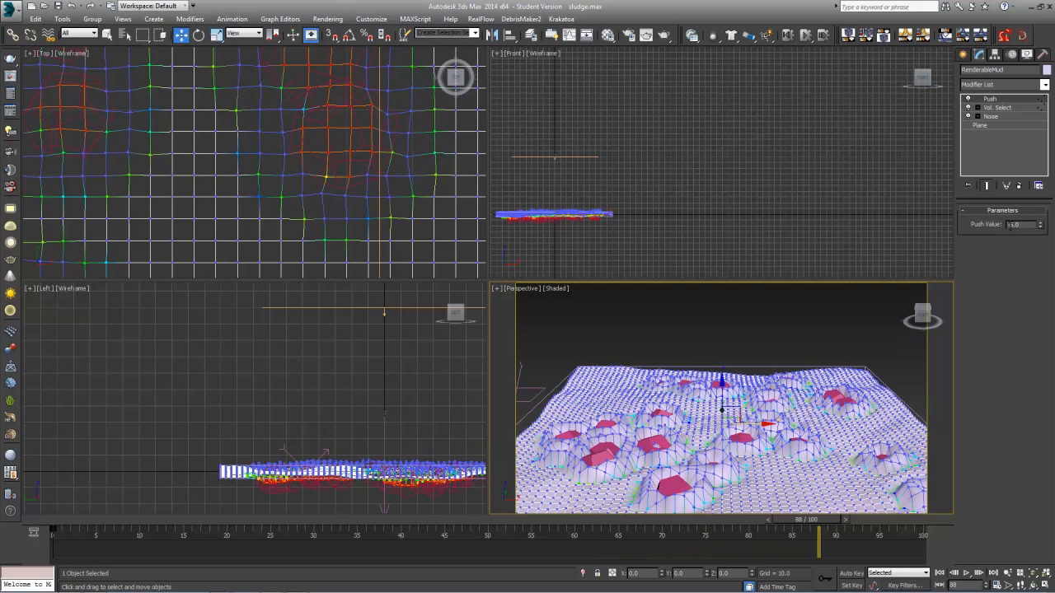
# Step: Set the Push Value to -3.0 and check the mud surface at frame 82
pyautogui.doubleClick(1012, 223)
pyautogui.write('-3')
pyautogui.press('Return')
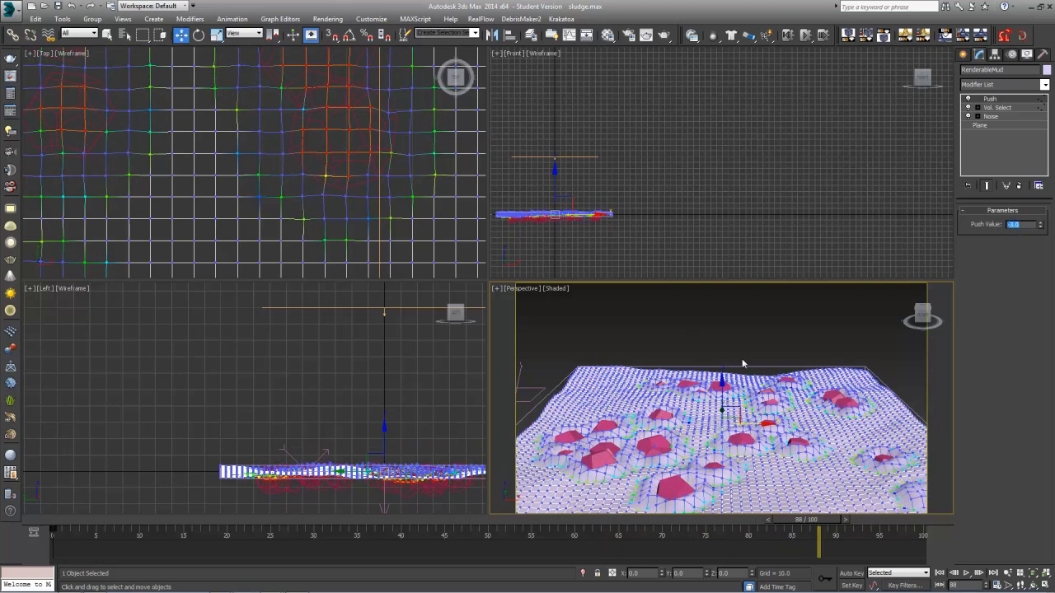
pyautogui.moveTo(816, 529); pyautogui.dragTo(752, 537)
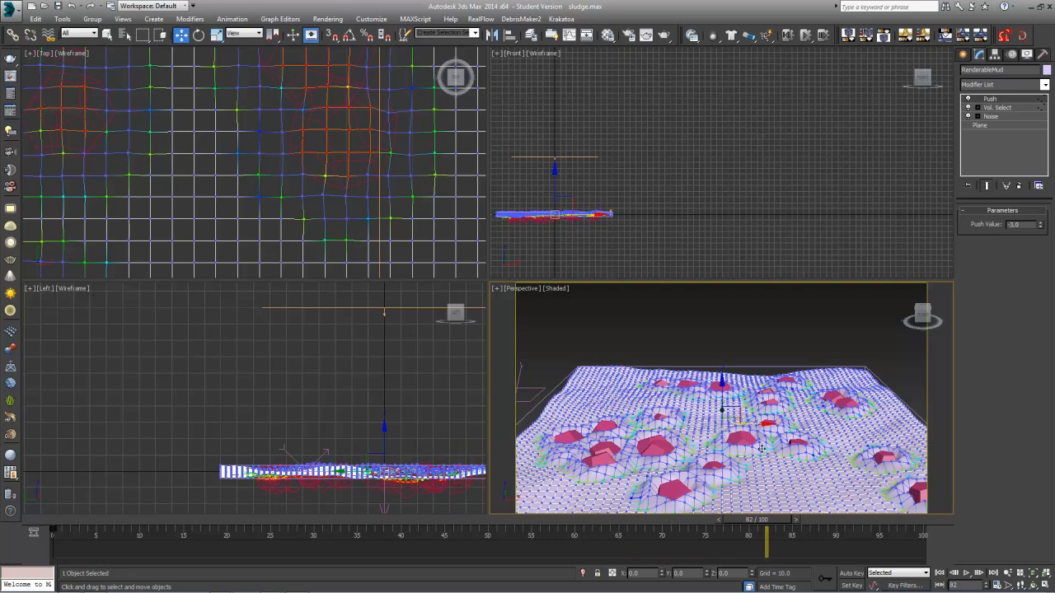
# Step: Add a TurboSmooth modifier to RenderableMud and review the deselected surface through the animation, stopping at frame 58
pyautogui.click(992, 84)
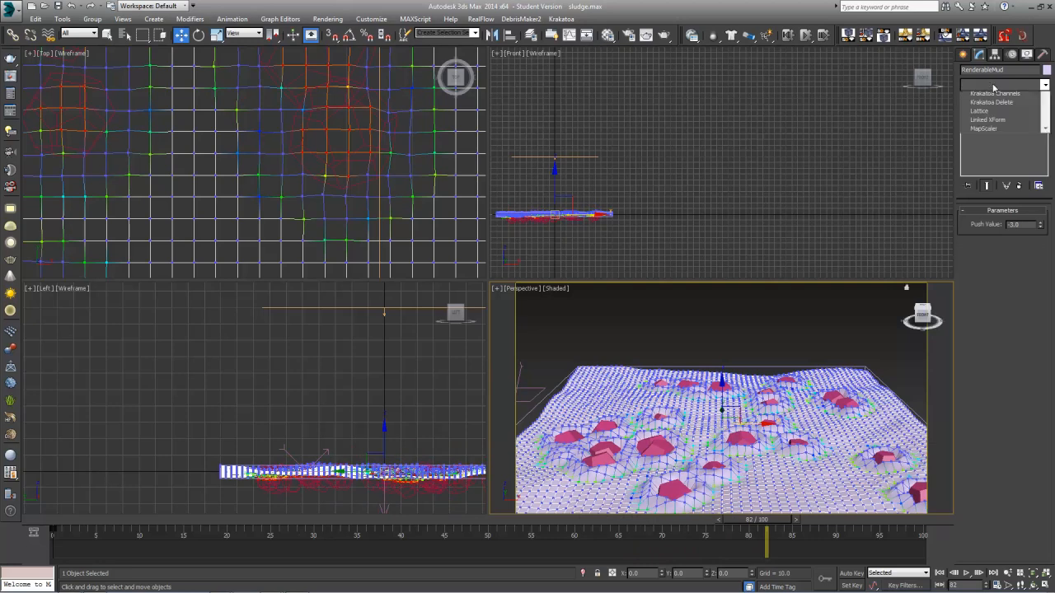
pyautogui.scroll(-10, 992, 82)
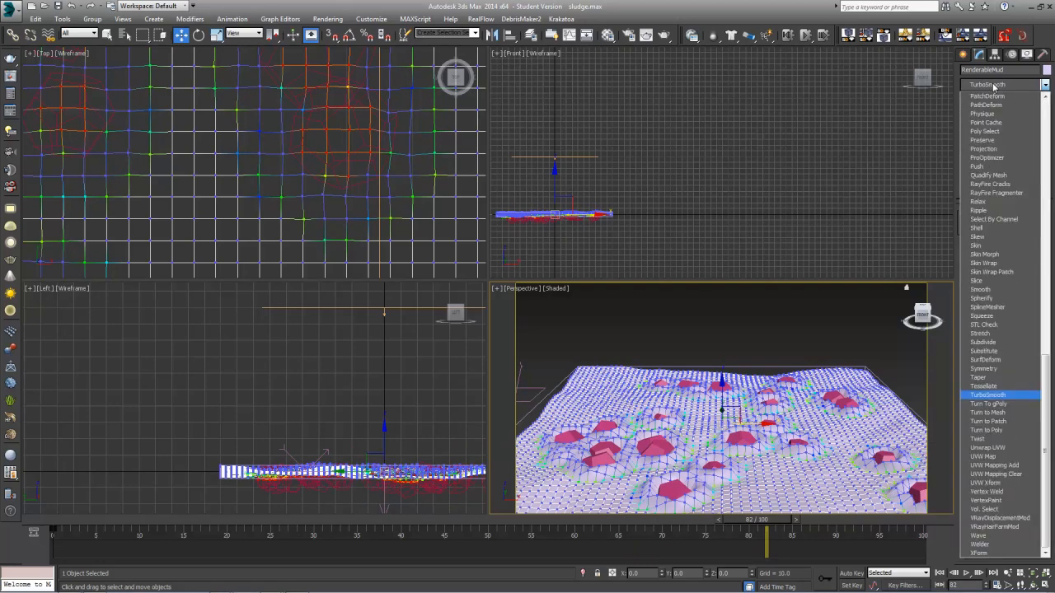
pyautogui.click(993, 399)
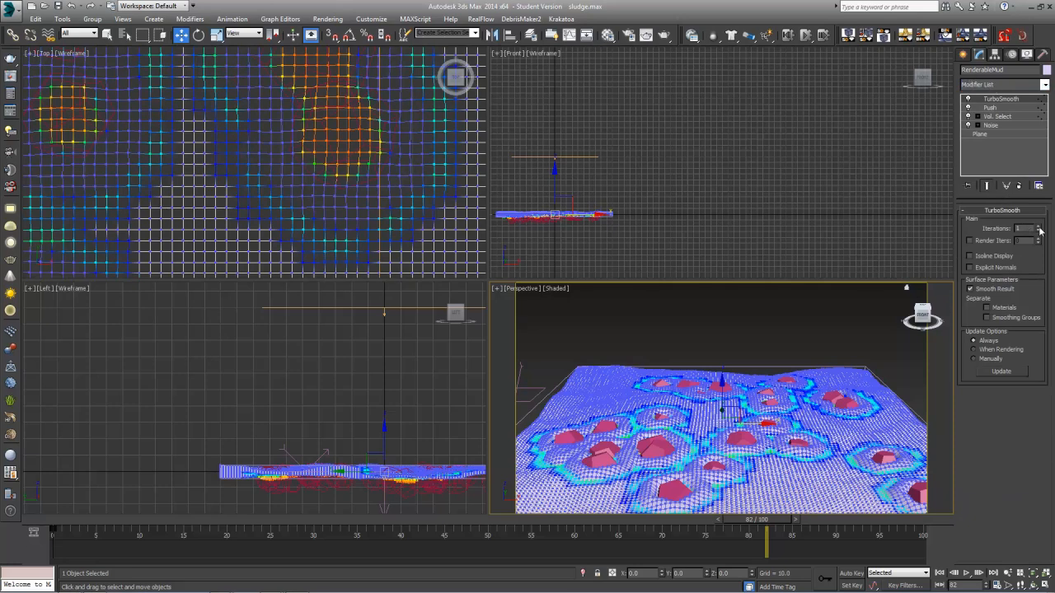
pyautogui.click(815, 315)
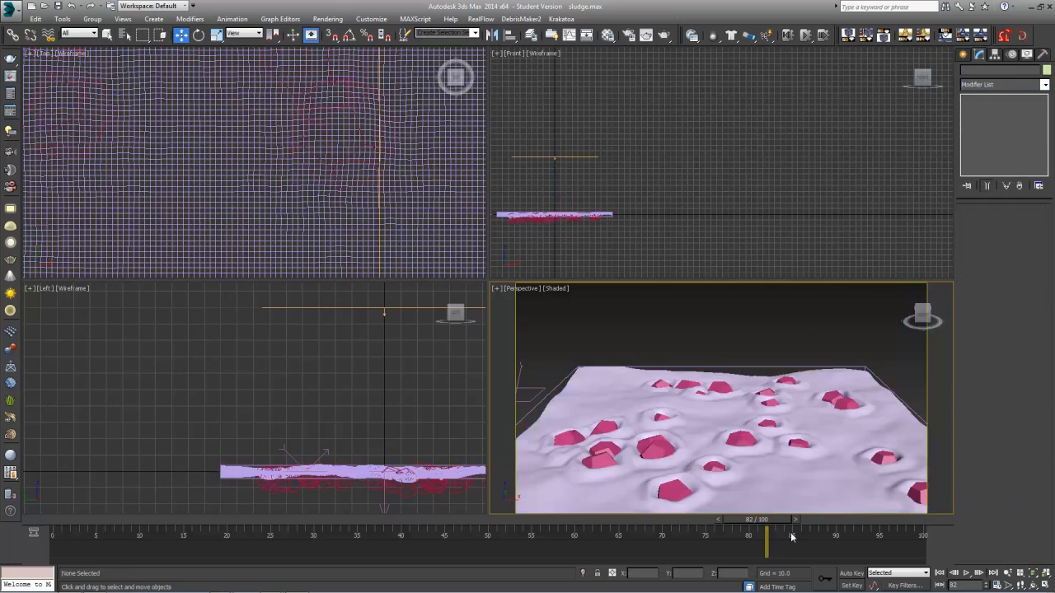
pyautogui.moveTo(757, 519); pyautogui.dragTo(835, 530)
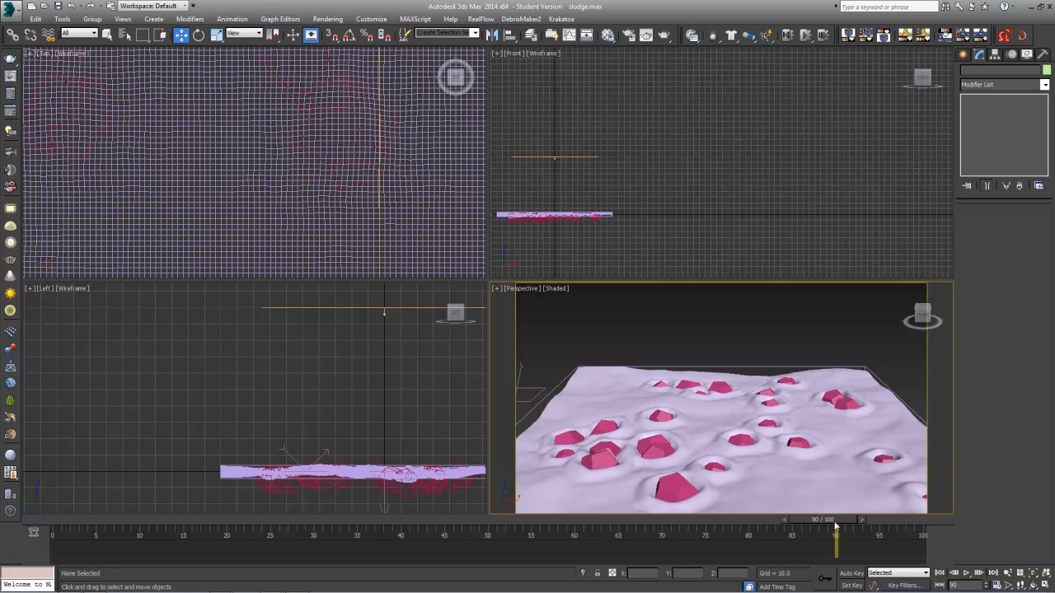
pyautogui.moveTo(835, 528); pyautogui.dragTo(393, 530)
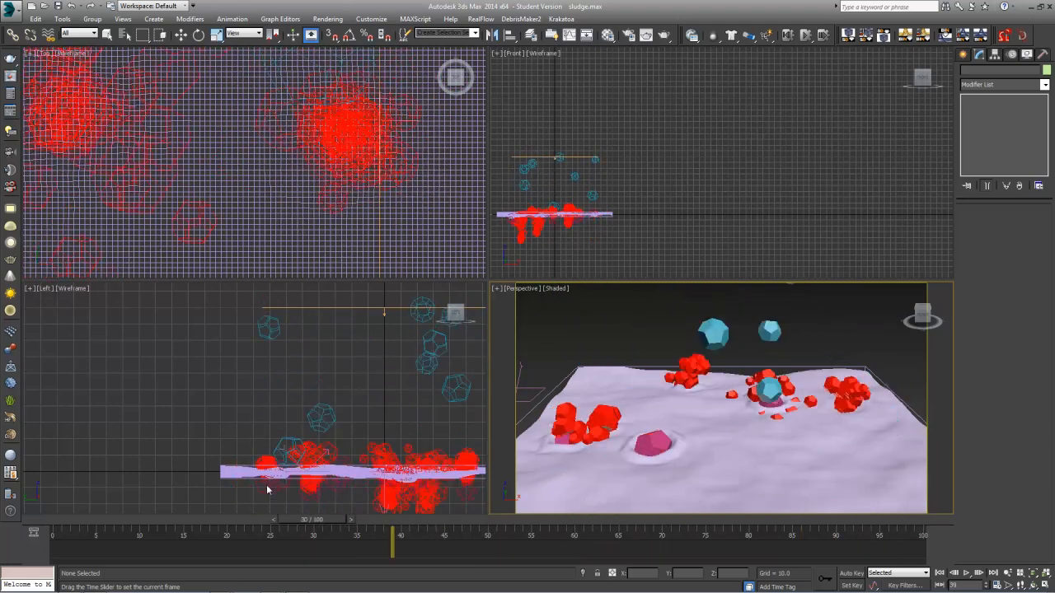
pyautogui.moveTo(267, 489); pyautogui.dragTo(558, 485)
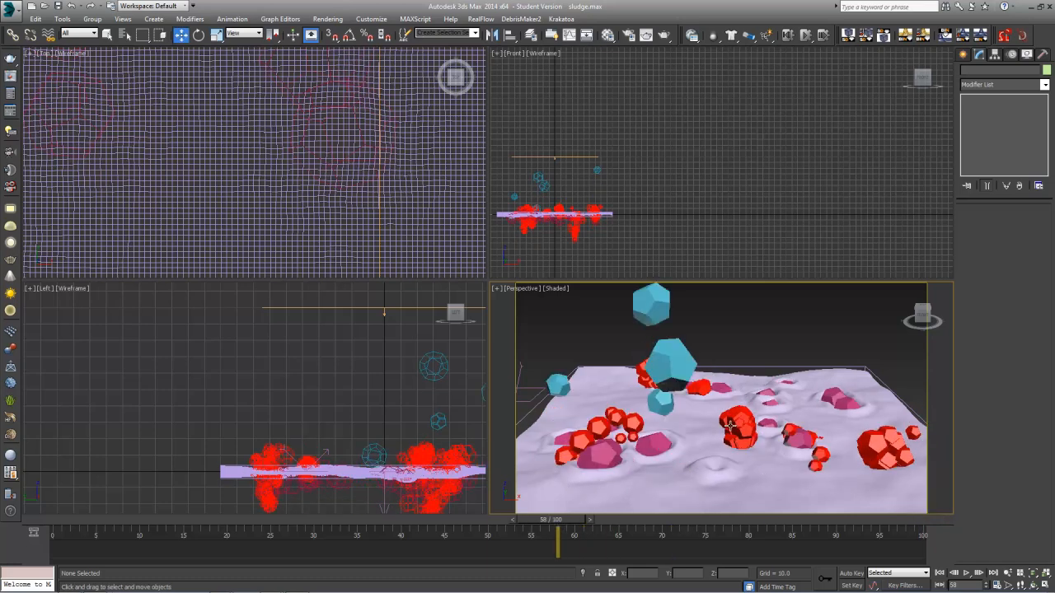
# Step: Create a BlobMesh compound object beside the mud plane in the Front view and open its parameters for editing
pyautogui.click(964, 55)
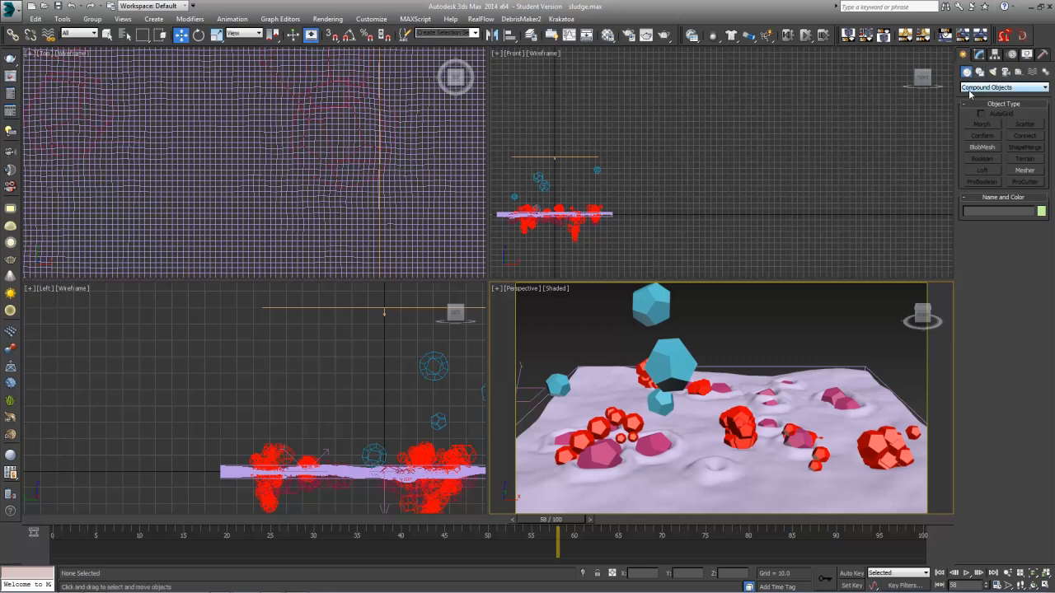
pyautogui.click(984, 148)
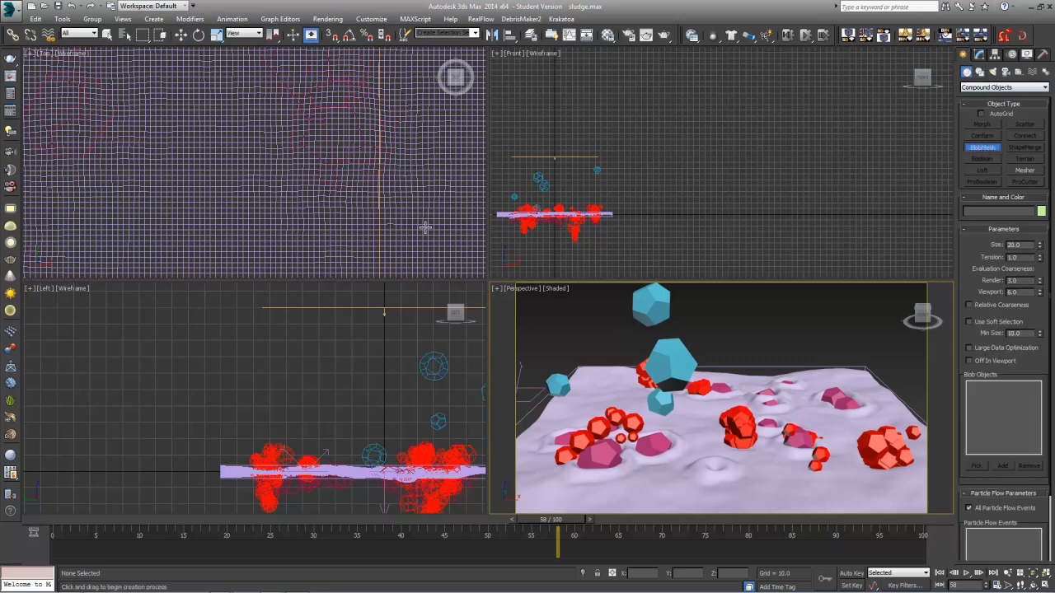
pyautogui.click(624, 213)
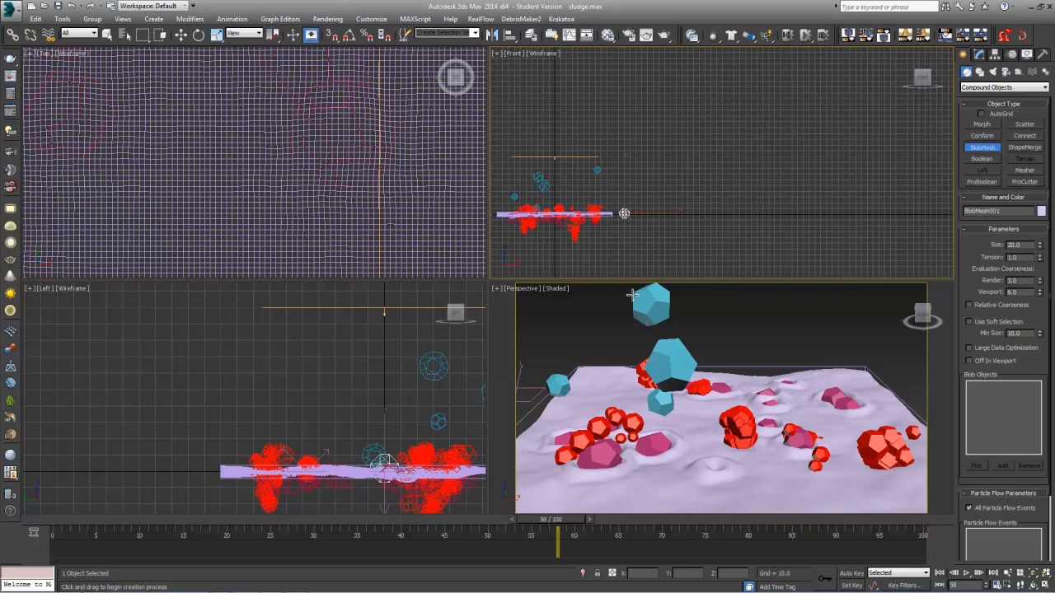
pyautogui.moveTo(841, 404); pyautogui.dragTo(784, 416, button='middle')
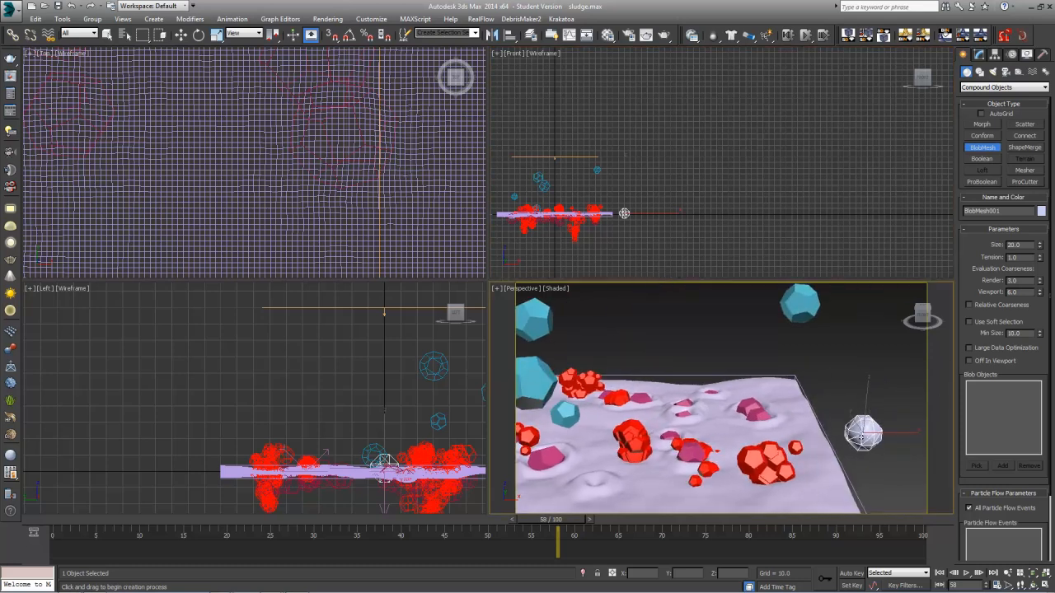
pyautogui.moveTo(697, 420); pyautogui.dragTo(805, 405, button='middle')
pyautogui.click(982, 55)
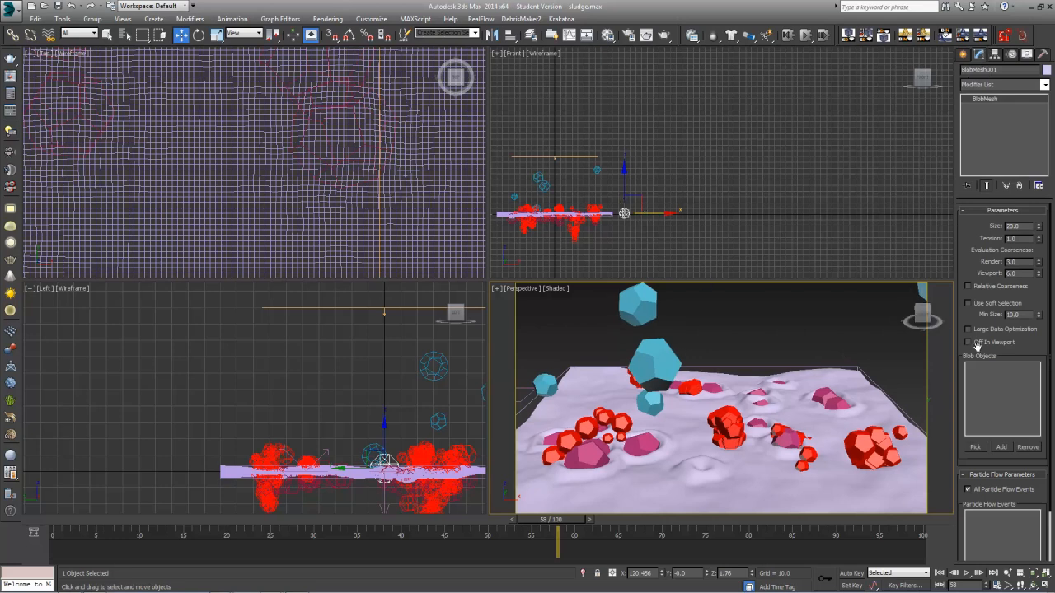
pyautogui.press('6')
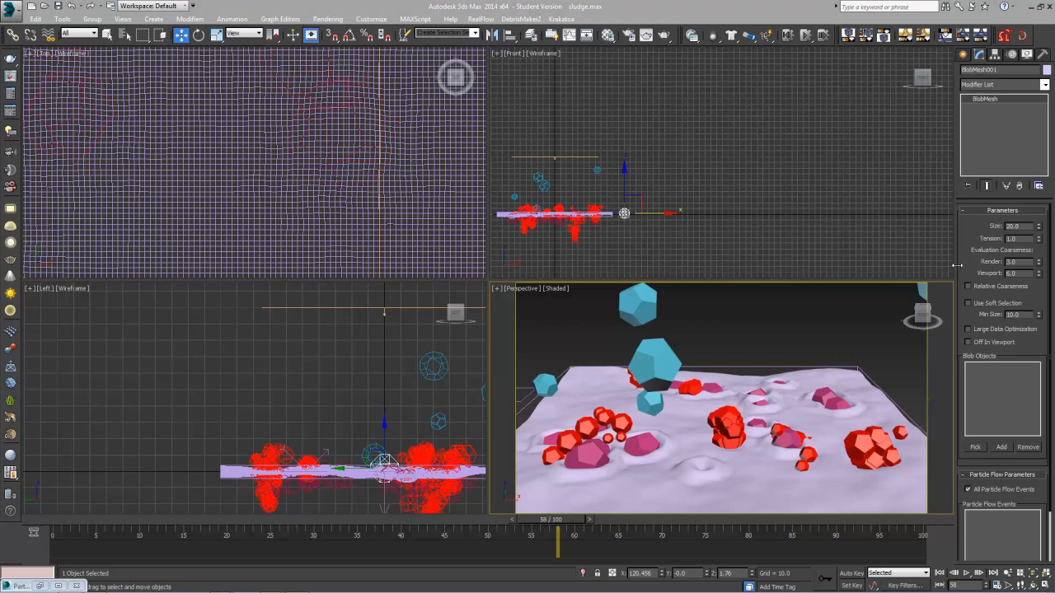
pyautogui.click(1019, 226)
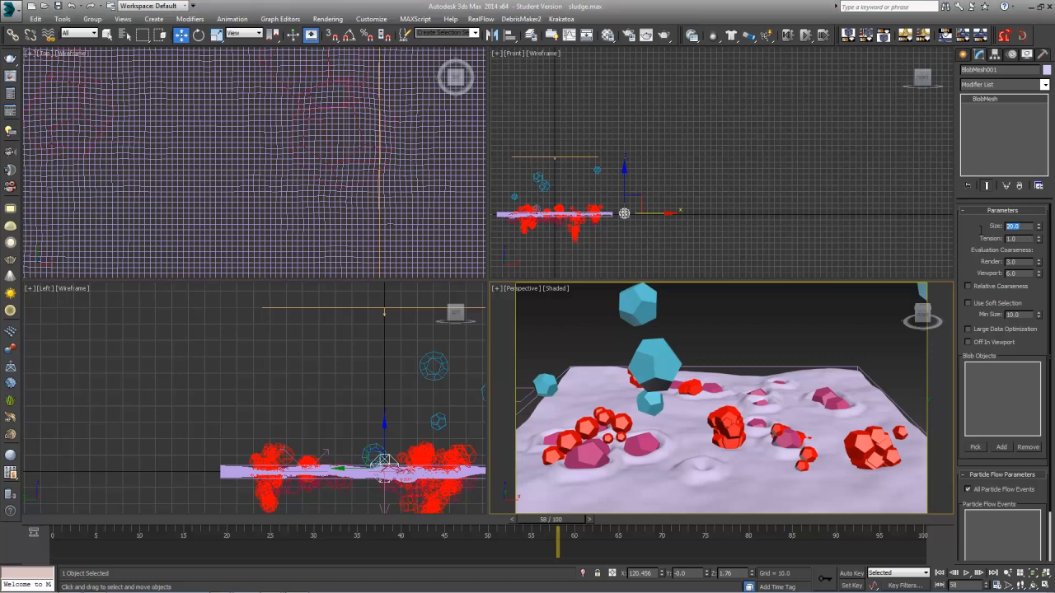
pyautogui.click(1037, 240)
pyautogui.press('Tab')
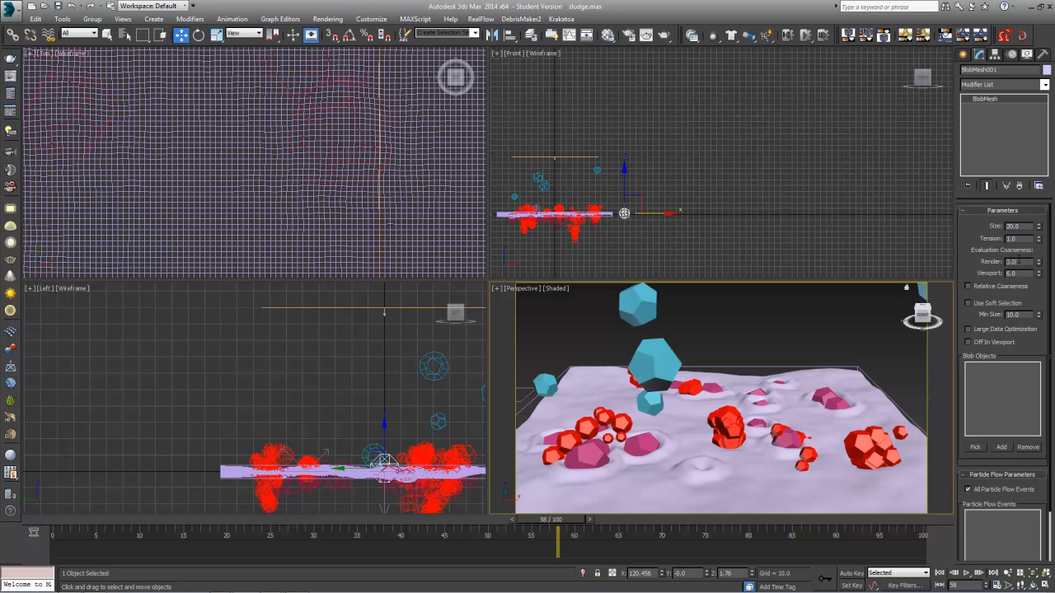
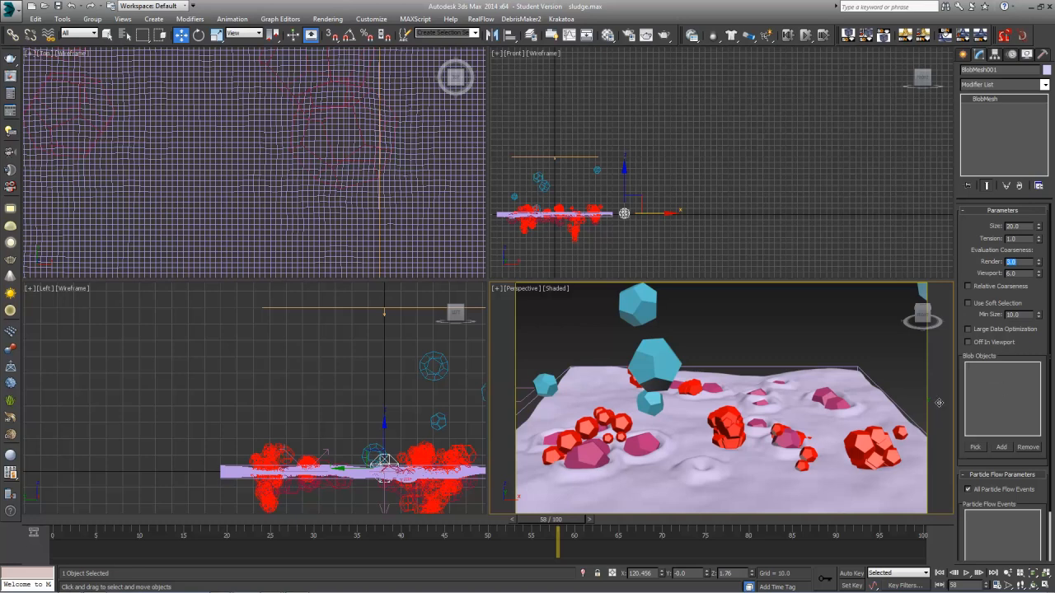
# Step: Add PF Source 001 from under PF Engine001 as the BlobMesh's blob object and check the blobs at frame 48
pyautogui.click(1002, 446)
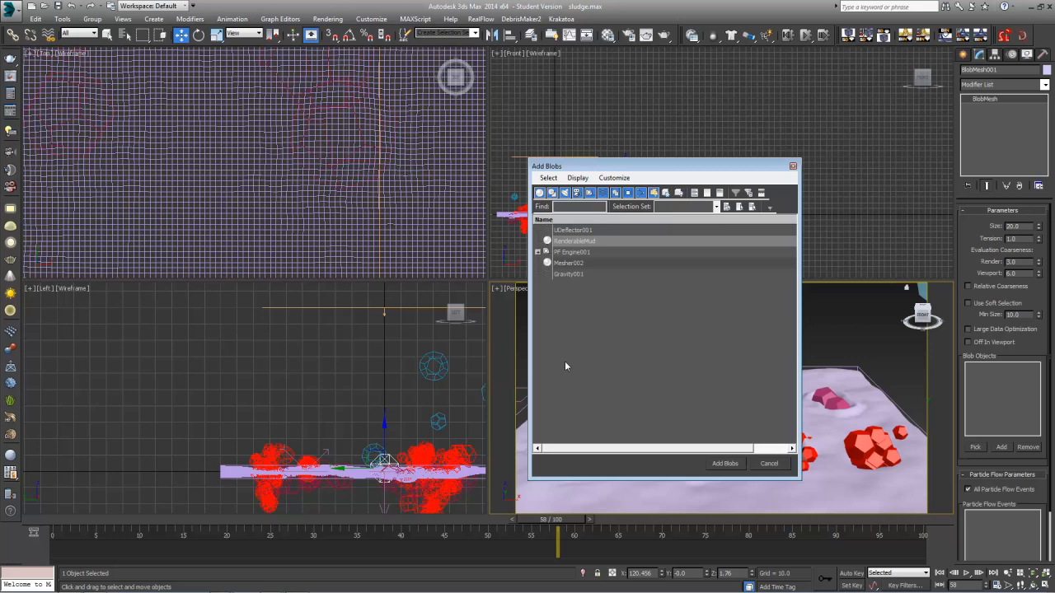
pyautogui.click(537, 251)
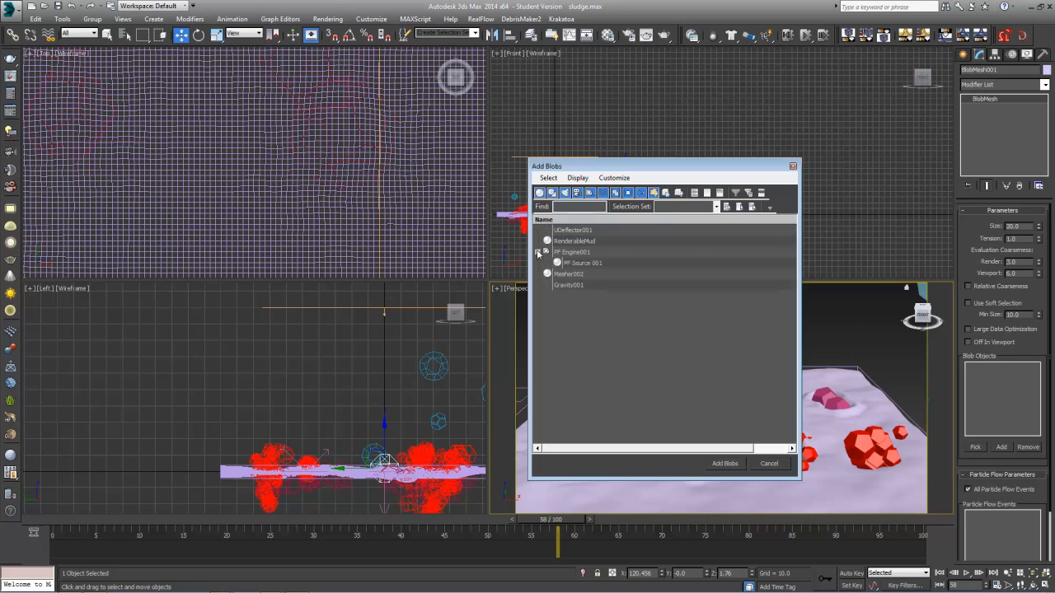
pyautogui.click(581, 263)
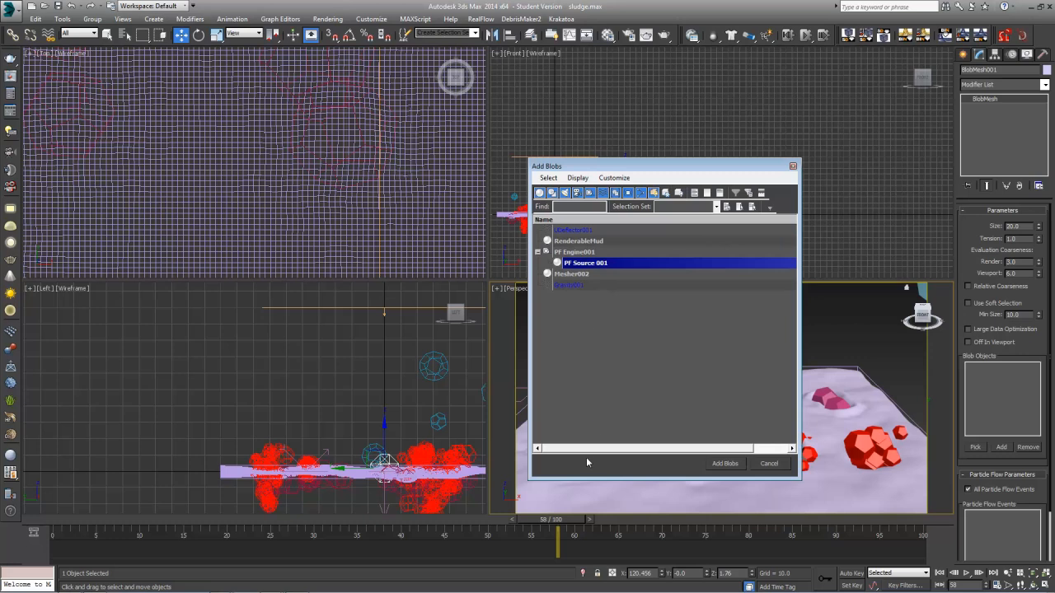
pyautogui.click(727, 464)
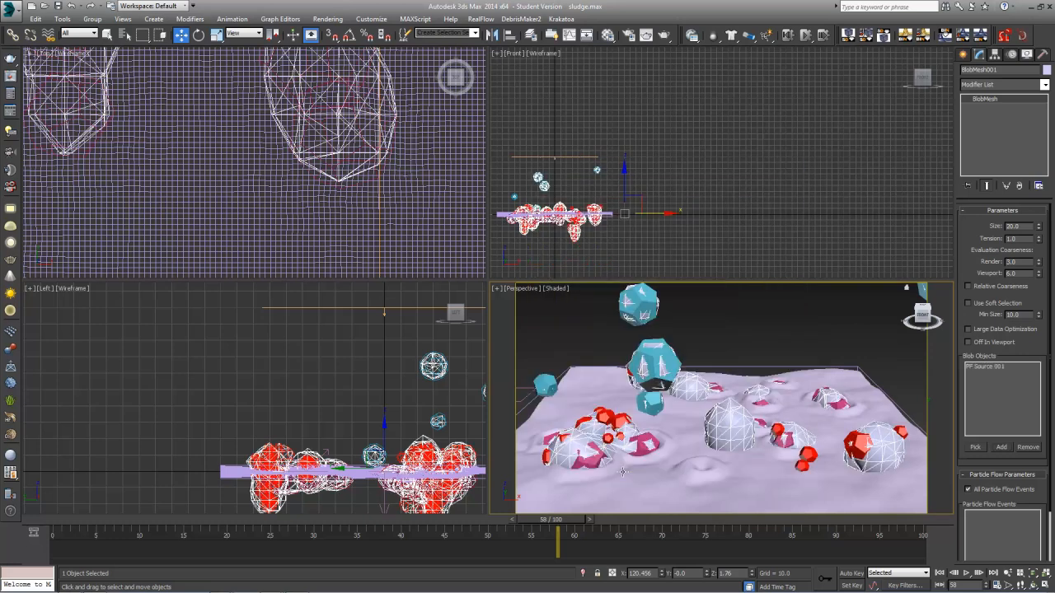
pyautogui.moveTo(547, 522); pyautogui.dragTo(471, 527)
# Step: Turn off All Particle Flow Events for the BlobMesh and restrict it to the PF Source 001->SplashEvent event
pyautogui.moveTo(1032, 499); pyautogui.dragTo(1032, 409)
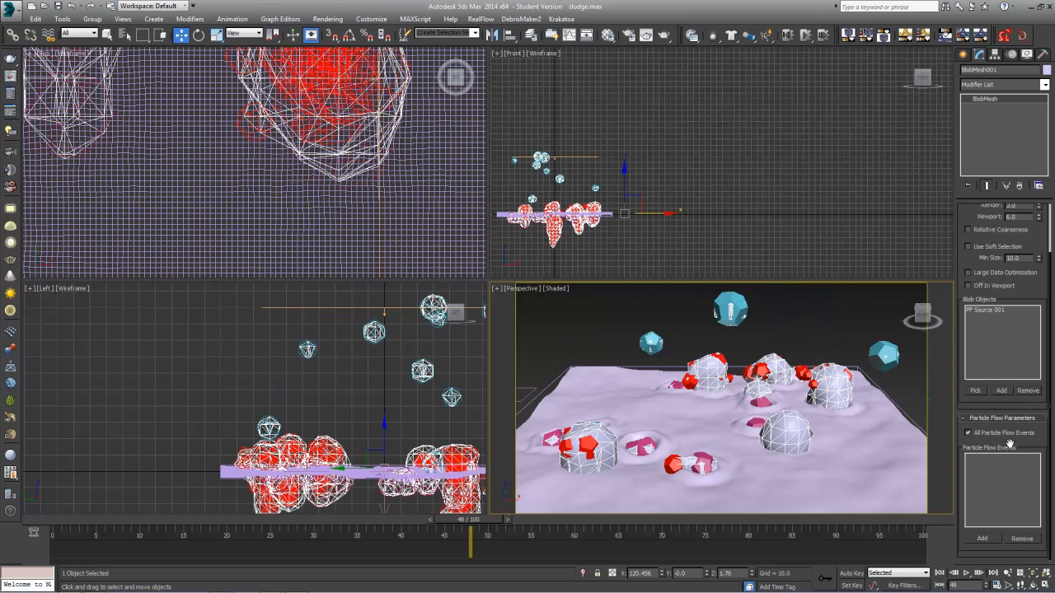
pyautogui.click(968, 433)
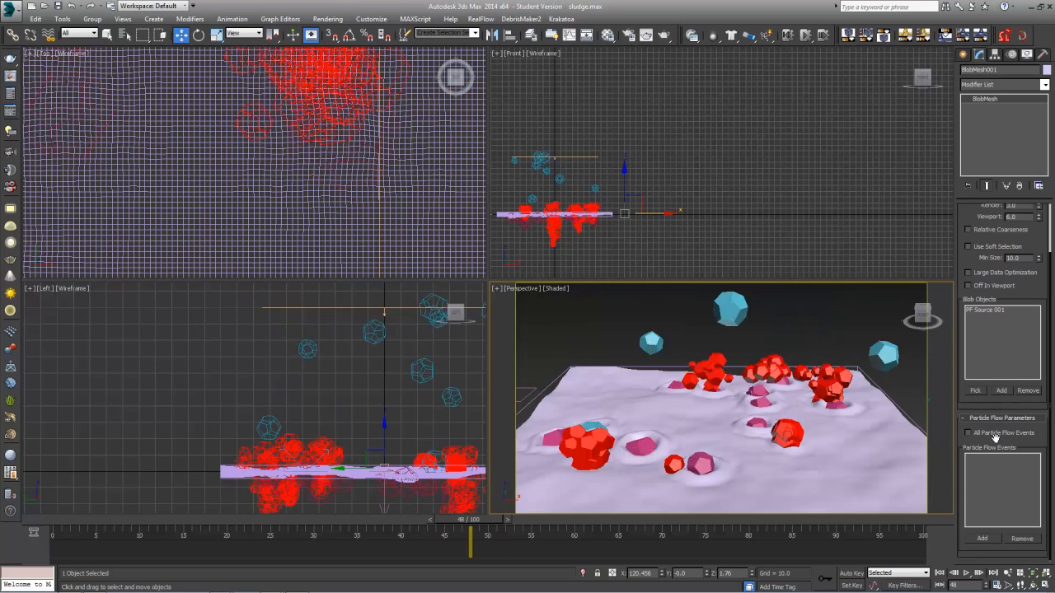
pyautogui.click(984, 540)
pyautogui.moveTo(63, 13); pyautogui.dragTo(709, 211)
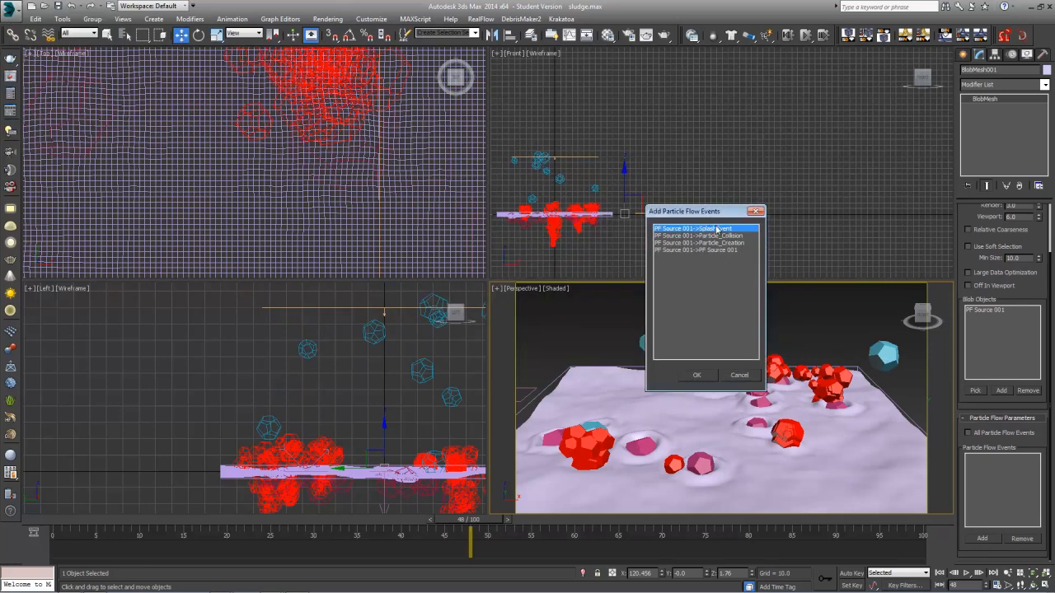
pyautogui.click(697, 375)
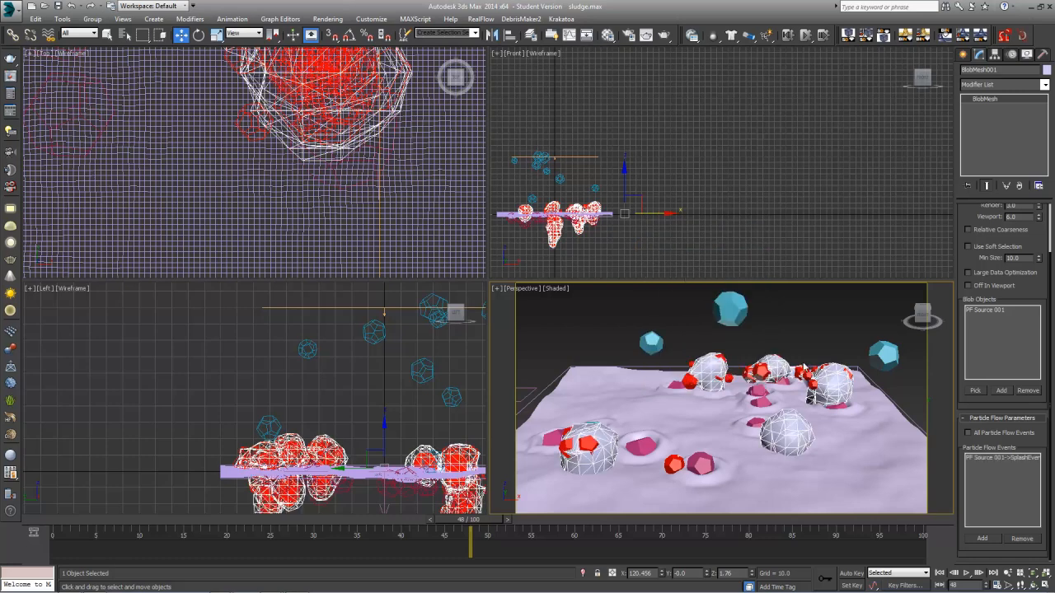
# Step: Turn on Large Data Optimization for the BlobMesh and set its viewport coarseness to 3
pyautogui.moveTo(467, 520)
pyautogui.mouseDown()
pyautogui.moveTo(137, 481)
pyautogui.moveTo(423, 515)
pyautogui.moveTo(824, 516)
pyautogui.moveTo(734, 502)
pyautogui.moveTo(474, 517)
pyautogui.mouseUp()
pyautogui.scroll(3, 983, 232)
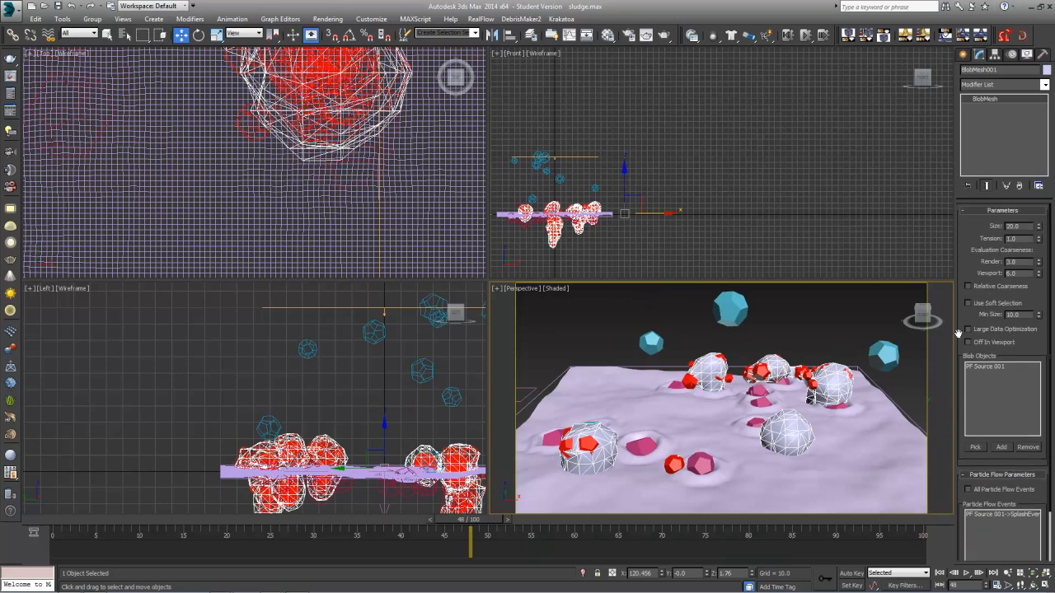
pyautogui.click(975, 331)
pyautogui.hotkey('shift', 'Tab')
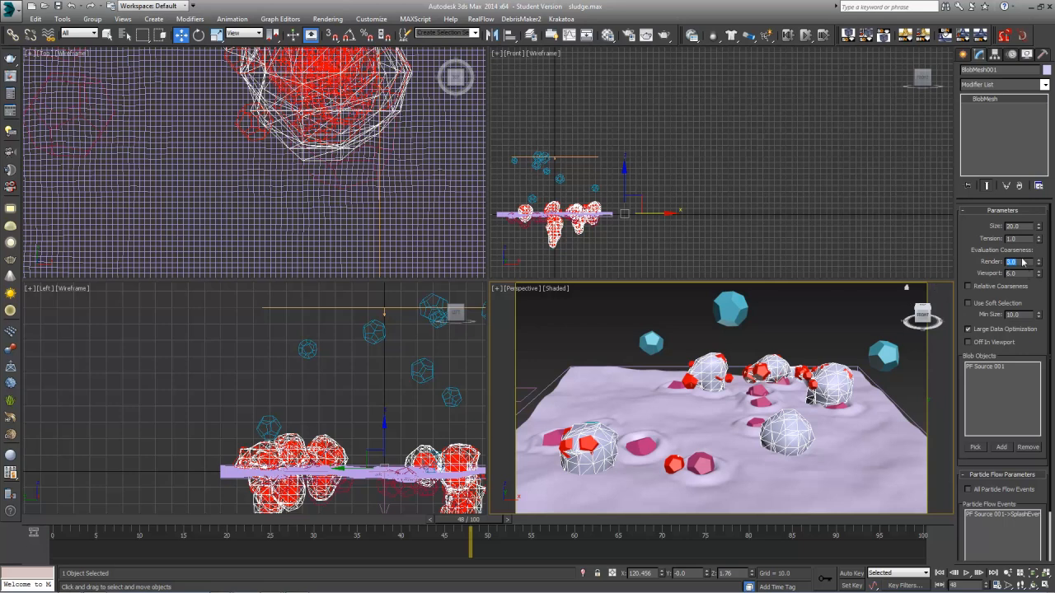
pyautogui.moveTo(1025, 262); pyautogui.dragTo(970, 277)
pyautogui.write('3')
pyautogui.press('Return')
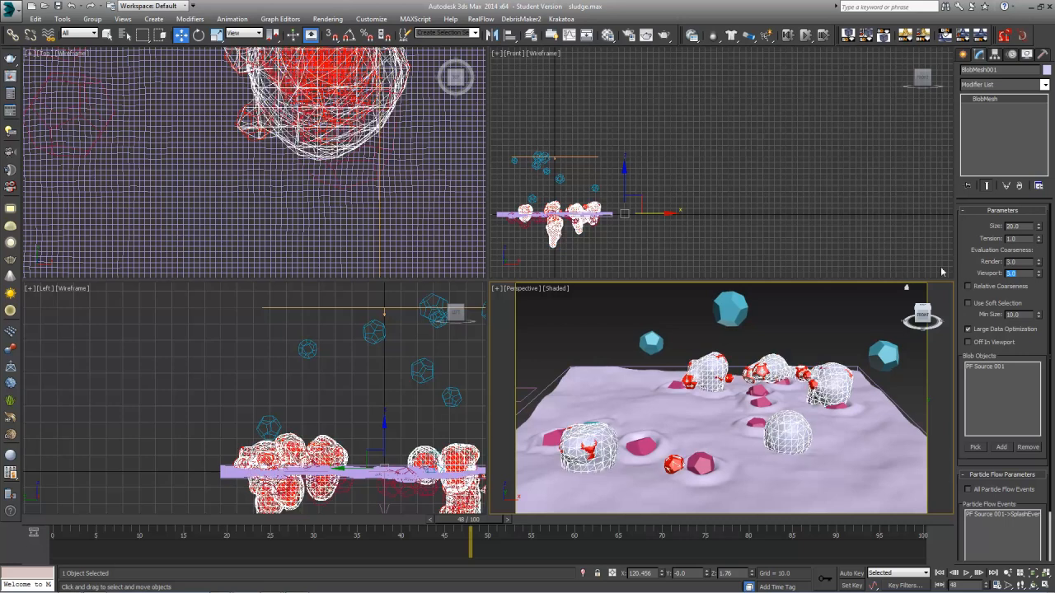
# Step: Inspect the deselected blobs in the Perspective view, then set the BlobMesh's render coarseness to 1
pyautogui.click(825, 337)
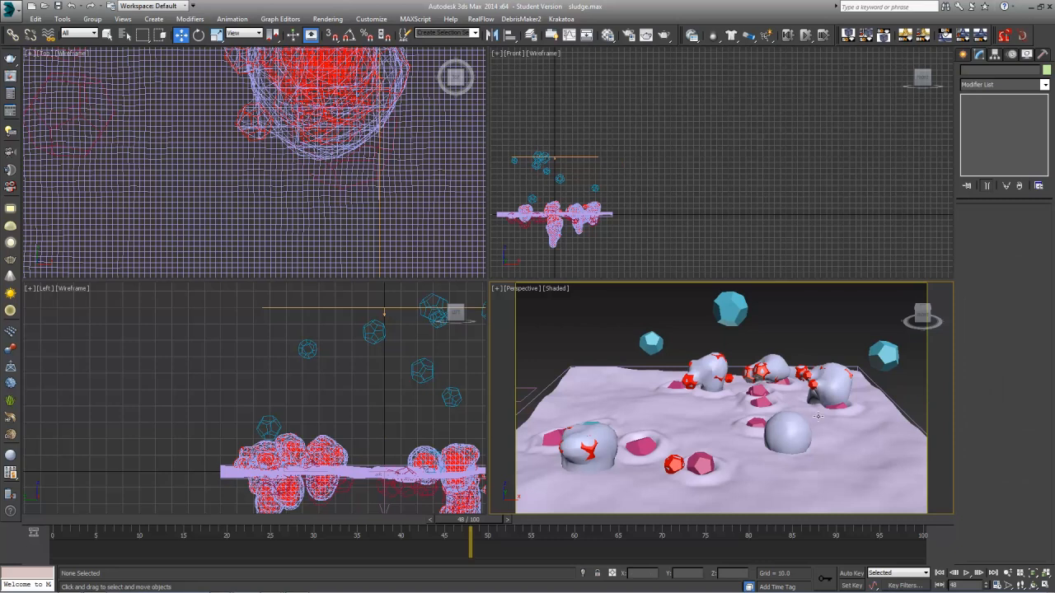
pyautogui.click(784, 436)
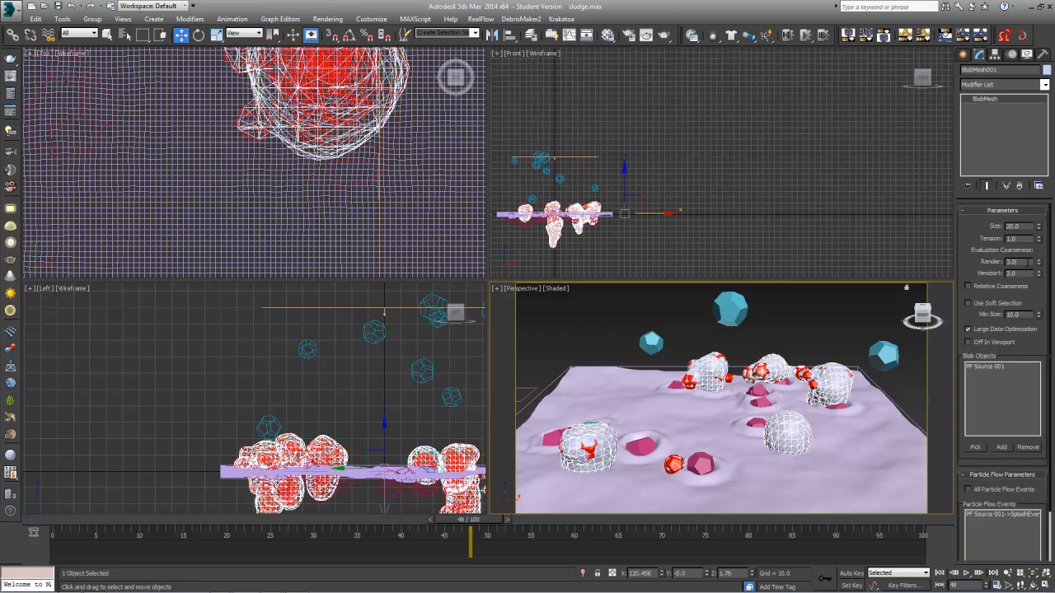
pyautogui.write('1')
pyautogui.press('Return')
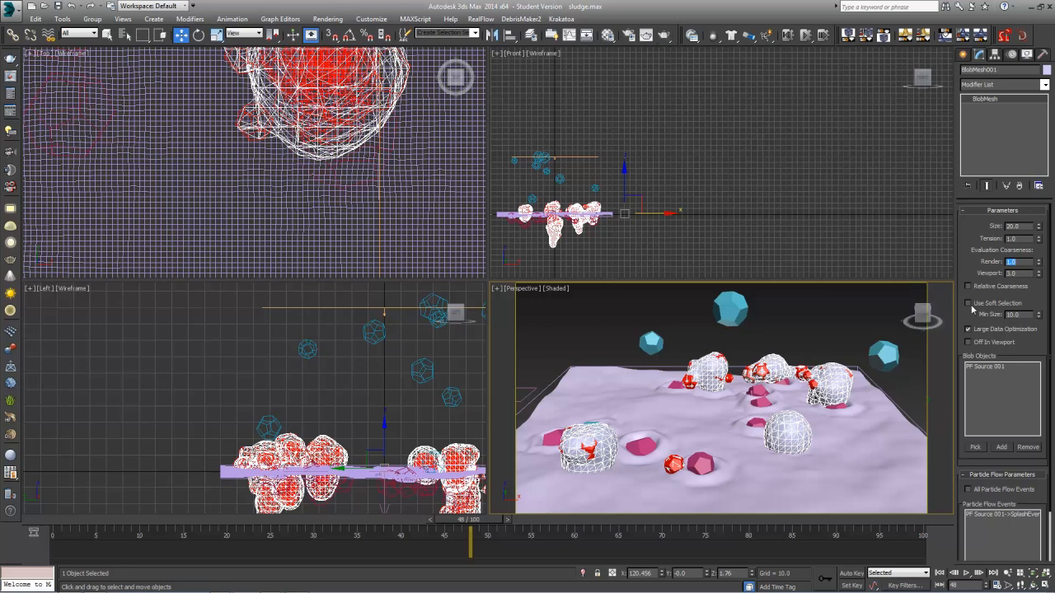
# Step: Try a BlobMesh viewport coarseness of 1, inspect the deselected blobs, and return the viewport coarseness to 3
pyautogui.click(1020, 273)
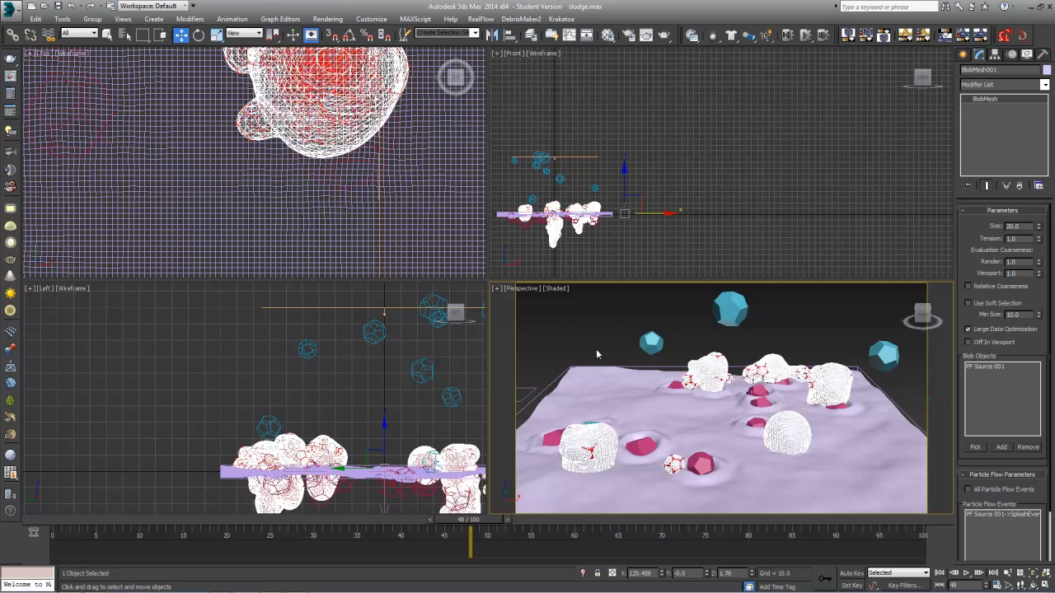
pyautogui.click(515, 510)
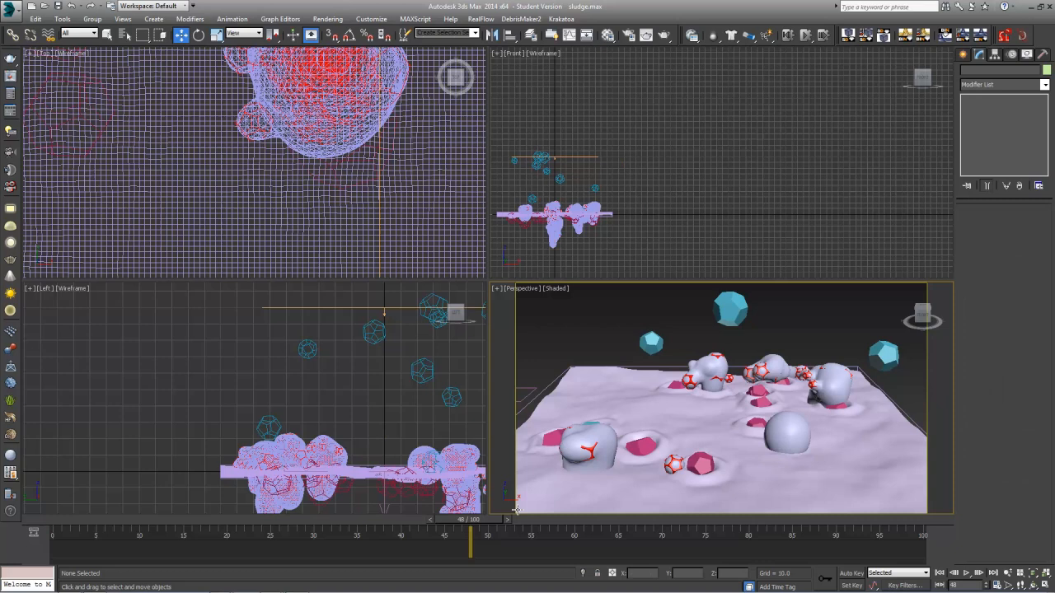
pyautogui.click(775, 446)
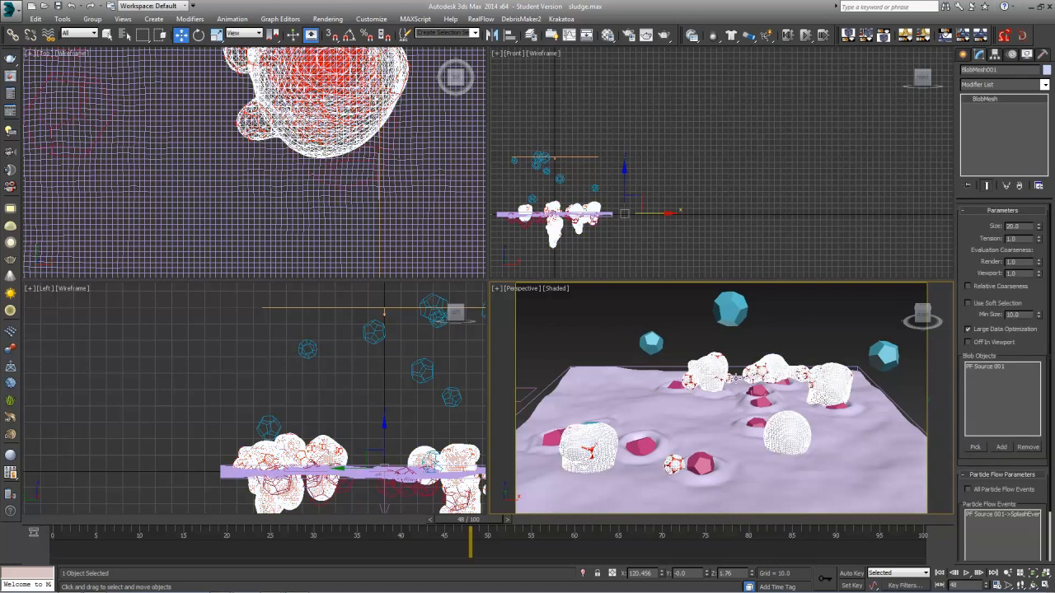
pyautogui.moveTo(1026, 274); pyautogui.dragTo(838, 287)
pyautogui.write('3')
pyautogui.press('Return')
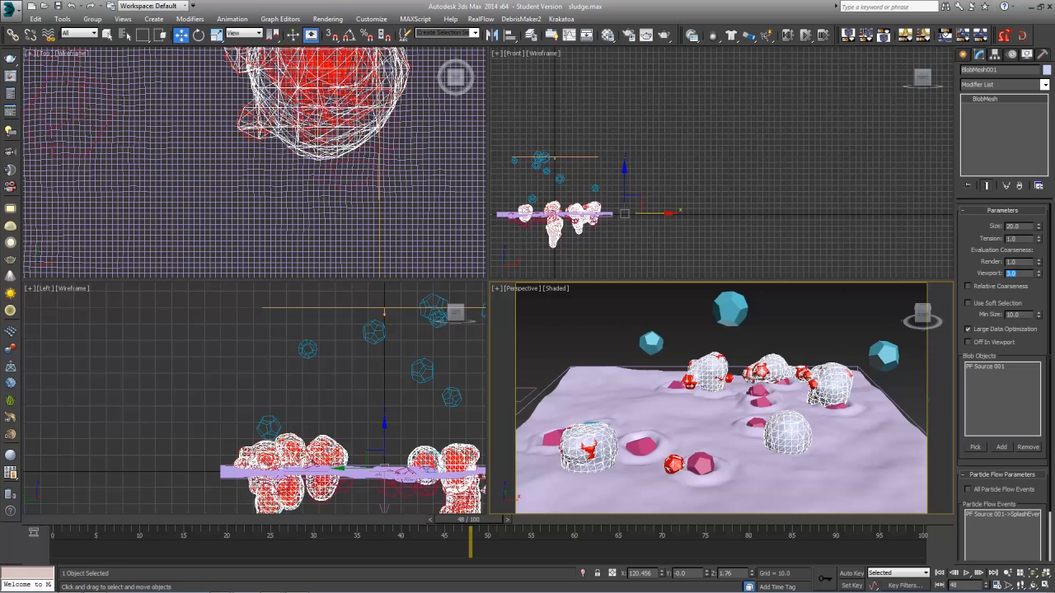
pyautogui.hotkey('shift', 'Tab')
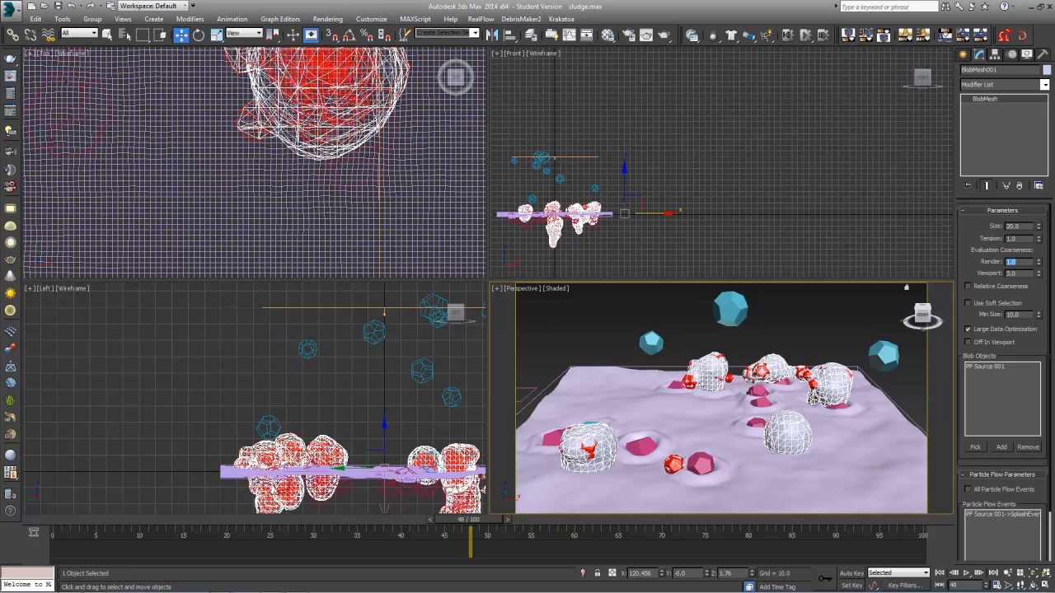
# Step: Review the blob splashes through the animation up to frame 44, checking them in the Perspective view with nothing selected
pyautogui.moveTo(92, 535); pyautogui.dragTo(435, 538)
pyautogui.press('w')
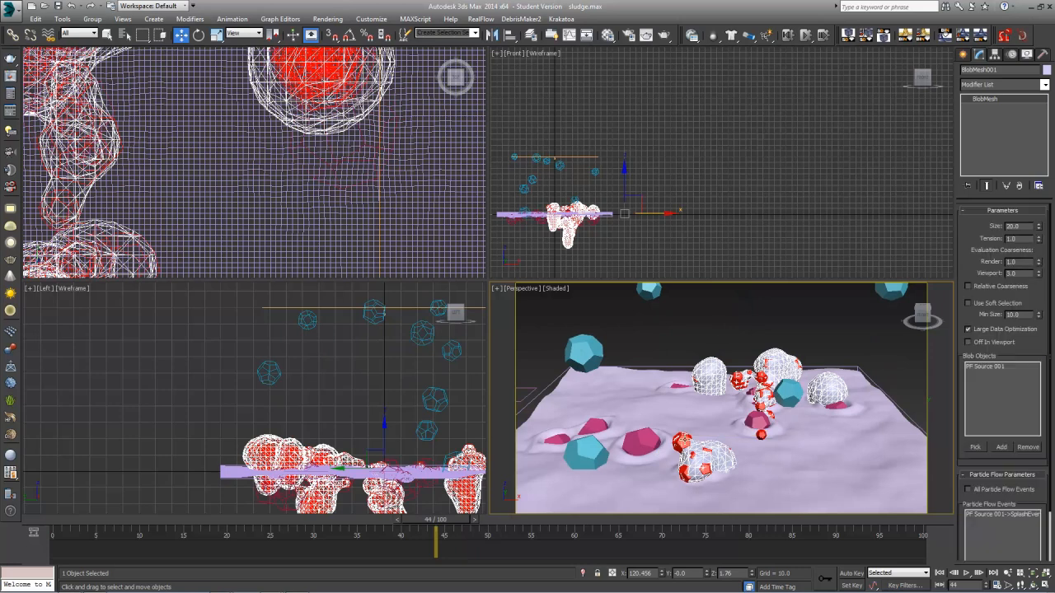
pyautogui.click(683, 442)
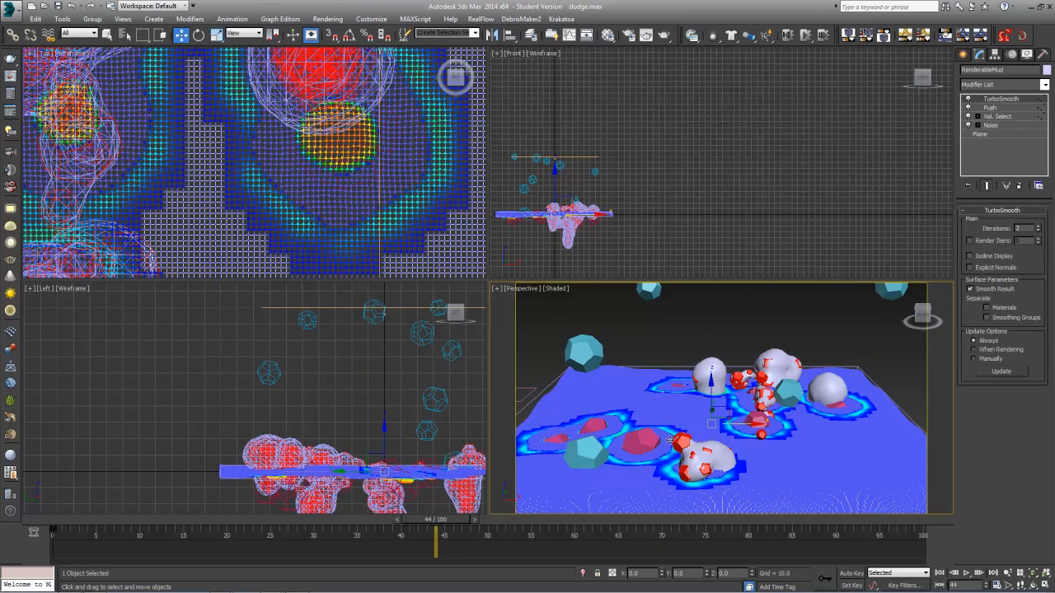
pyautogui.click(762, 331)
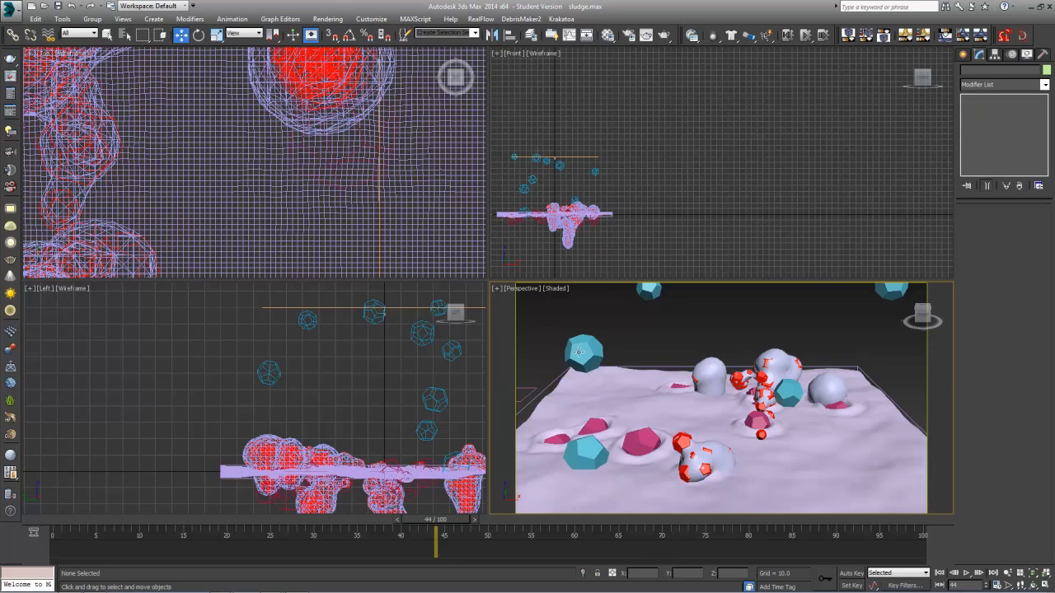
pyautogui.click(578, 352)
# Step: Disable the Display 003 operator of SplashEvent in Particle View and review the sludge blobs, stopping at frame 43
pyautogui.click(633, 440)
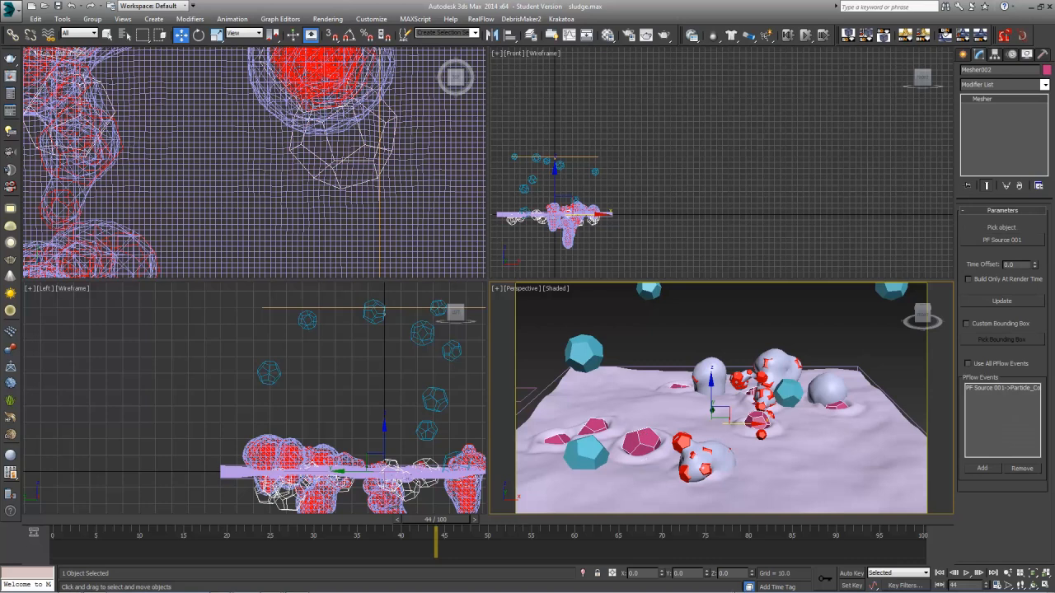
pyautogui.press('6')
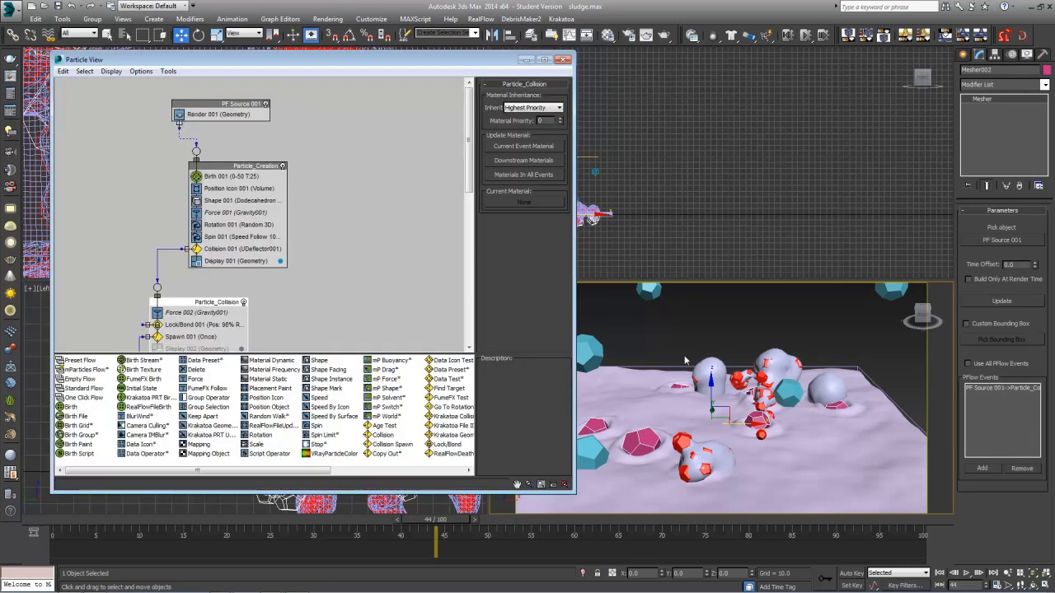
pyautogui.scroll(-5, 312, 280)
pyautogui.scroll(-2, 312, 280)
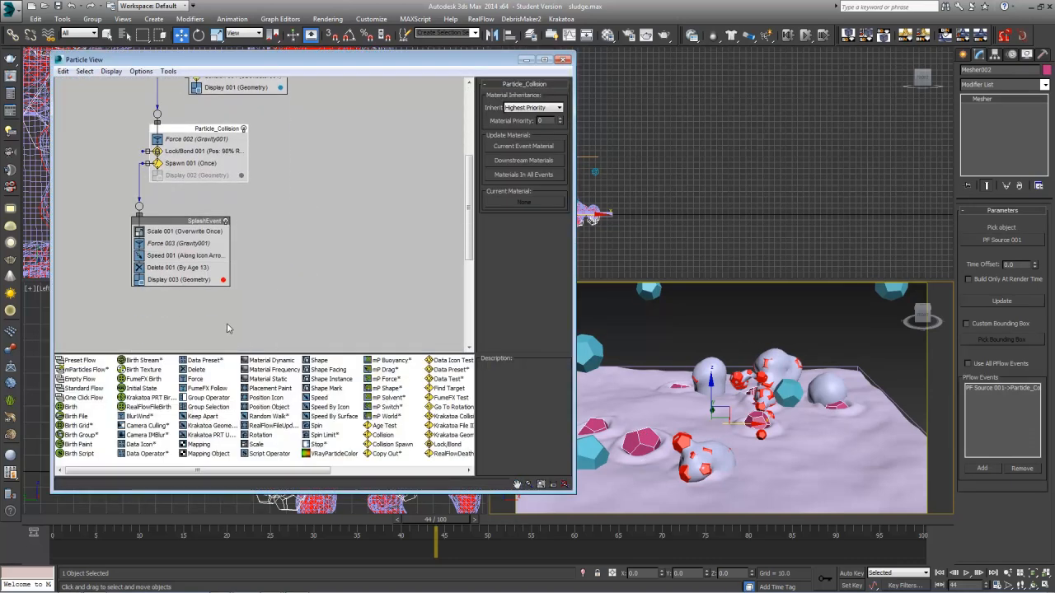
pyautogui.click(139, 279)
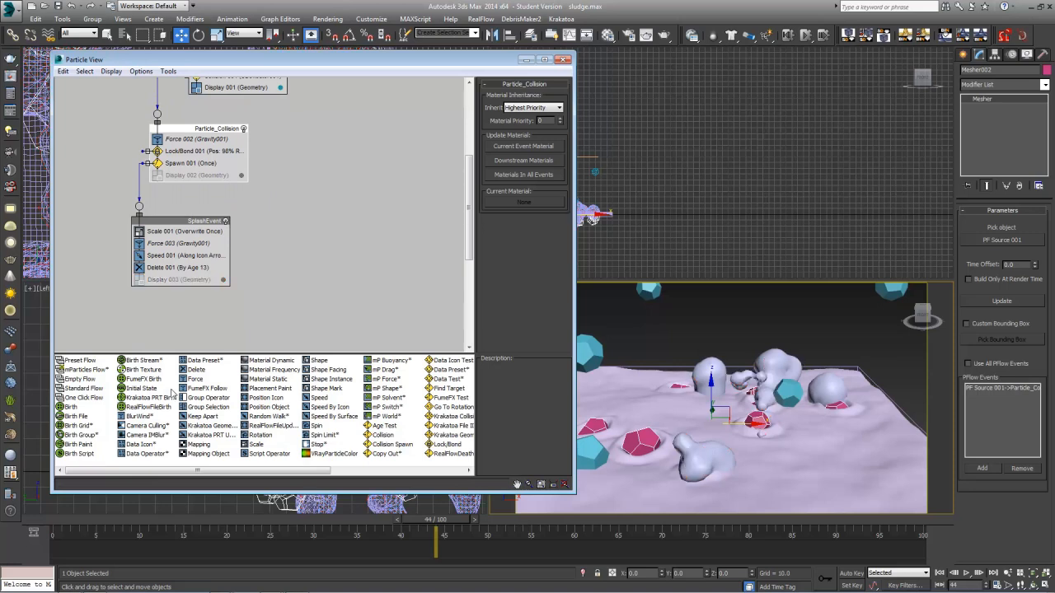
pyautogui.moveTo(79, 521); pyautogui.dragTo(458, 499)
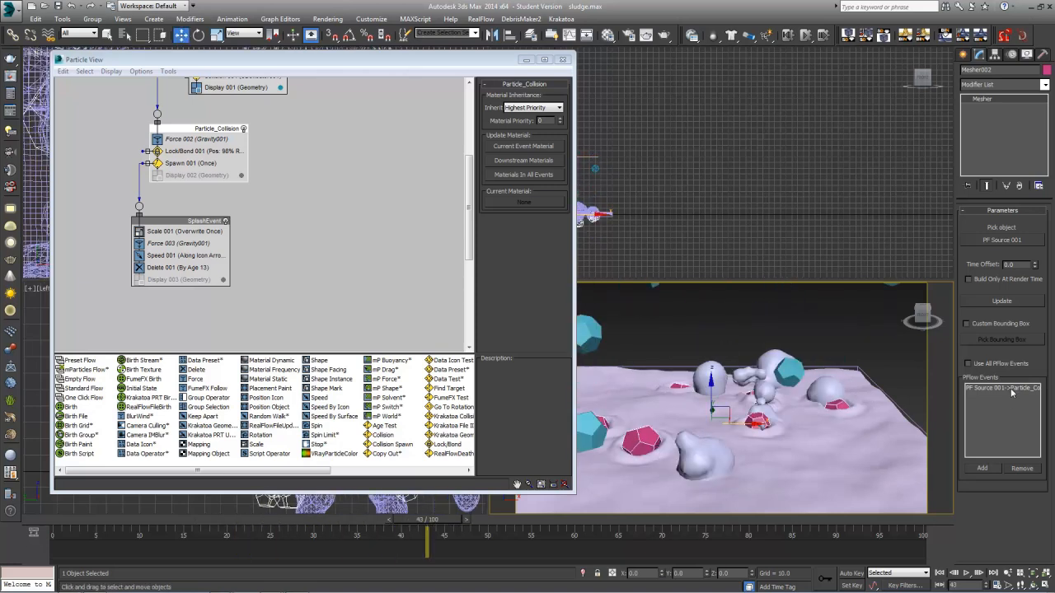
# Step: Add the PF Source 001->Particle_Creation event to Mesher002 and disable the Display 001 operator of Particle_Creation
pyautogui.click(787, 373)
pyautogui.click(651, 435)
pyautogui.scroll(3, 287, 155)
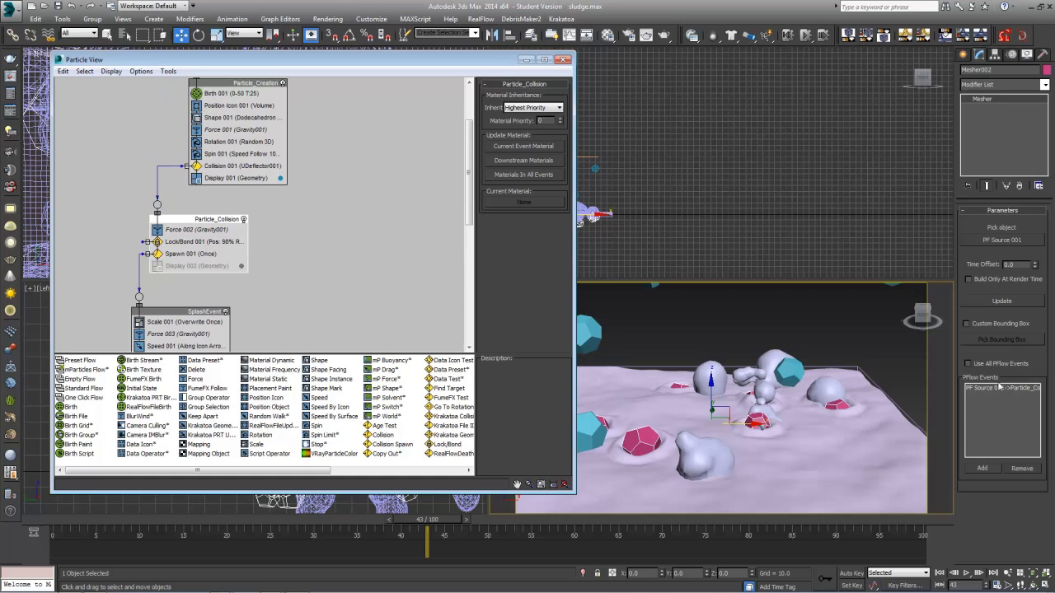
pyautogui.click(982, 468)
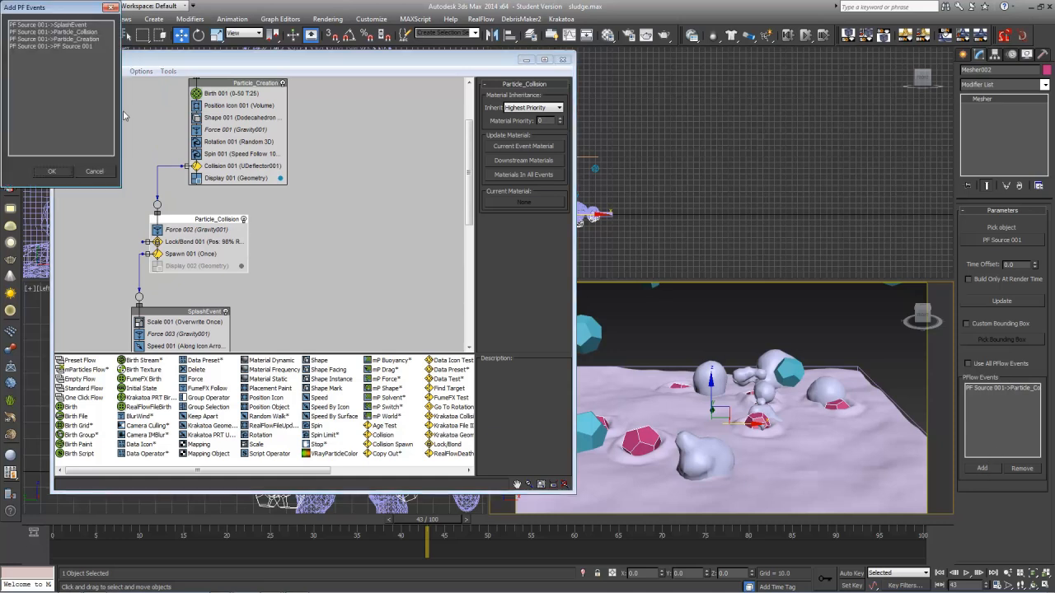
pyautogui.click(80, 40)
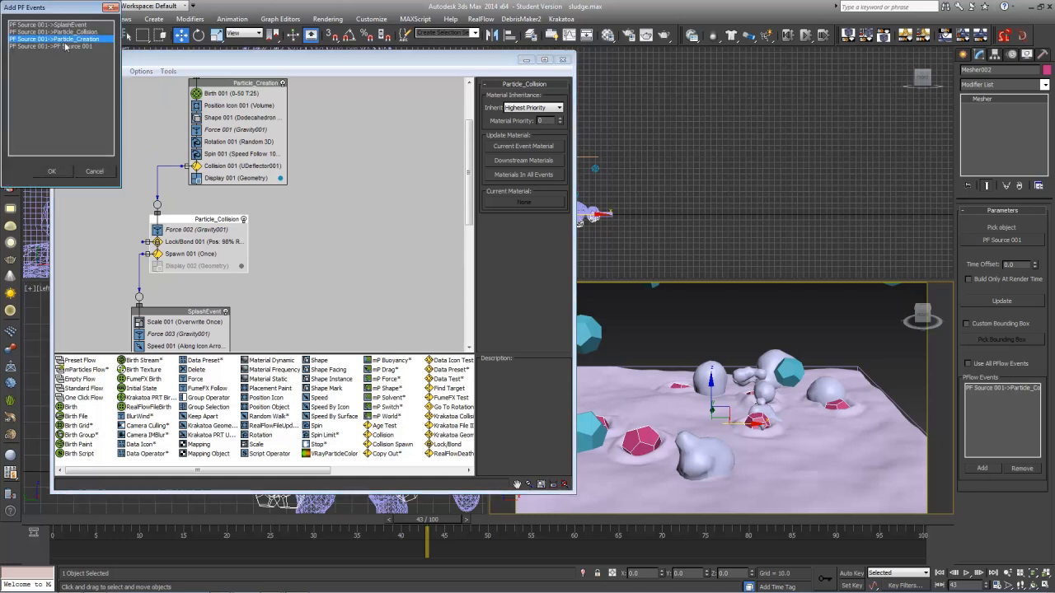
pyautogui.click(52, 171)
pyautogui.click(197, 178)
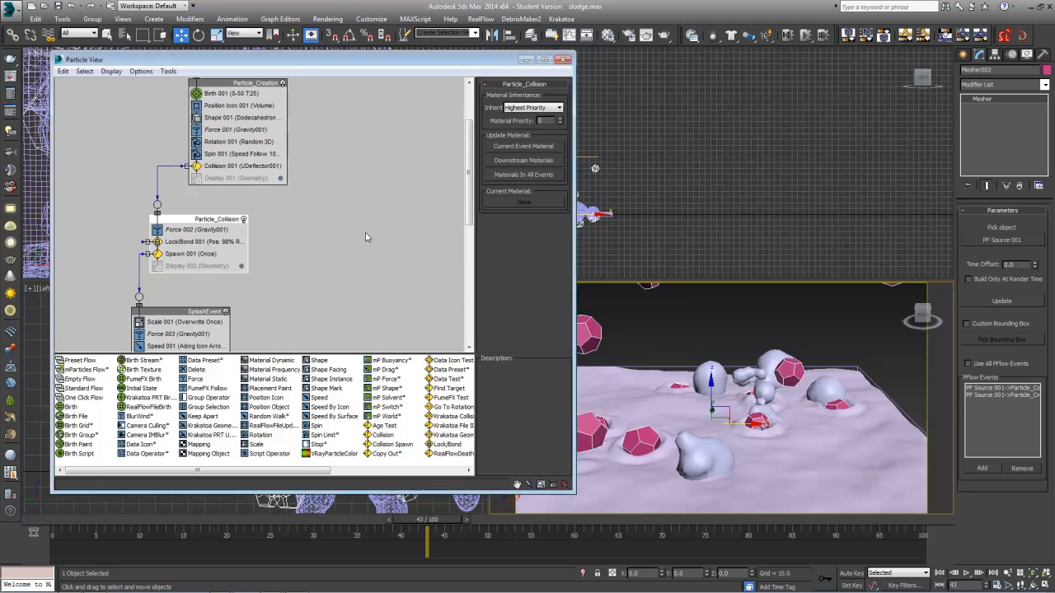
# Step: Minimise Particle View and review the meshed particles sinking into the mud through frame 100
pyautogui.moveTo(275, 207); pyautogui.dragTo(260, 264, button='middle')
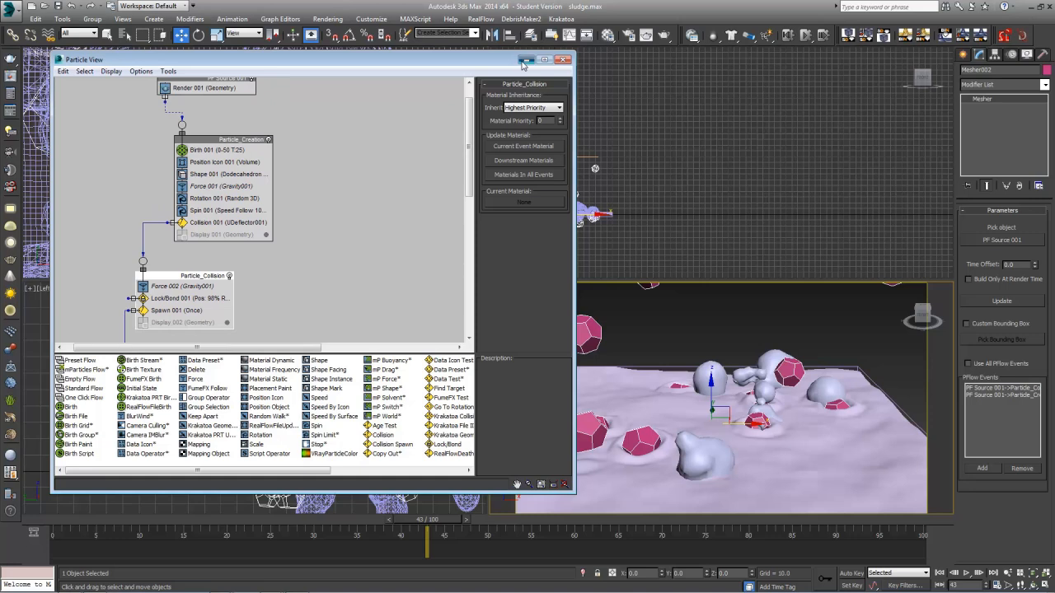
pyautogui.click(525, 60)
pyautogui.moveTo(445, 521); pyautogui.dragTo(956, 511)
pyautogui.press('w')
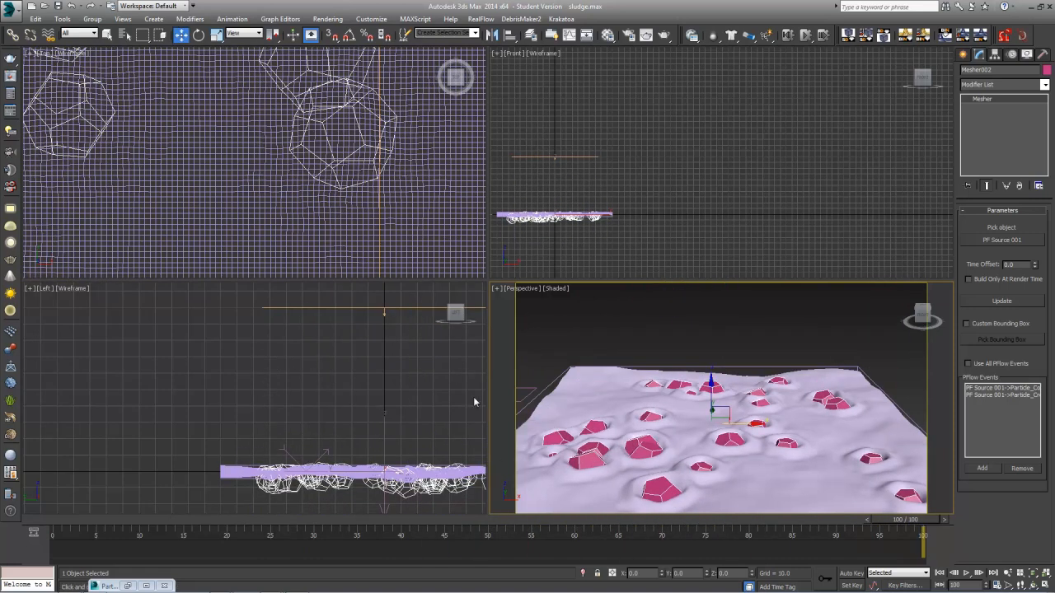